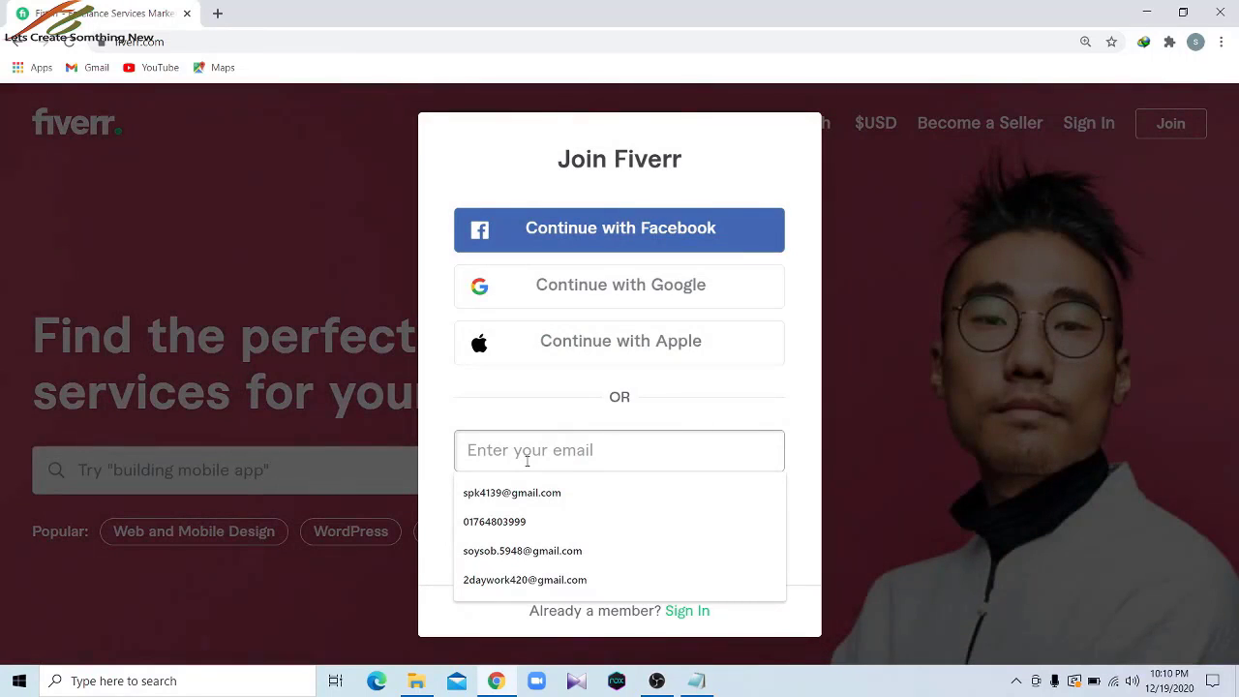
# - Enter the sign-up email address in the Join Fiverr form and continue to the username and password fields
pyautogui.hotkey('ctrl', 'v')
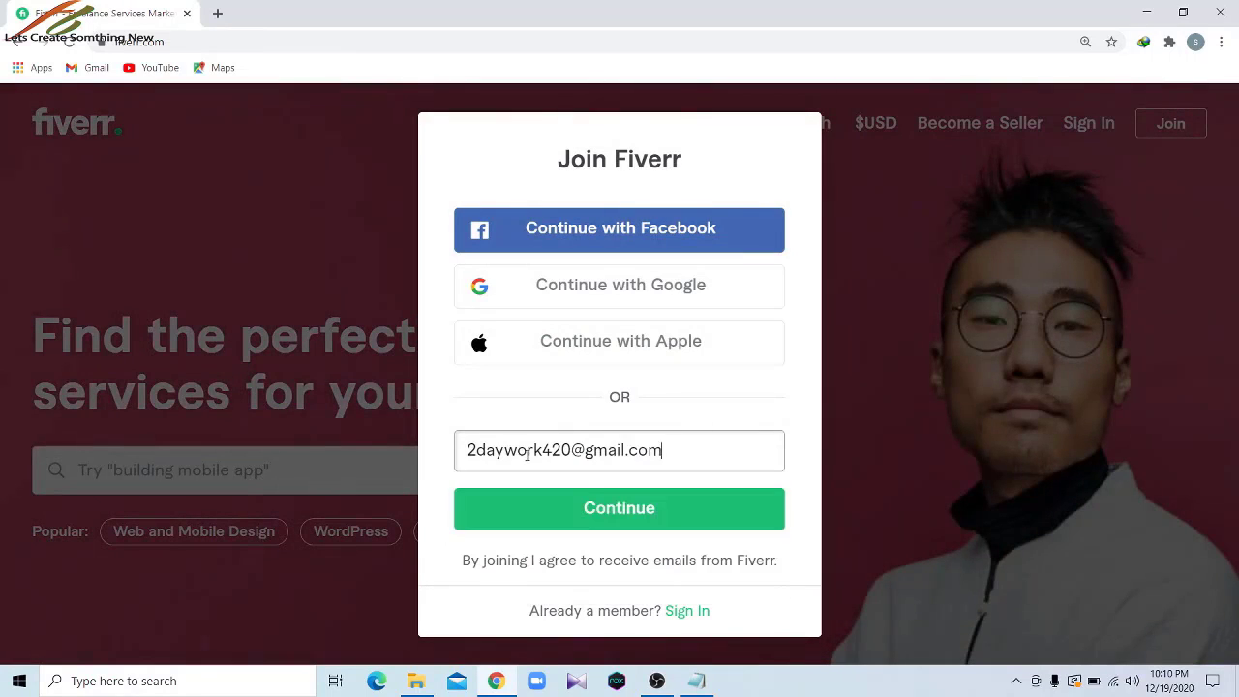
pyautogui.click(599, 508)
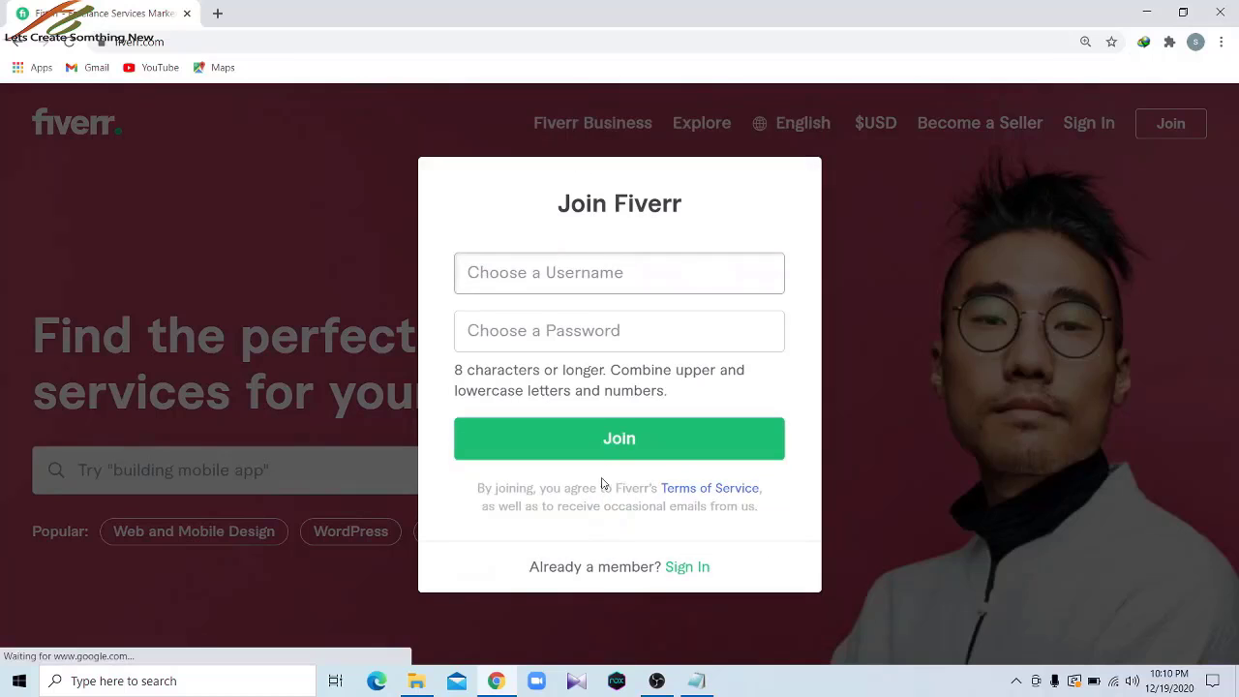
pyautogui.click(532, 272)
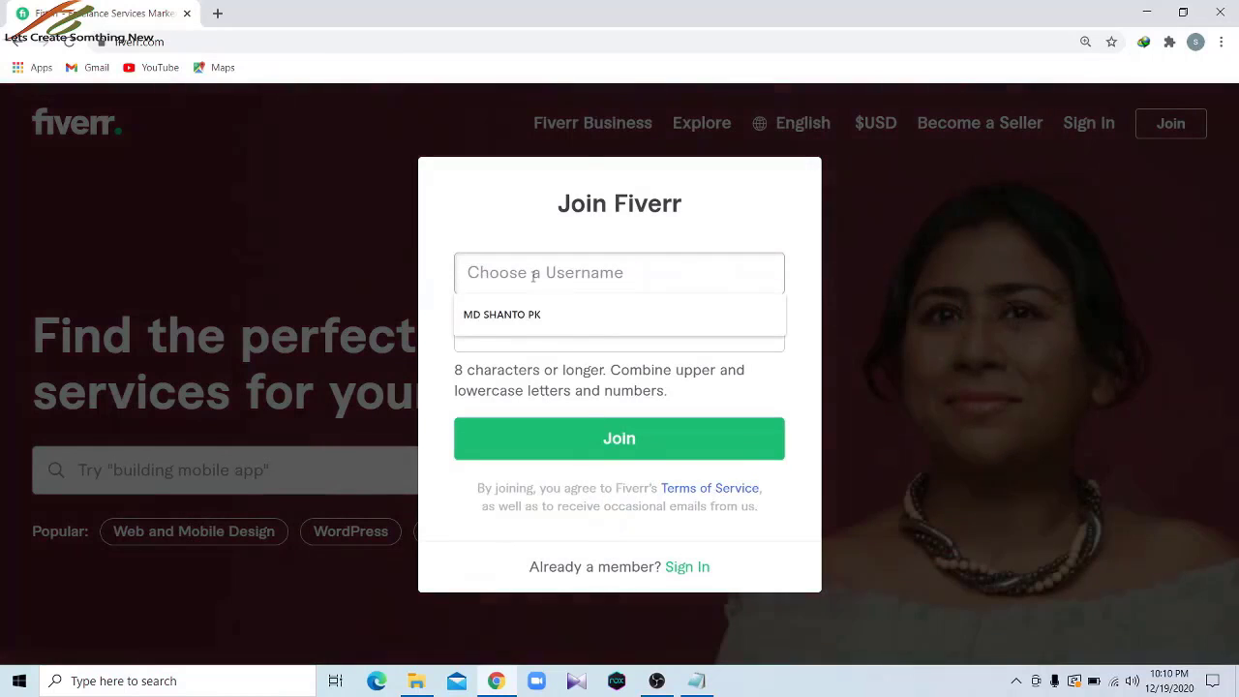
pyautogui.click(456, 189)
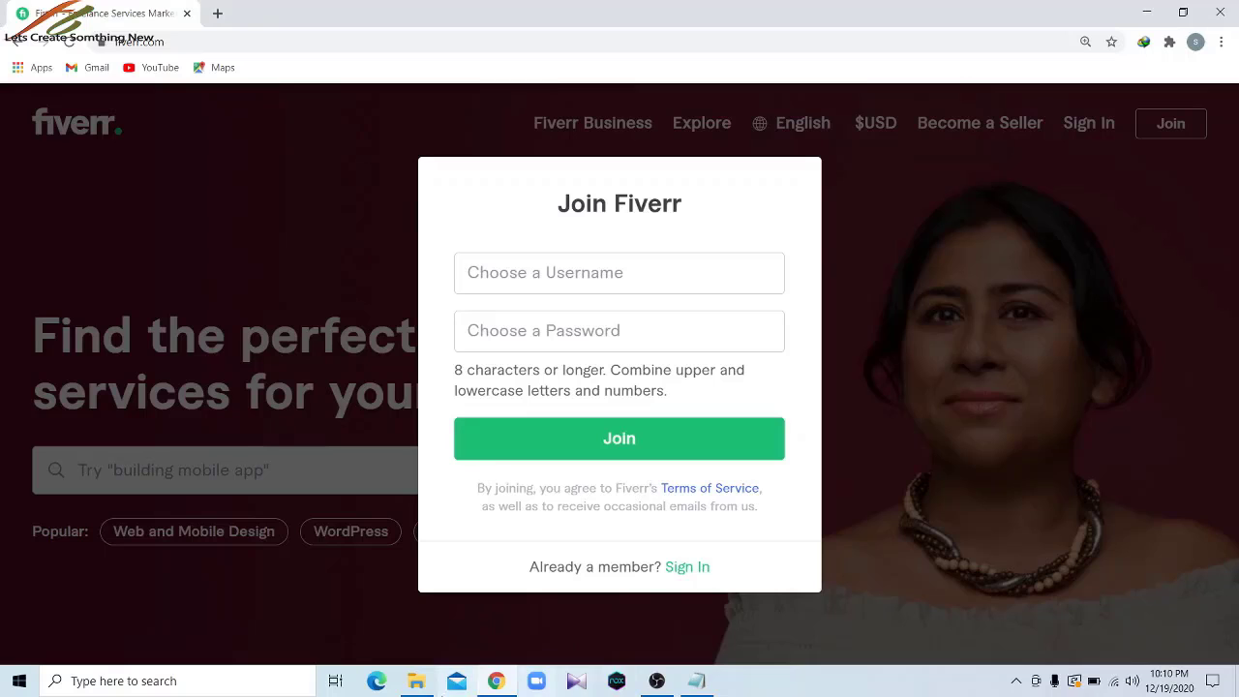
# - Copy the Fiverr password from the untitled Notepad note and return to the sign-up form in Chrome
pyautogui.click(695, 682)
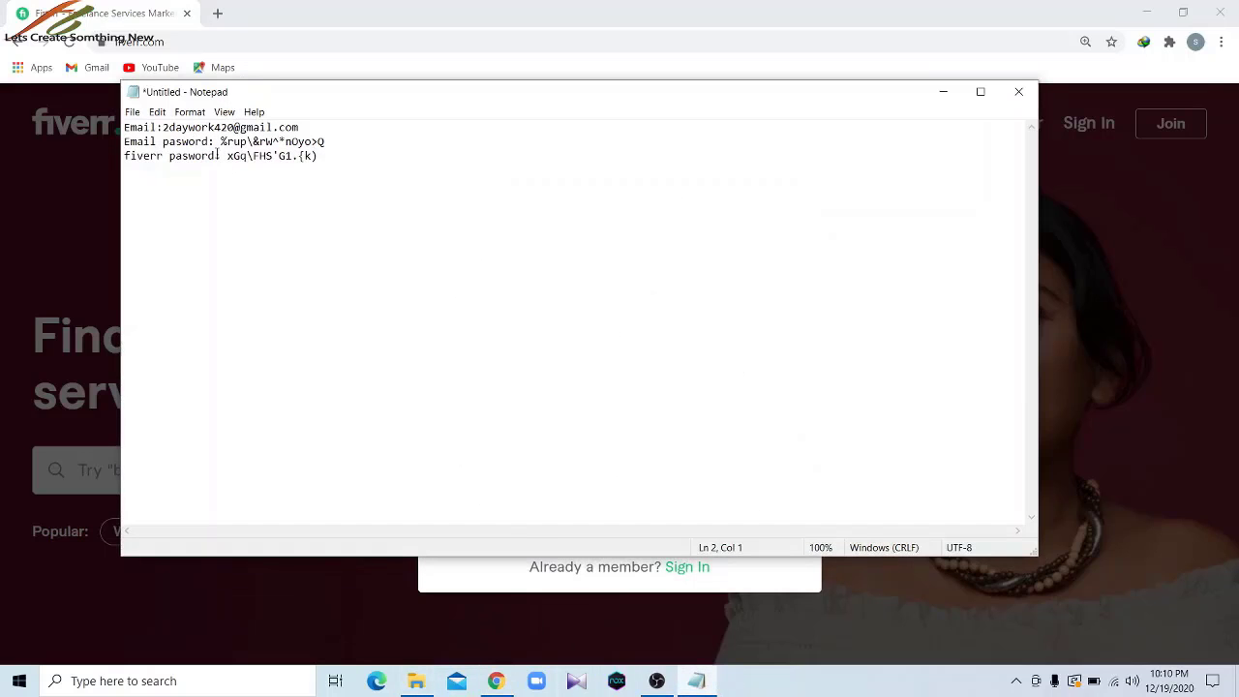
pyautogui.moveTo(229, 157); pyautogui.dragTo(267, 167)
pyautogui.hotkey('ctrl', 'c')
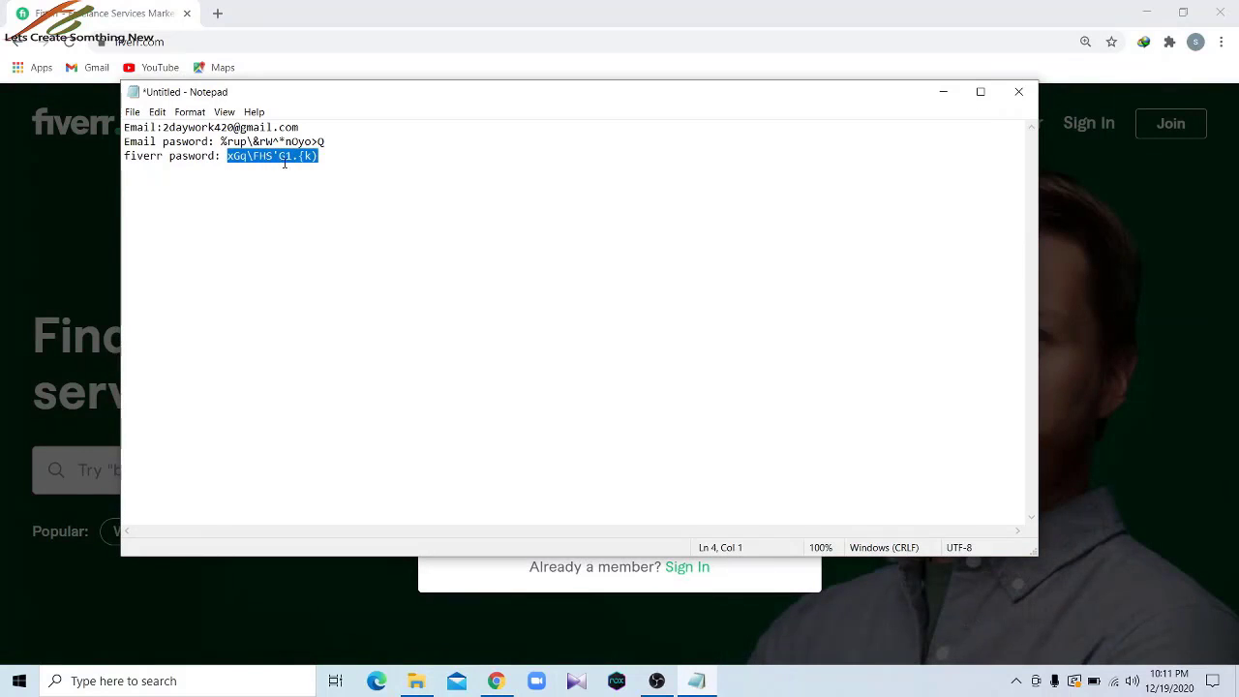
pyautogui.click(943, 91)
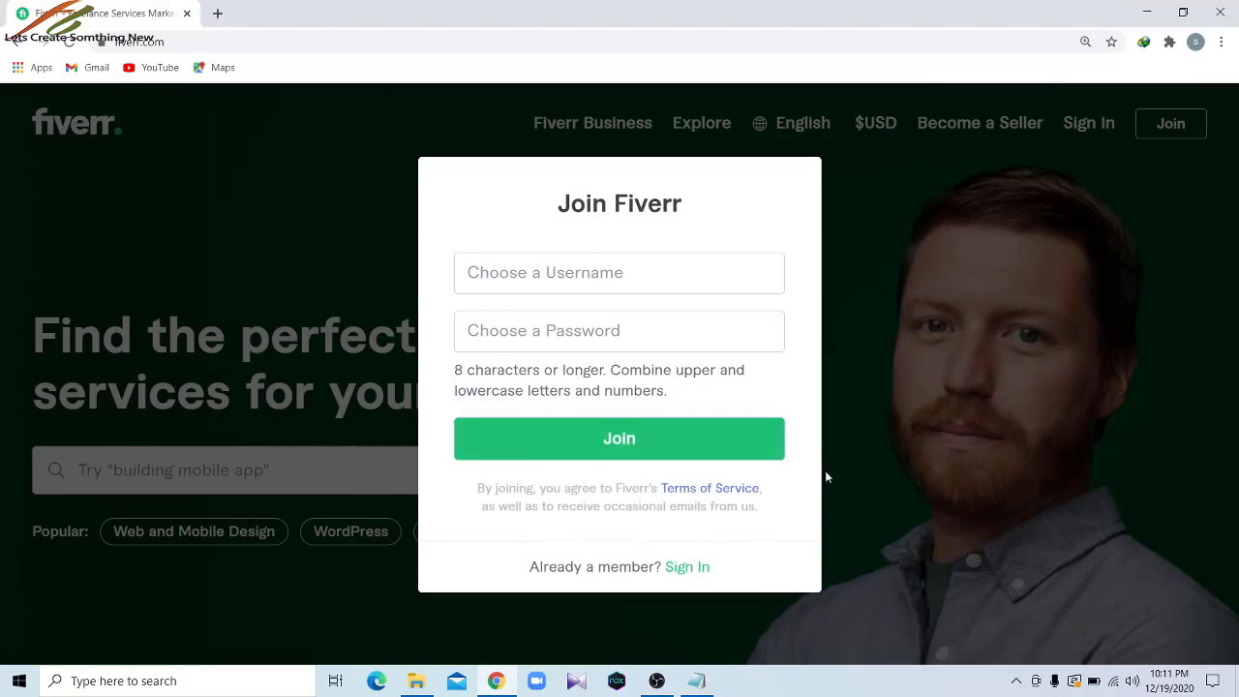
# - Paste the copied account password into both the username and password fields and try to join
pyautogui.click(489, 288)
pyautogui.click(489, 289)
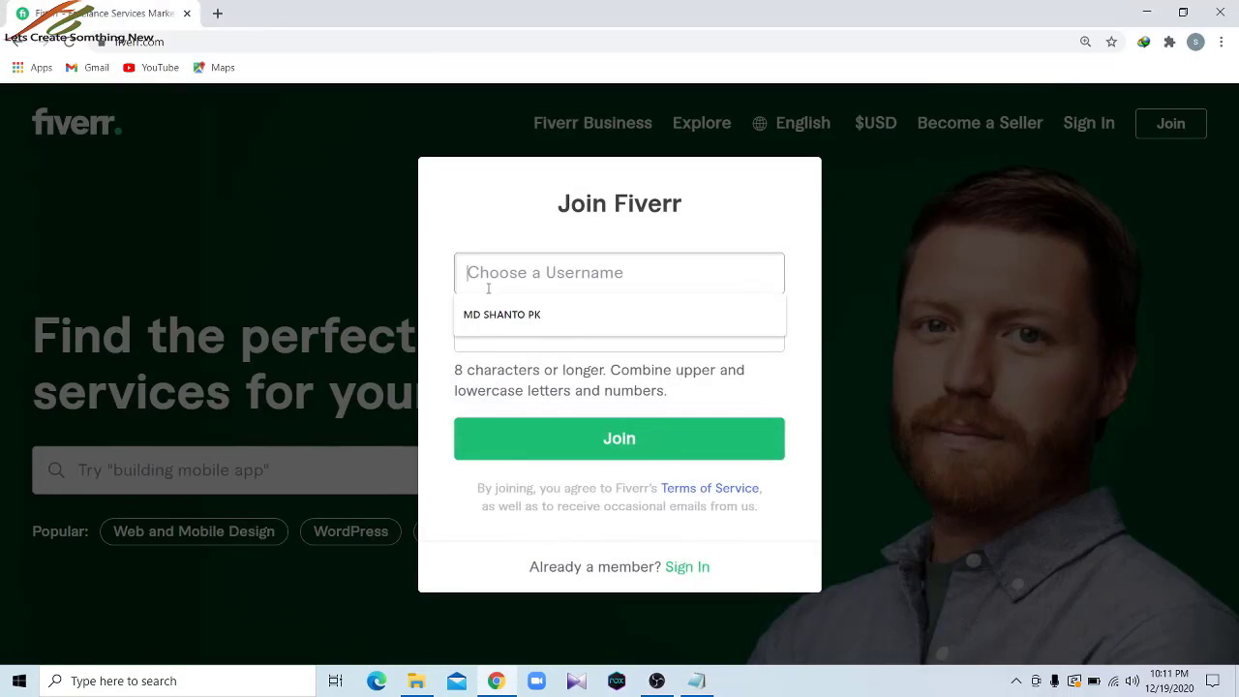
pyautogui.hotkey('ctrl', 'v')
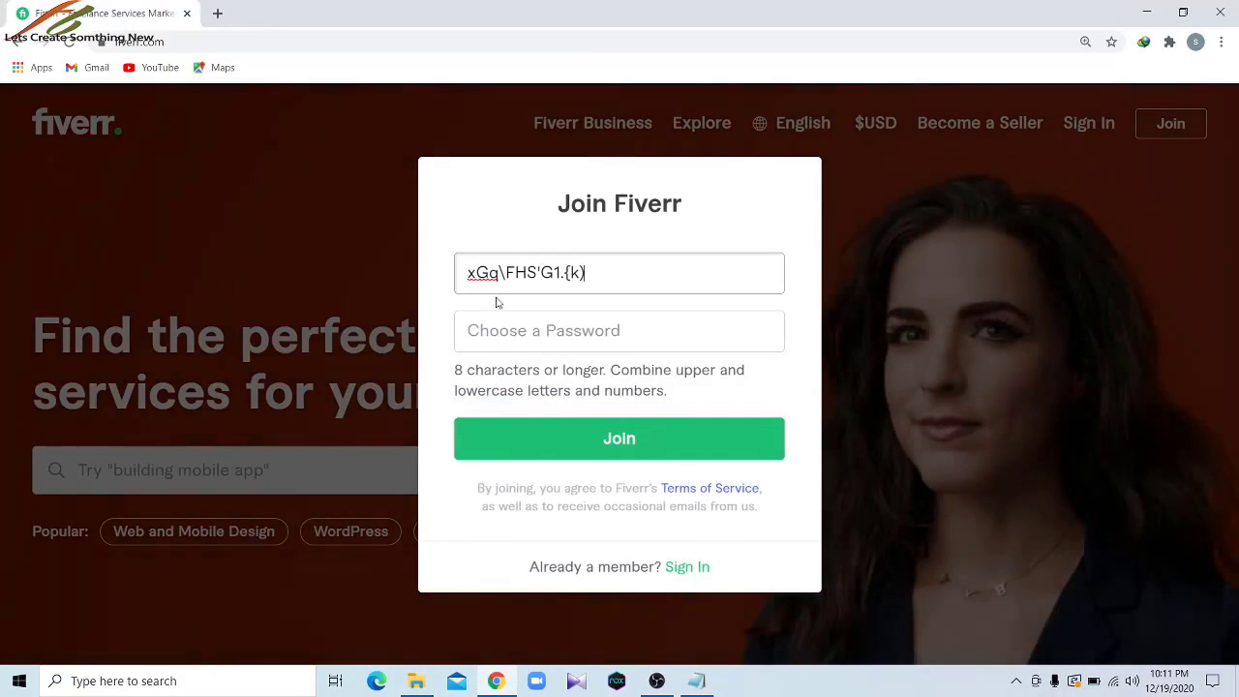
pyautogui.click(503, 331)
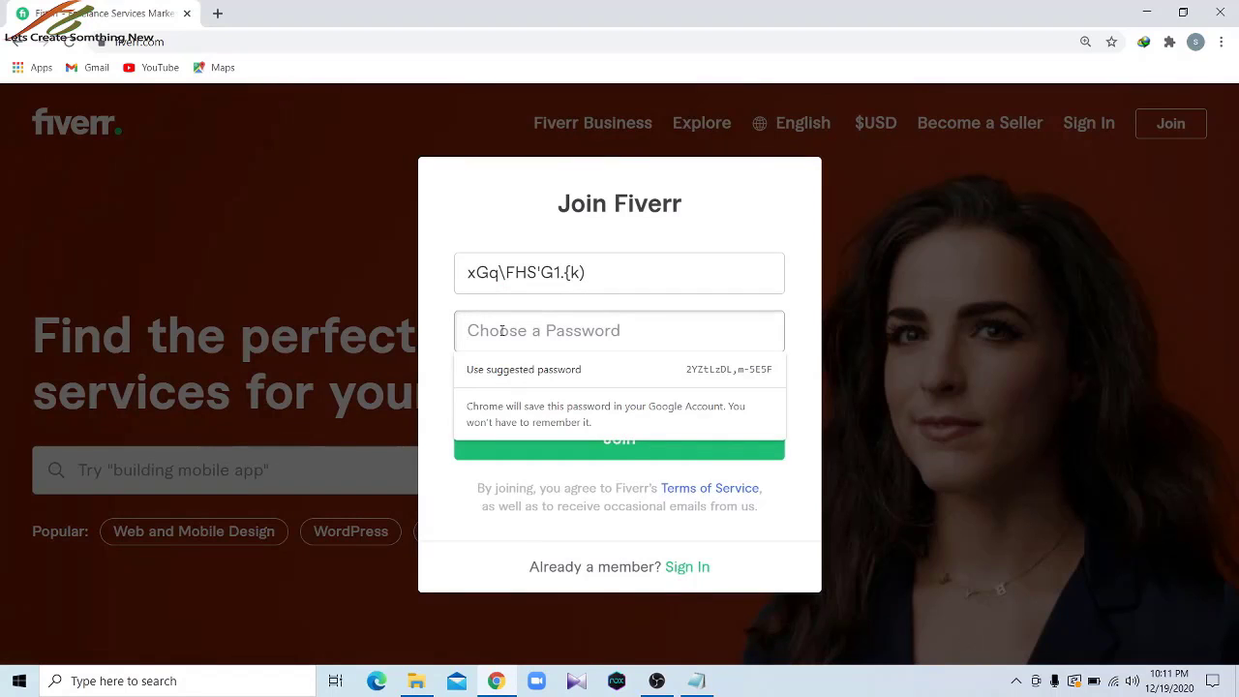
pyautogui.hotkey('ctrl', 'v')
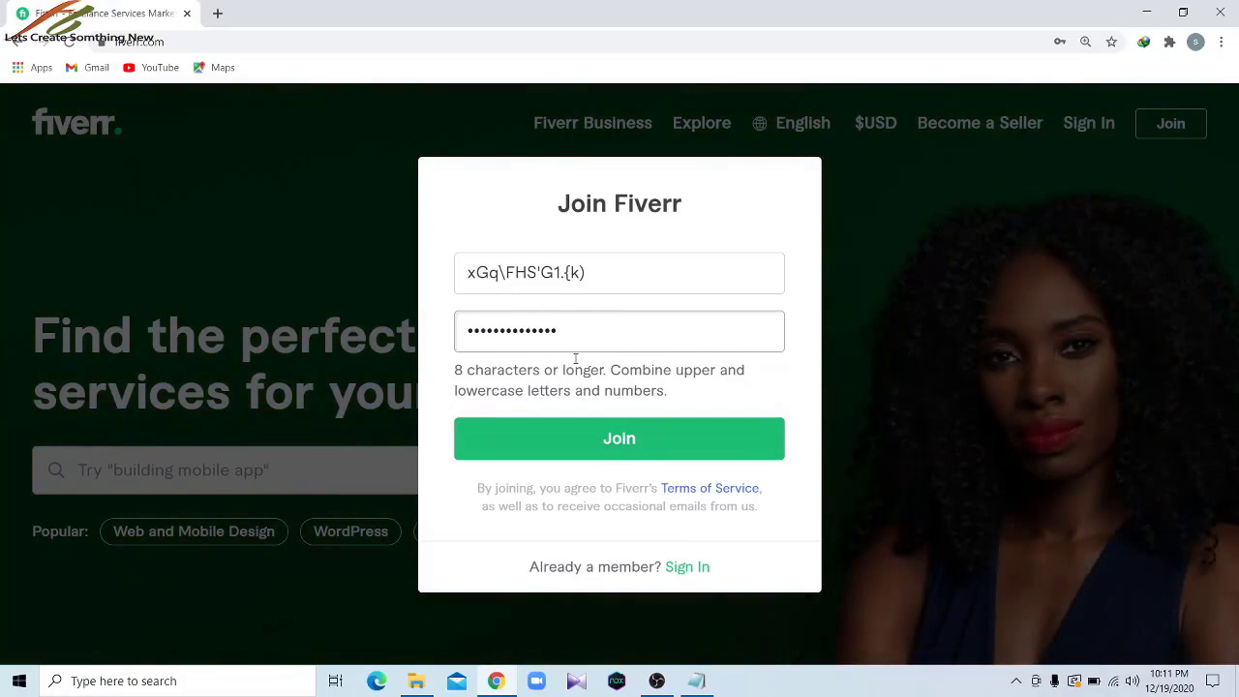
pyautogui.click(577, 447)
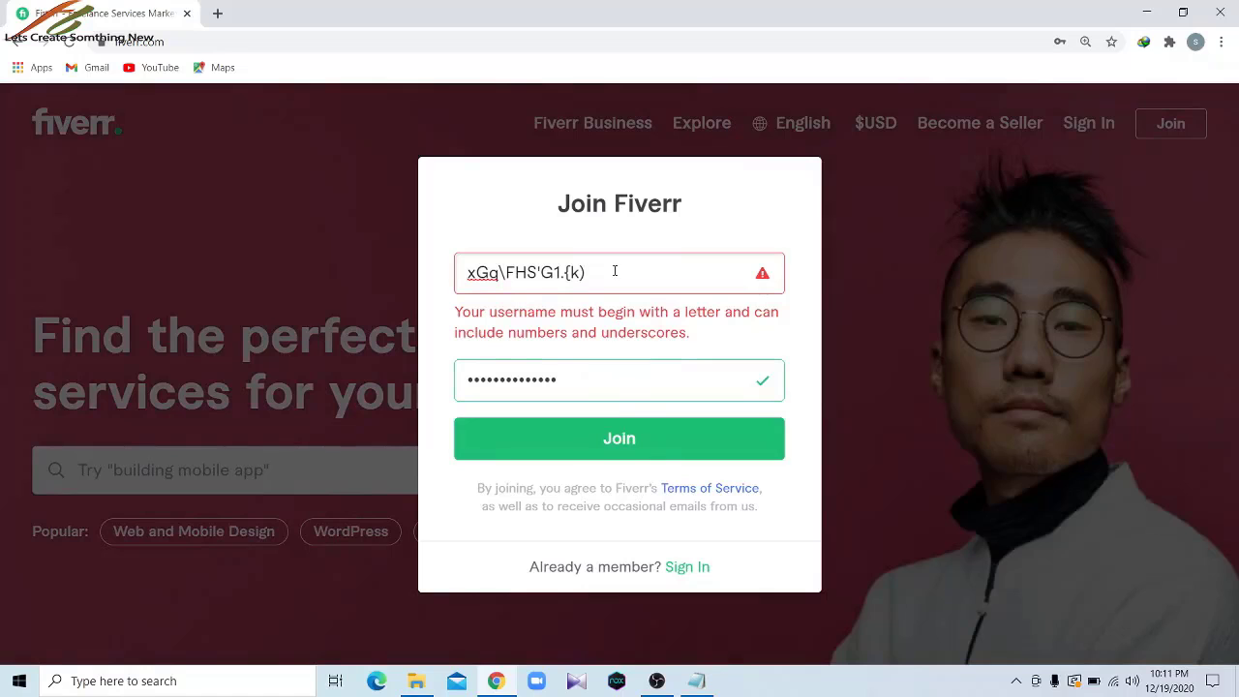
# - Replace the username field's content with the chosen account username and submit the Join Fiverr form
pyautogui.moveTo(571, 276); pyautogui.dragTo(468, 278)
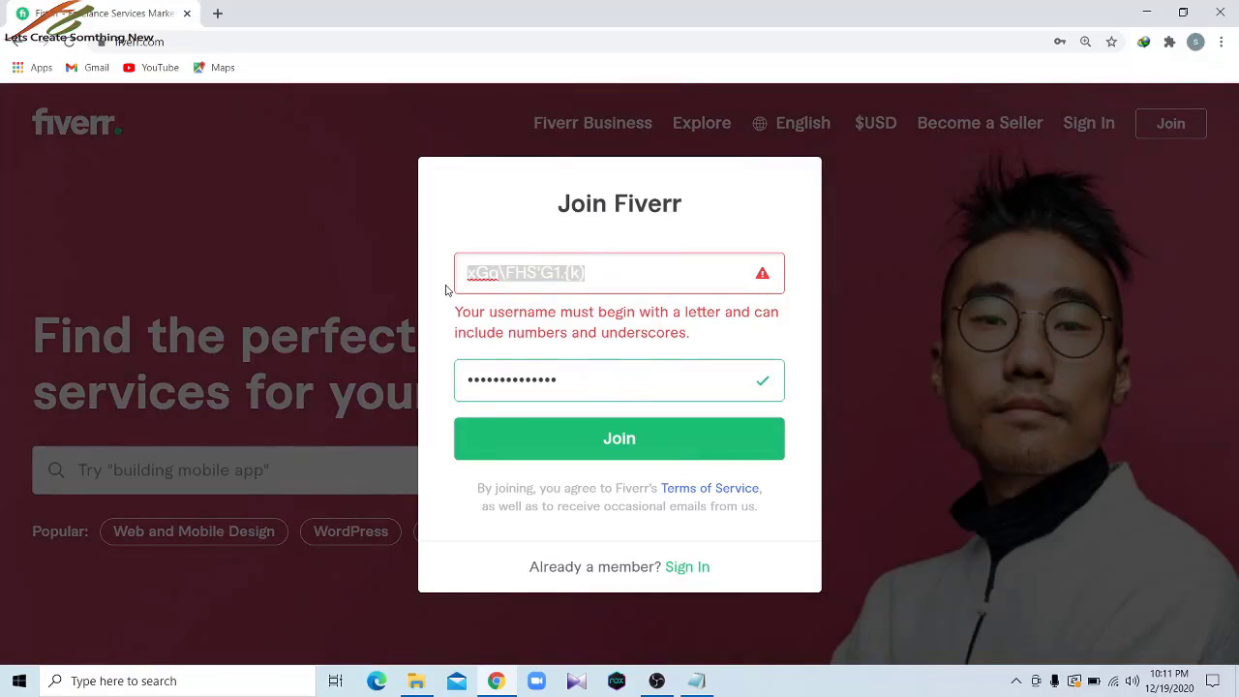
pyautogui.press('BackSpace')
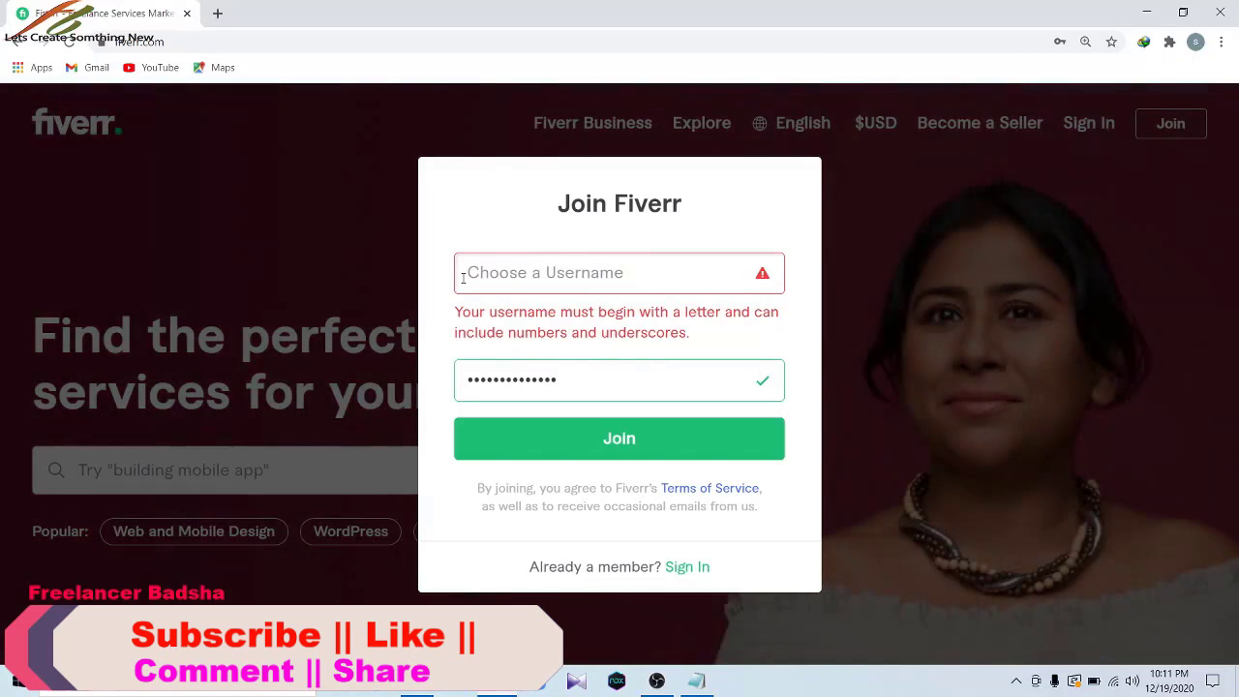
pyautogui.write('al')
pyautogui.press('BackSpace')
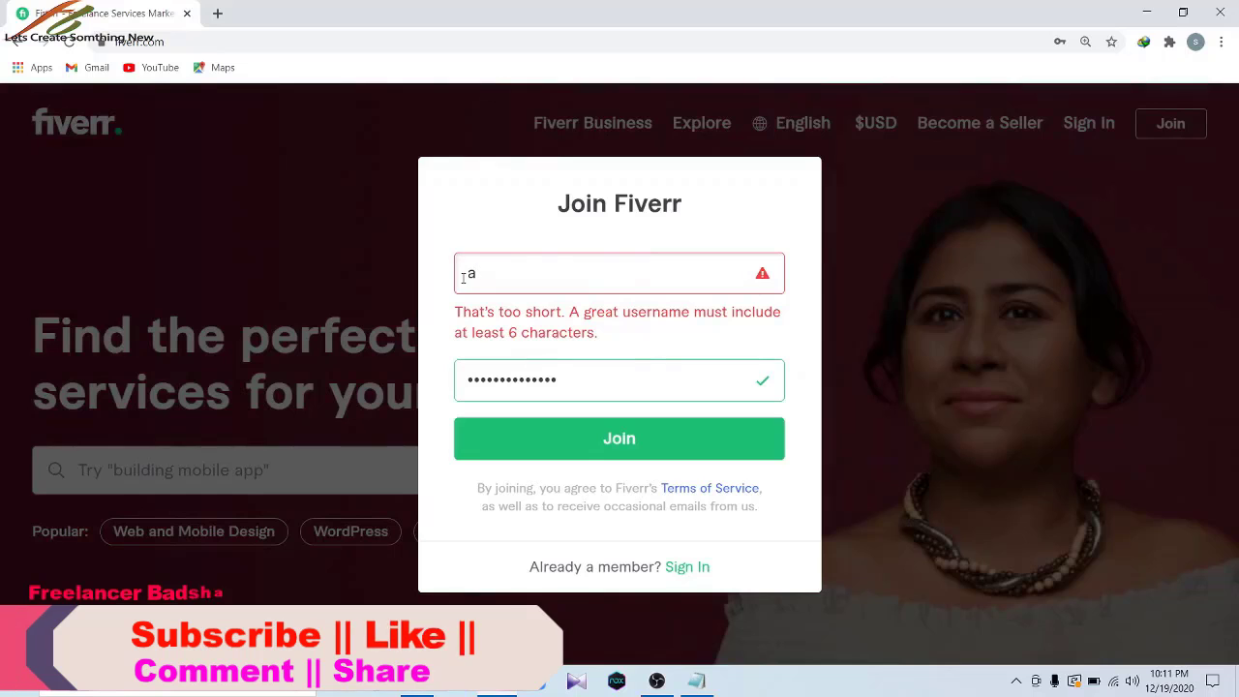
pyautogui.write('mi')
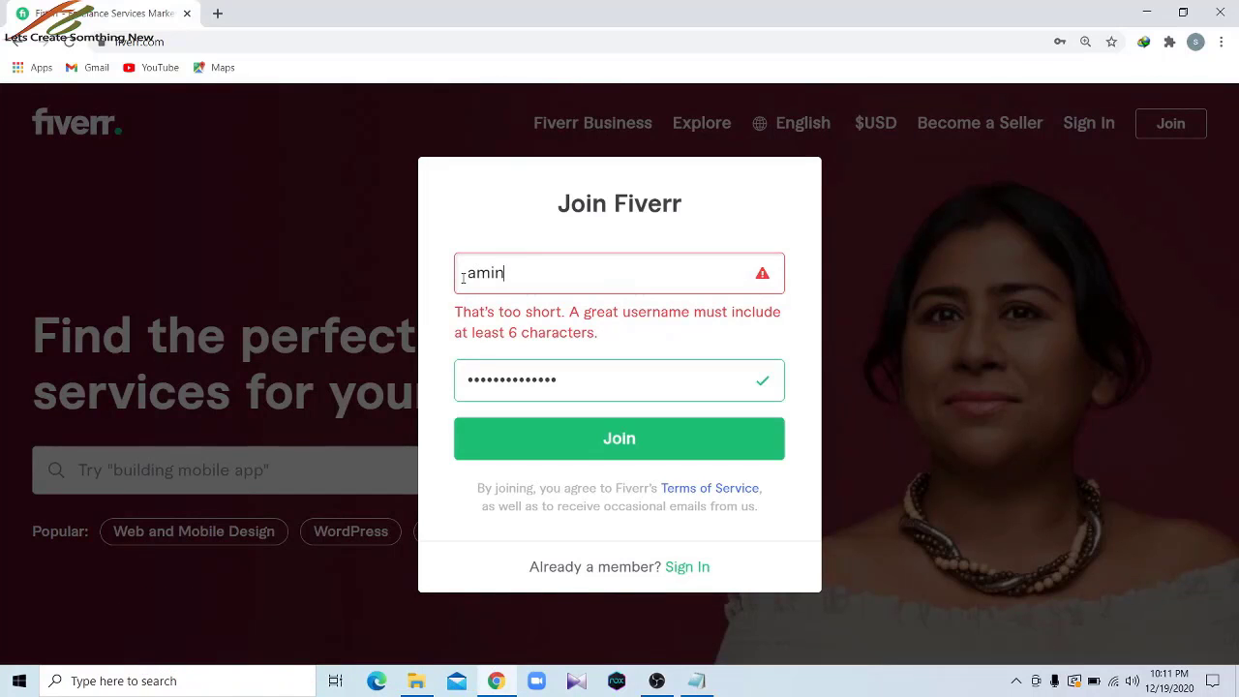
pyautogui.write('n')
pyautogui.write('2')
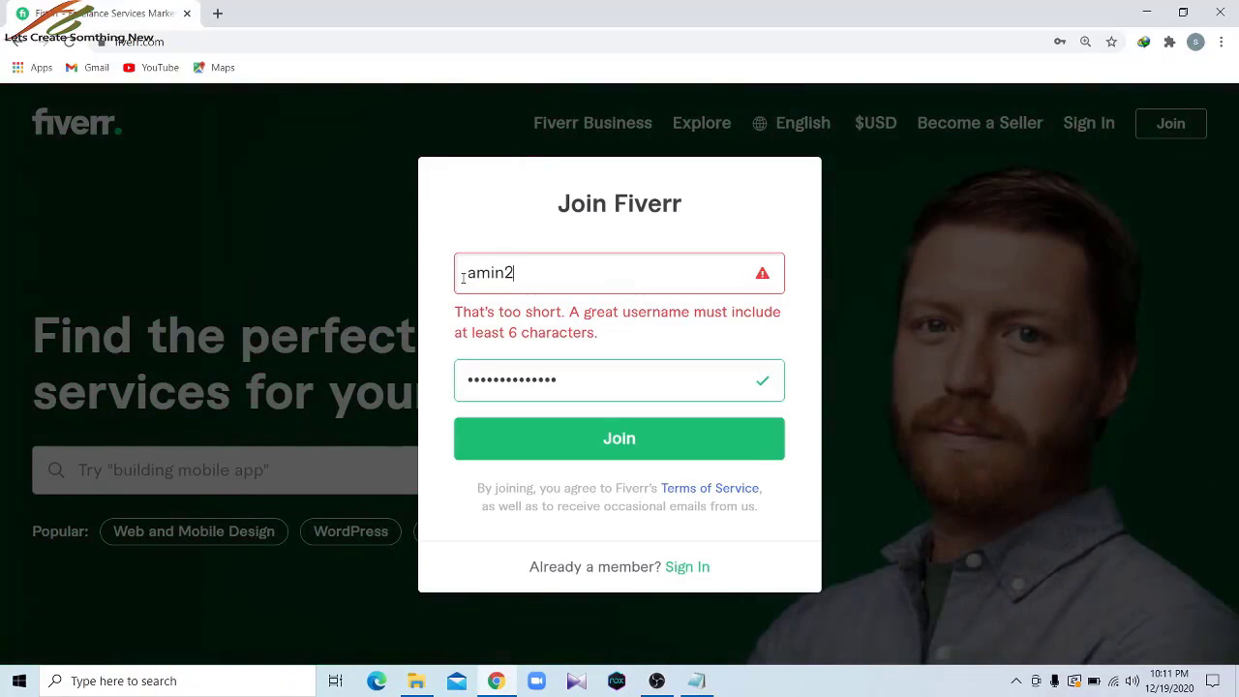
pyautogui.write('da')
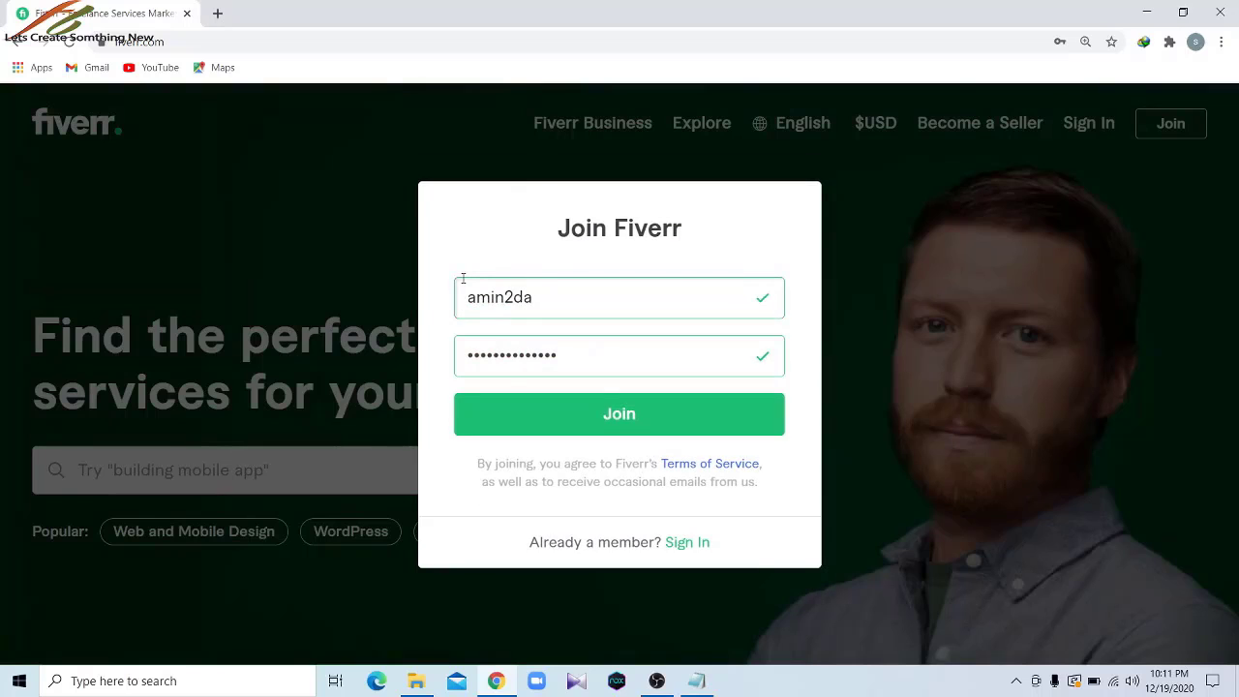
pyautogui.write('y')
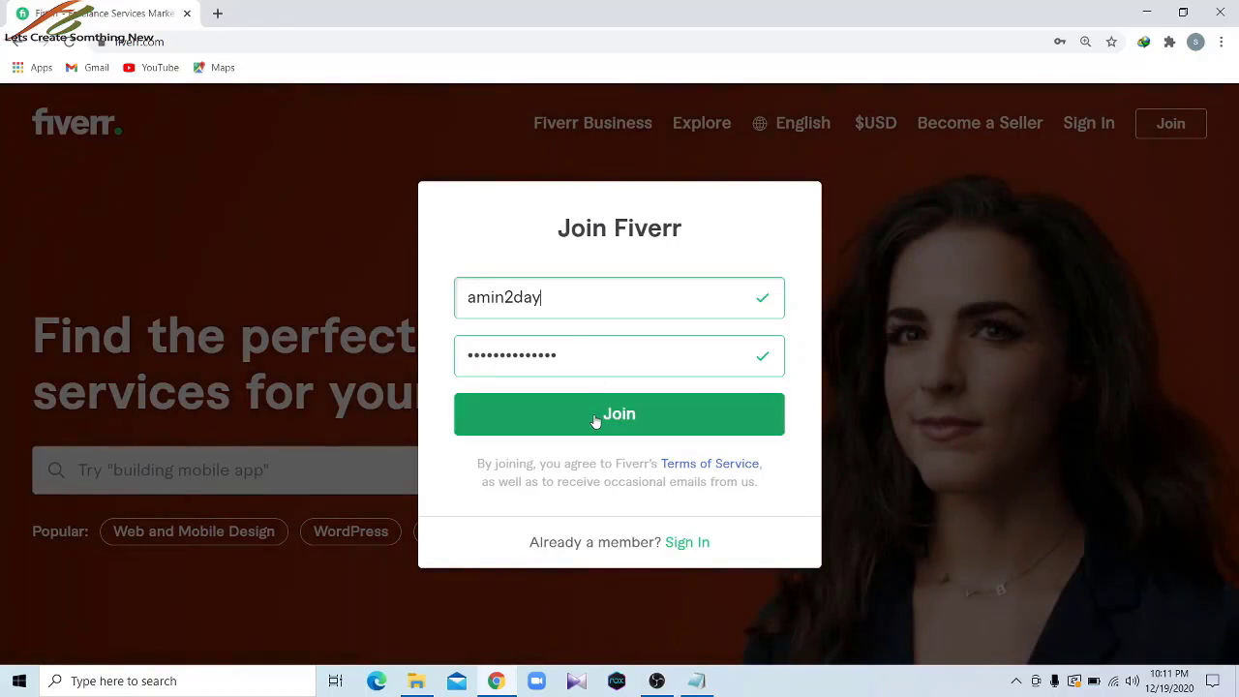
pyautogui.click(596, 419)
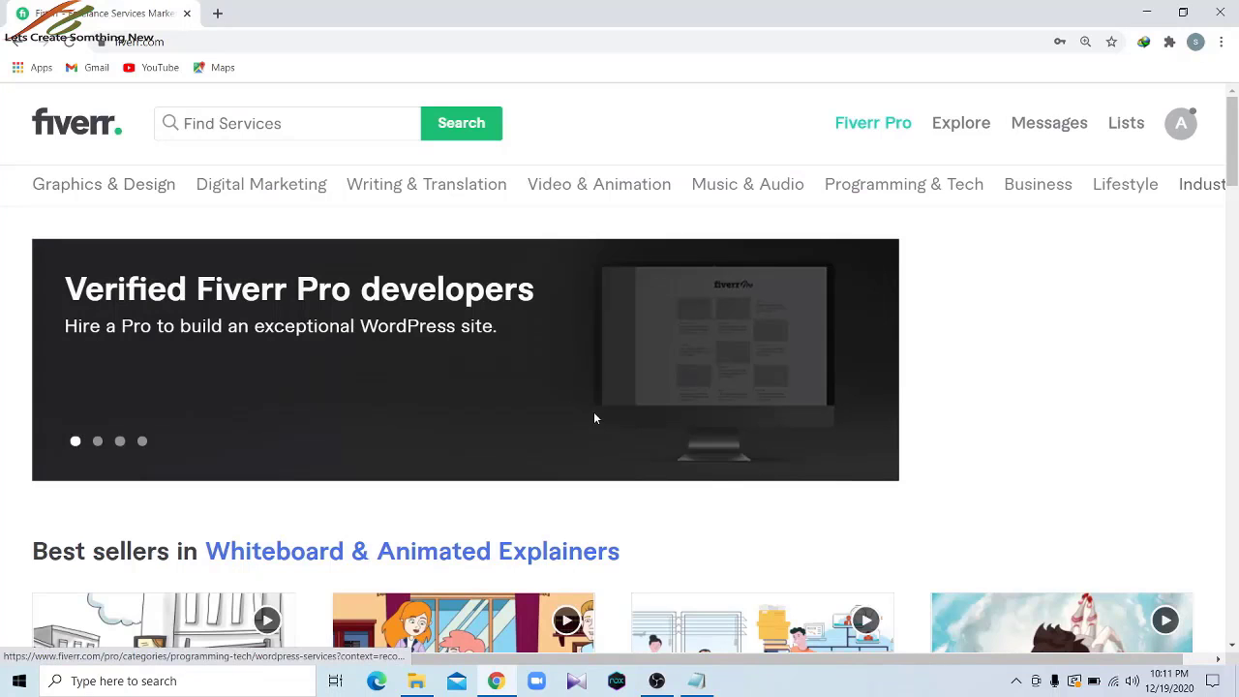
# - Save the new Fiverr login credentials in the browser
pyautogui.scroll(-1, 620, 411)
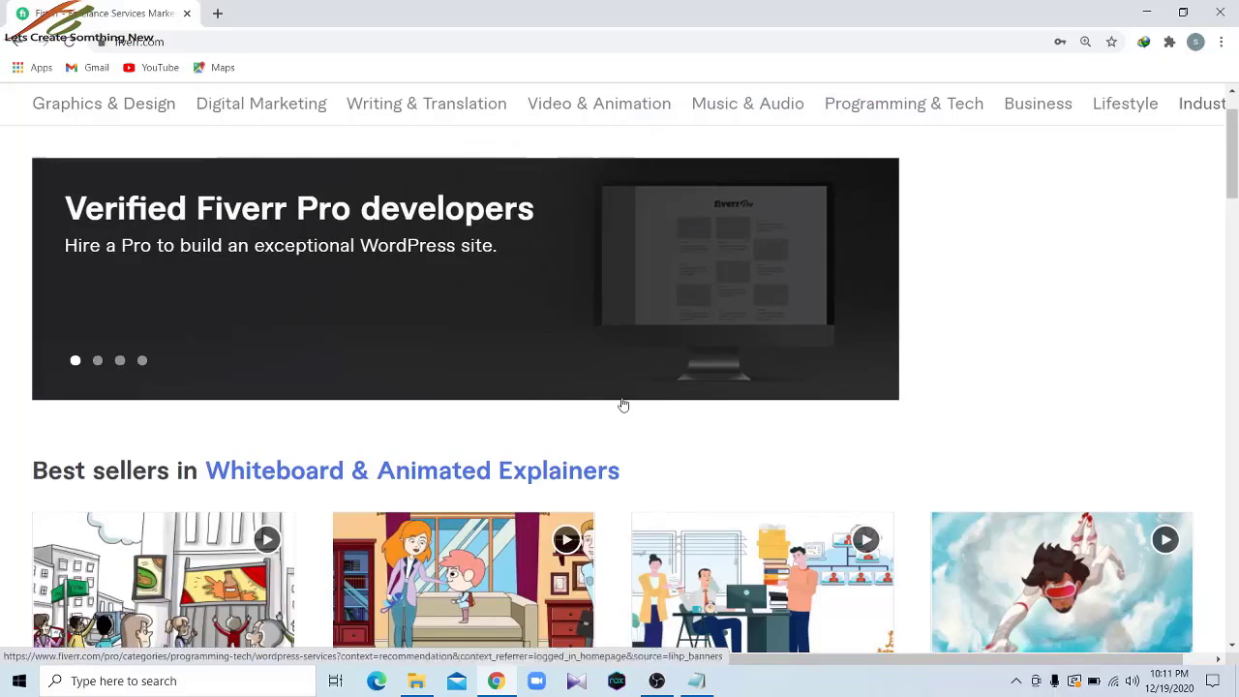
pyautogui.scroll(1, 622, 396)
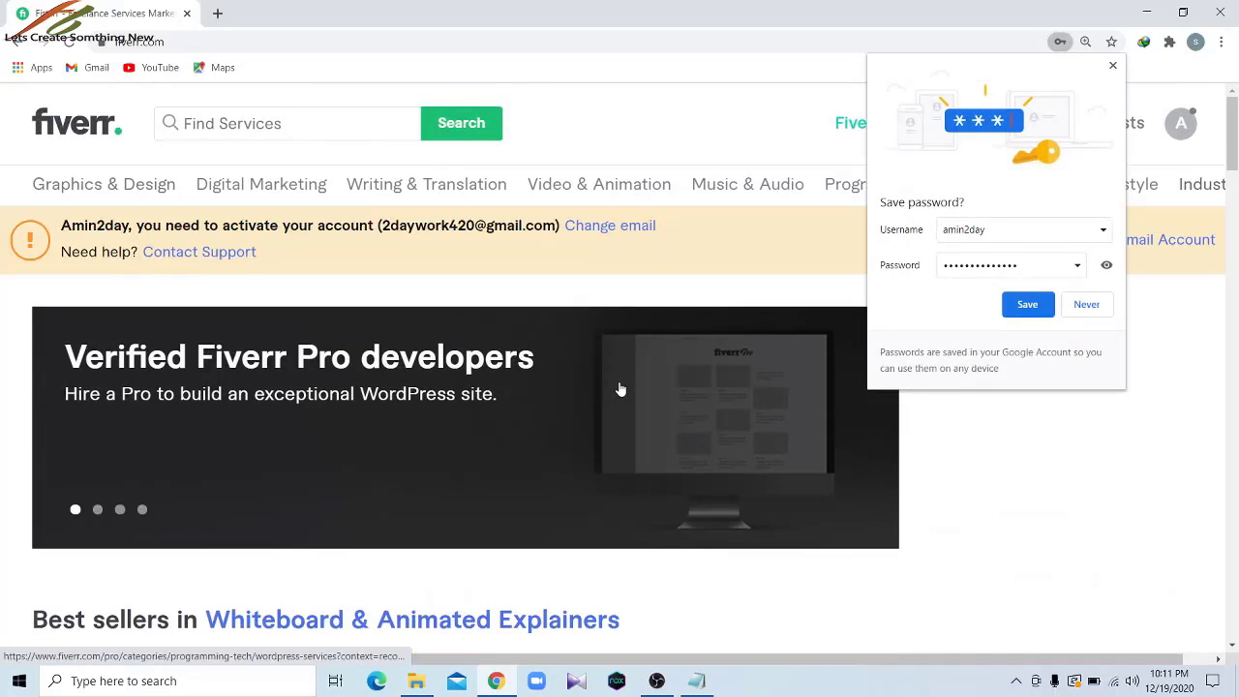
pyautogui.scroll(-1, 619, 387)
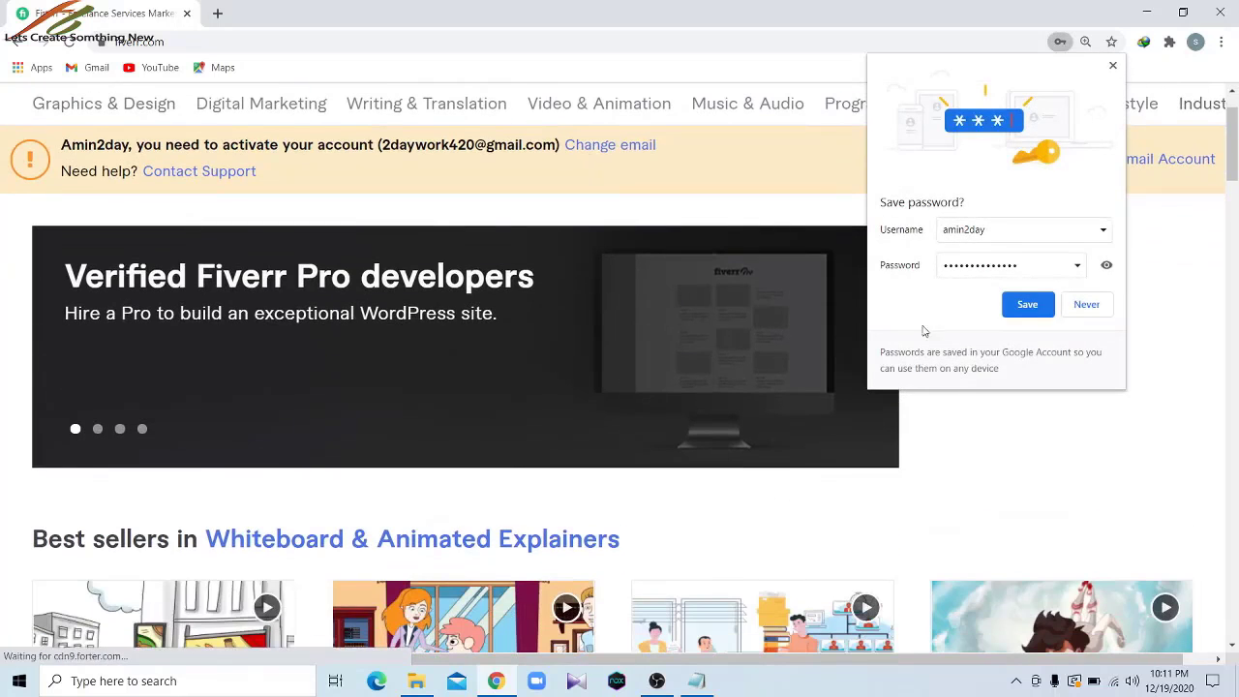
pyautogui.click(1028, 306)
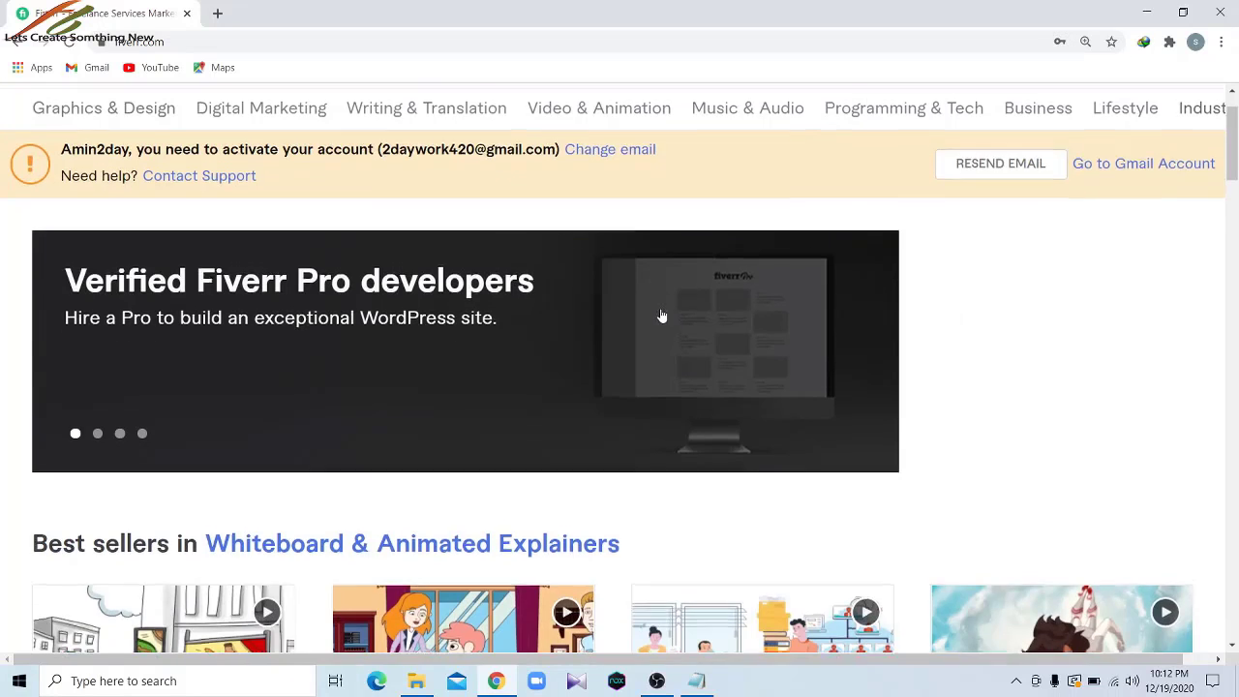
# - Open Gmail in a new tab, switch to the account used for sign-up, and activate the Fiverr account from its activation email
pyautogui.scroll(1, 660, 317)
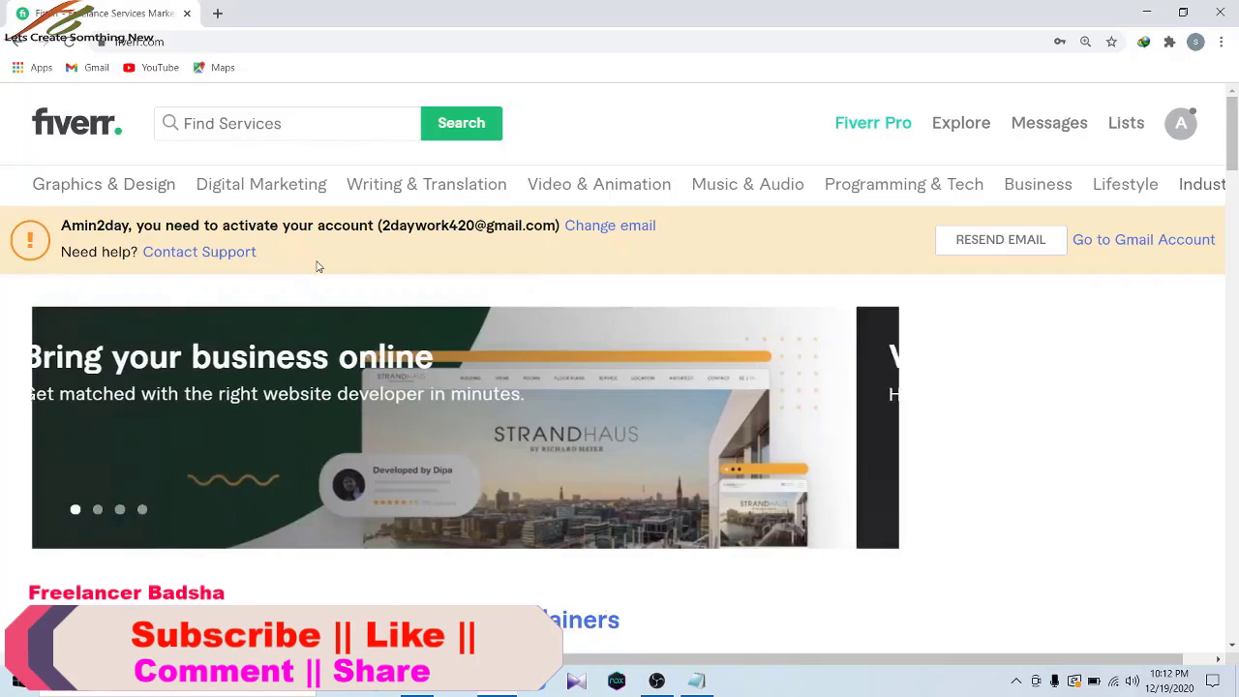
pyautogui.moveTo(295, 186)
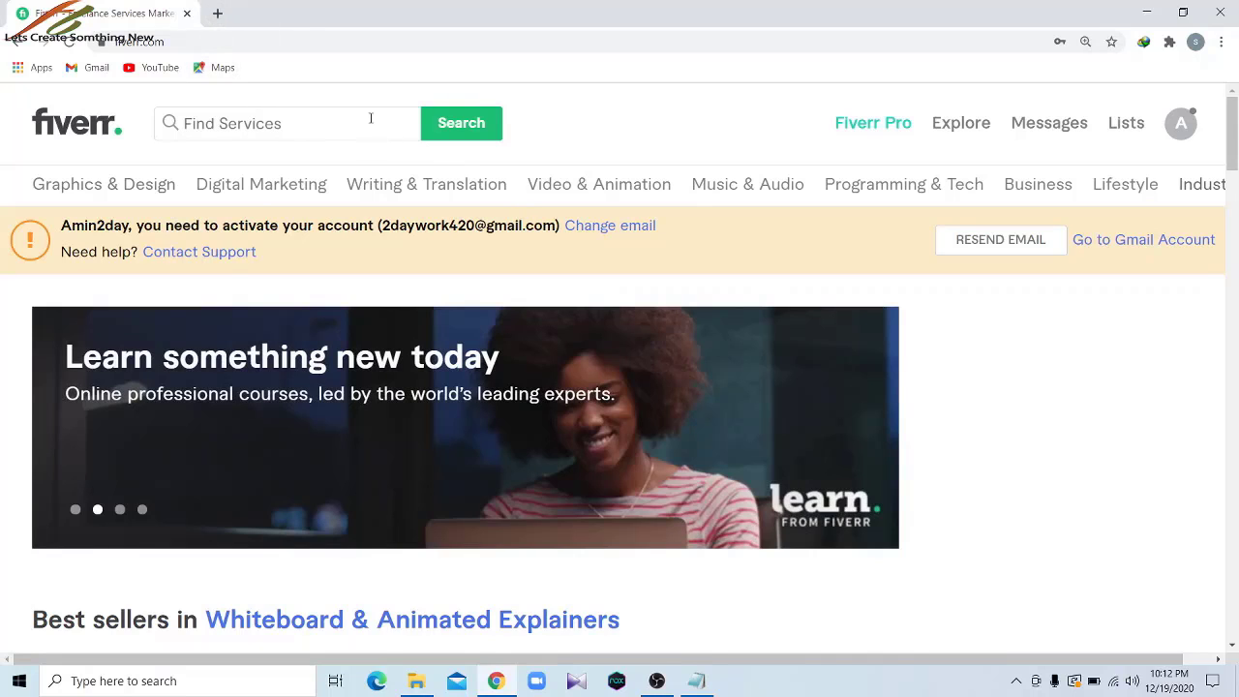
pyautogui.click(217, 12)
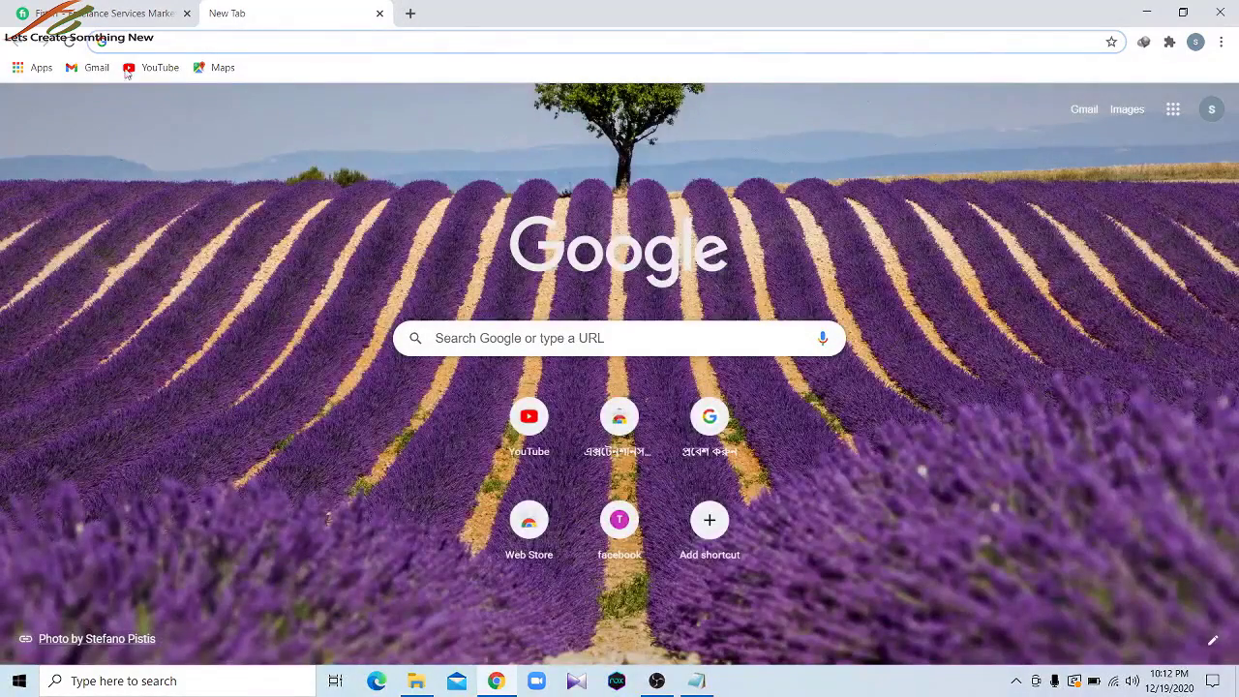
pyautogui.click(86, 77)
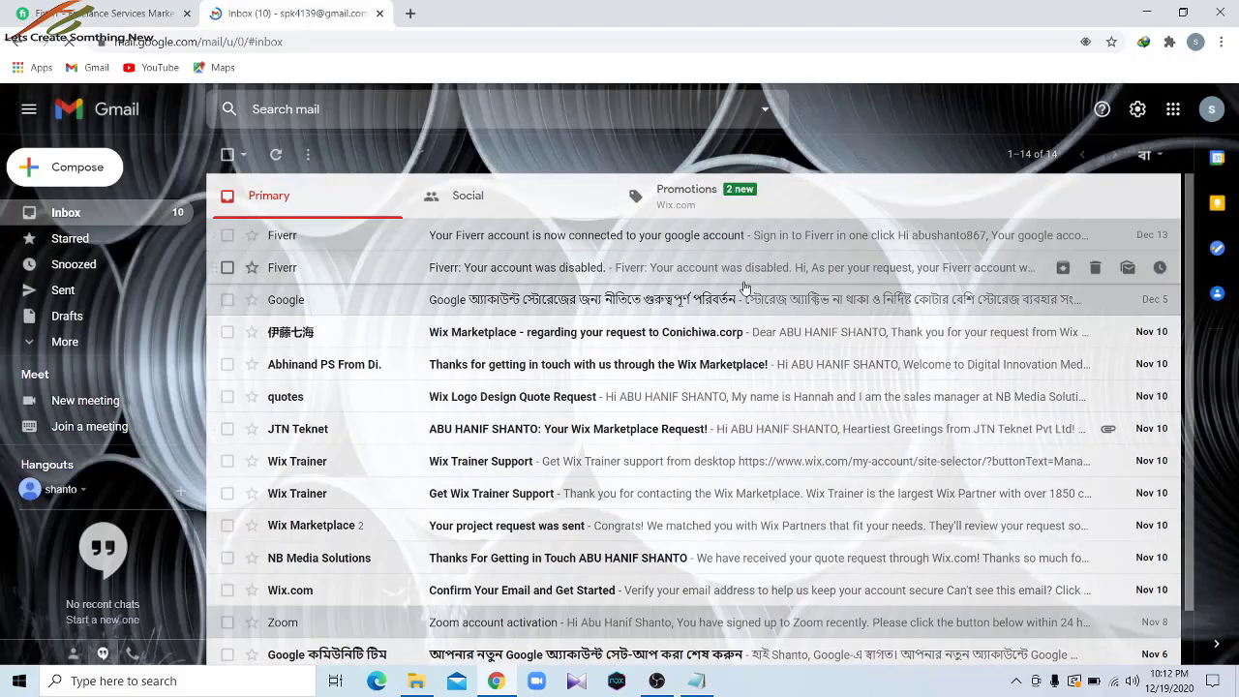
pyautogui.click(1210, 109)
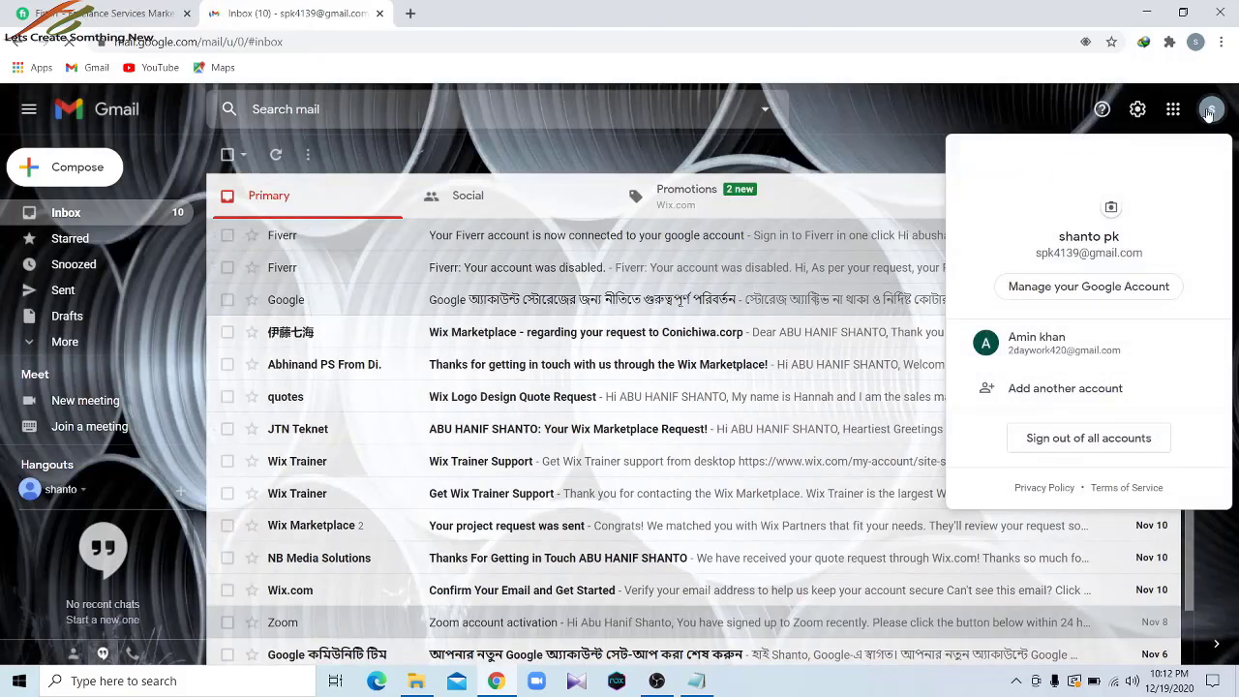
pyautogui.click(1033, 341)
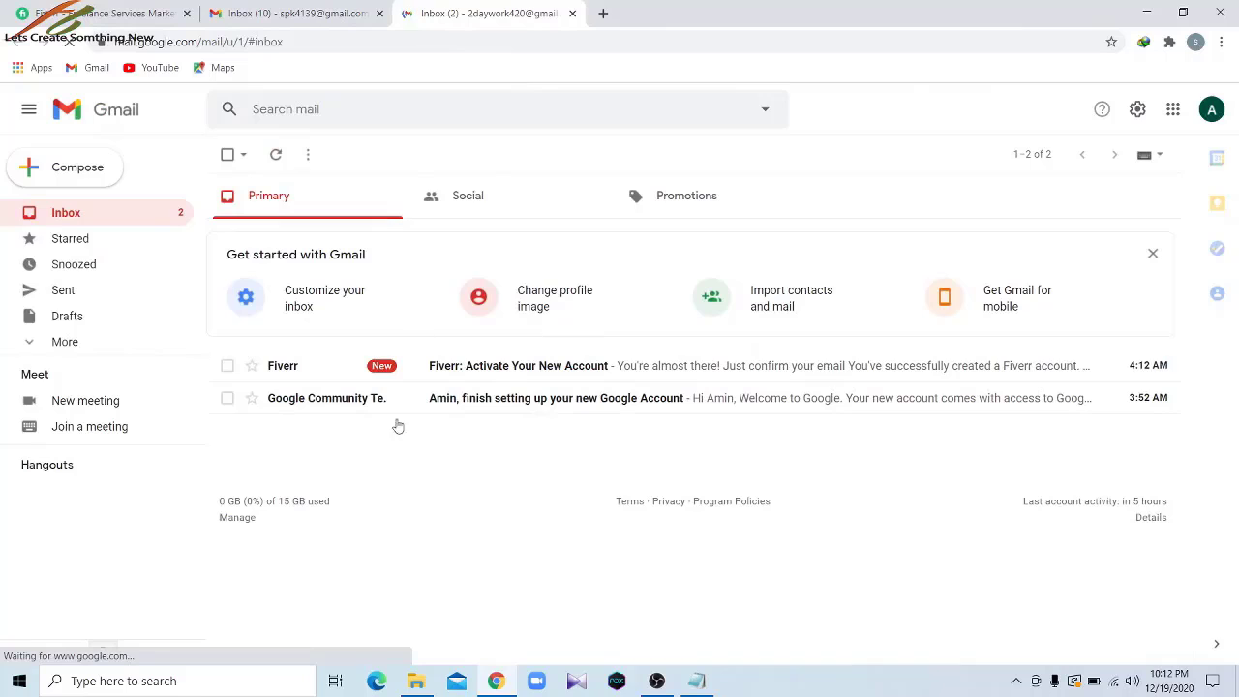
pyautogui.click(482, 370)
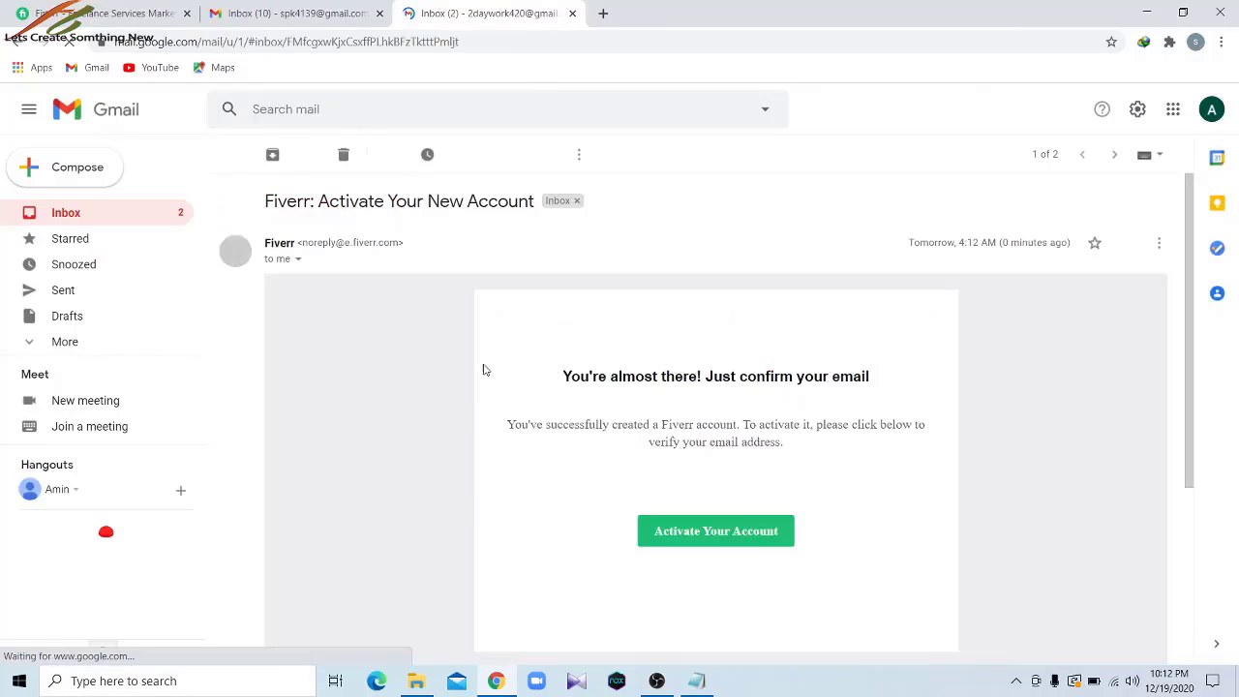
pyautogui.click(698, 529)
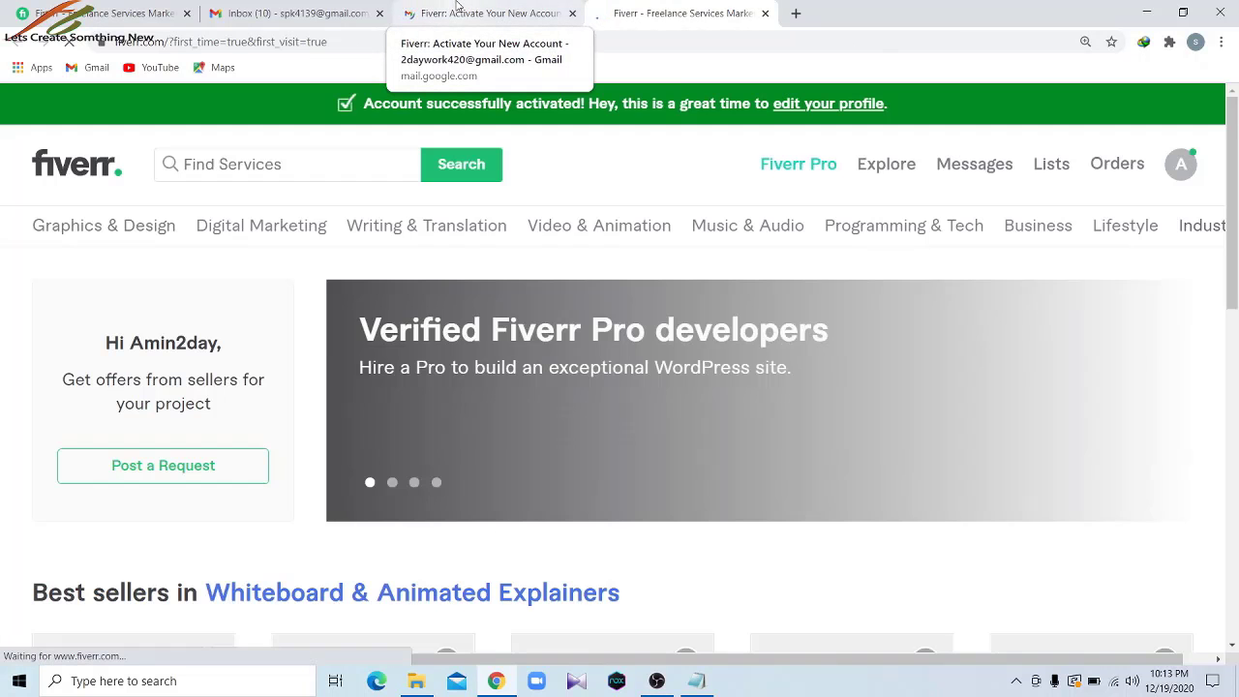
# - Close both Gmail tabs, keeping the Fiverr tabs open
pyautogui.click(457, 10)
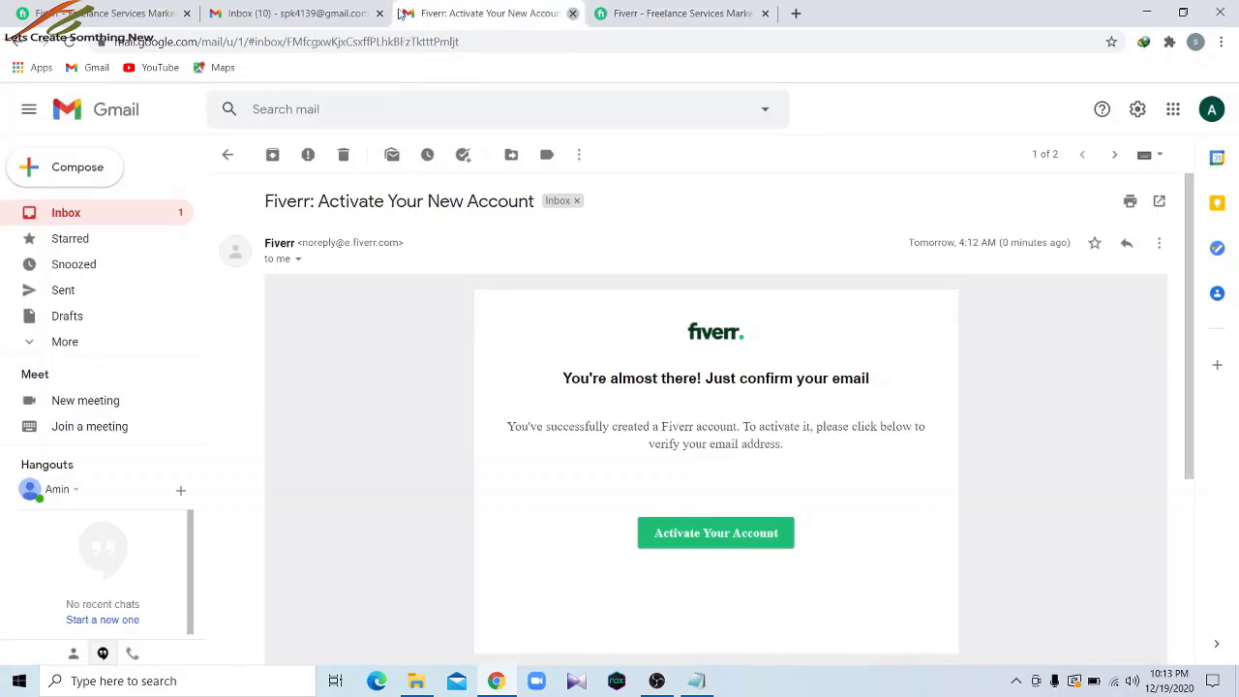
pyautogui.click(572, 12)
pyautogui.click(294, 10)
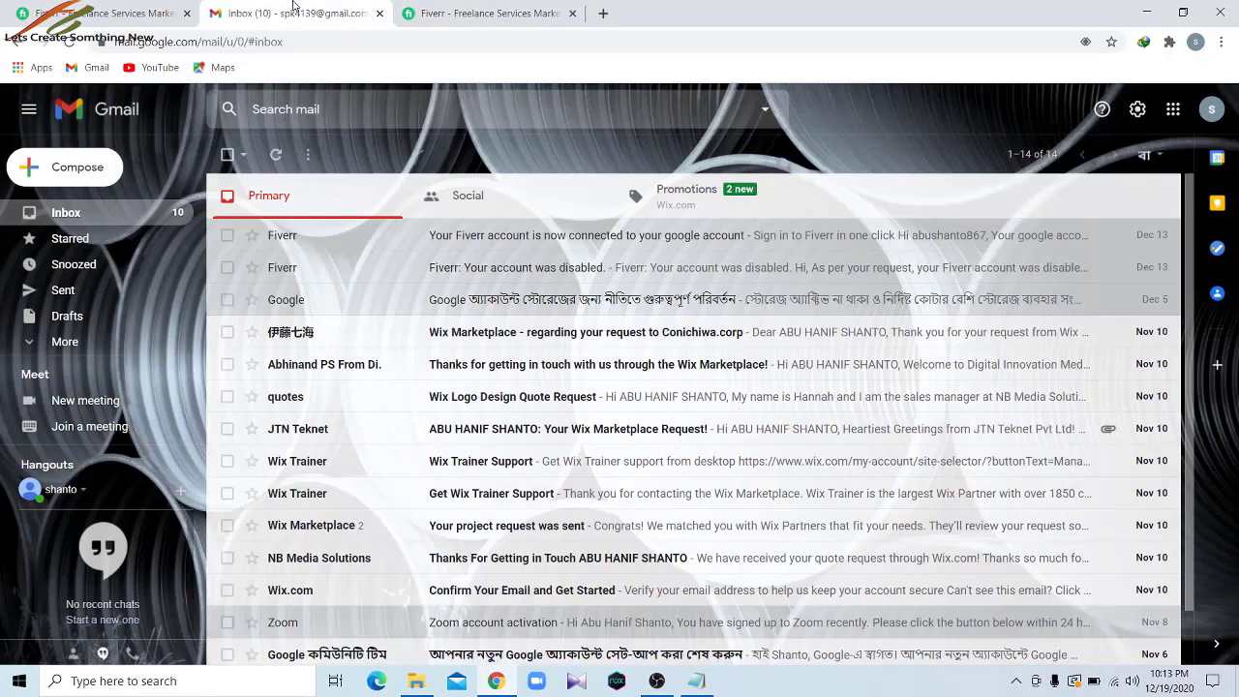
pyautogui.click(378, 13)
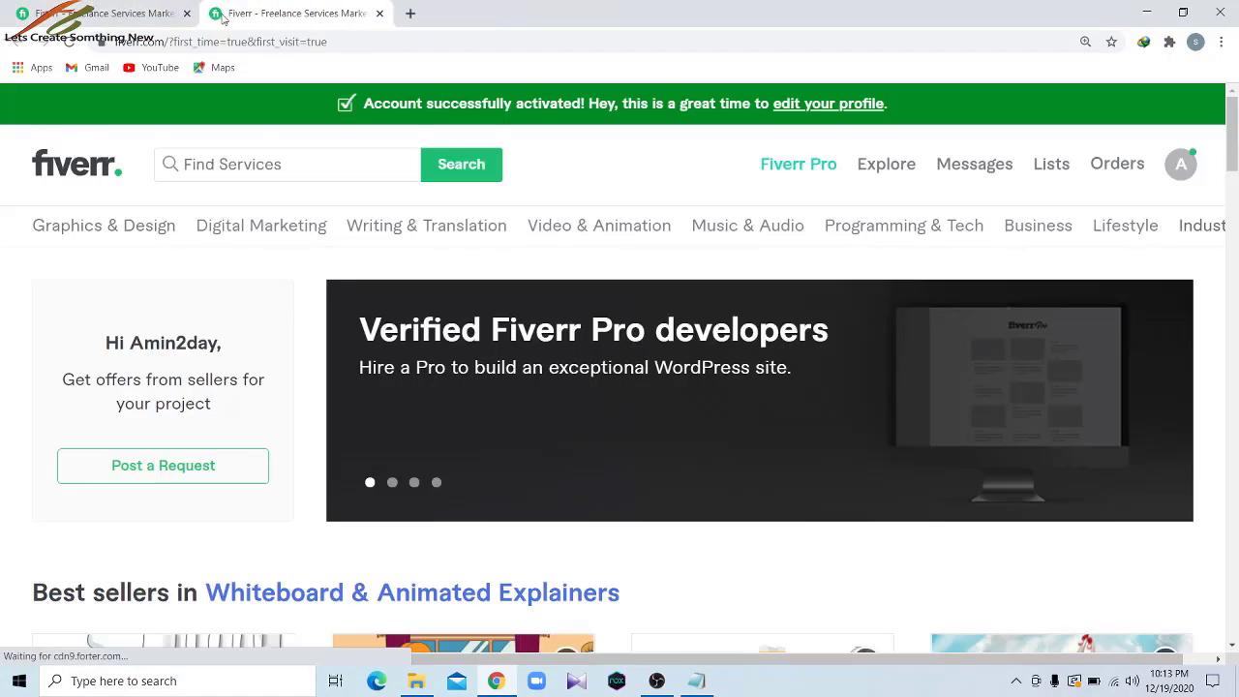
# - Reload the Fiverr home page after the account activation
pyautogui.click(116, 13)
pyautogui.click(368, 13)
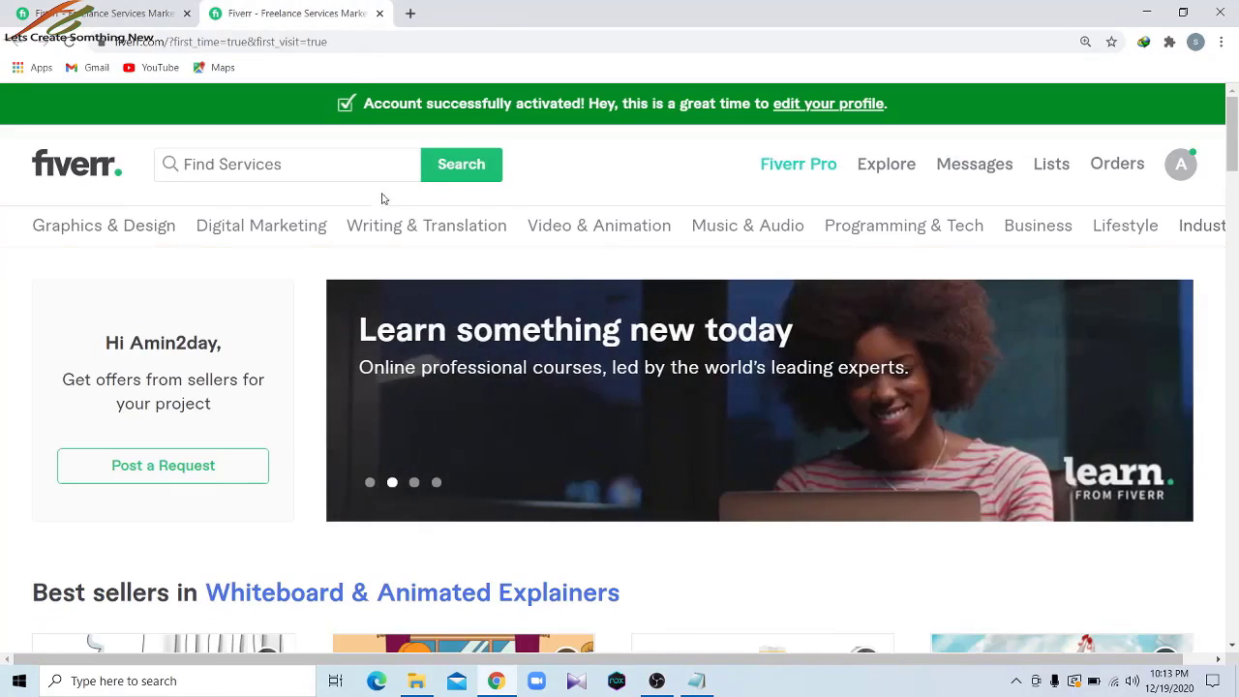
pyautogui.click(68, 42)
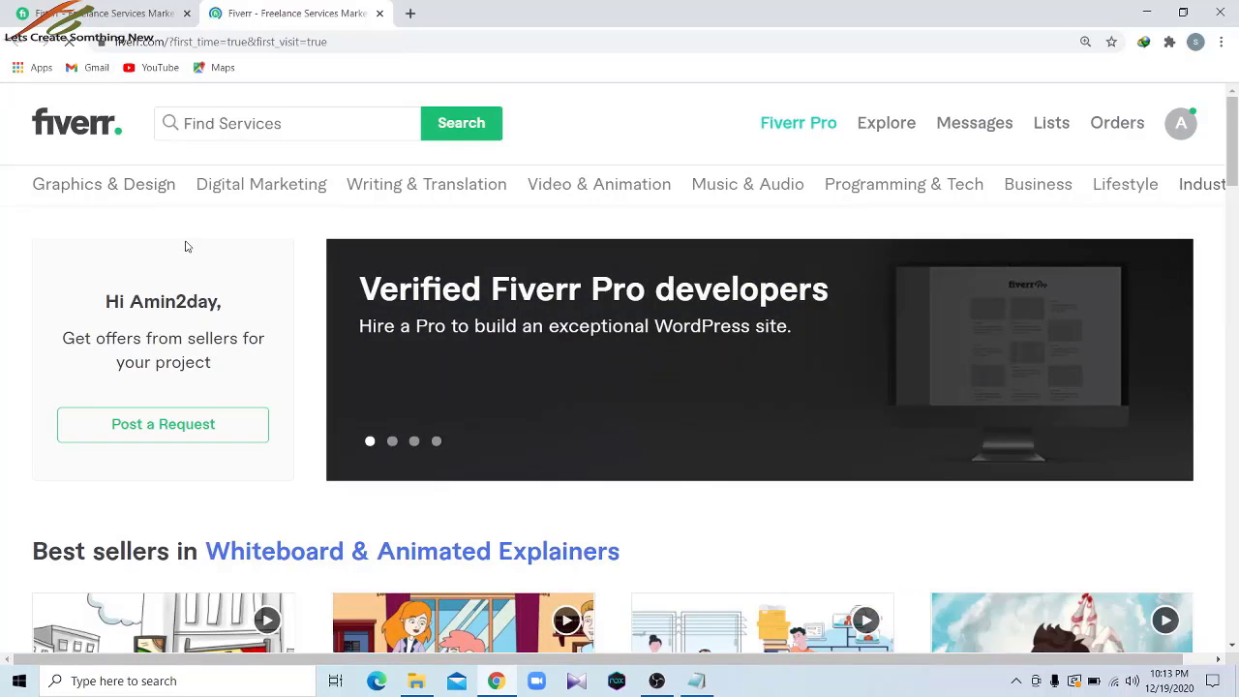
pyautogui.scroll(-1, 186, 245)
pyautogui.scroll(1, 185, 243)
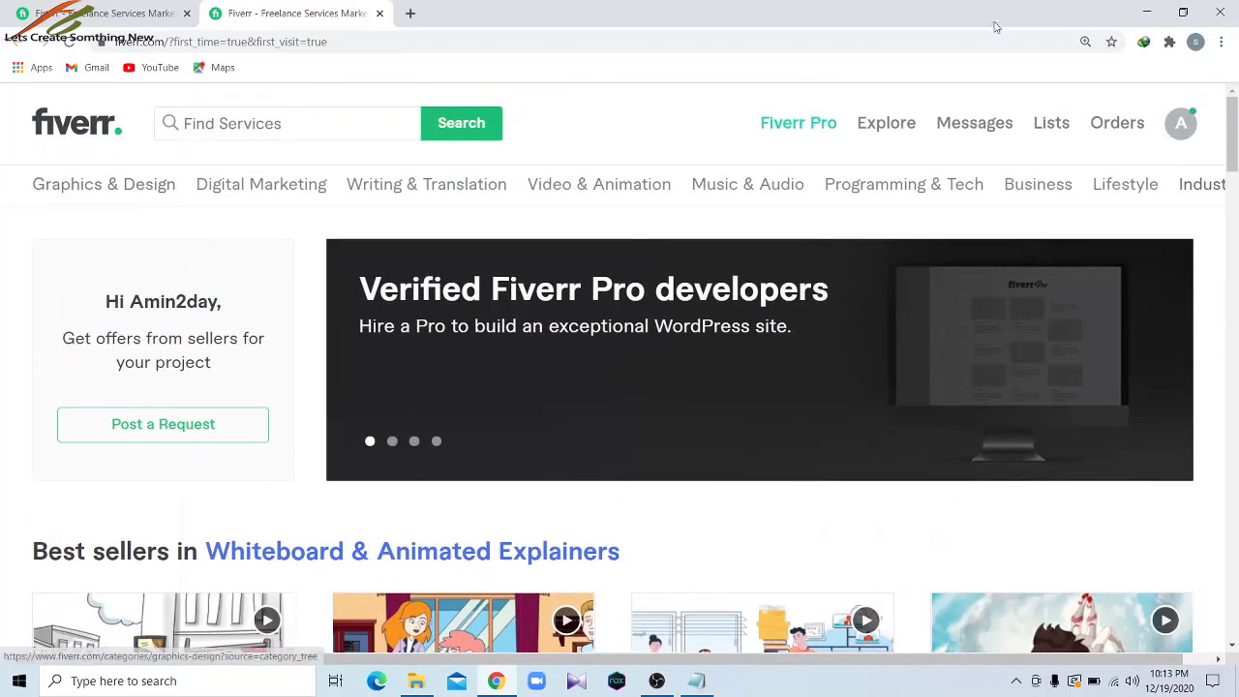
# - Open the account Settings in a new tab and switch to it
pyautogui.click(1178, 127)
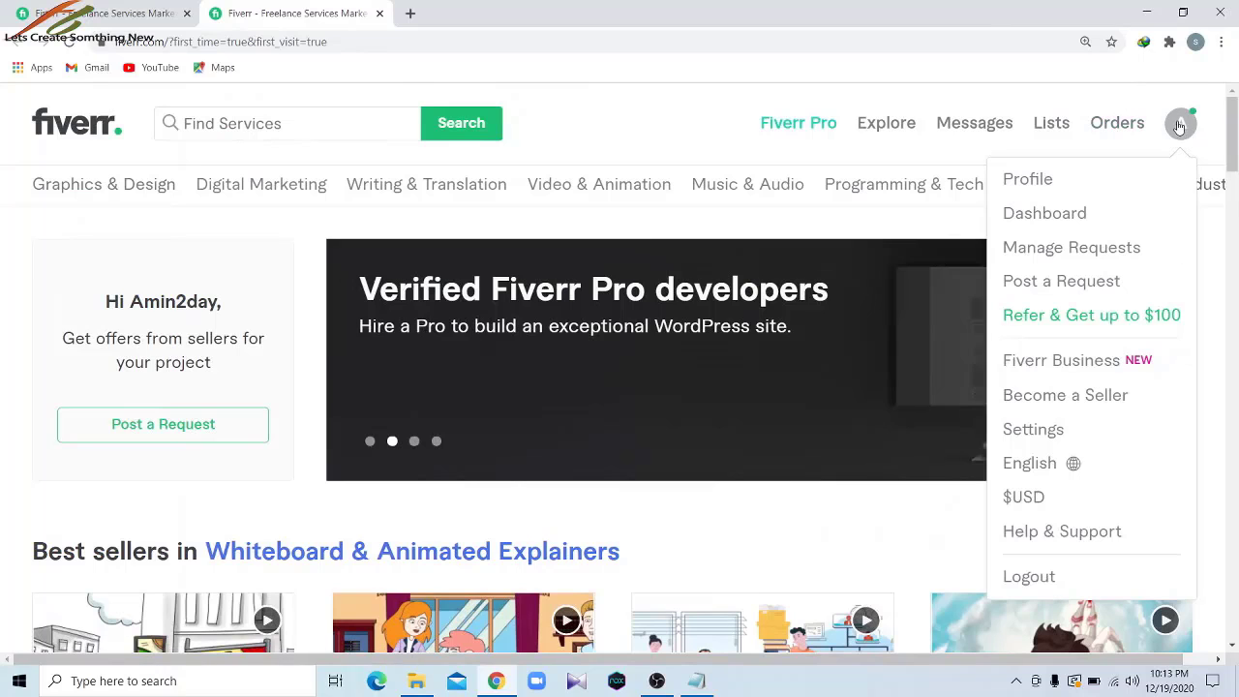
pyautogui.rightClick(1028, 429)
pyautogui.click(1040, 439)
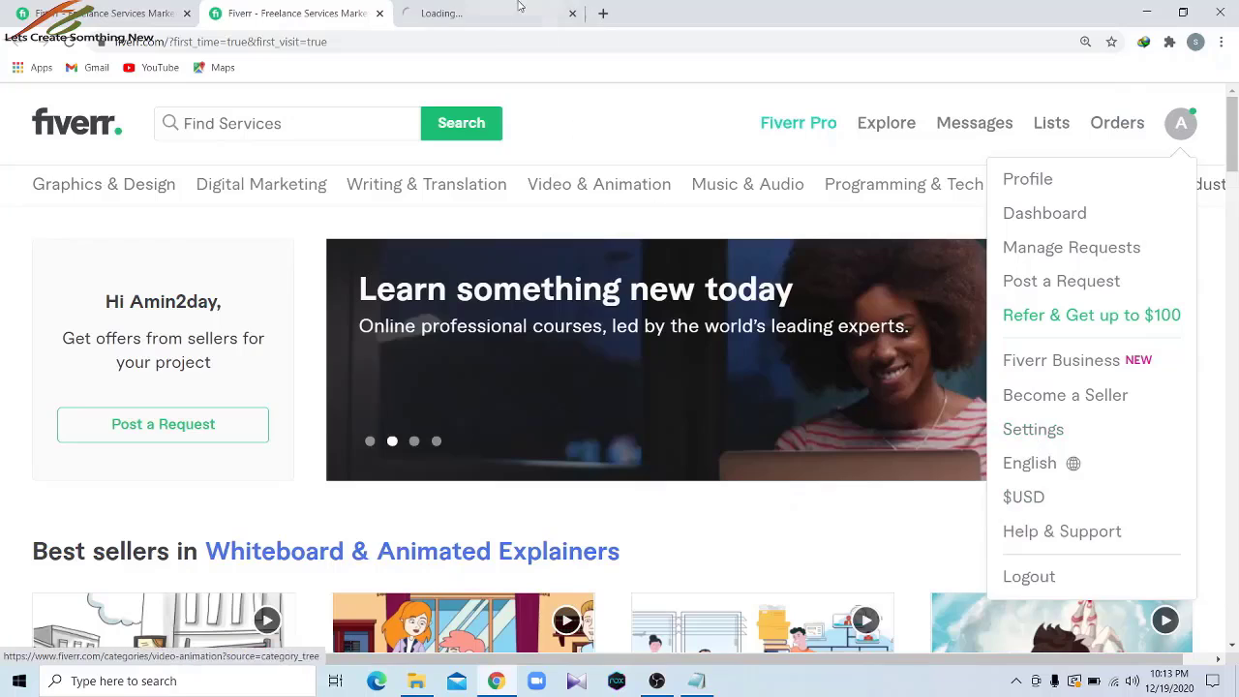
pyautogui.click(518, 9)
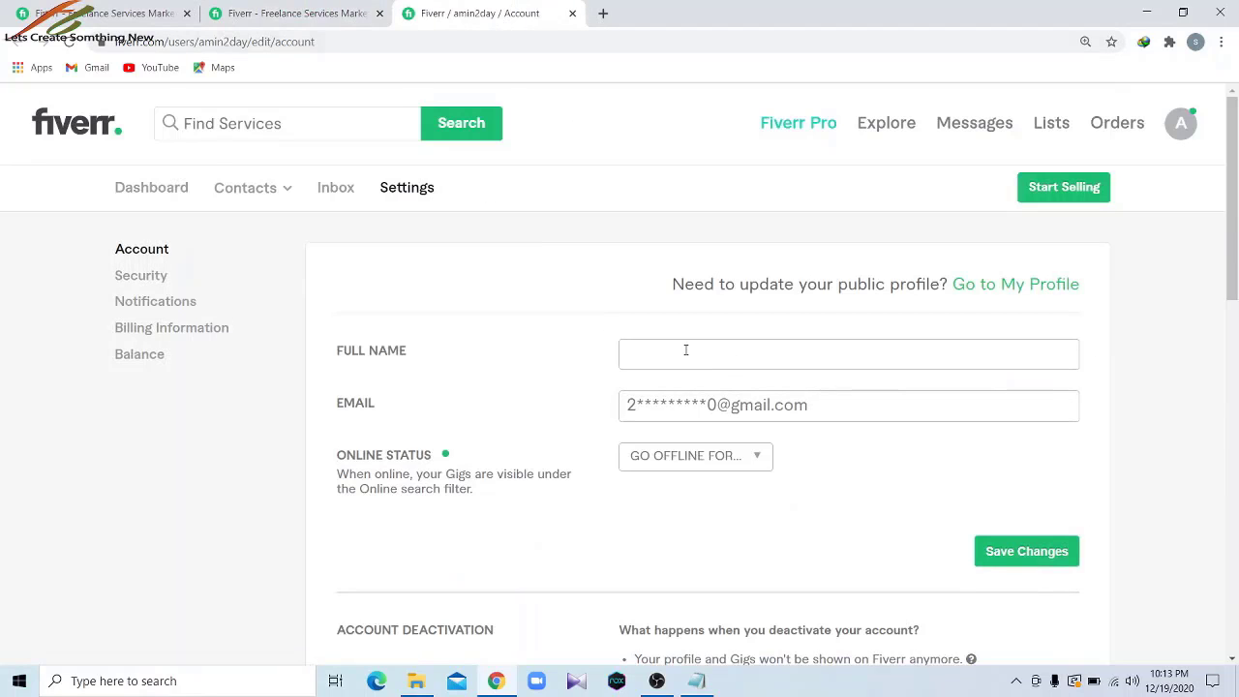
# - Fill in the account holder's full name on the Account settings page
pyautogui.scroll(-1, 538, 402)
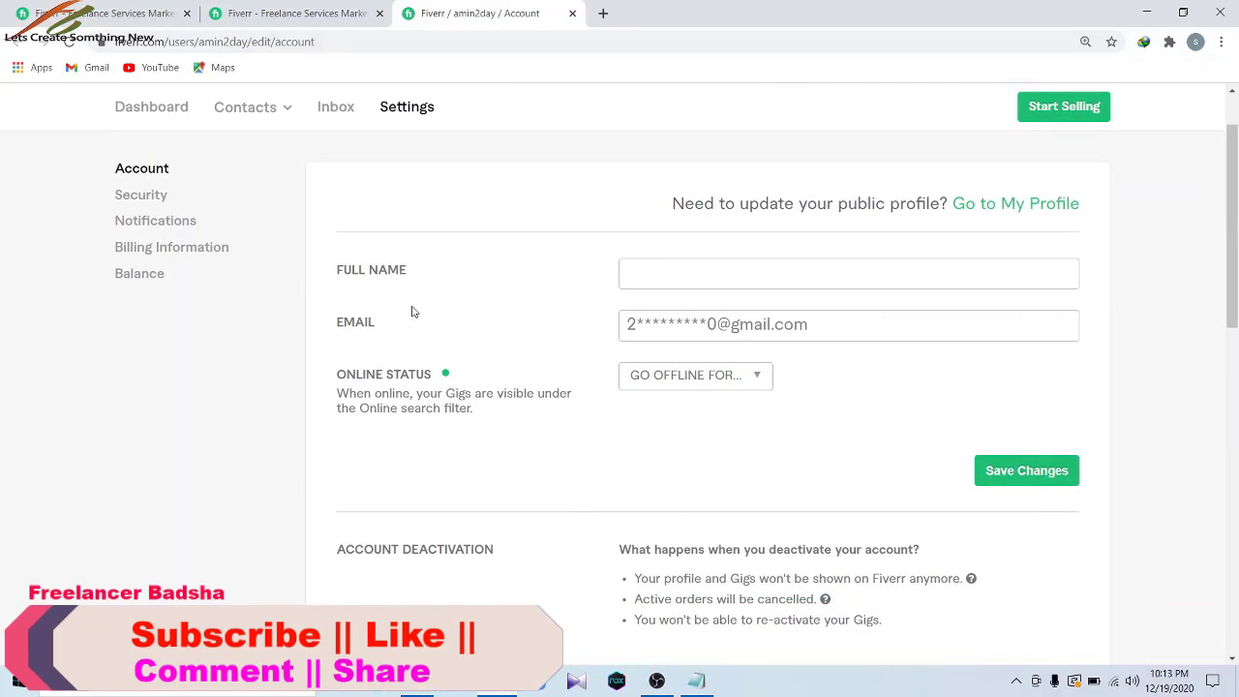
pyautogui.click(676, 275)
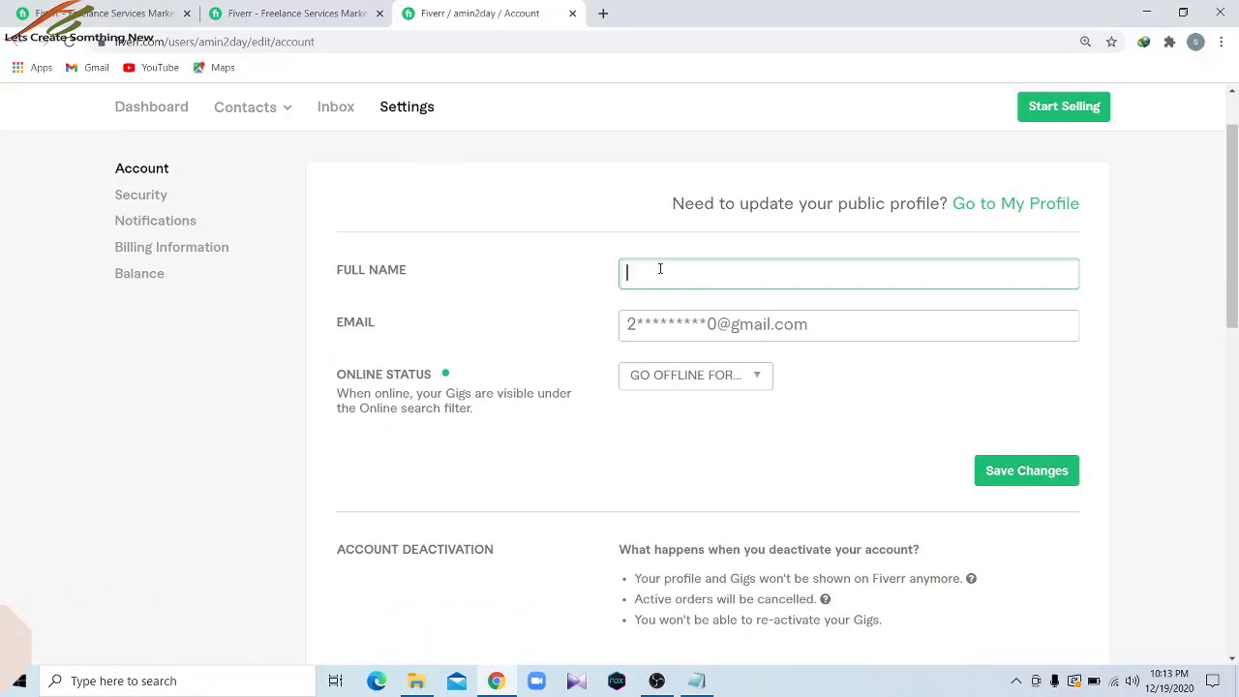
pyautogui.write('A')
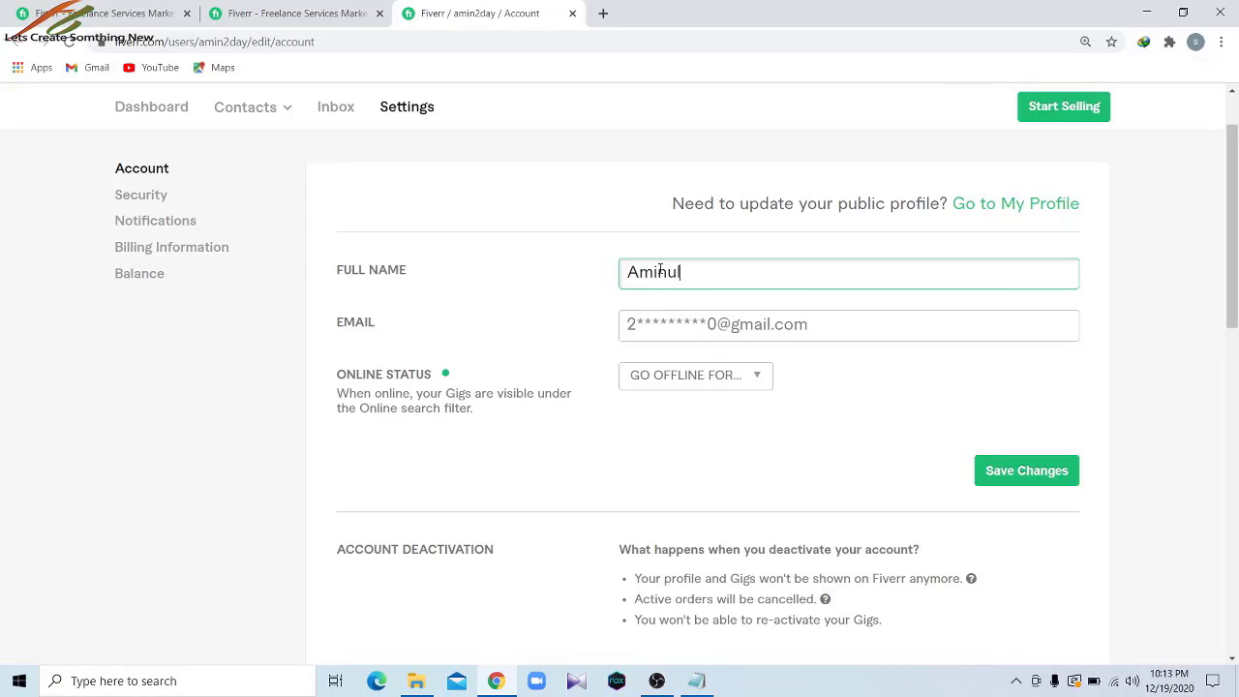
pyautogui.write('minul')
pyautogui.scroll(-1, 624, 426)
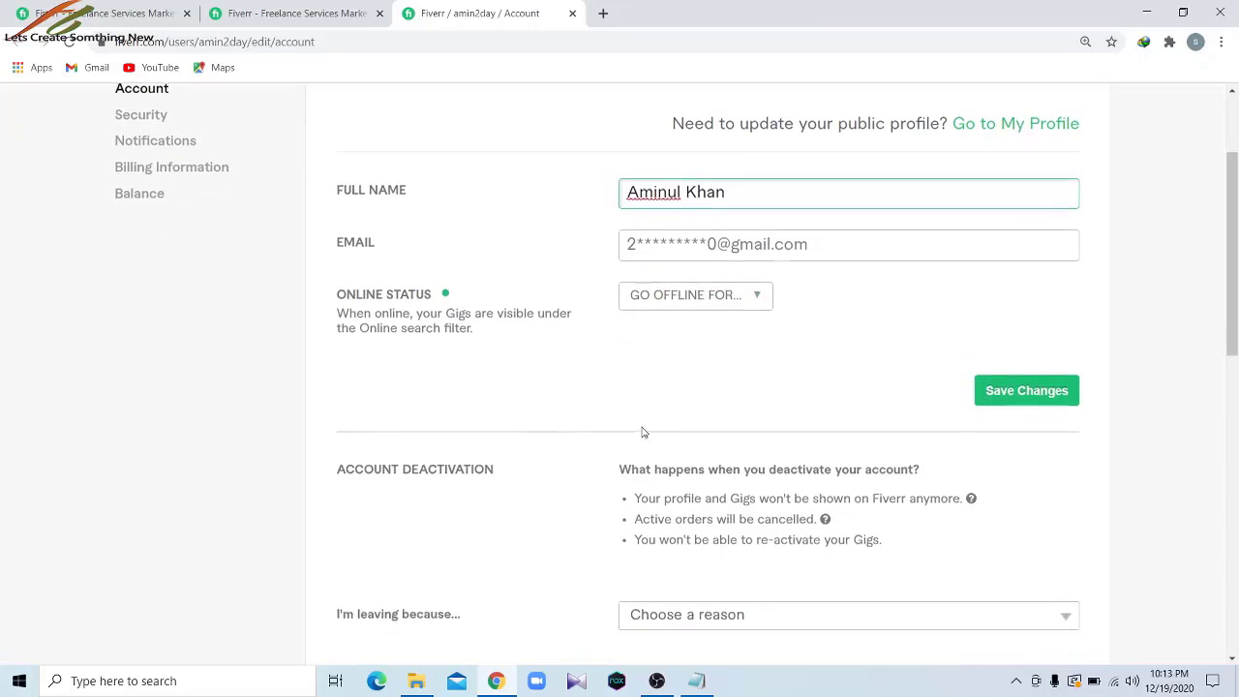
pyautogui.click(638, 366)
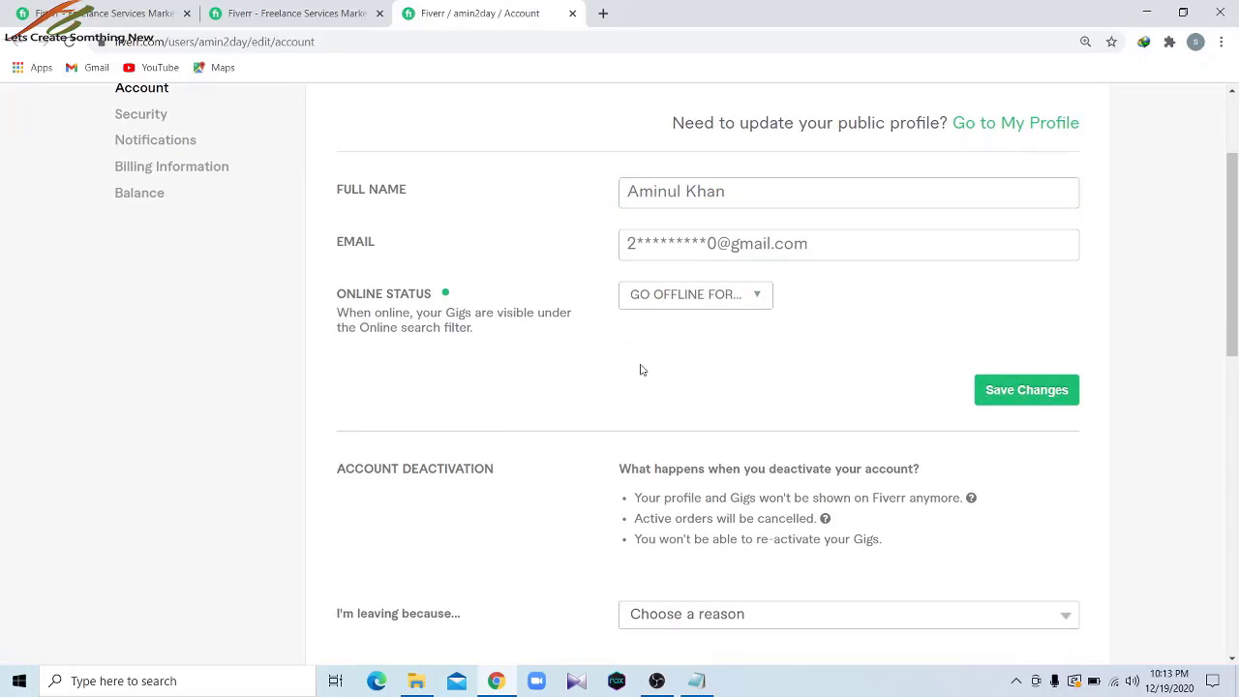
# - Examine the offline duration options, the account deactivation reasons and the Security settings
pyautogui.click(732, 299)
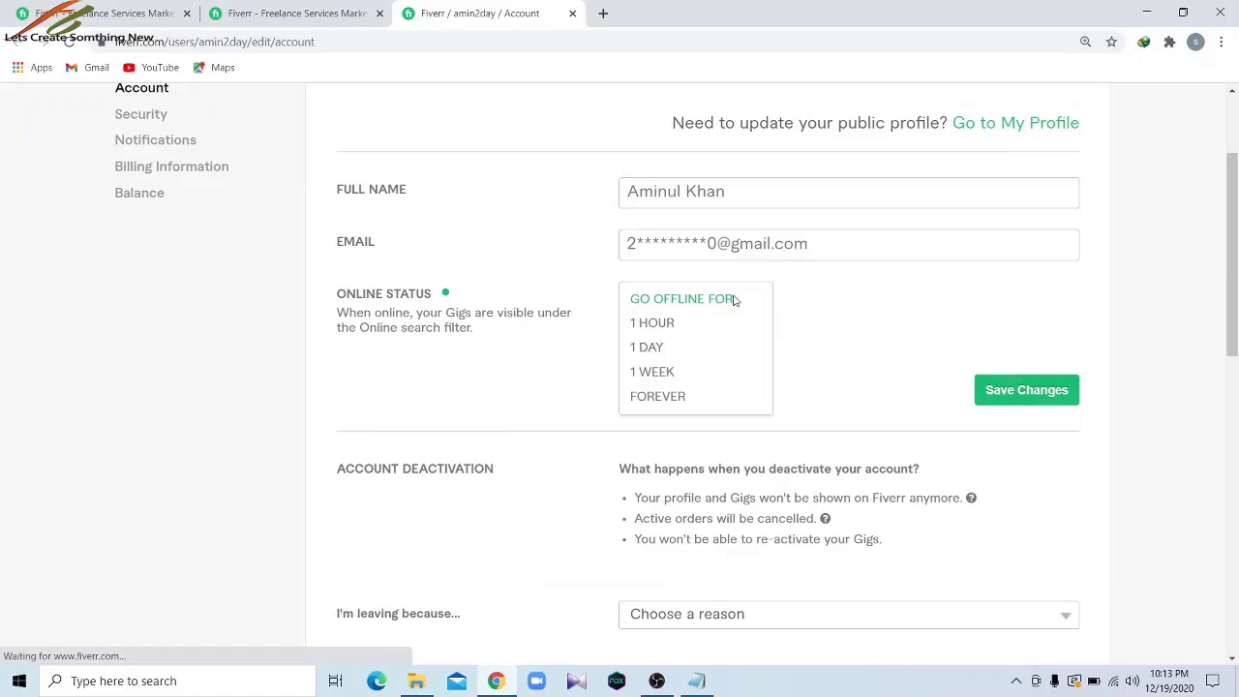
pyautogui.click(819, 315)
pyautogui.scroll(-3, 813, 325)
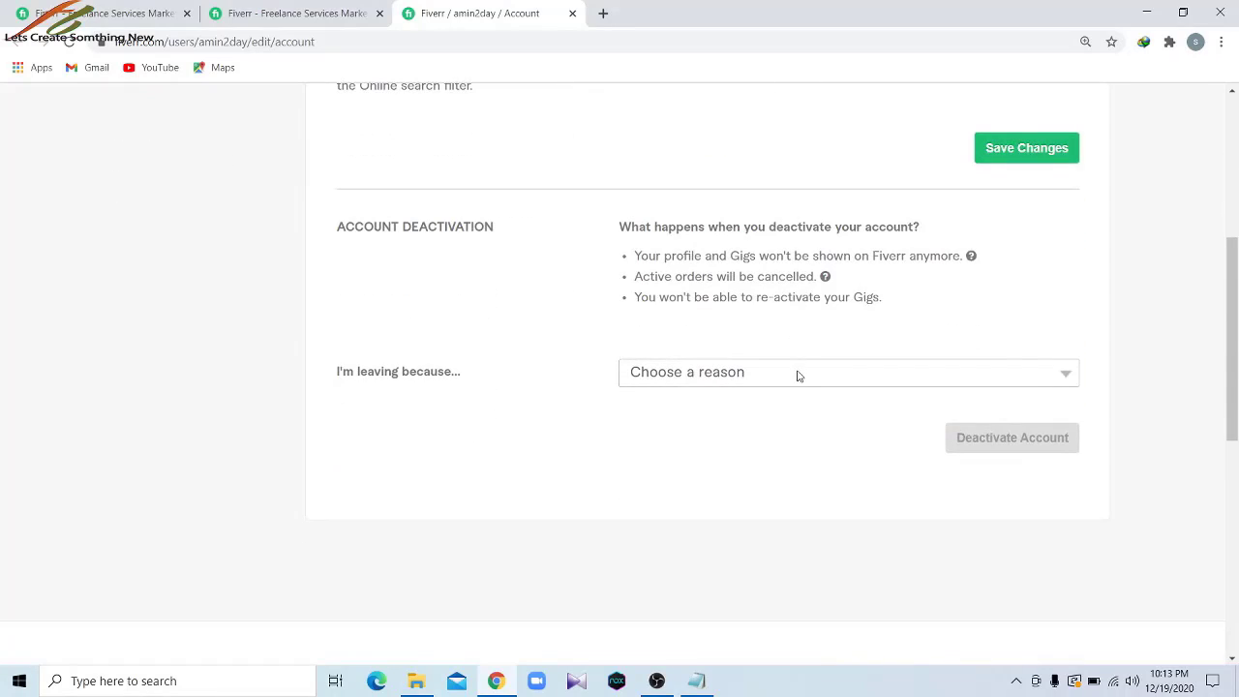
pyautogui.click(798, 374)
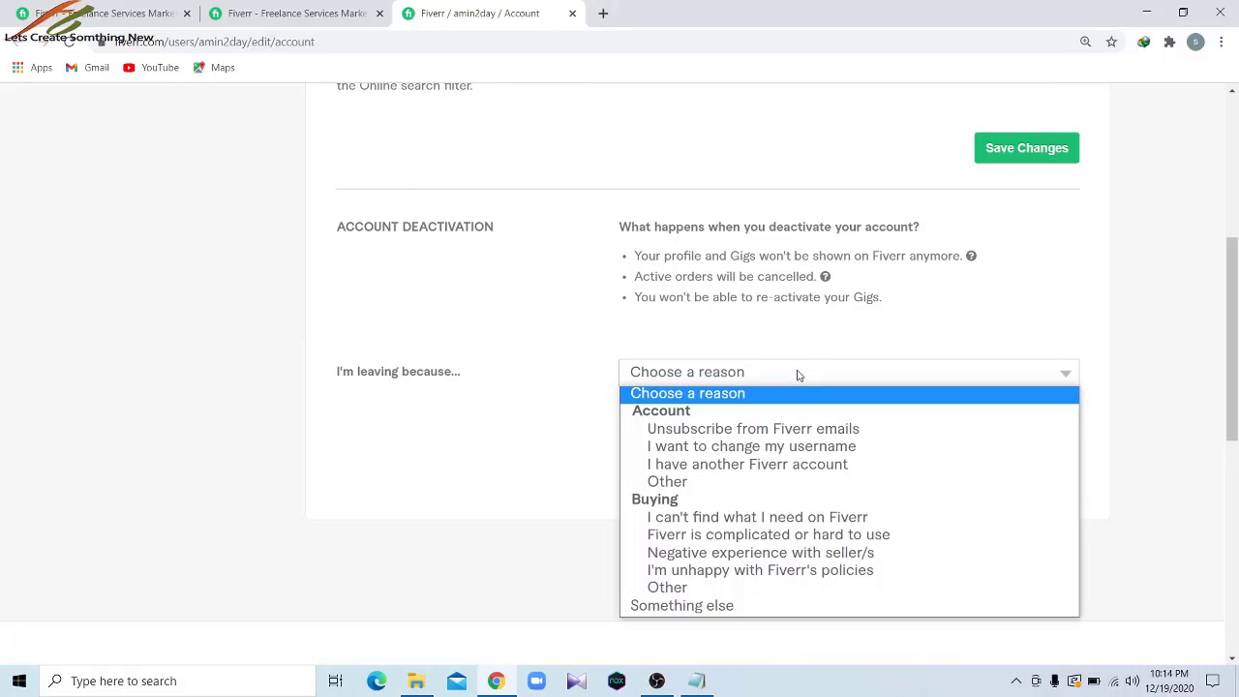
pyautogui.click(478, 307)
pyautogui.scroll(3, 459, 302)
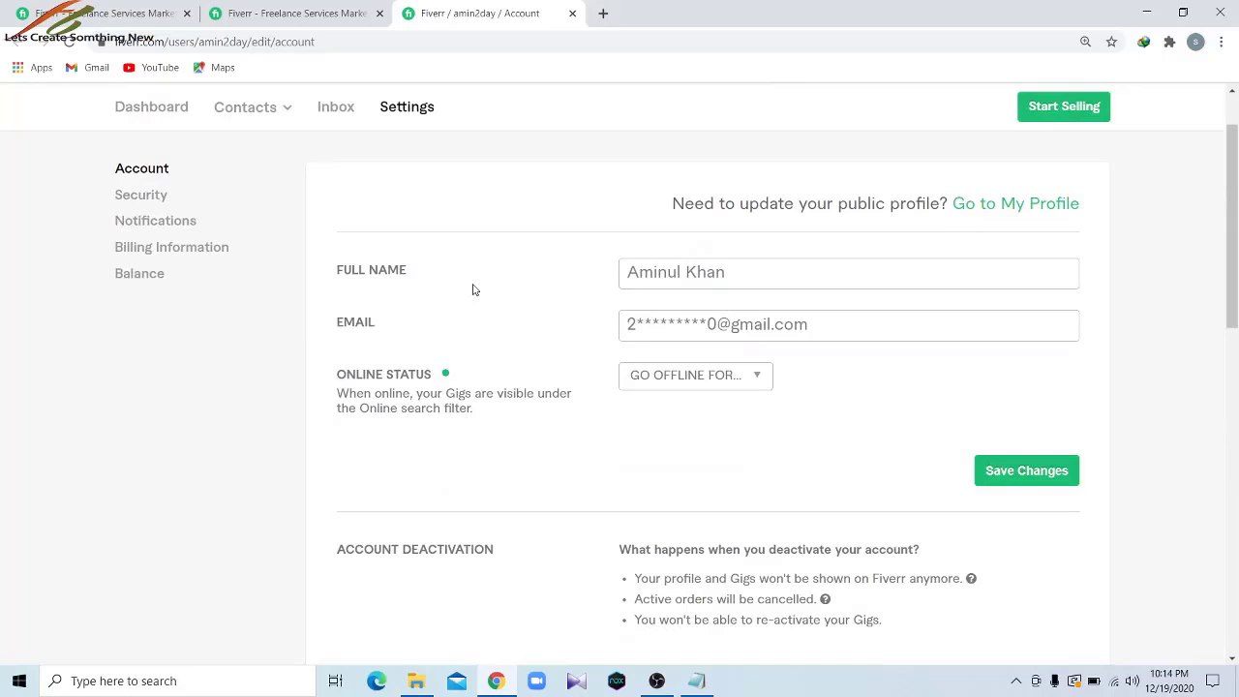
pyautogui.click(148, 197)
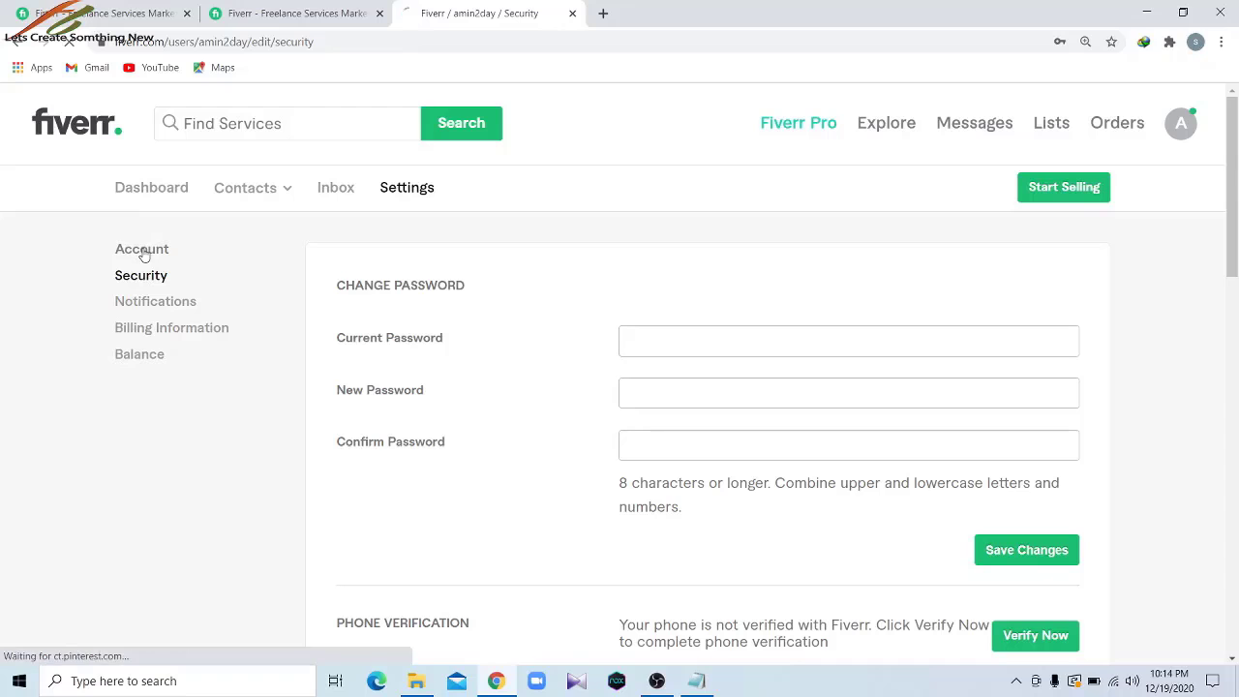
# - Return to the Account settings, enter the account holder's full name and save the changes
pyautogui.click(145, 250)
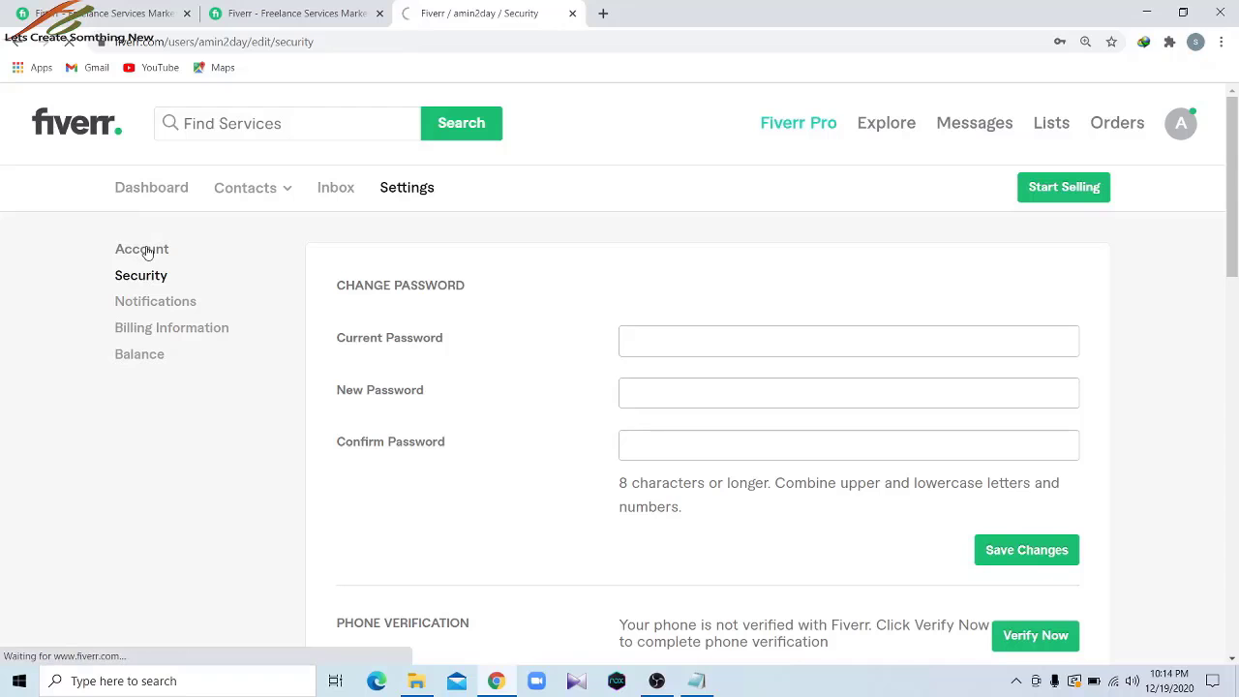
pyautogui.click(660, 349)
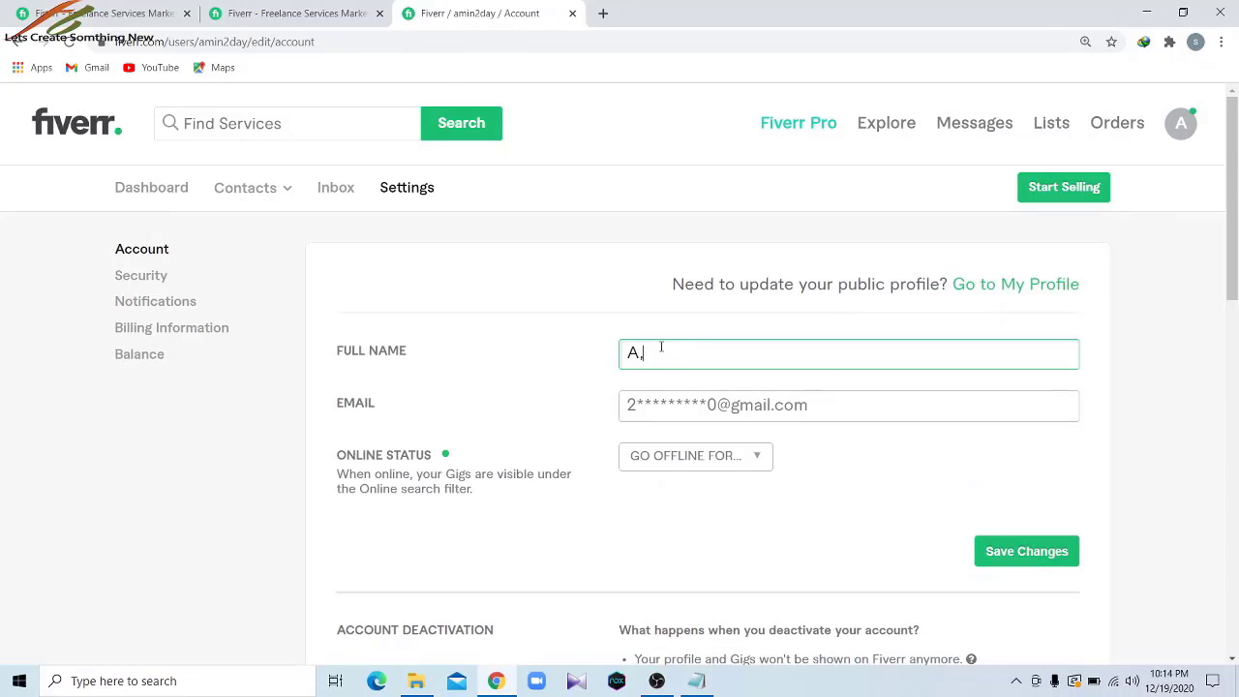
pyautogui.click(1028, 550)
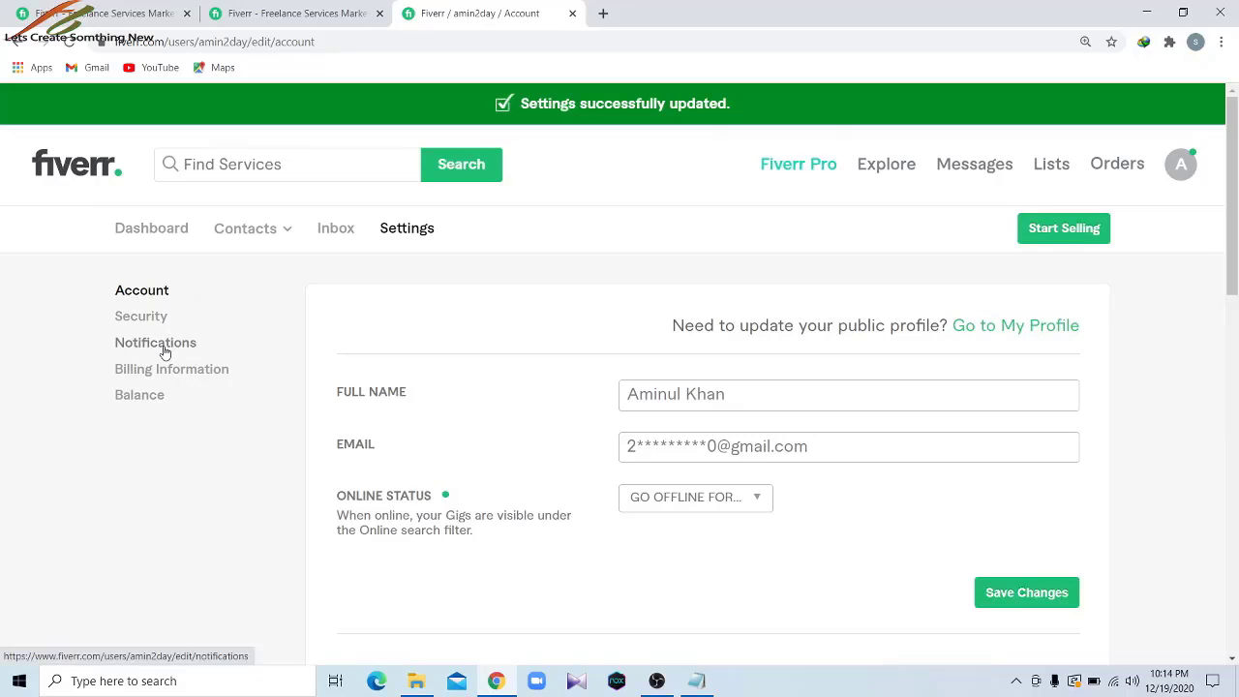
# - Review the Notifications settings and try to turn off the email notification for Inbox Messages
pyautogui.click(163, 348)
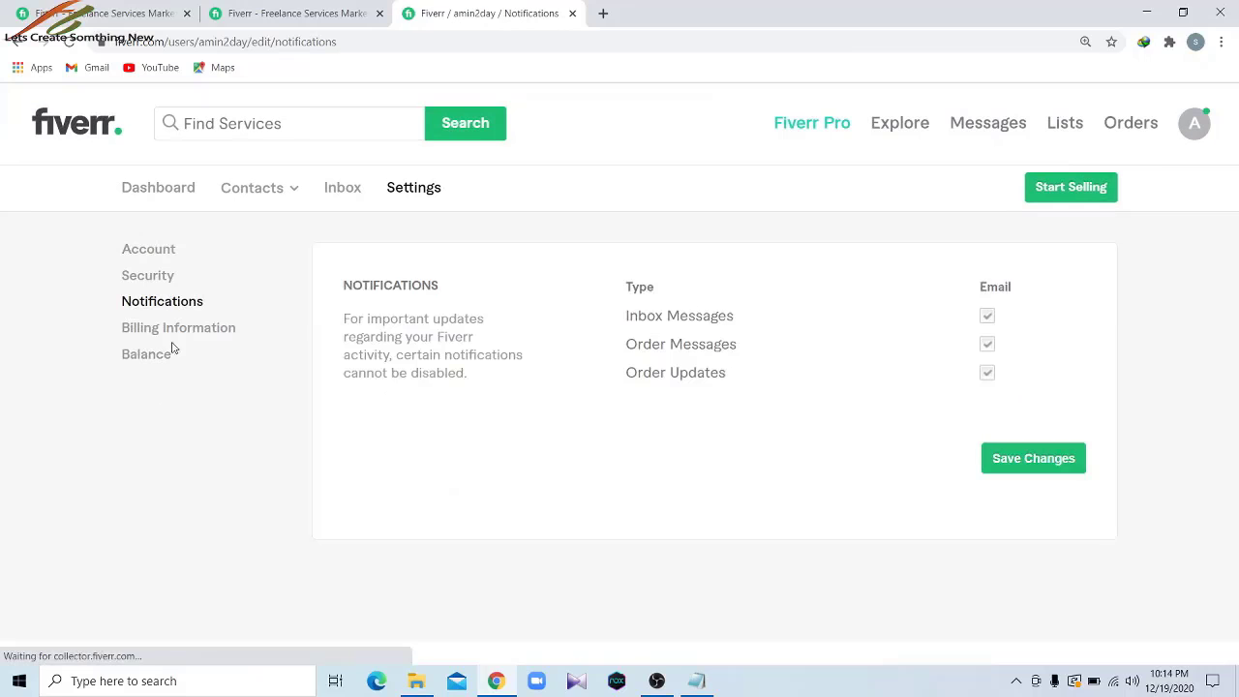
pyautogui.scroll(-2, 542, 431)
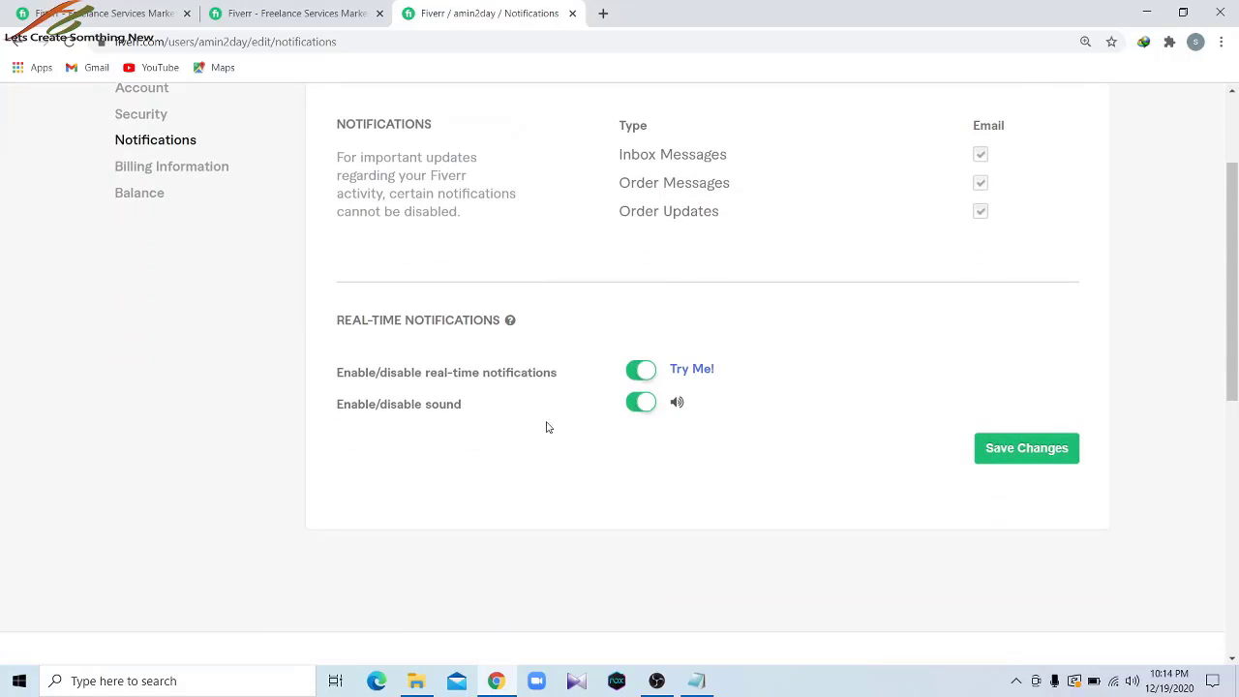
pyautogui.scroll(2, 682, 396)
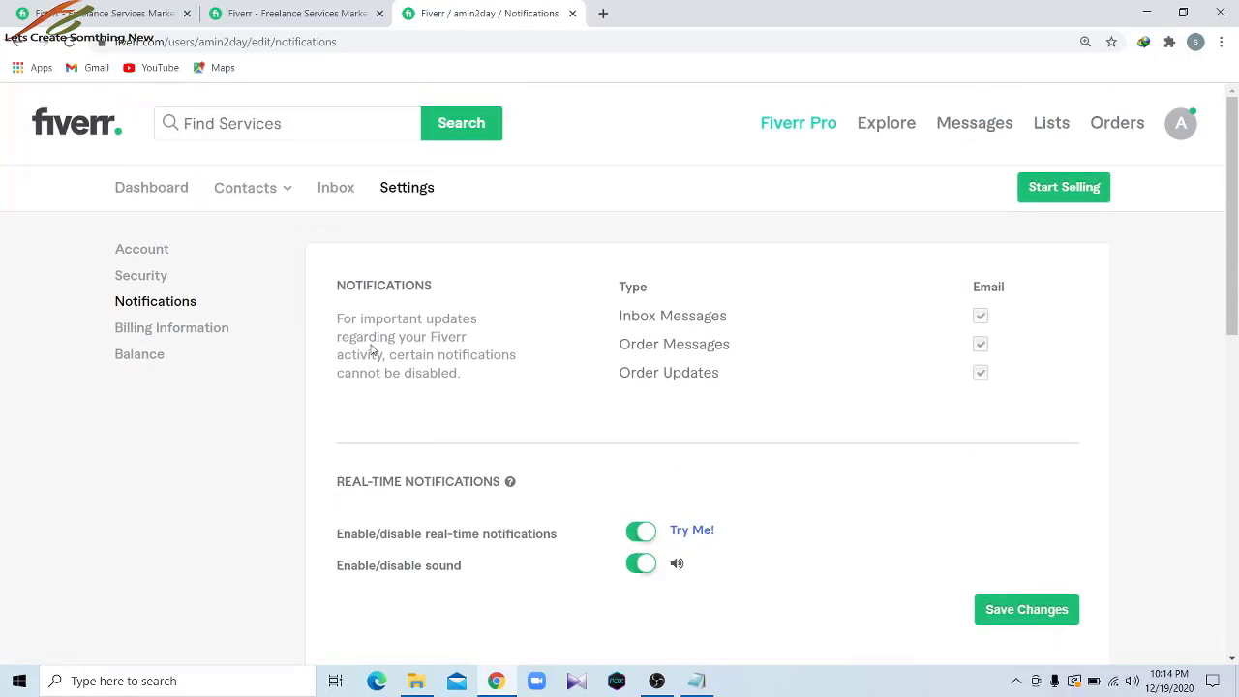
pyautogui.click(980, 316)
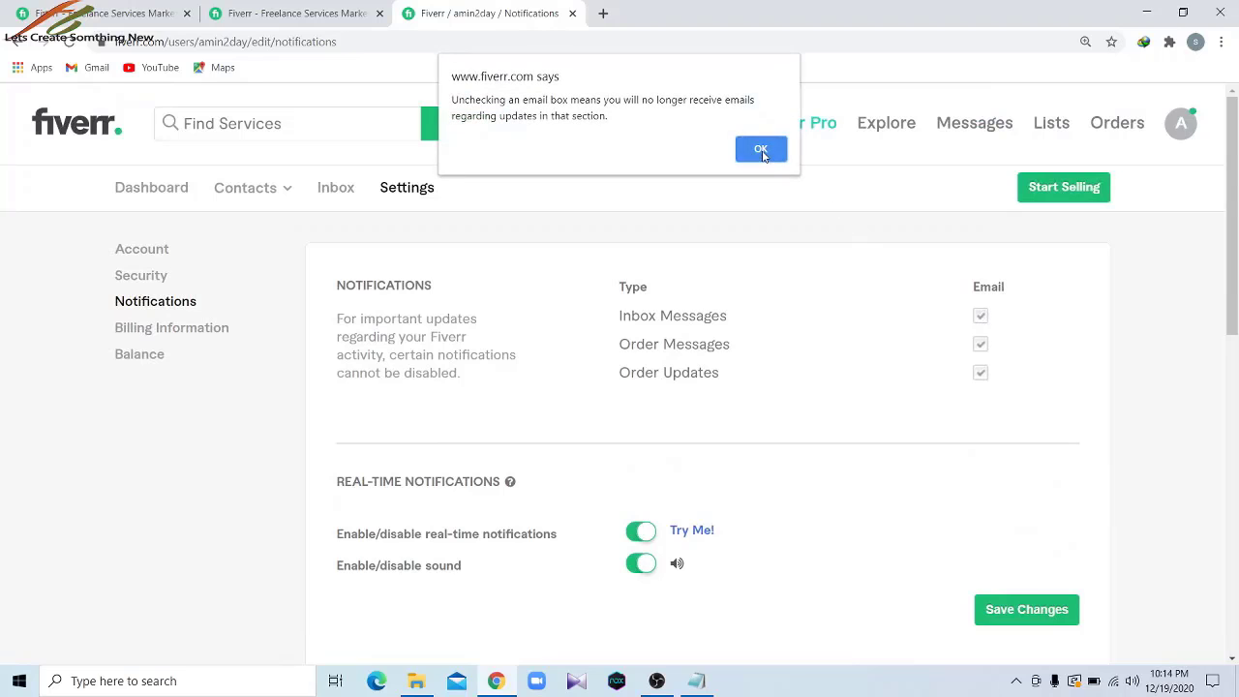
pyautogui.click(760, 149)
pyautogui.click(980, 317)
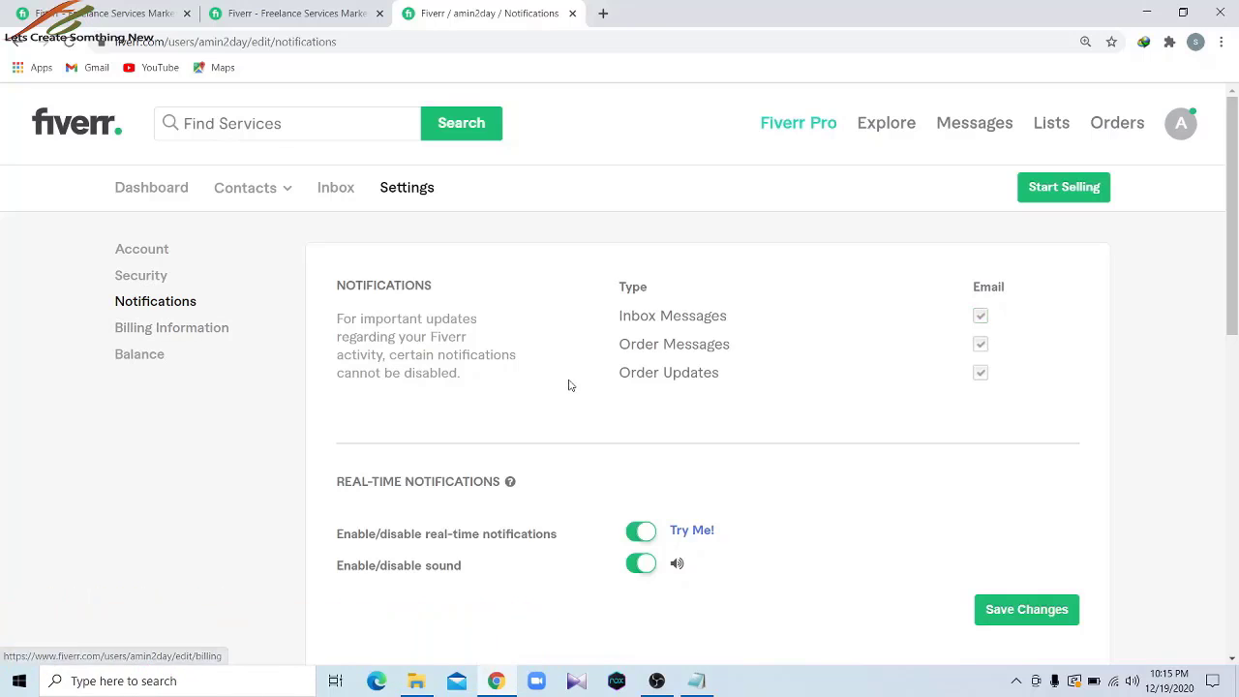
# - Open the Billing Information settings and enter the account holder's full name
pyautogui.click(189, 331)
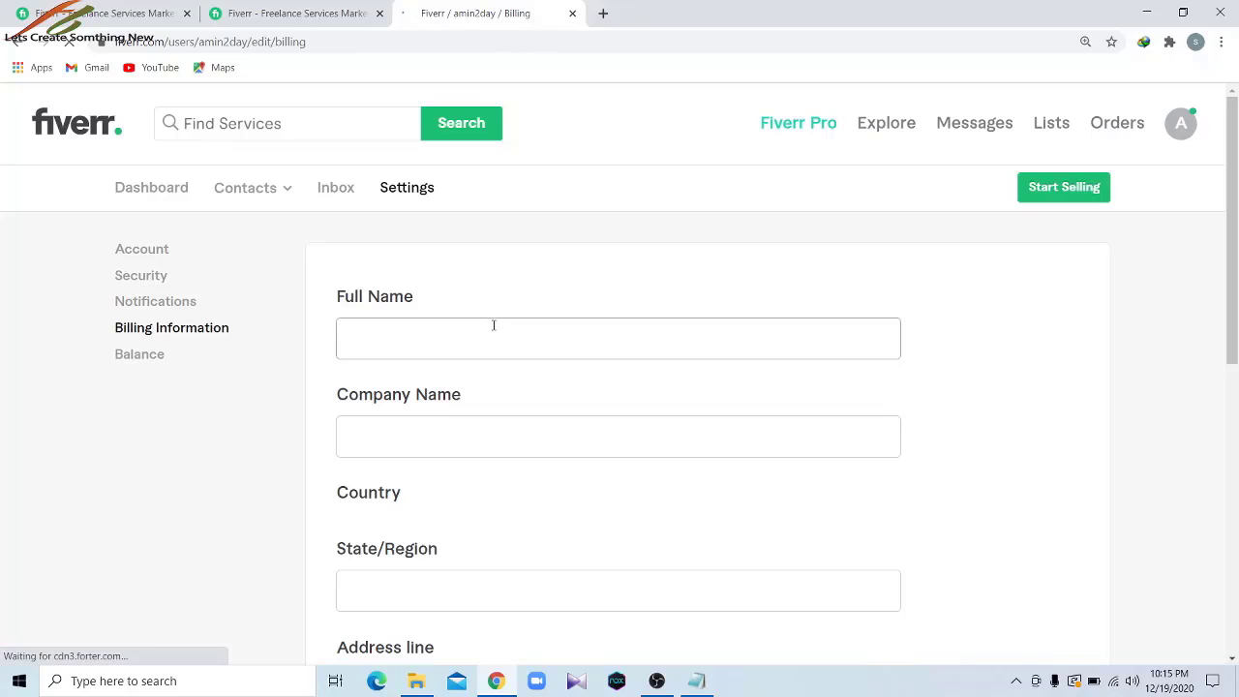
pyautogui.scroll(-1, 493, 325)
pyautogui.scroll(-1, 493, 330)
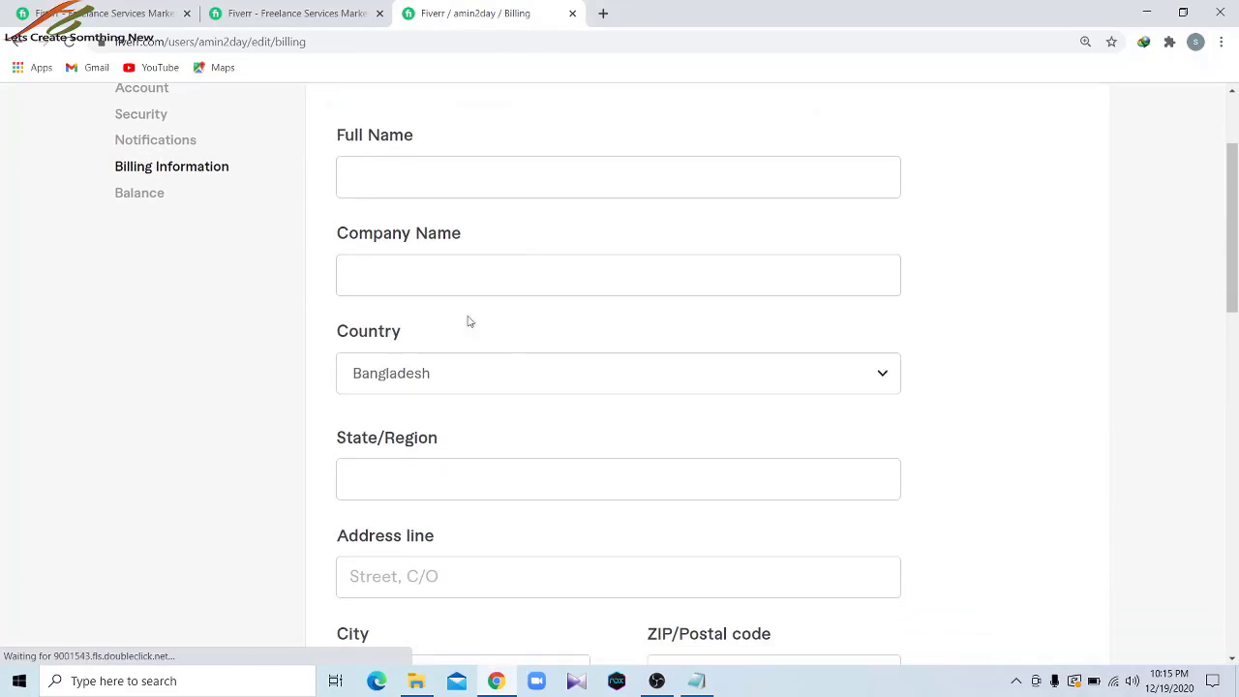
pyautogui.click(358, 180)
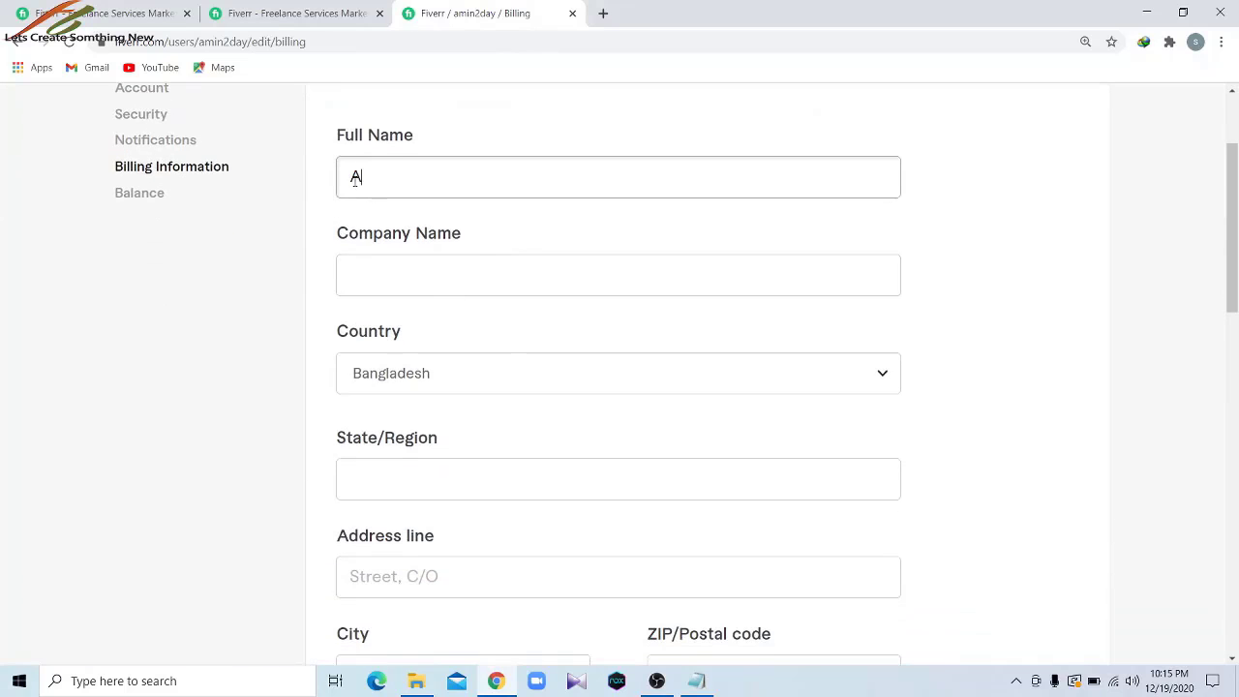
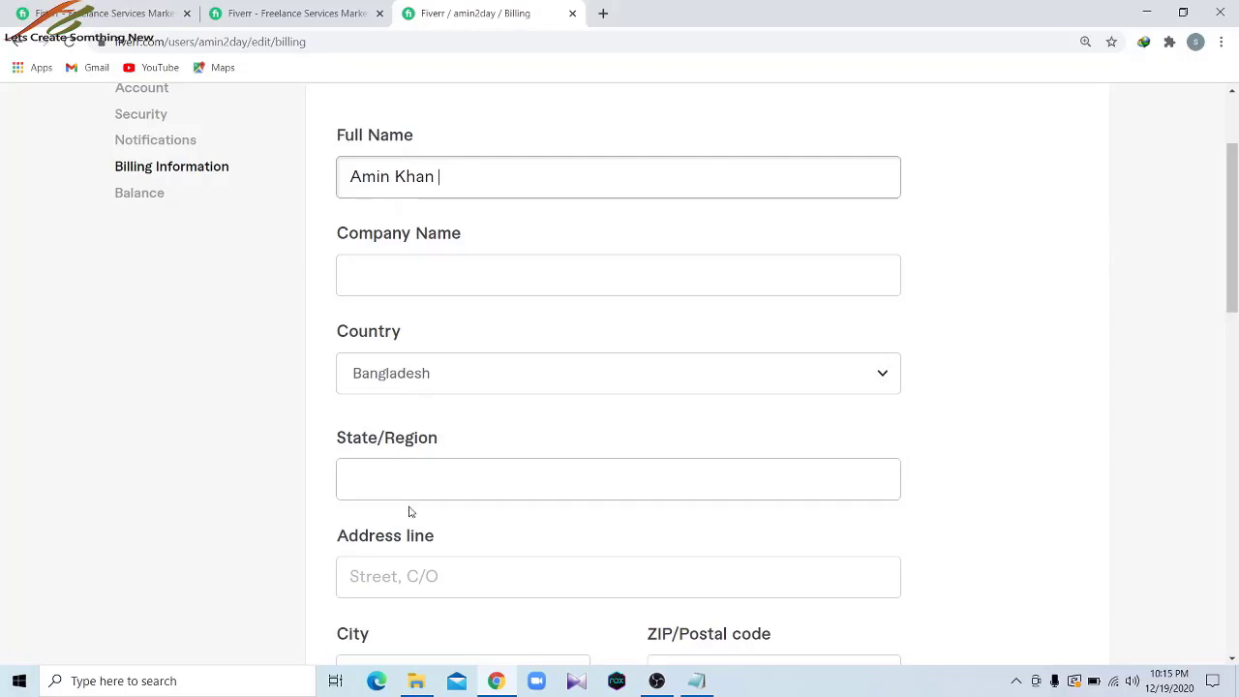
# - Check the country choices without changing the selection and enter the state or region in the billing form
pyautogui.click(482, 368)
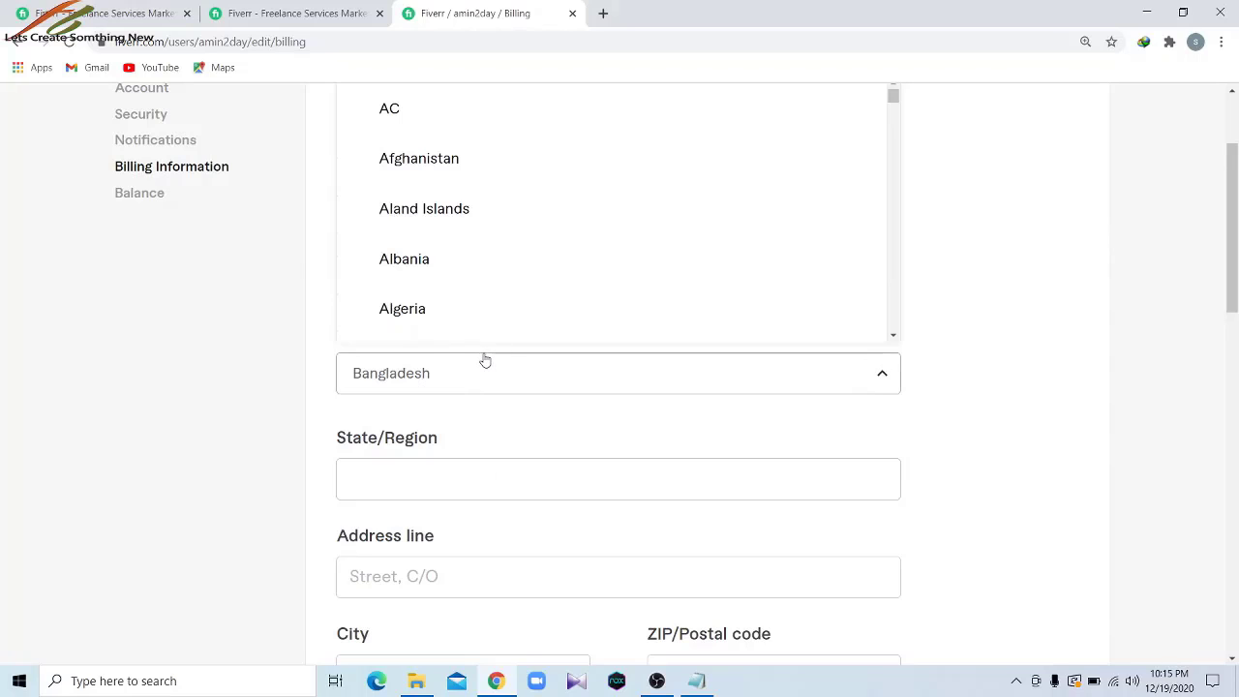
pyautogui.click(281, 367)
pyautogui.scroll(-1, 368, 407)
pyautogui.click(367, 404)
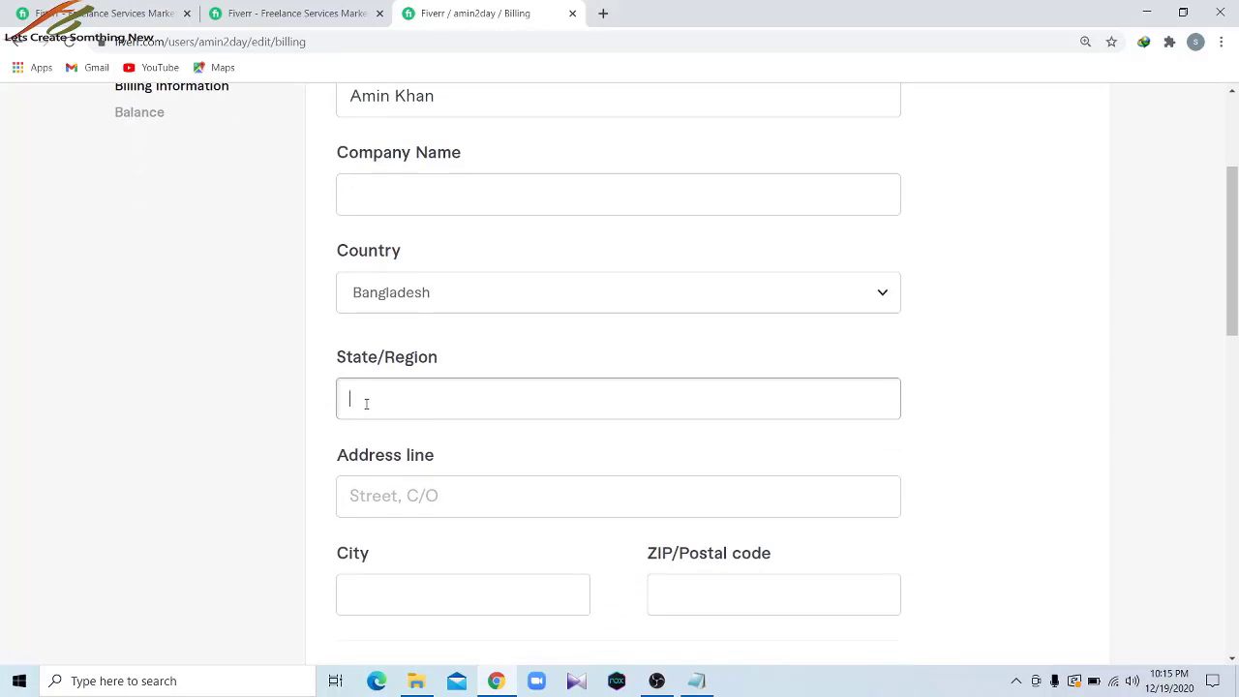
pyautogui.write('LNA')
pyautogui.press('BackSpace')
pyautogui.press('BackSpace')
pyautogui.write('Natore')
# - Enter the account holder's street address in the Address line of the billing form
pyautogui.click(349, 495)
pyautogui.scroll(-1, 469, 479)
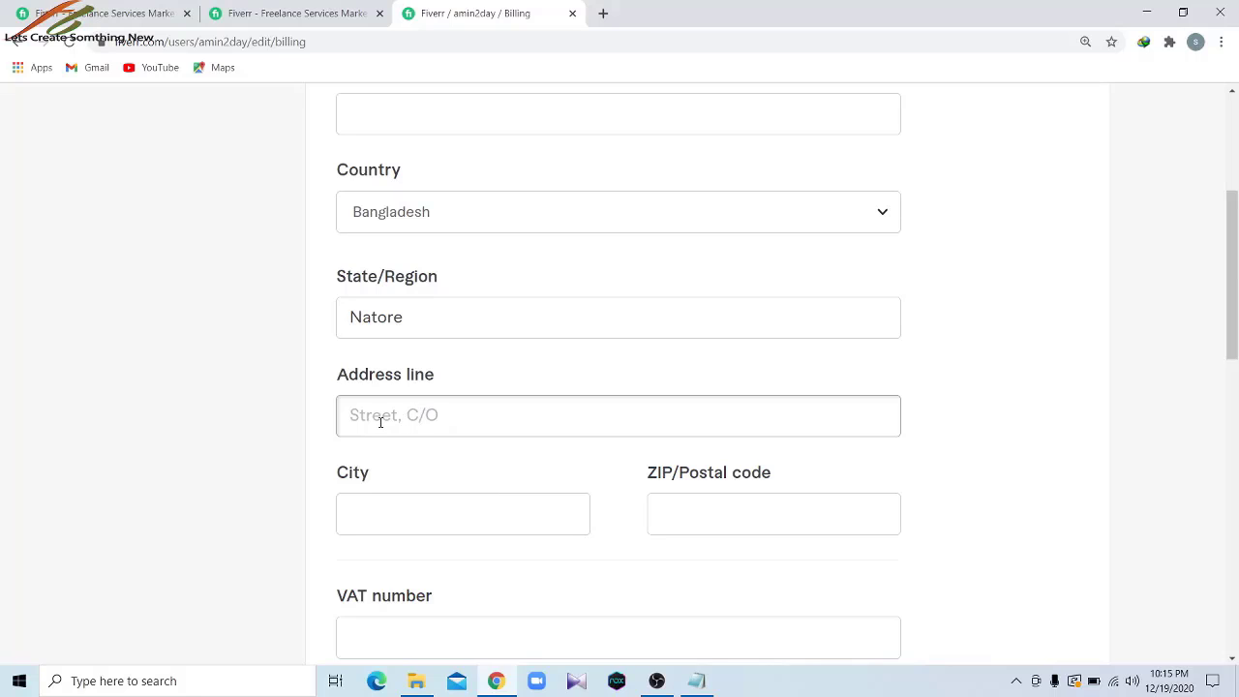
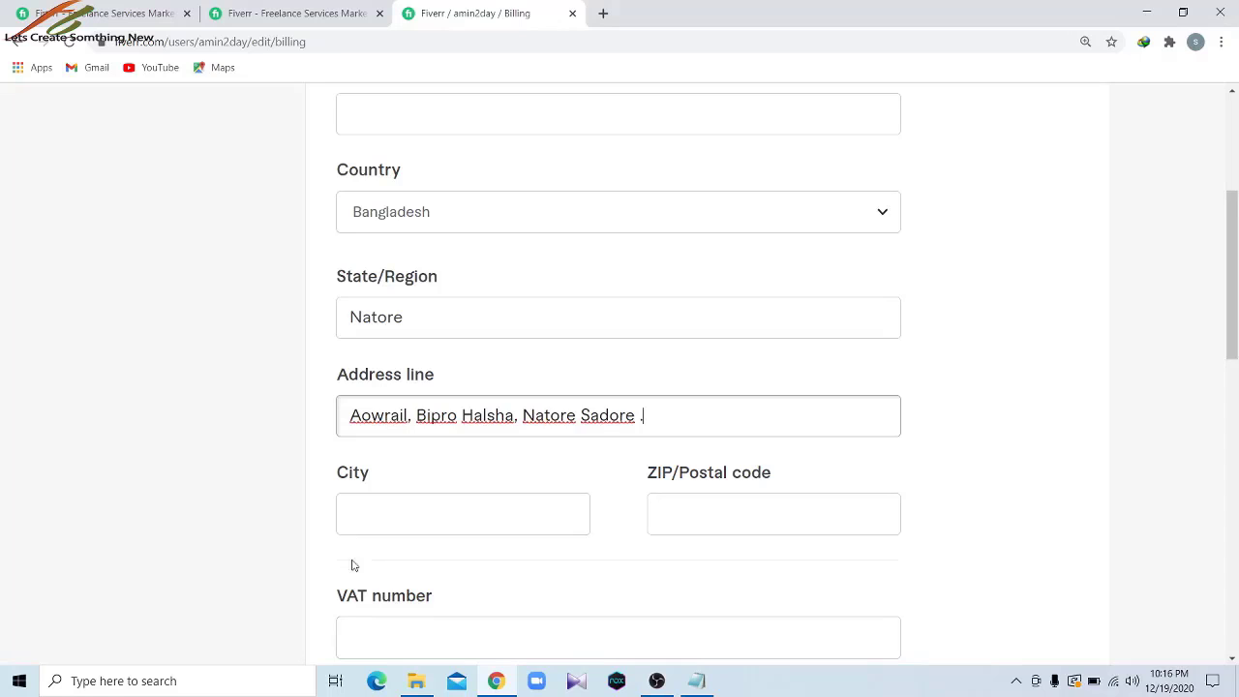
# - Fill in the city and the ZIP/postal code of the billing address and save the changes
pyautogui.click(354, 517)
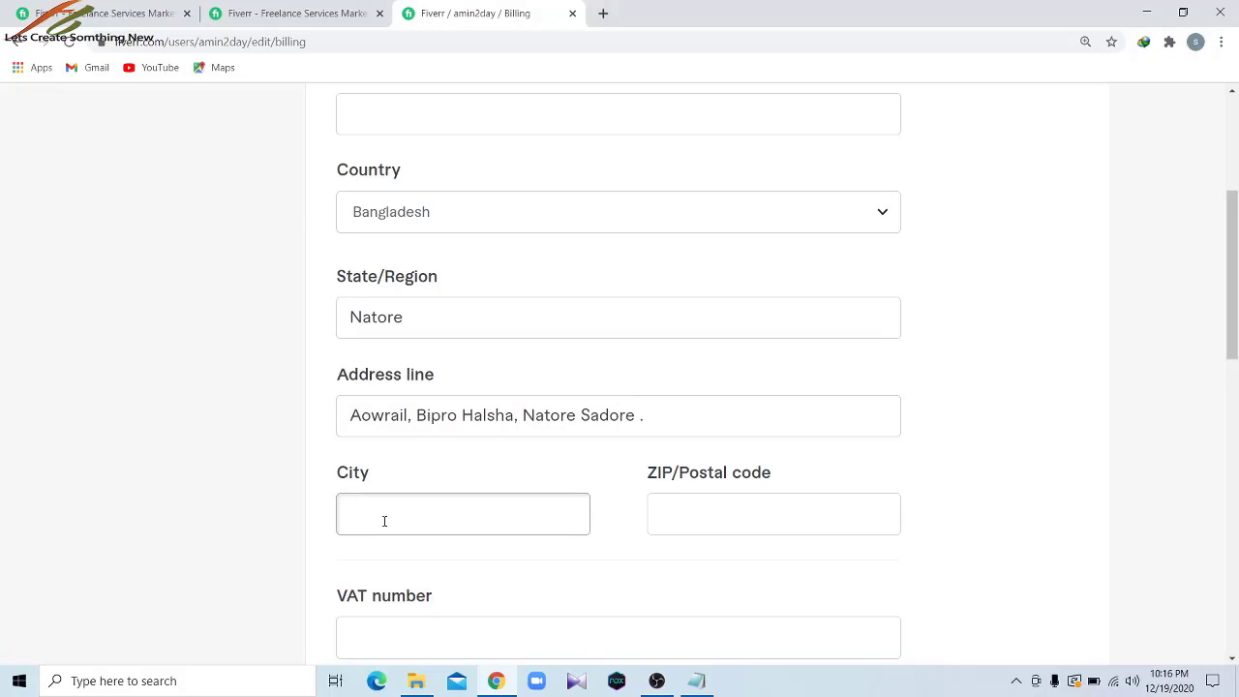
pyautogui.write('Natore')
pyautogui.click(670, 527)
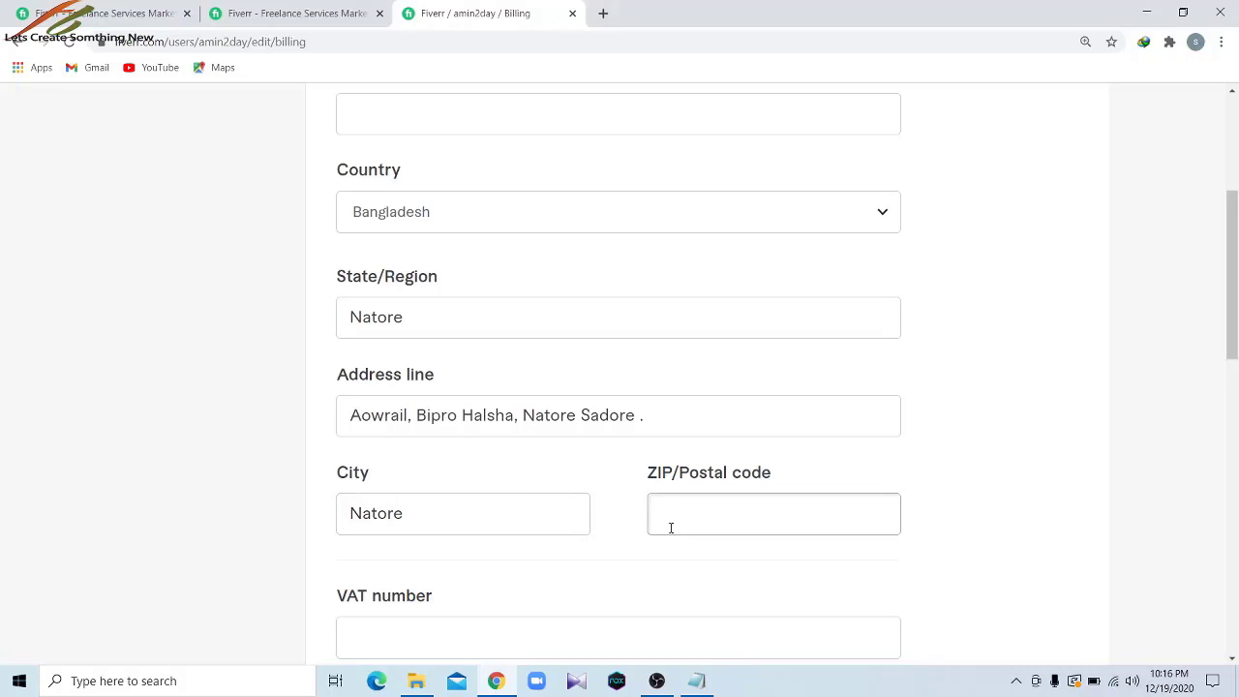
pyautogui.write('6400')
pyautogui.scroll(-2, 669, 527)
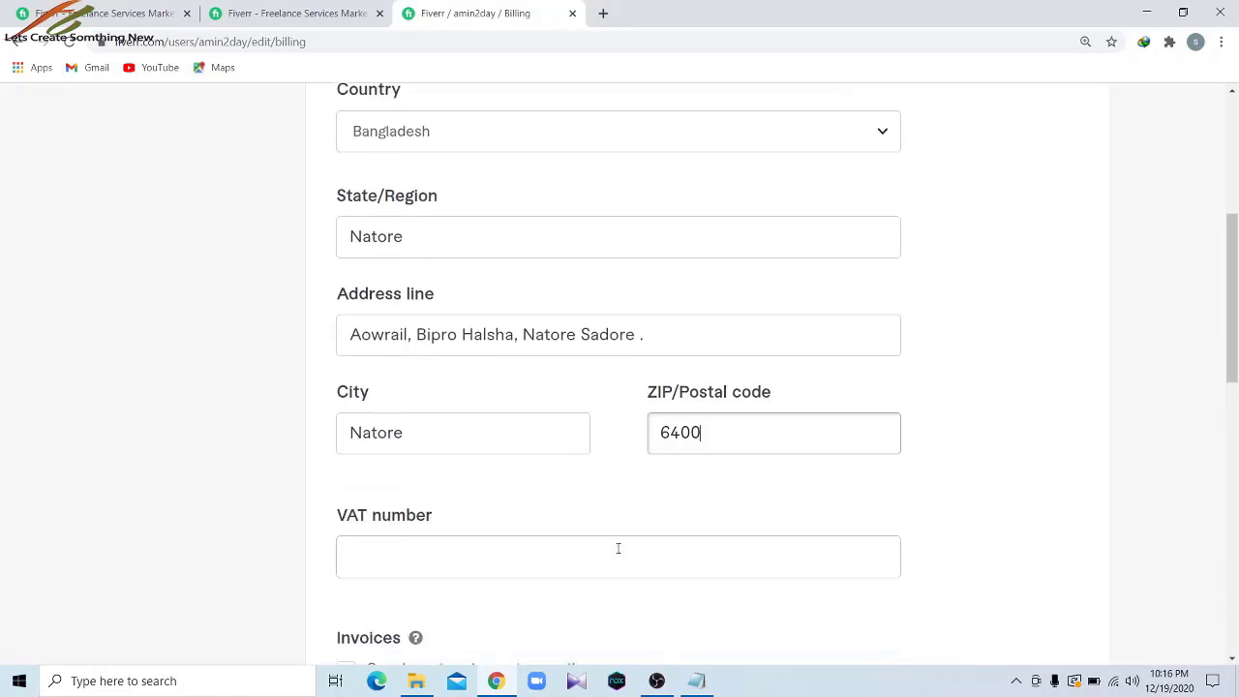
pyautogui.scroll(-2, 549, 520)
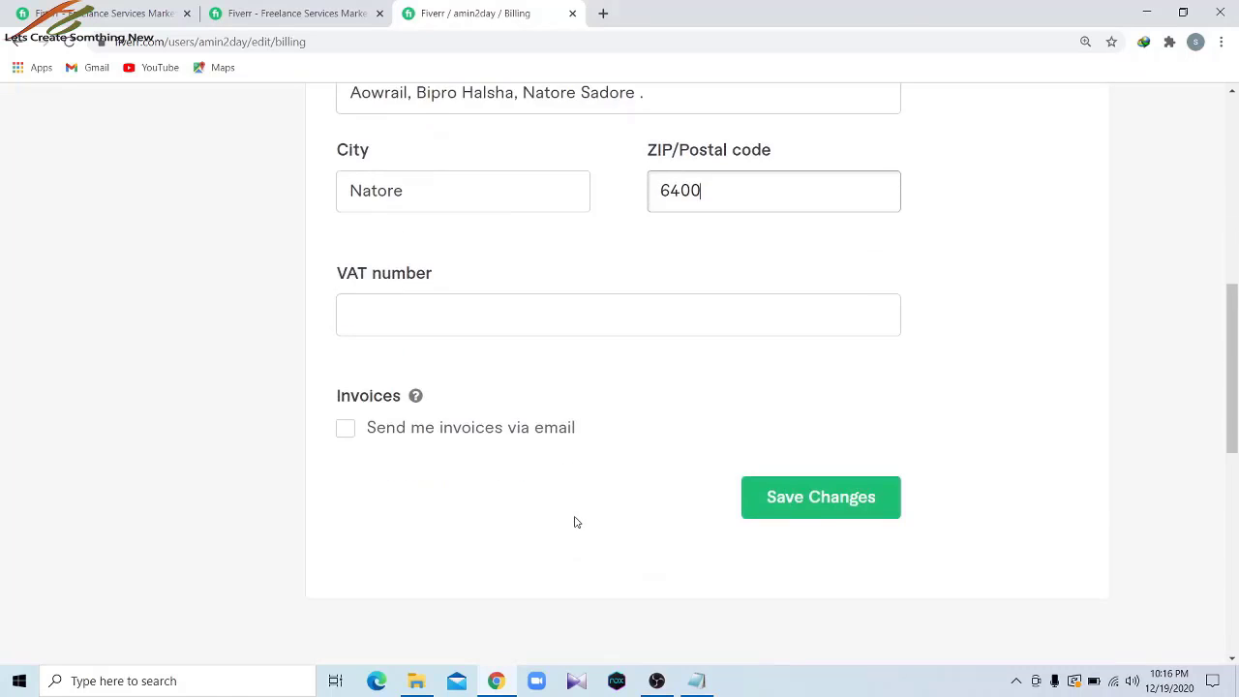
pyautogui.click(804, 504)
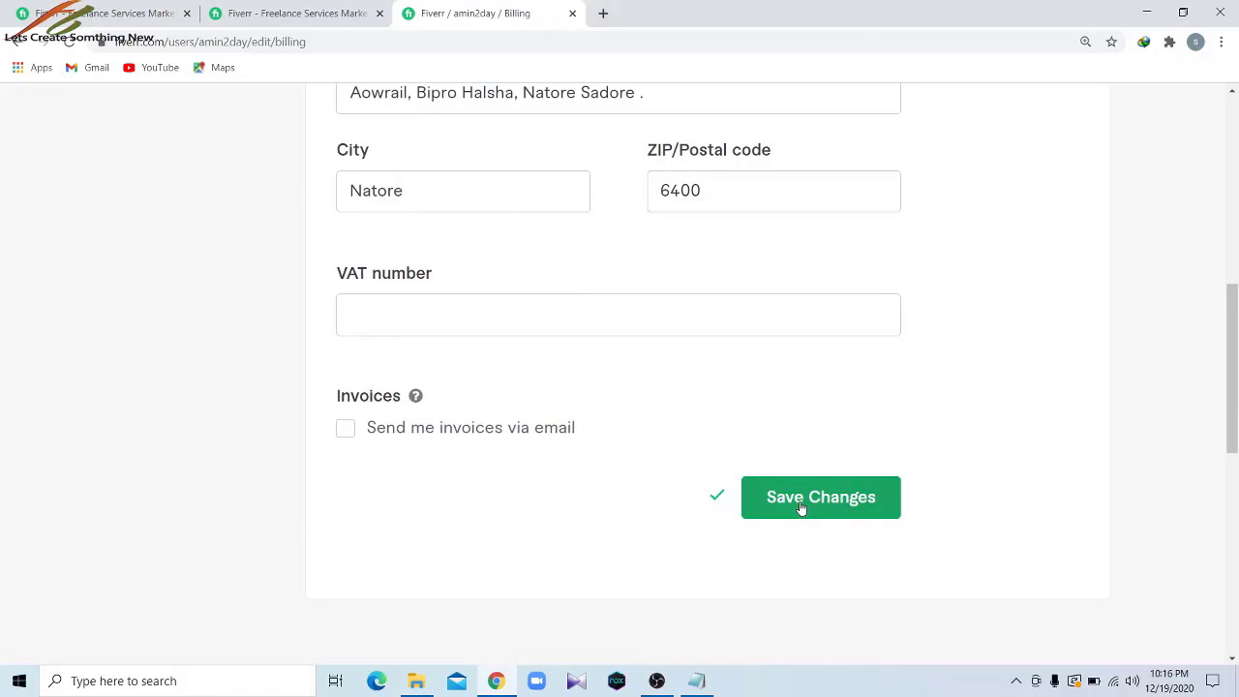
# - Enable sending invoices via email in the billing information and save the changes
pyautogui.click(346, 430)
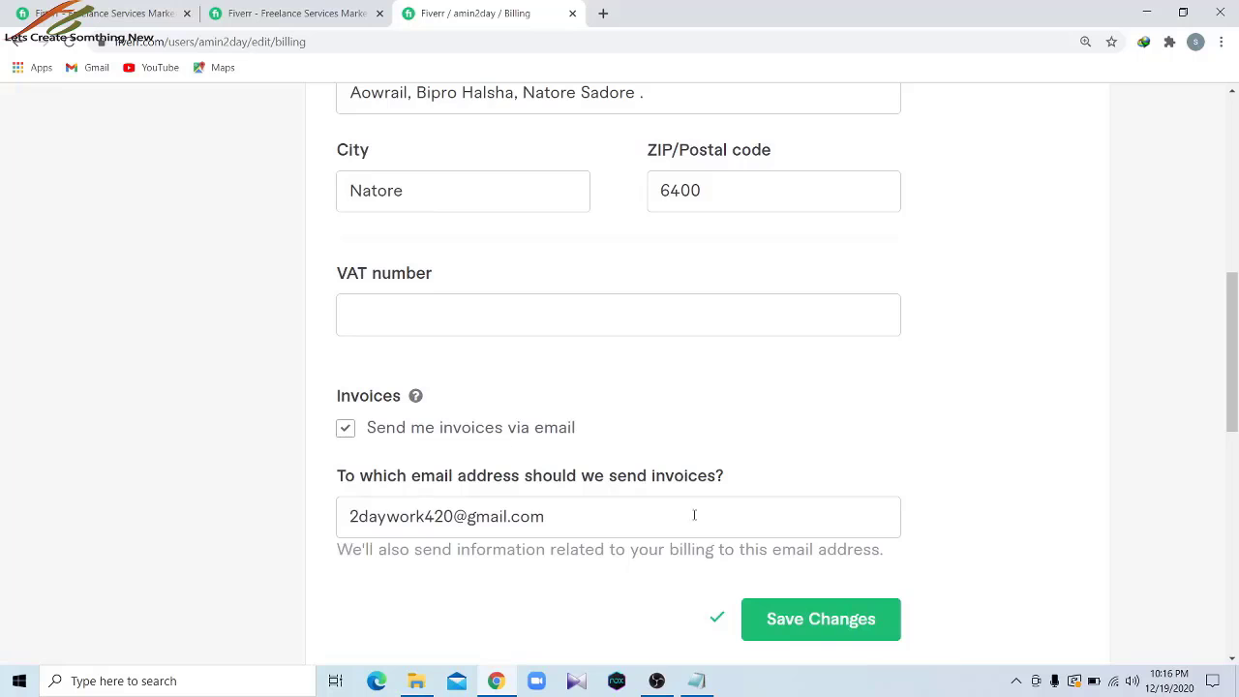
pyautogui.scroll(-2, 694, 515)
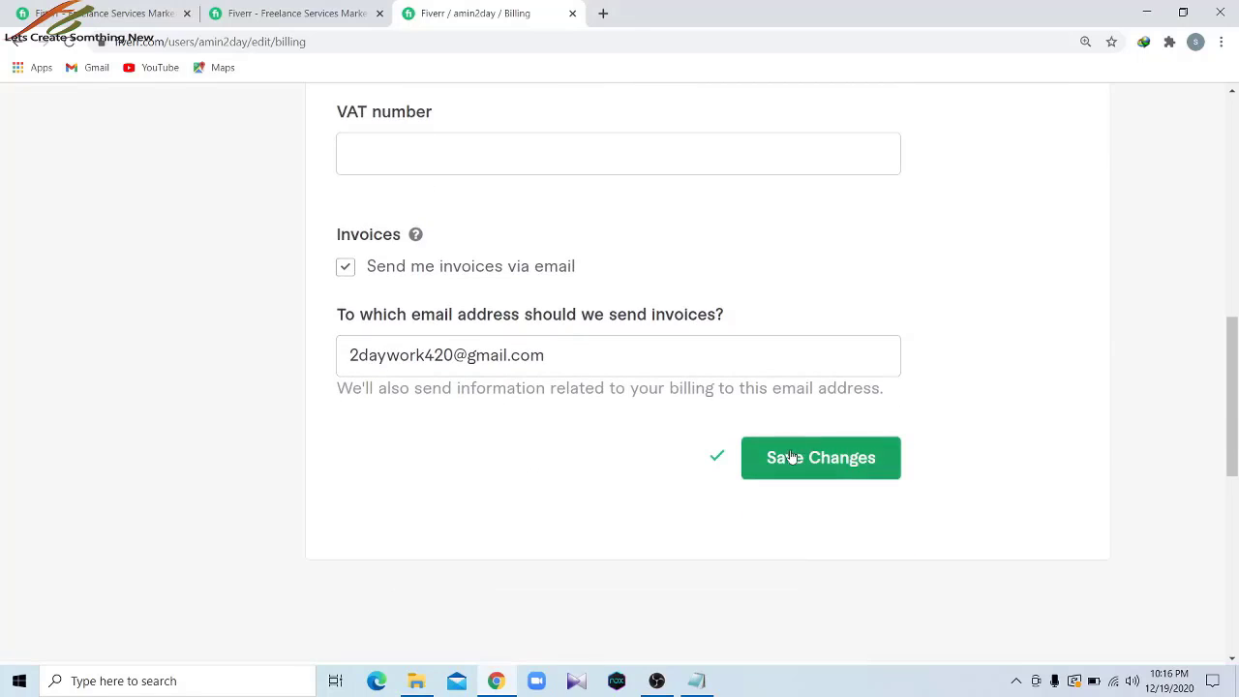
pyautogui.click(791, 457)
# - Open the Start Selling page and look through its introduction and the freelance community section
pyautogui.scroll(7, 542, 302)
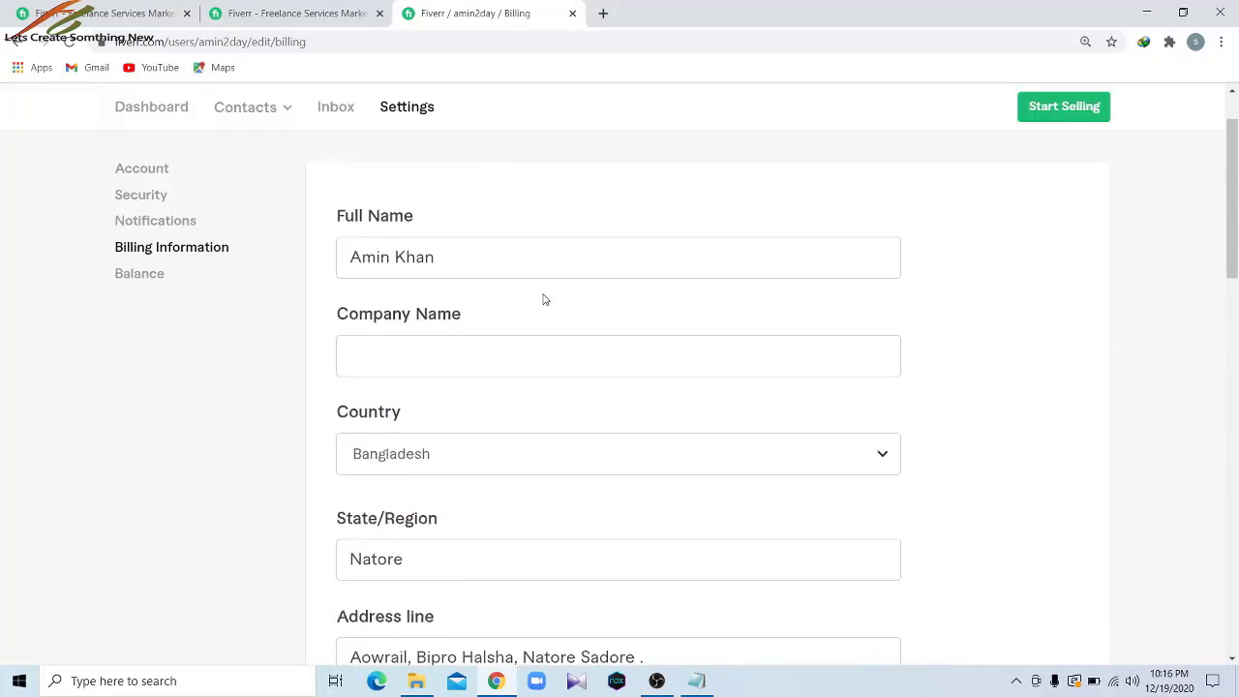
pyautogui.scroll(1, 544, 280)
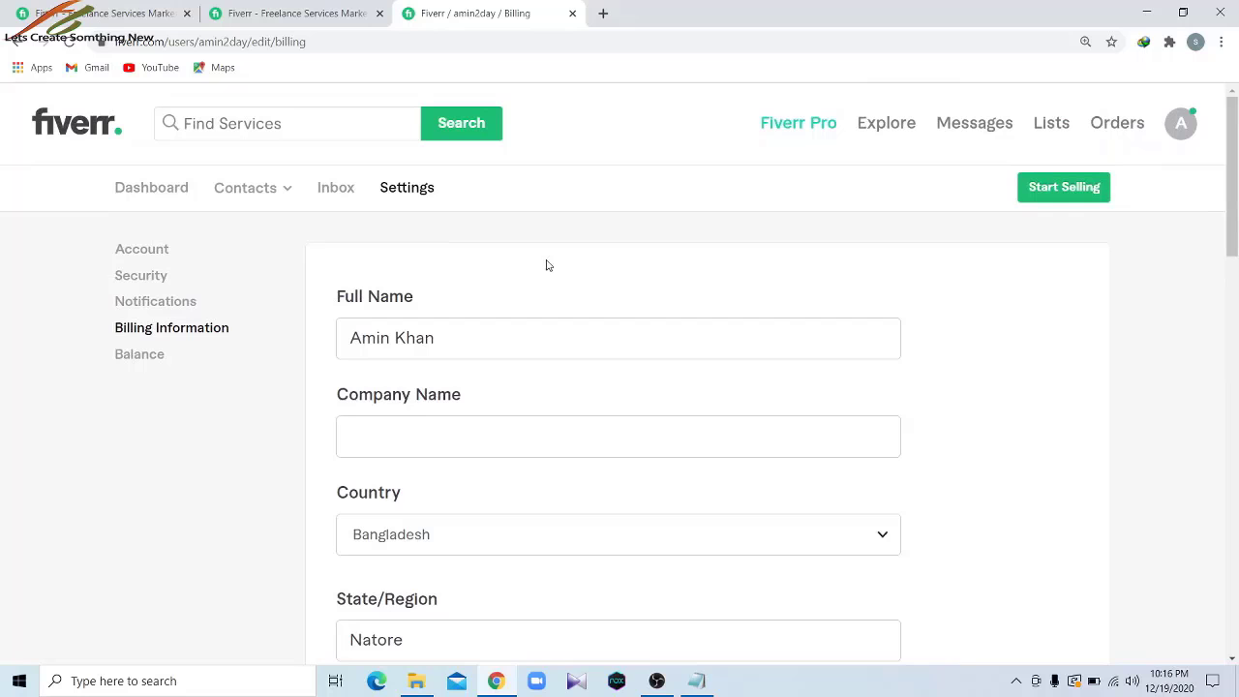
pyautogui.click(307, 15)
pyautogui.click(447, 19)
pyautogui.click(1059, 186)
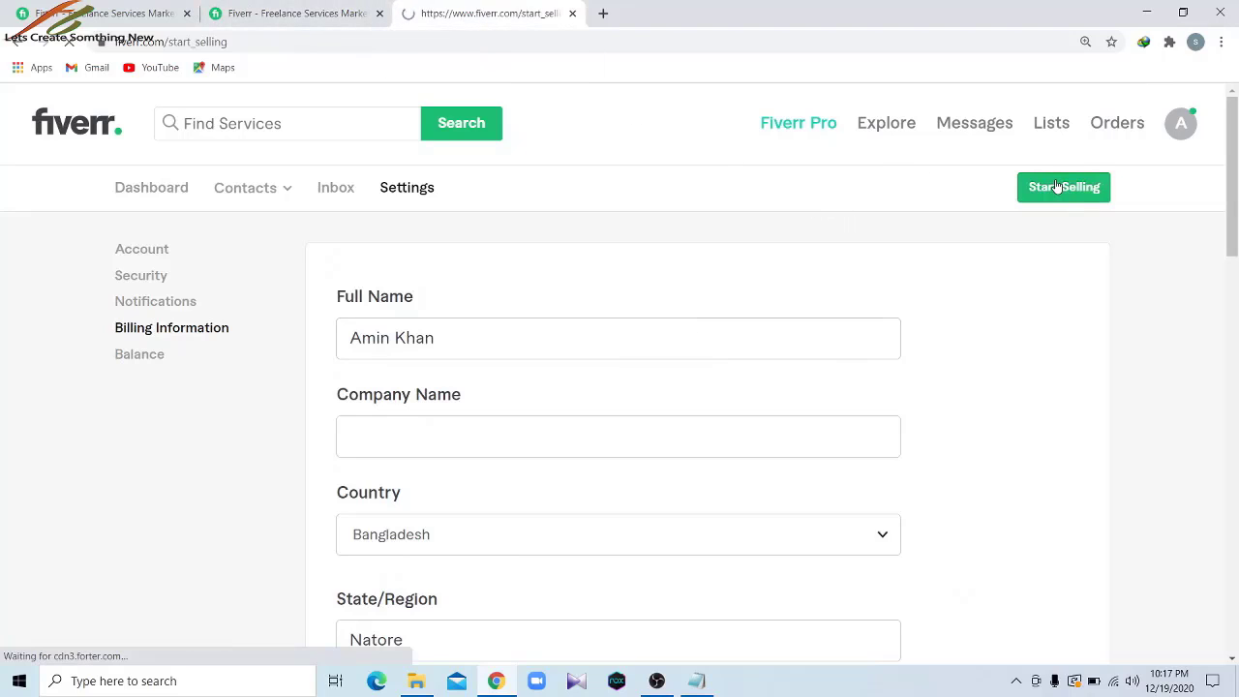
pyautogui.scroll(-6, 958, 198)
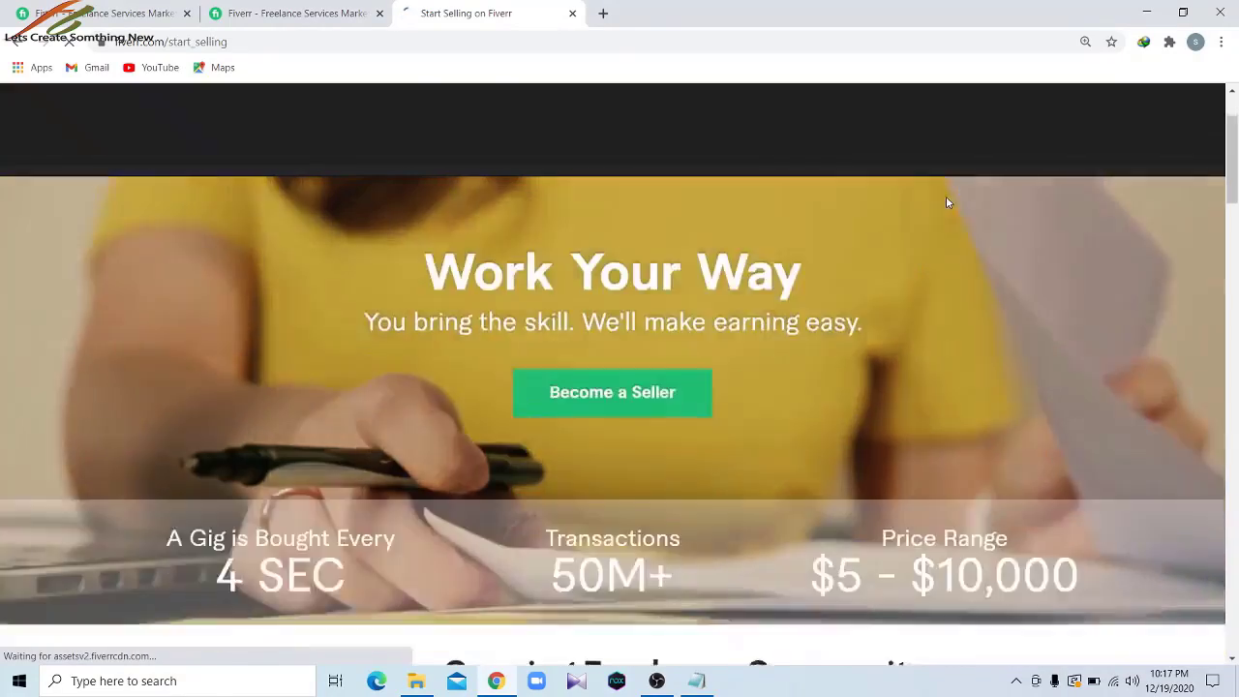
pyautogui.scroll(-4, 948, 201)
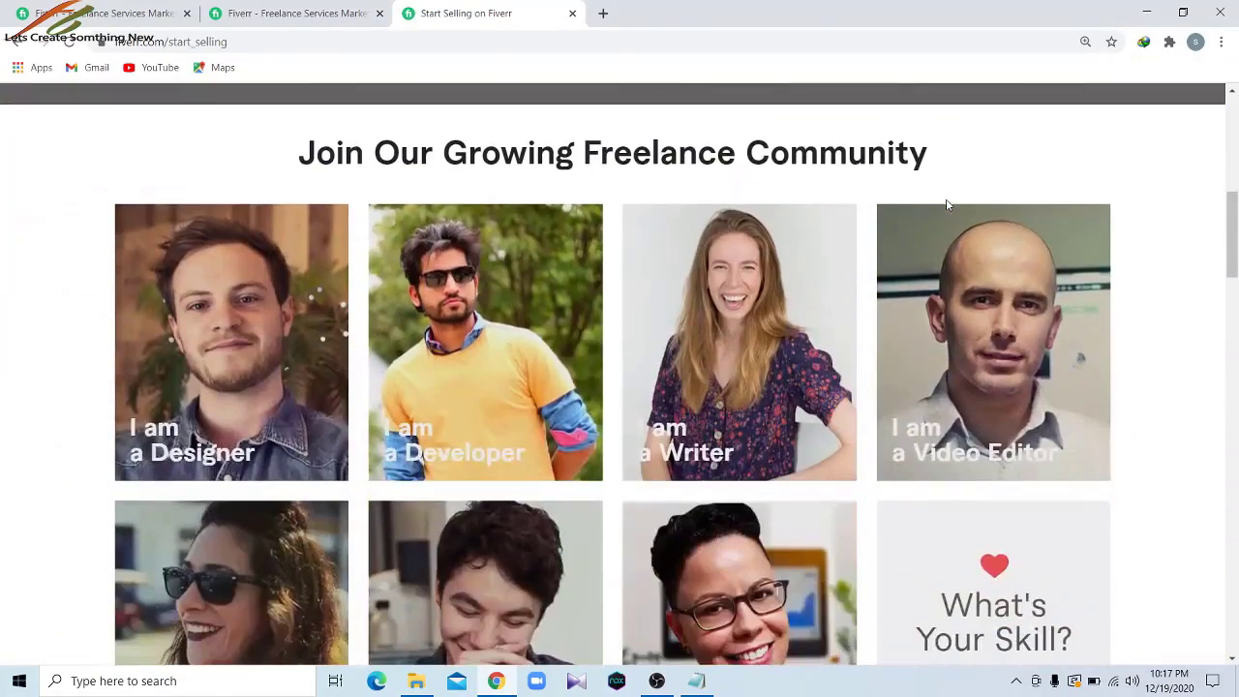
pyautogui.scroll(4, 952, 199)
pyautogui.scroll(6, 944, 155)
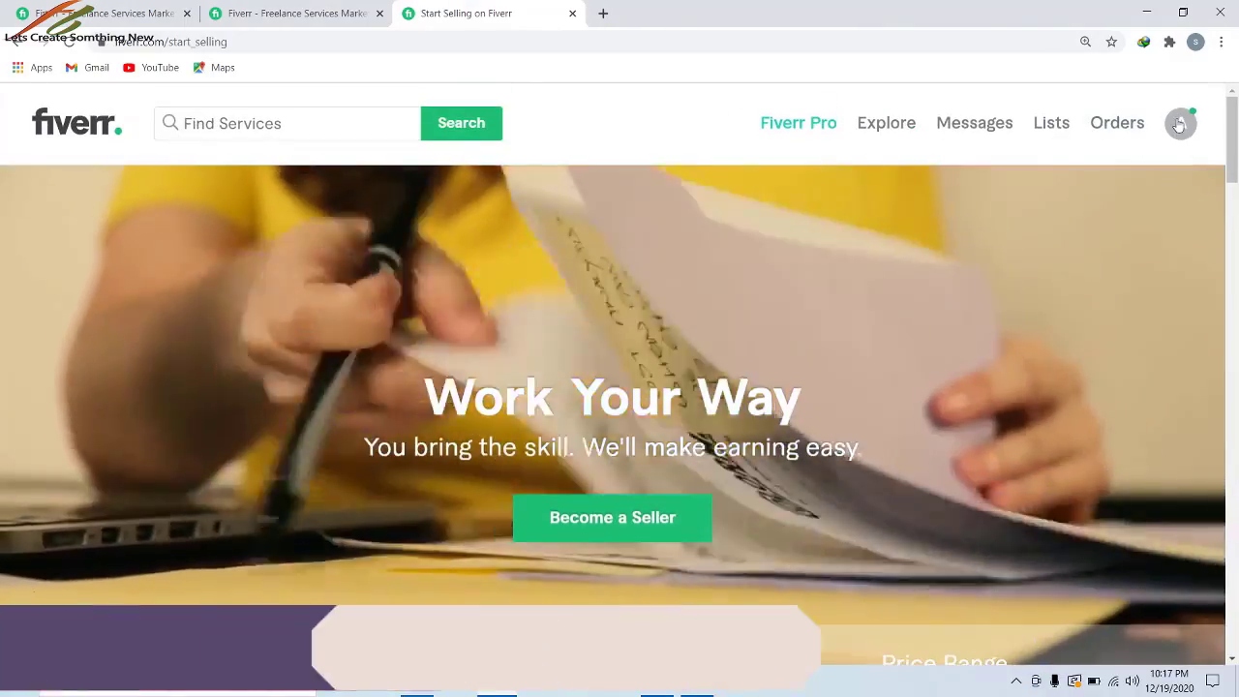
# - Open the account's own profile page and go to the profile card
pyautogui.click(1180, 123)
pyautogui.click(1028, 177)
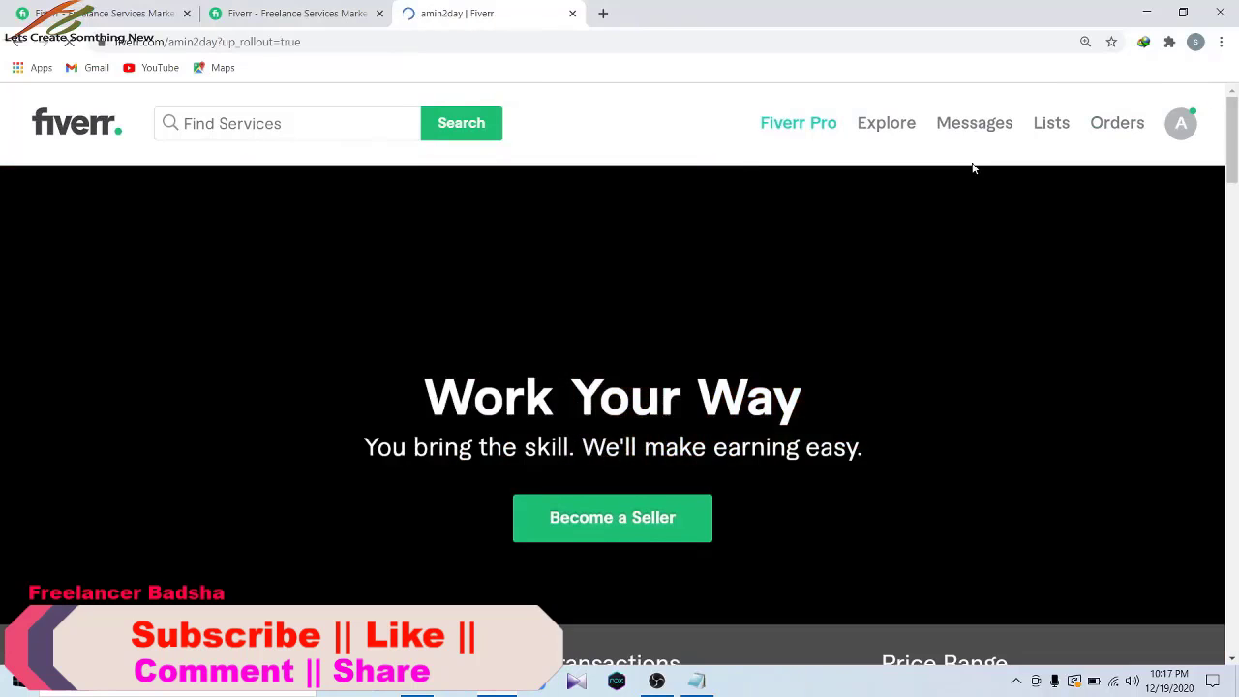
pyautogui.scroll(-2, 544, 283)
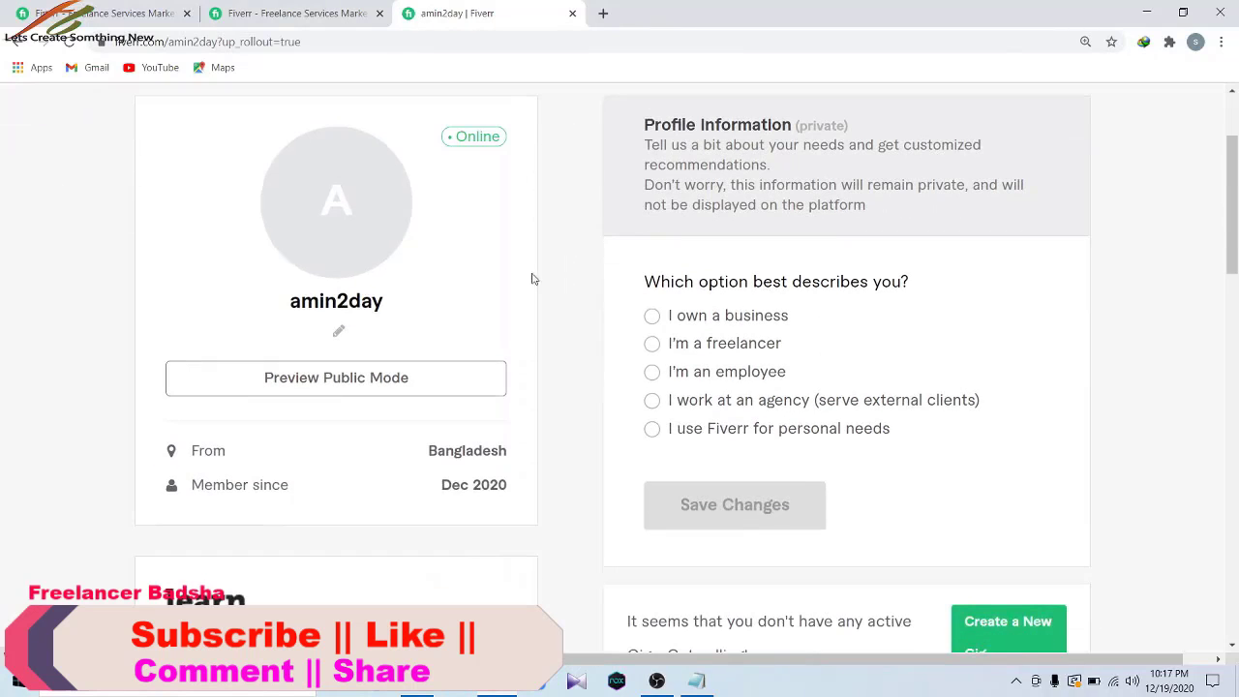
# - Set the profile's one-line story to "SEO expert, Facebook Marketing , Business Card" and update it
pyautogui.click(339, 331)
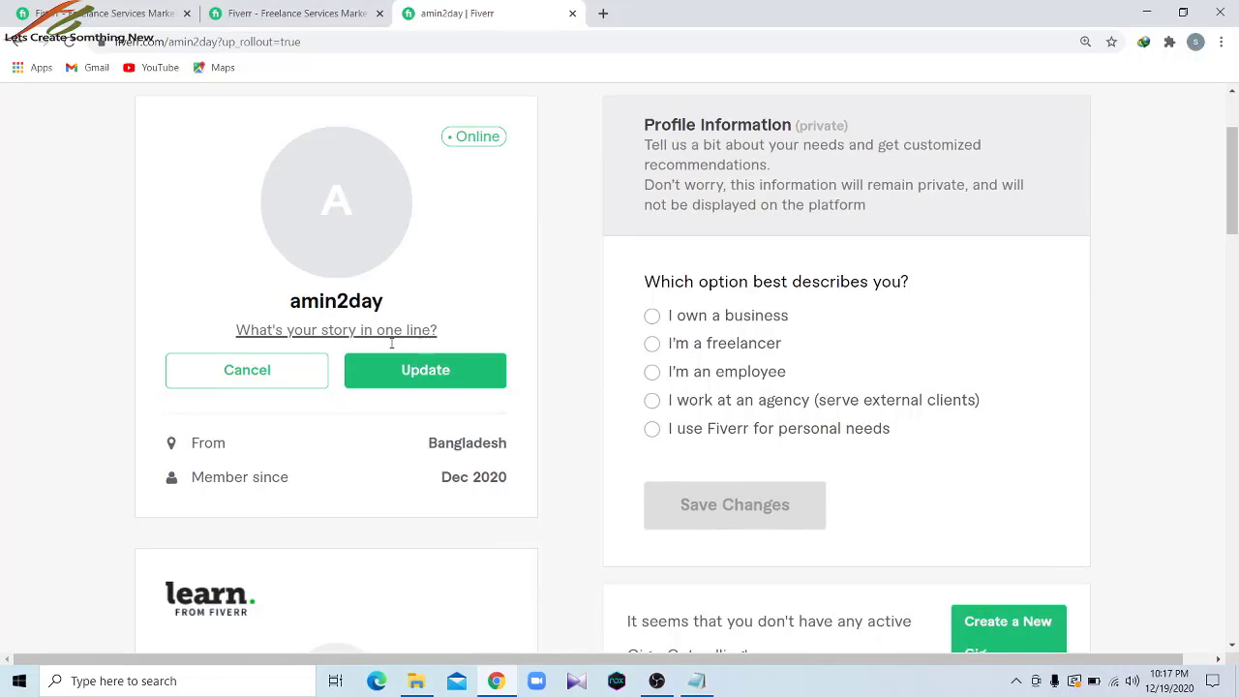
pyautogui.write('Sed')
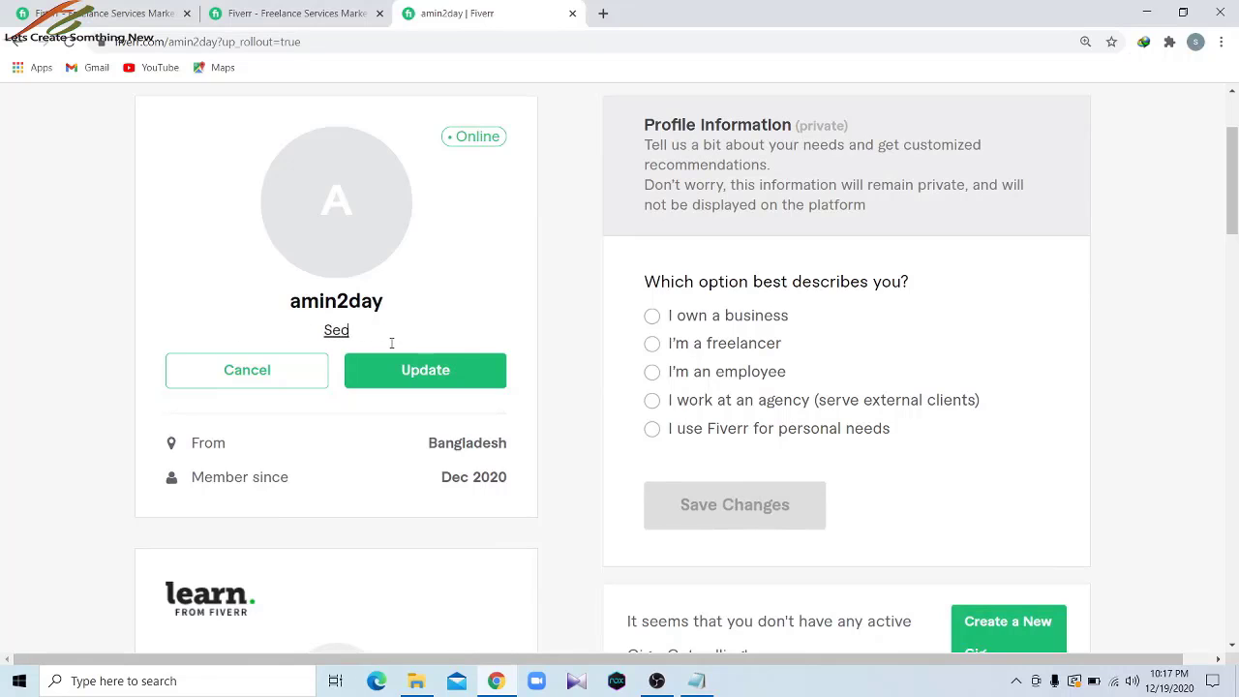
pyautogui.press('BackSpace')
pyautogui.press('BackSpace')
pyautogui.write('EO expert ,')
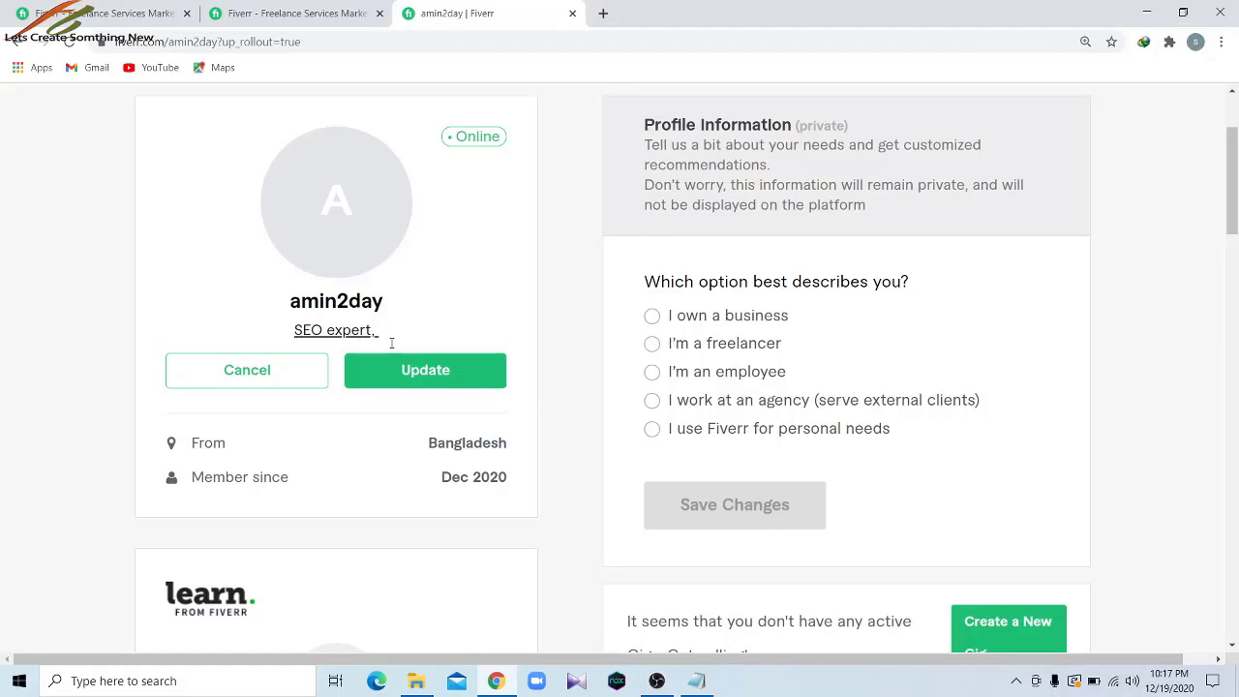
pyautogui.write('Fa')
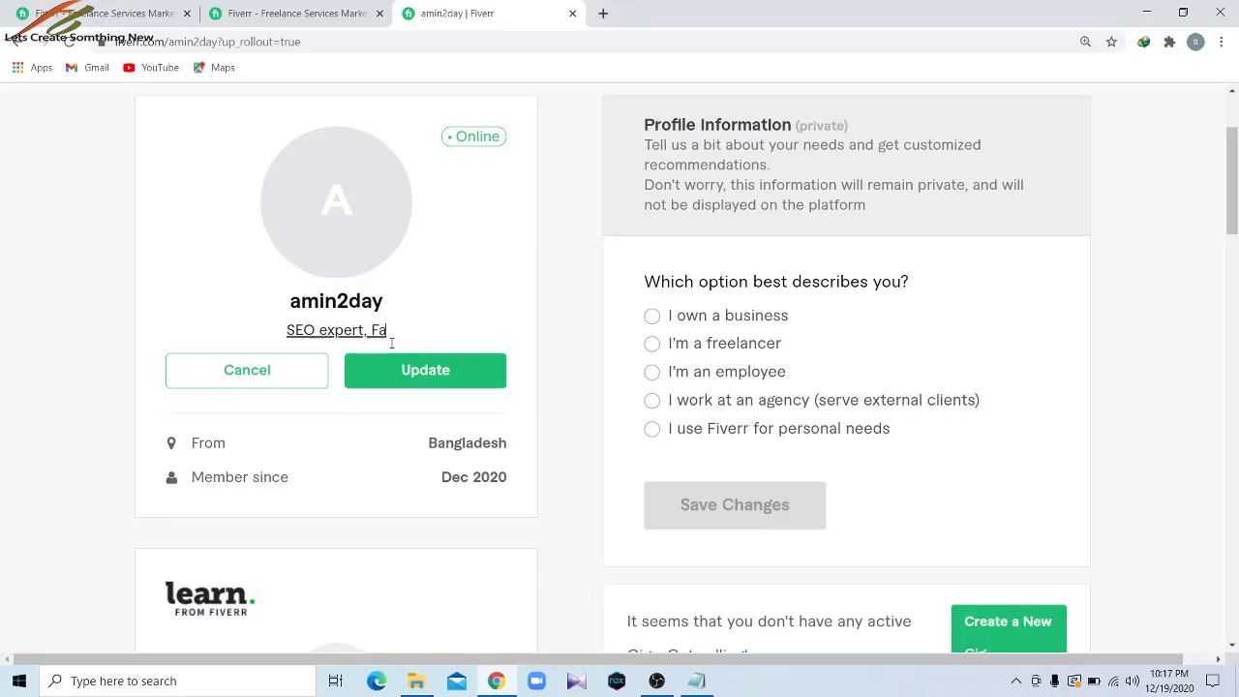
pyautogui.write('ce')
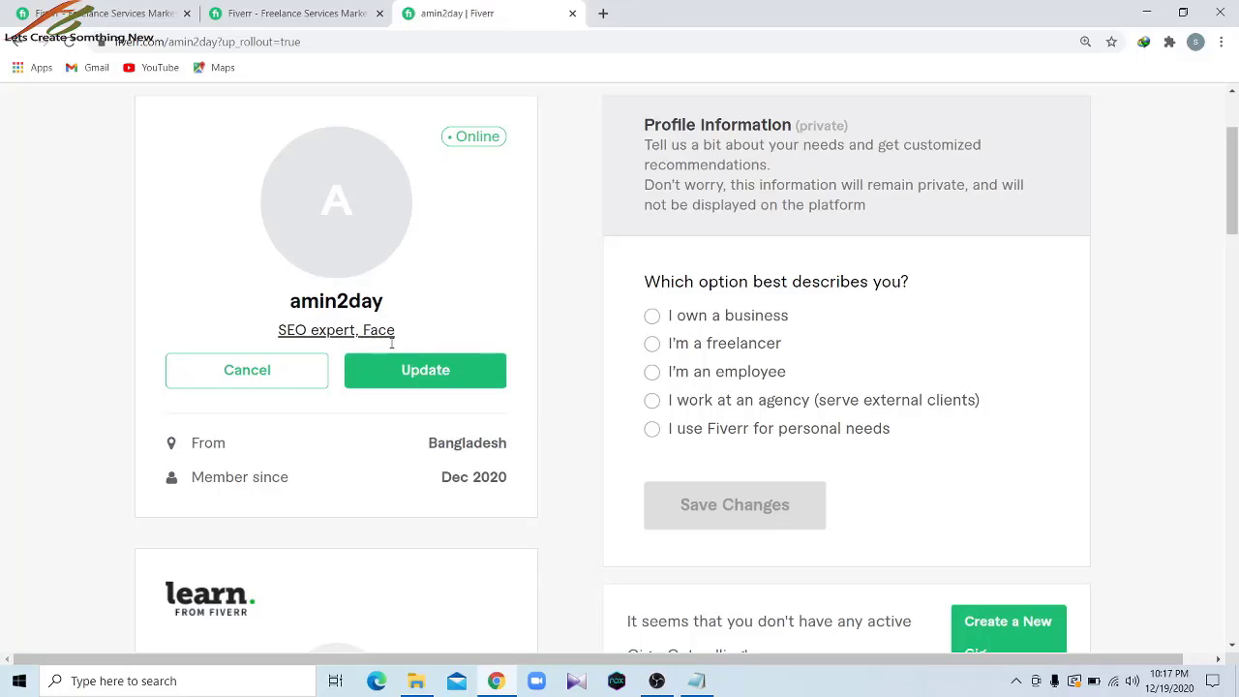
pyautogui.write('book M')
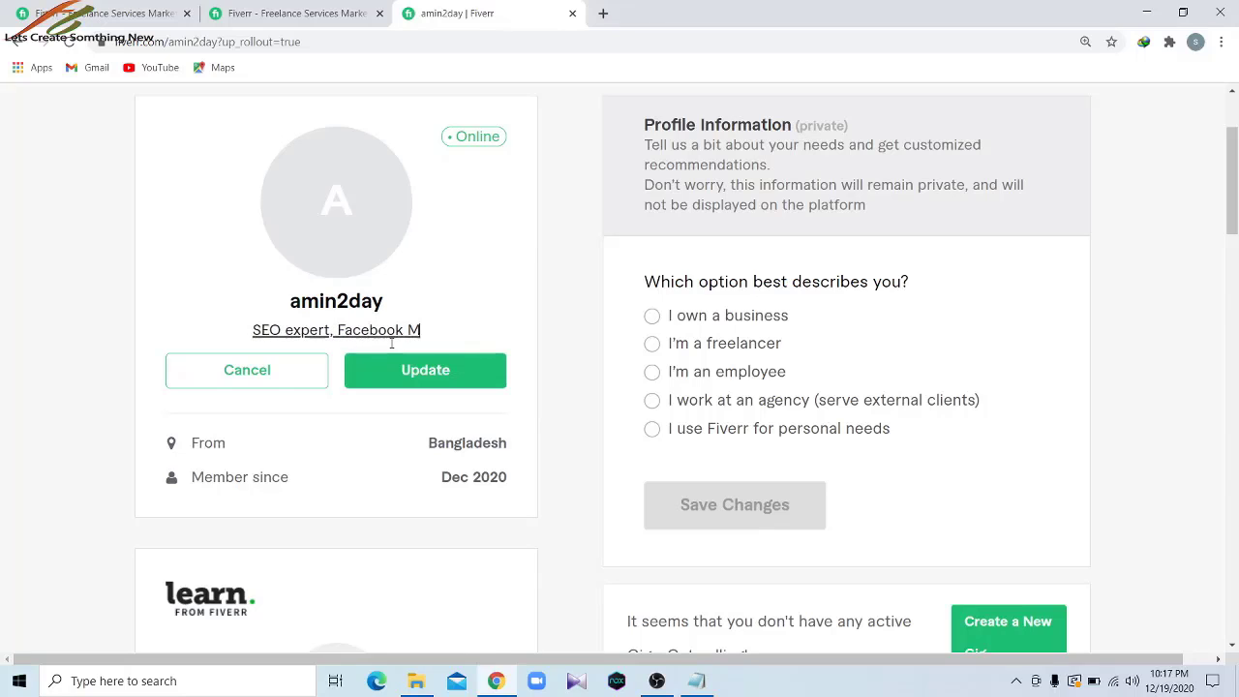
pyautogui.write('arket')
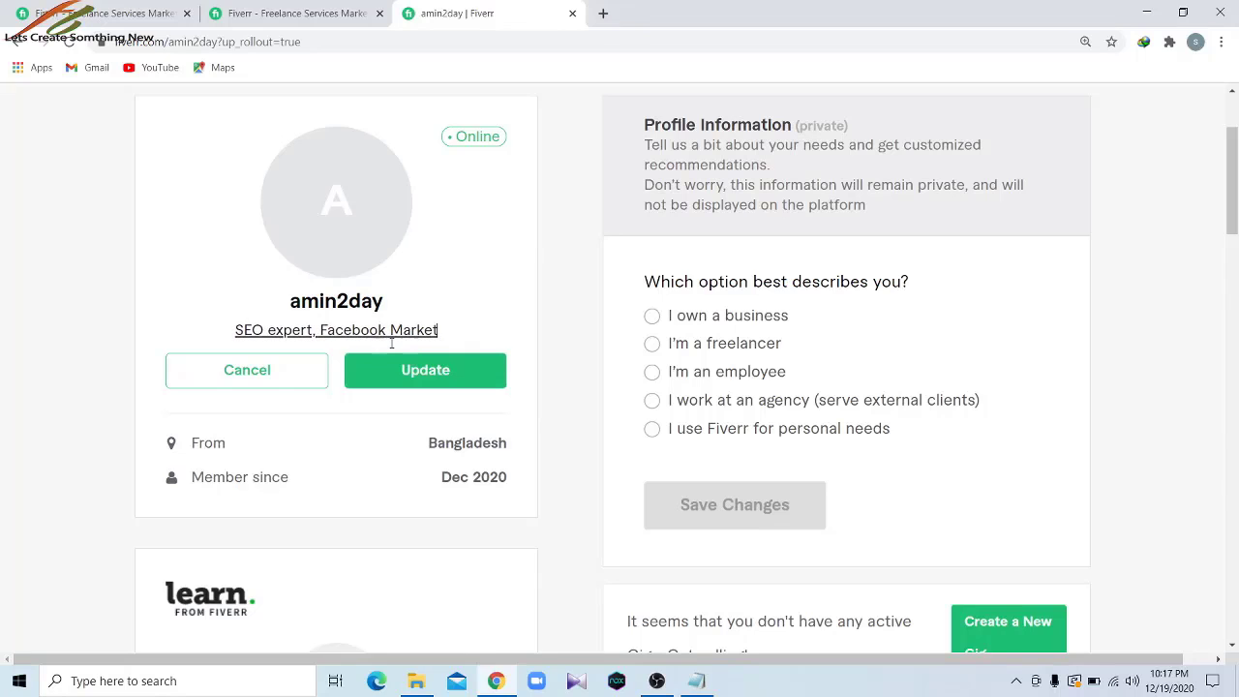
pyautogui.write('ing')
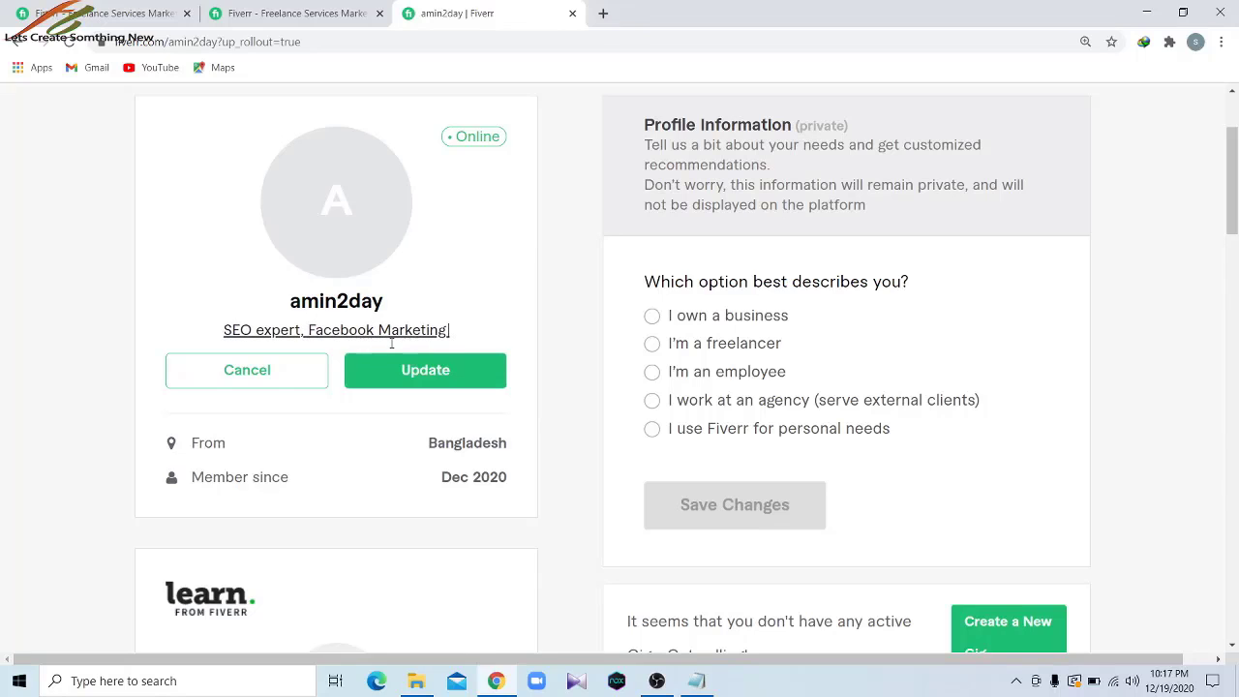
pyautogui.write(', ')
pyautogui.write('Bu')
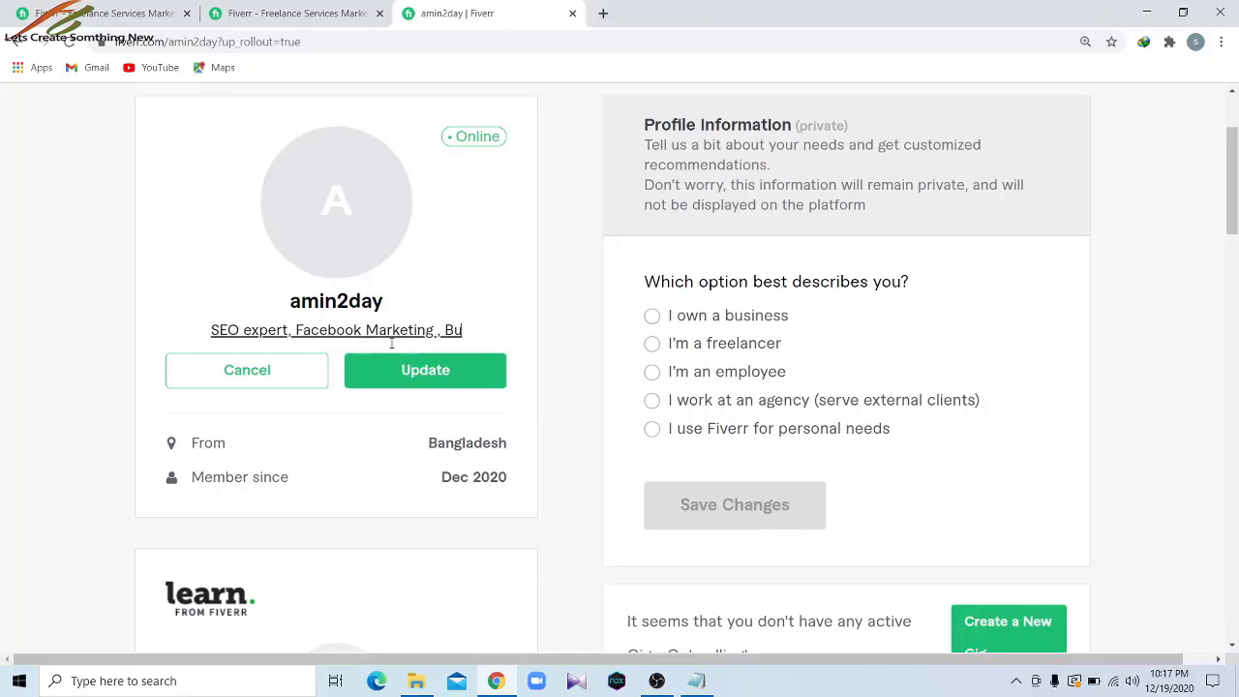
pyautogui.write('siness ')
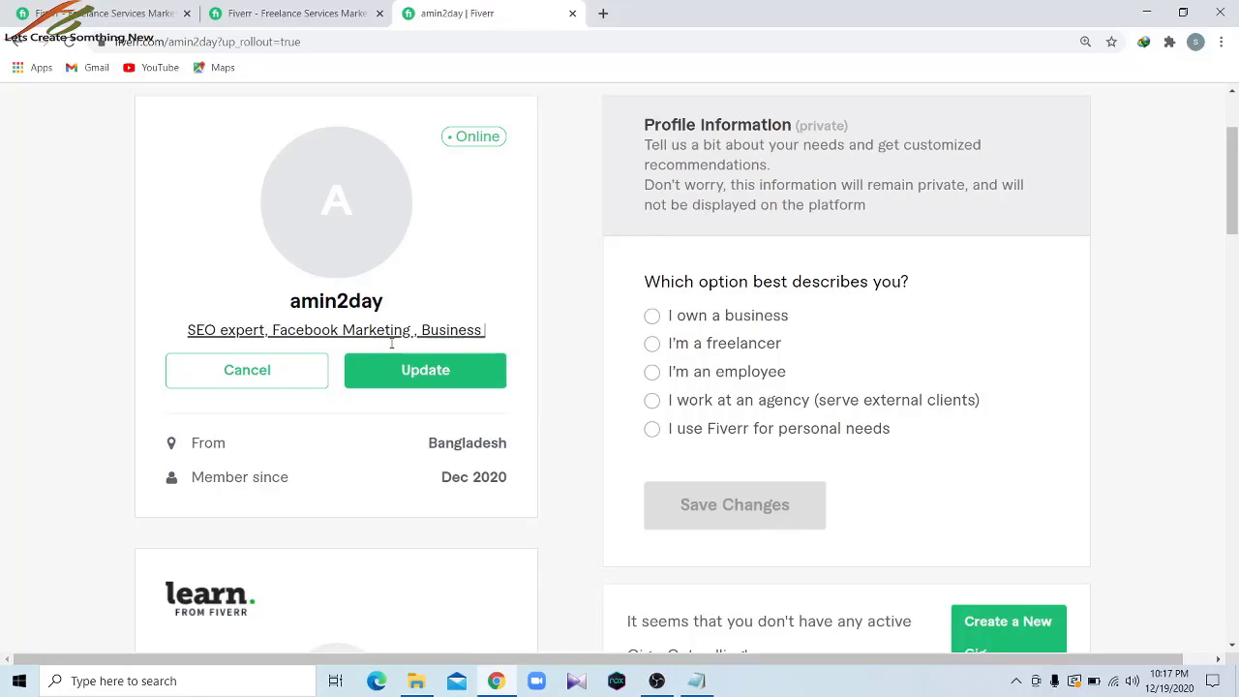
pyautogui.write('Card')
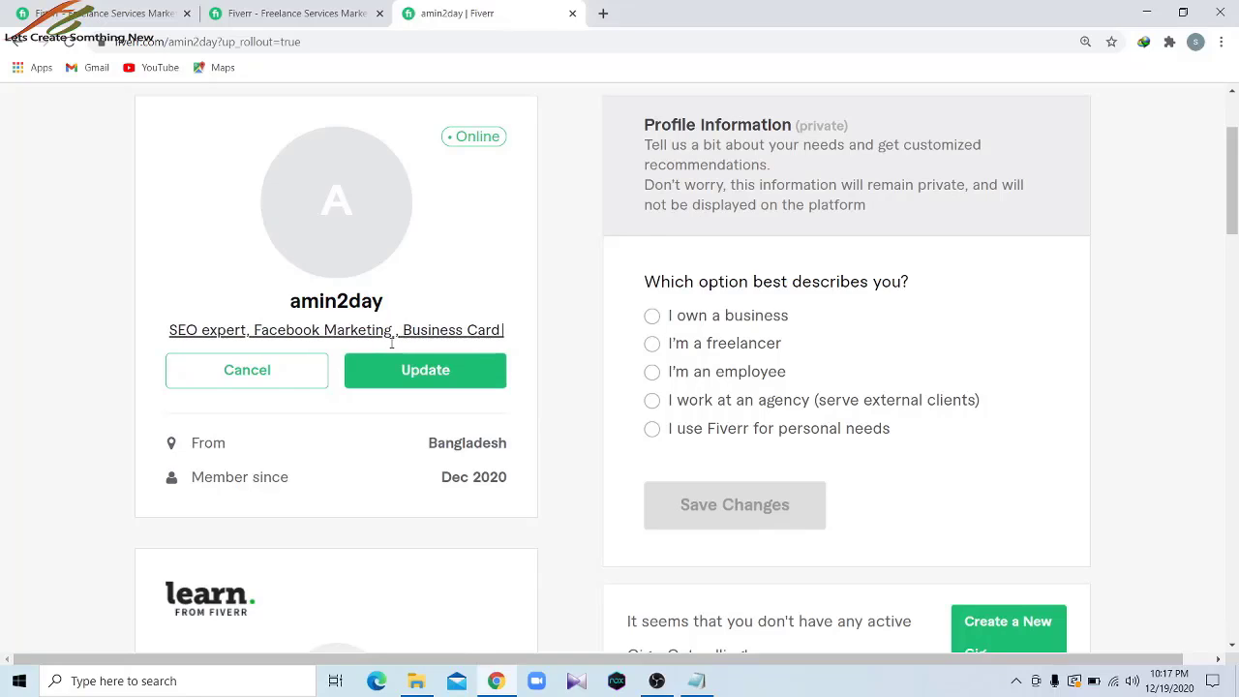
pyautogui.click(459, 382)
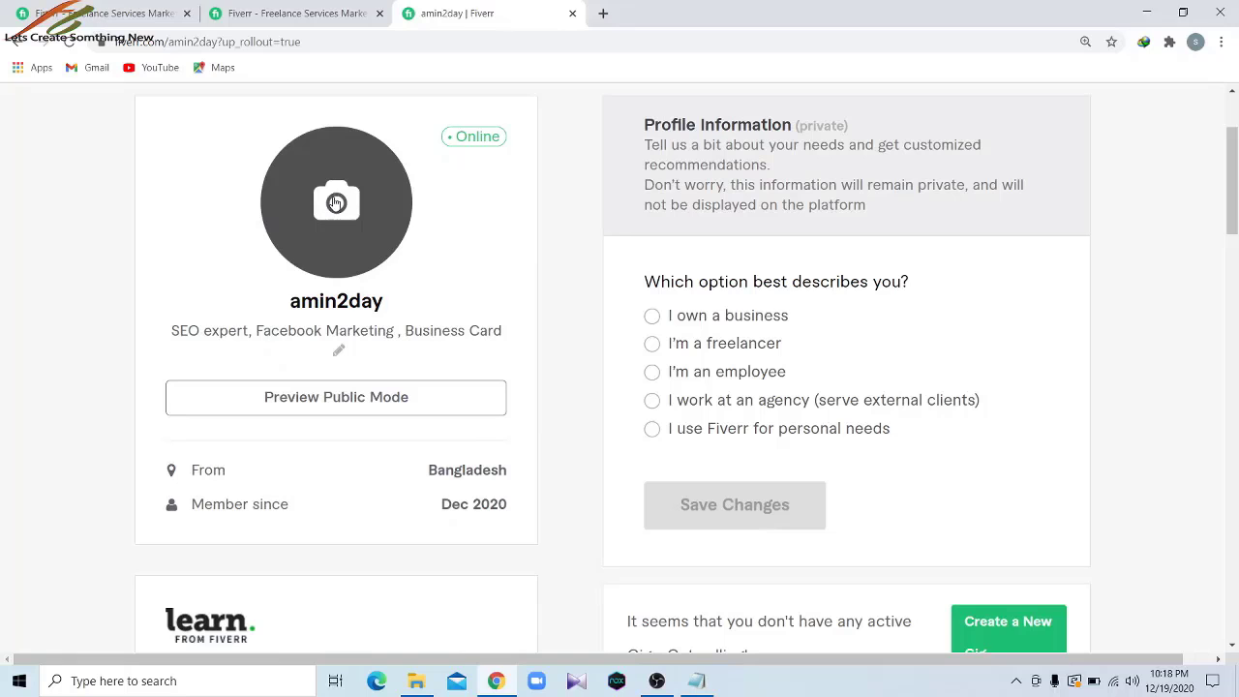
# - Upload the Badsha Logo image from the Downloads folder as the profile photo
pyautogui.click(336, 201)
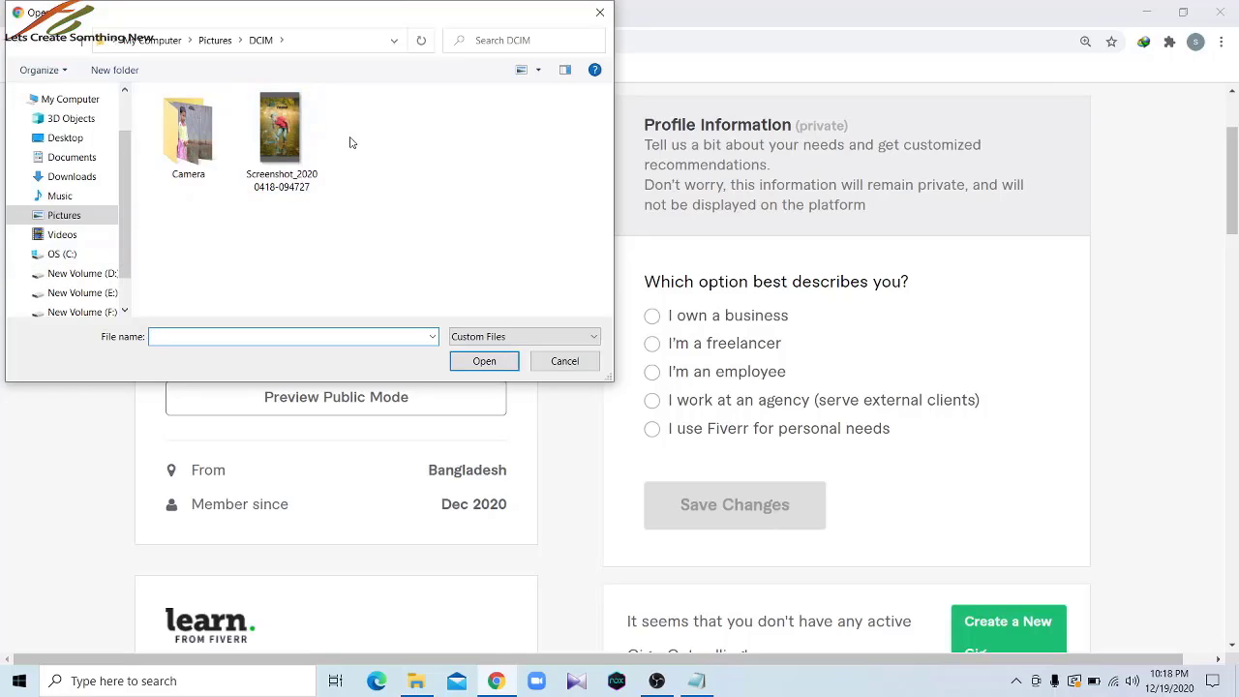
pyautogui.click(78, 277)
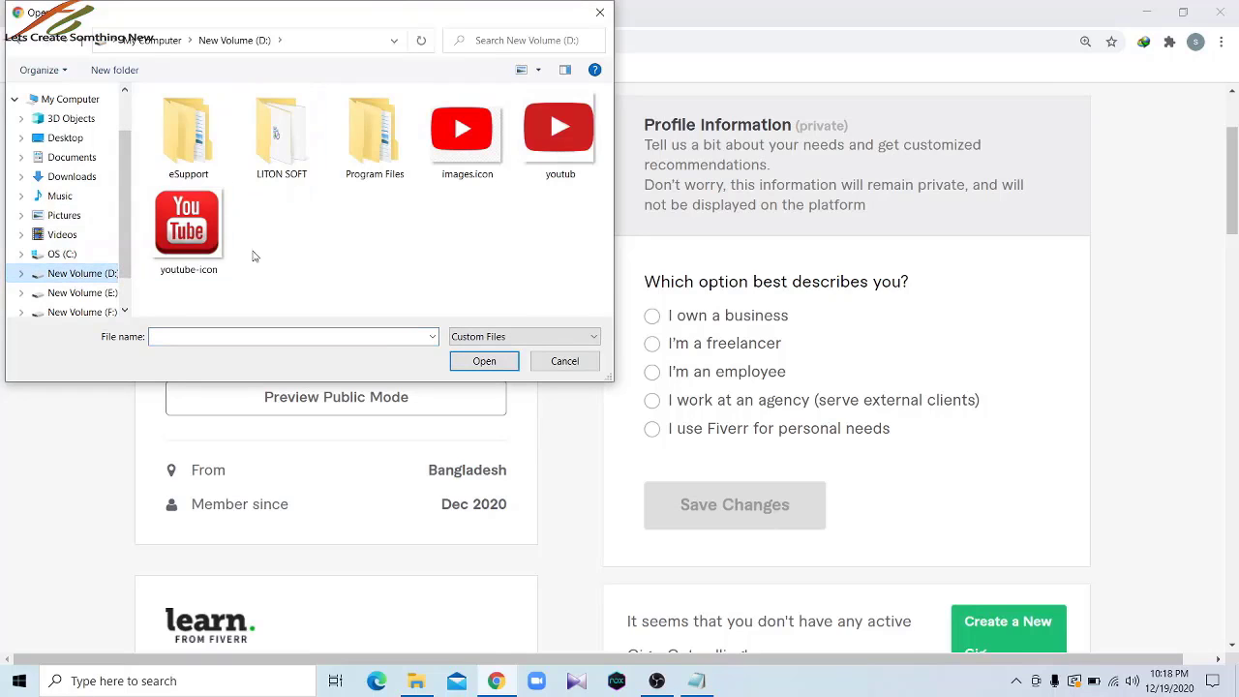
pyautogui.click(53, 295)
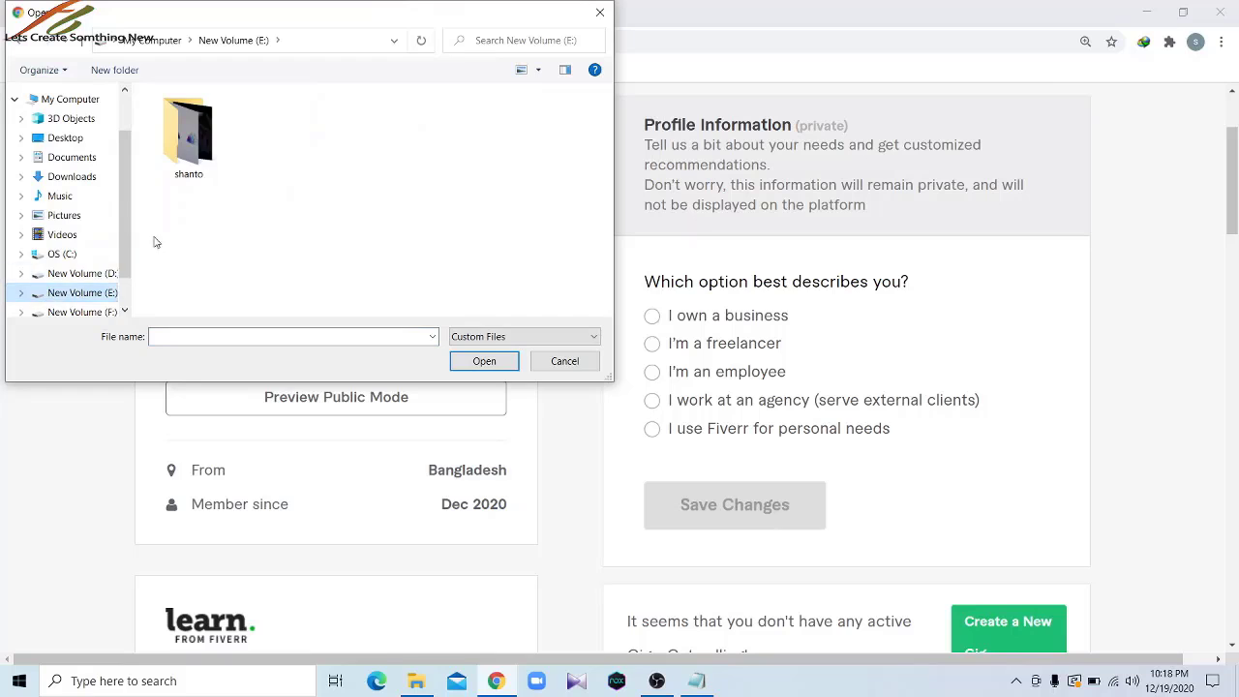
pyautogui.click(77, 312)
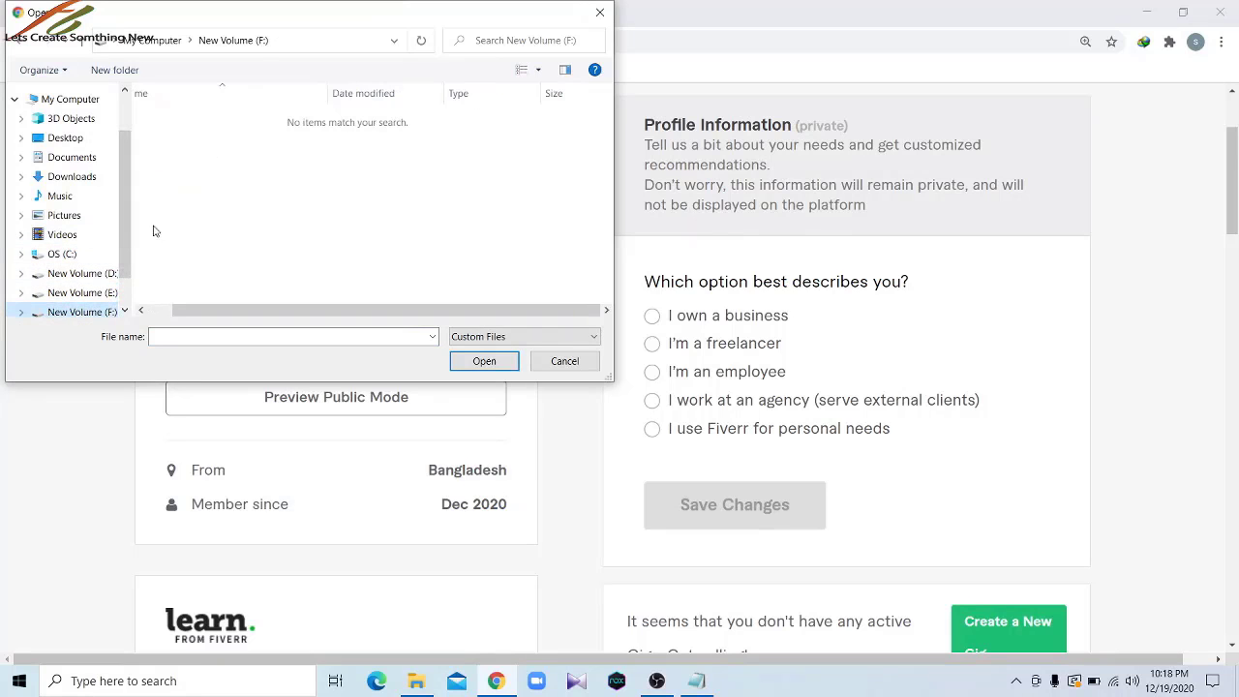
pyautogui.click(85, 274)
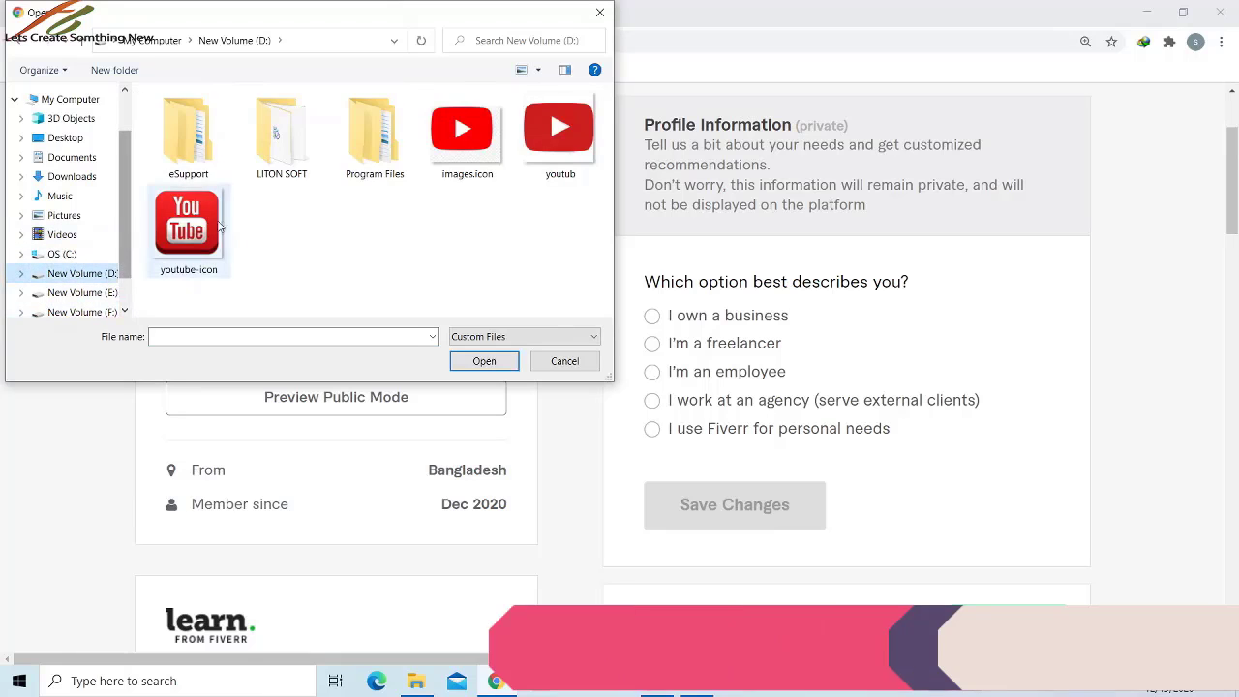
pyautogui.click(81, 175)
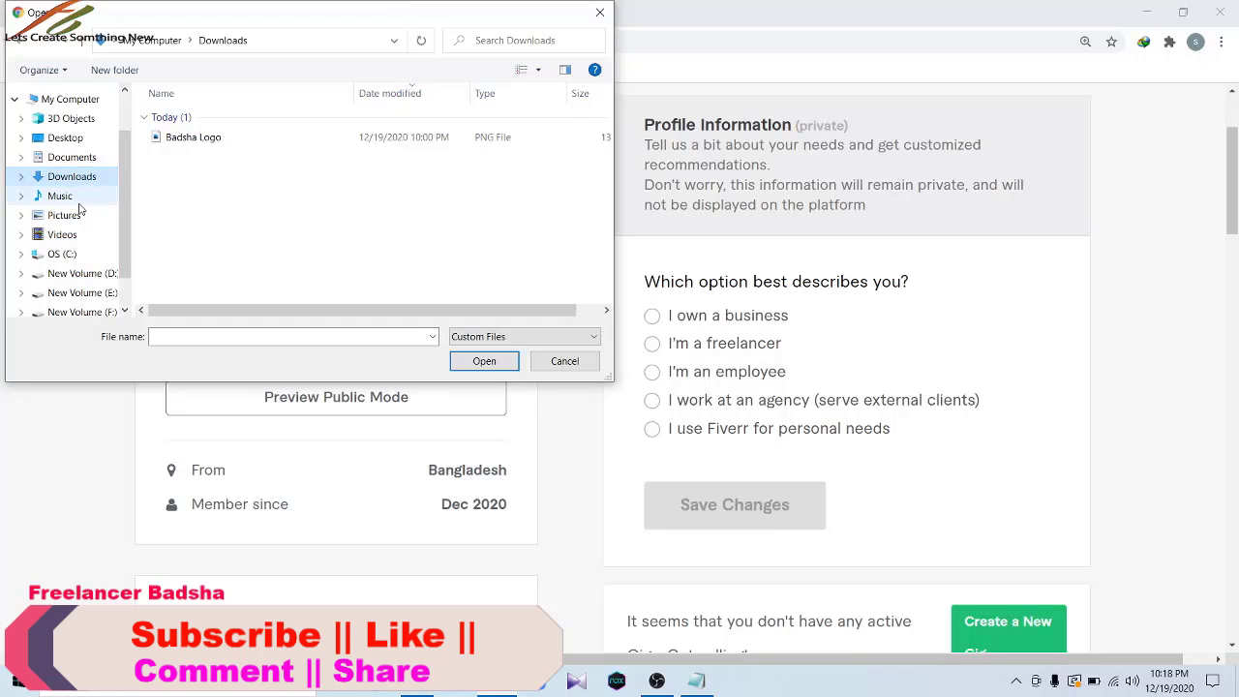
pyautogui.click(223, 137)
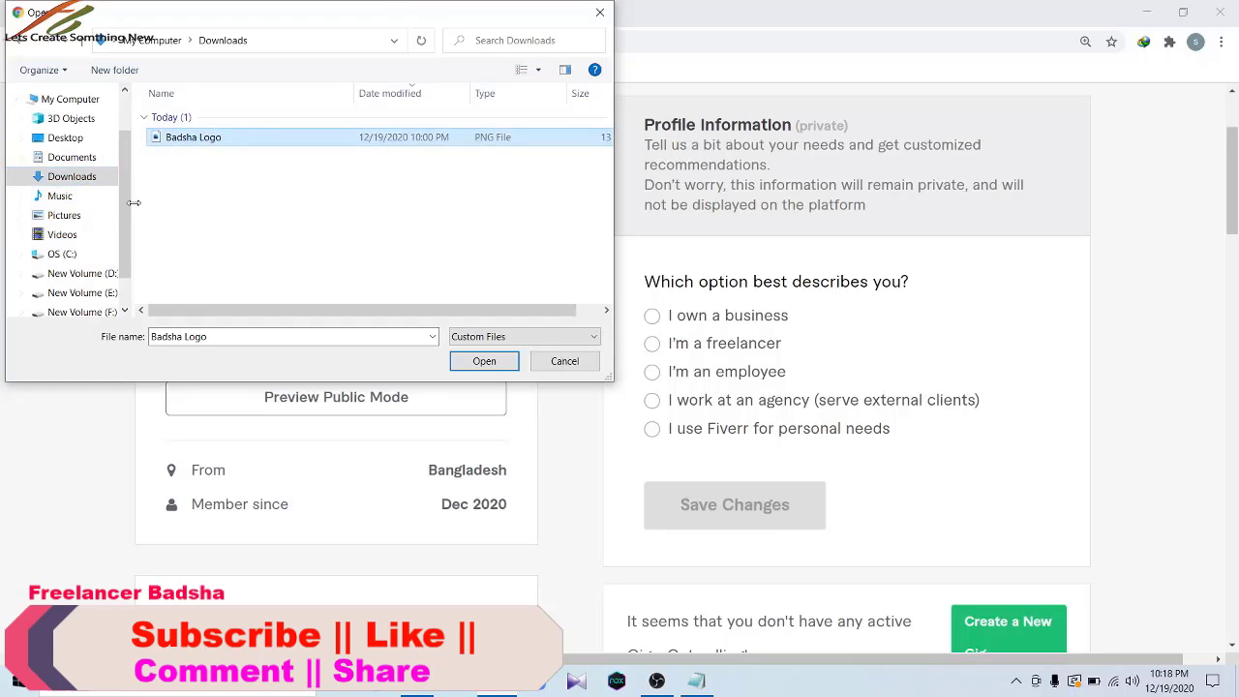
pyautogui.click(493, 360)
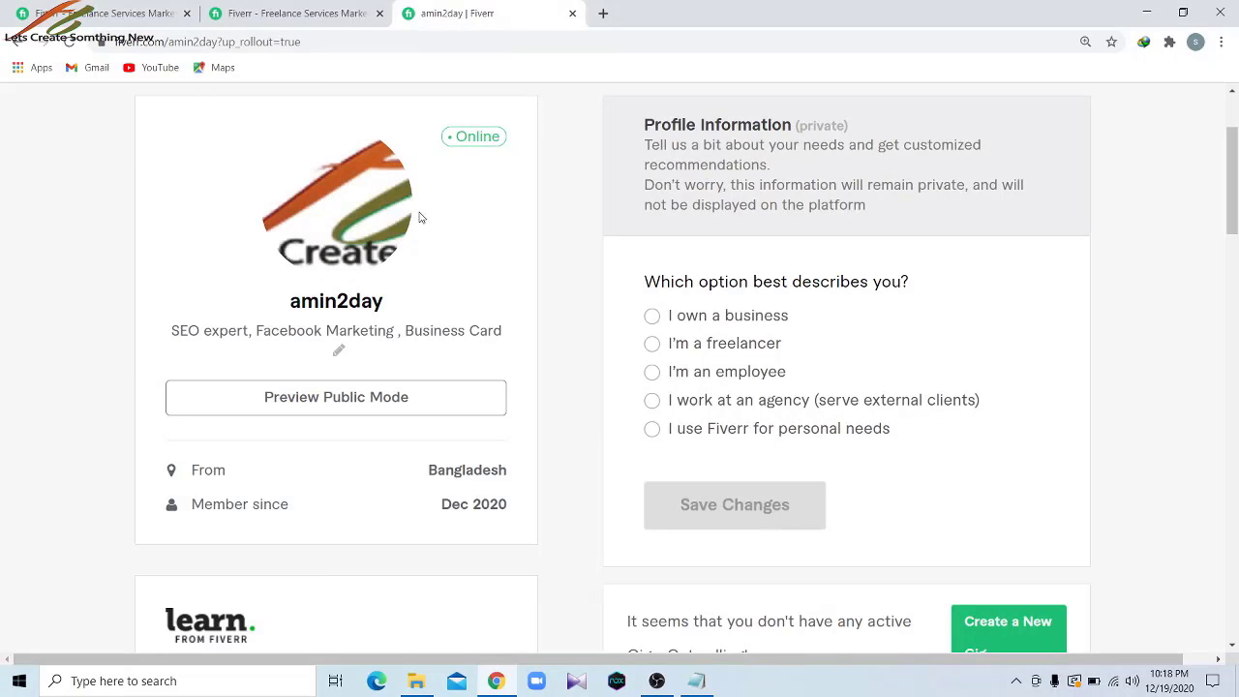
# - Look over the profile page's sections around the profile card, the Learn from Fiverr offer and the gig creation notice
pyautogui.scroll(-2, 491, 286)
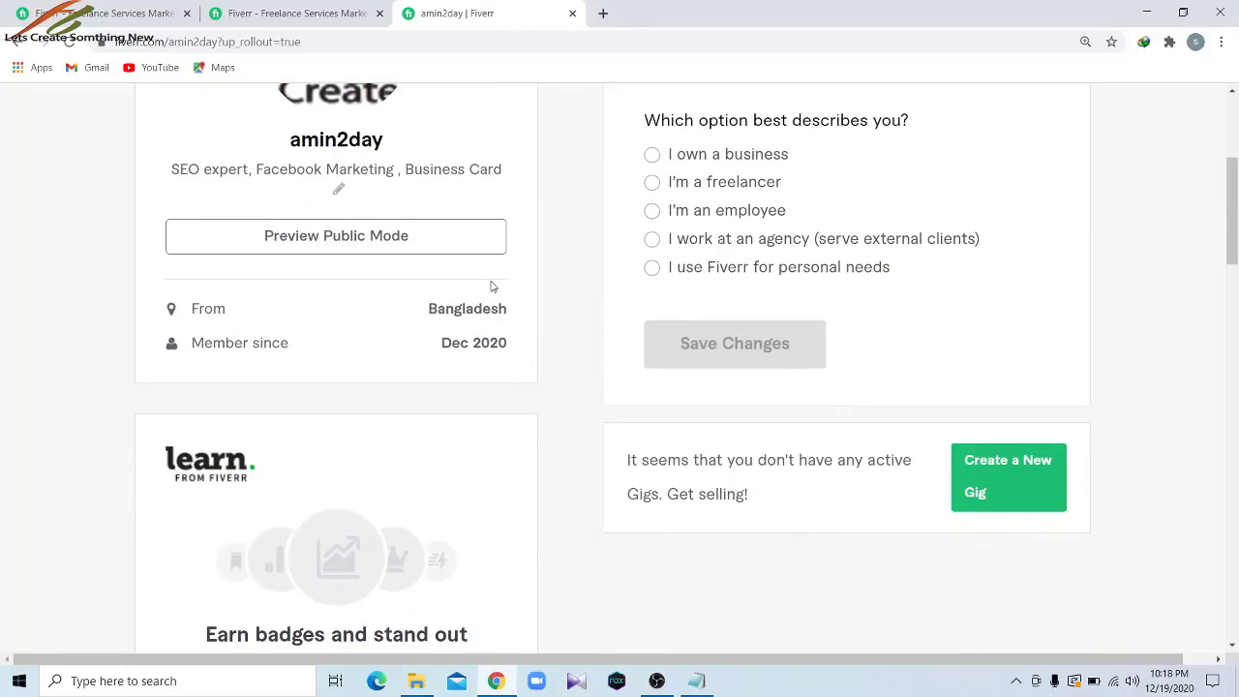
pyautogui.scroll(-2, 490, 285)
pyautogui.scroll(-2, 489, 282)
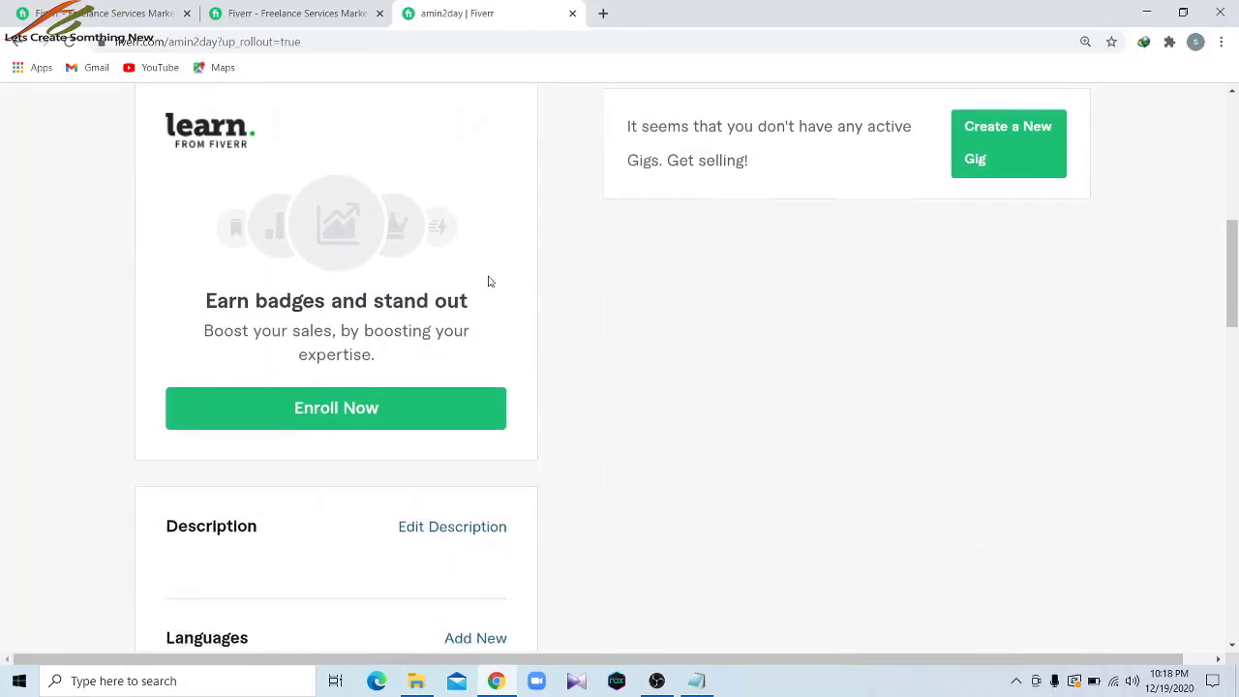
pyautogui.scroll(-3, 489, 281)
pyautogui.scroll(6, 489, 281)
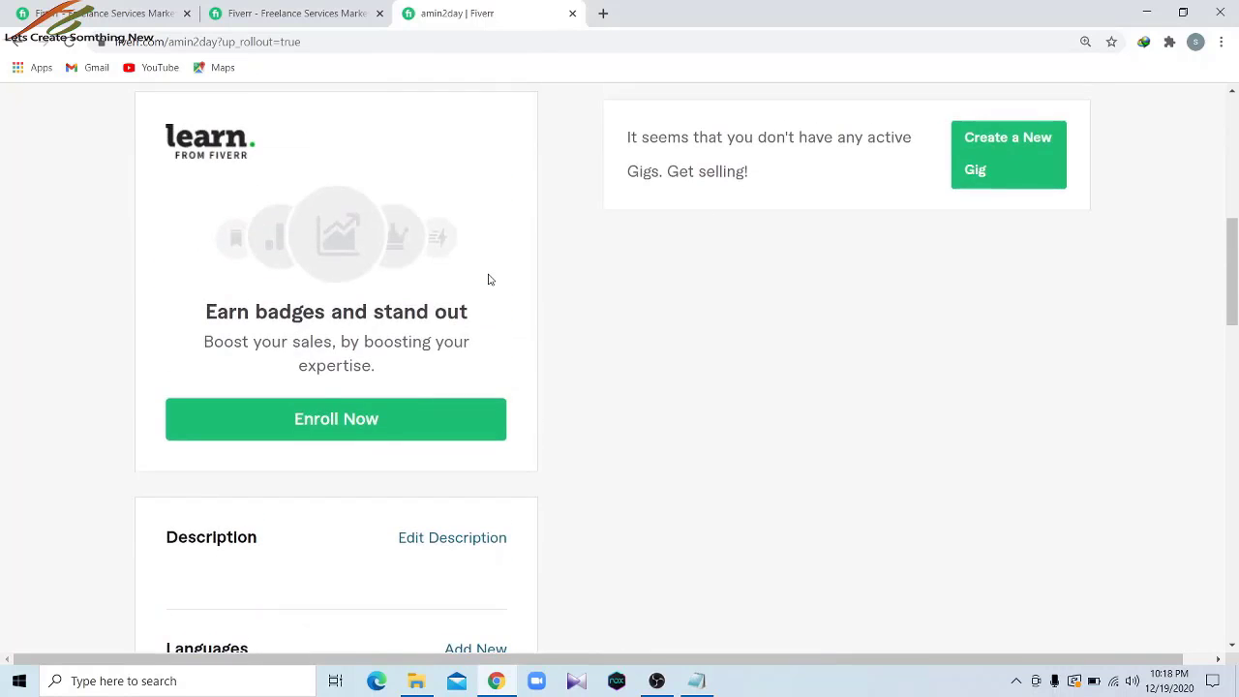
pyautogui.scroll(-1, 489, 276)
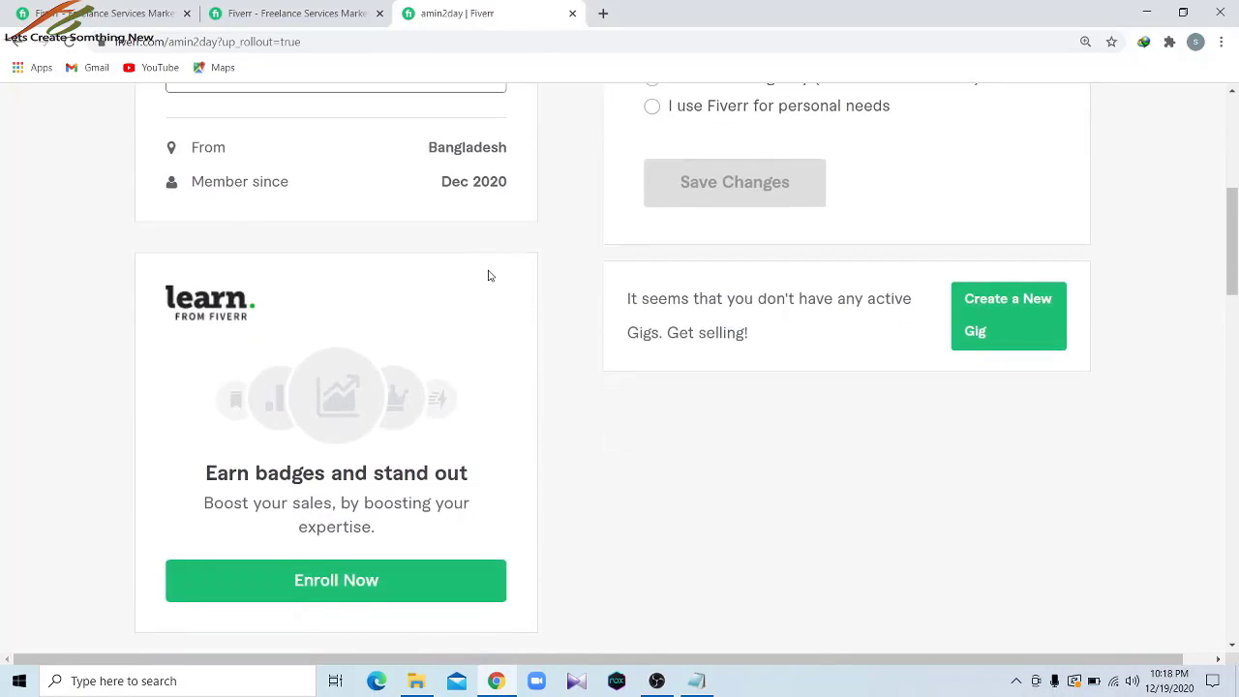
pyautogui.scroll(2, 489, 276)
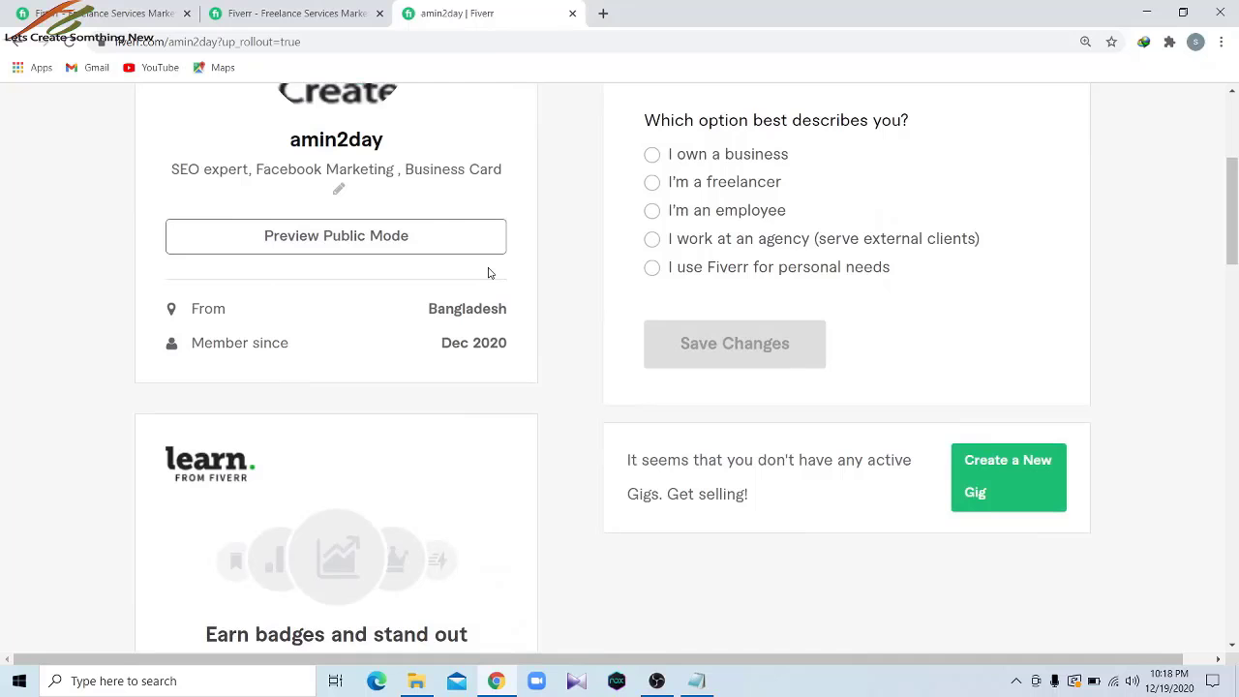
pyautogui.scroll(-2, 489, 273)
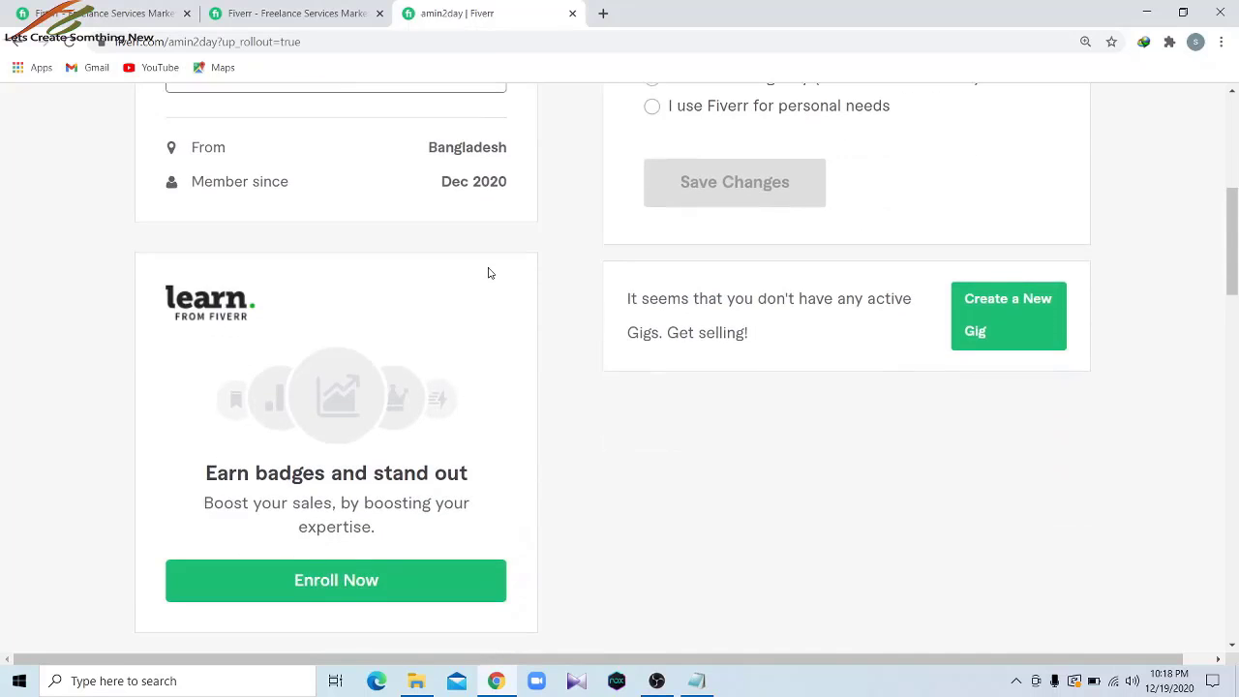
# - Start the profile description with "Hi there , I am expert in SEO expert"
pyautogui.scroll(-3, 488, 273)
pyautogui.scroll(-2, 488, 273)
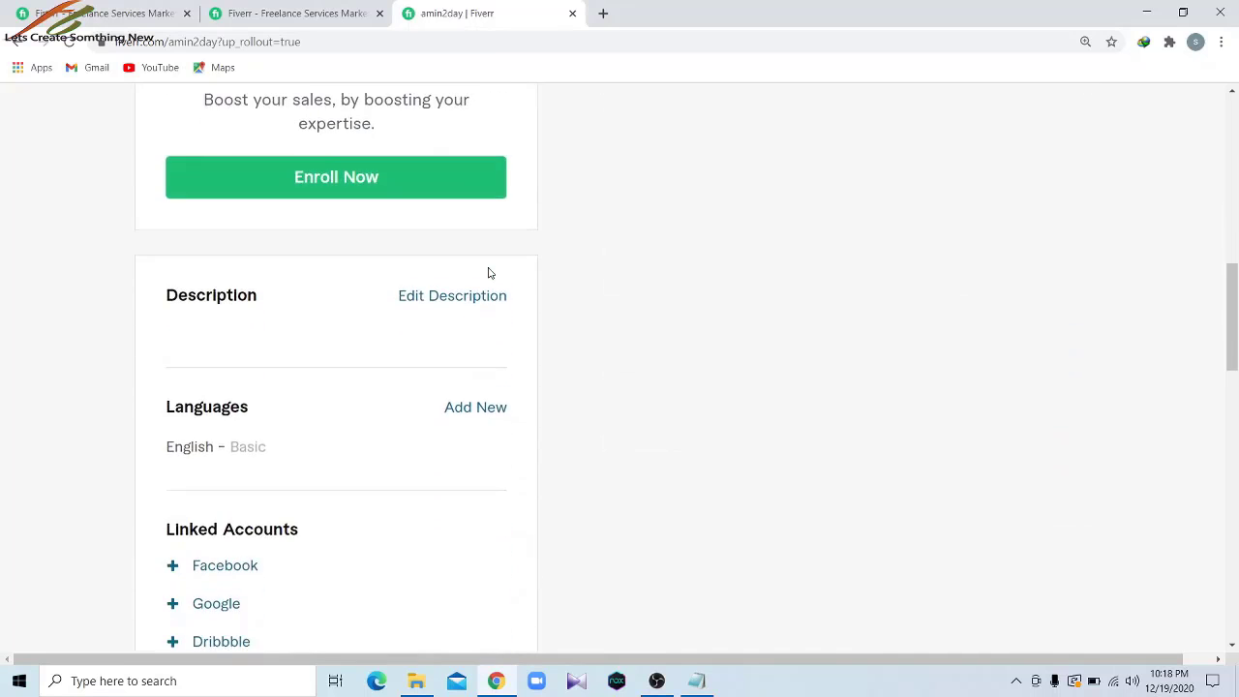
pyautogui.scroll(-2, 489, 273)
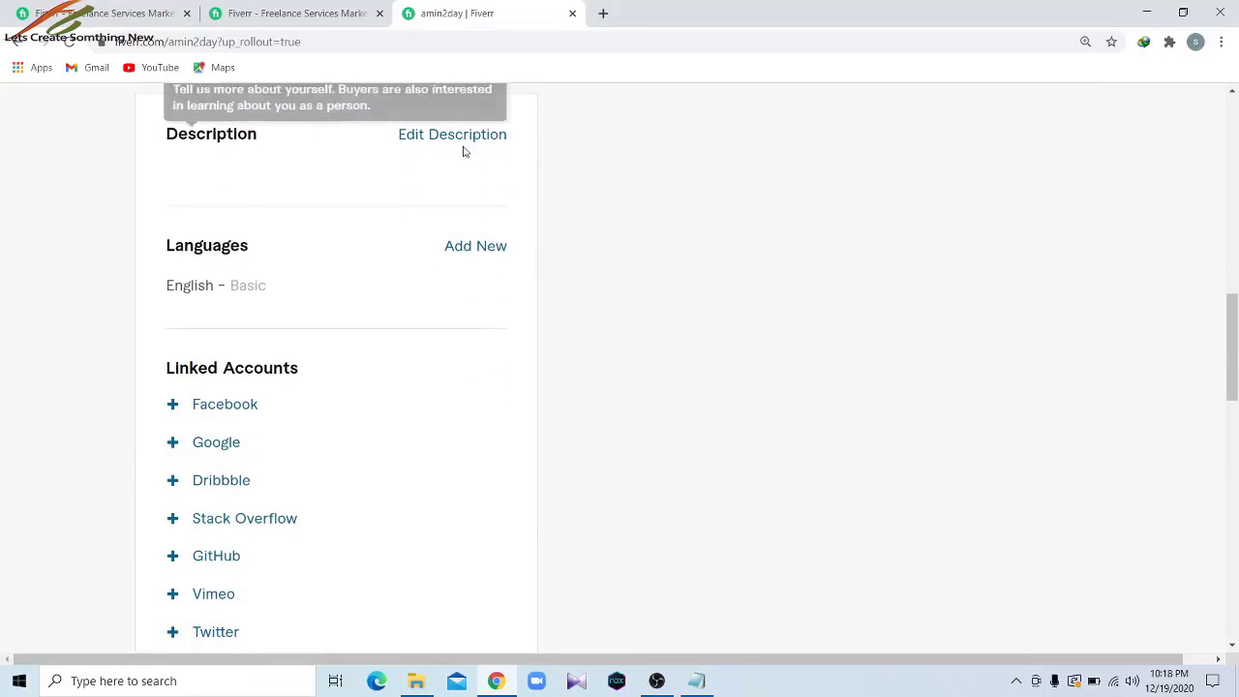
pyautogui.click(463, 136)
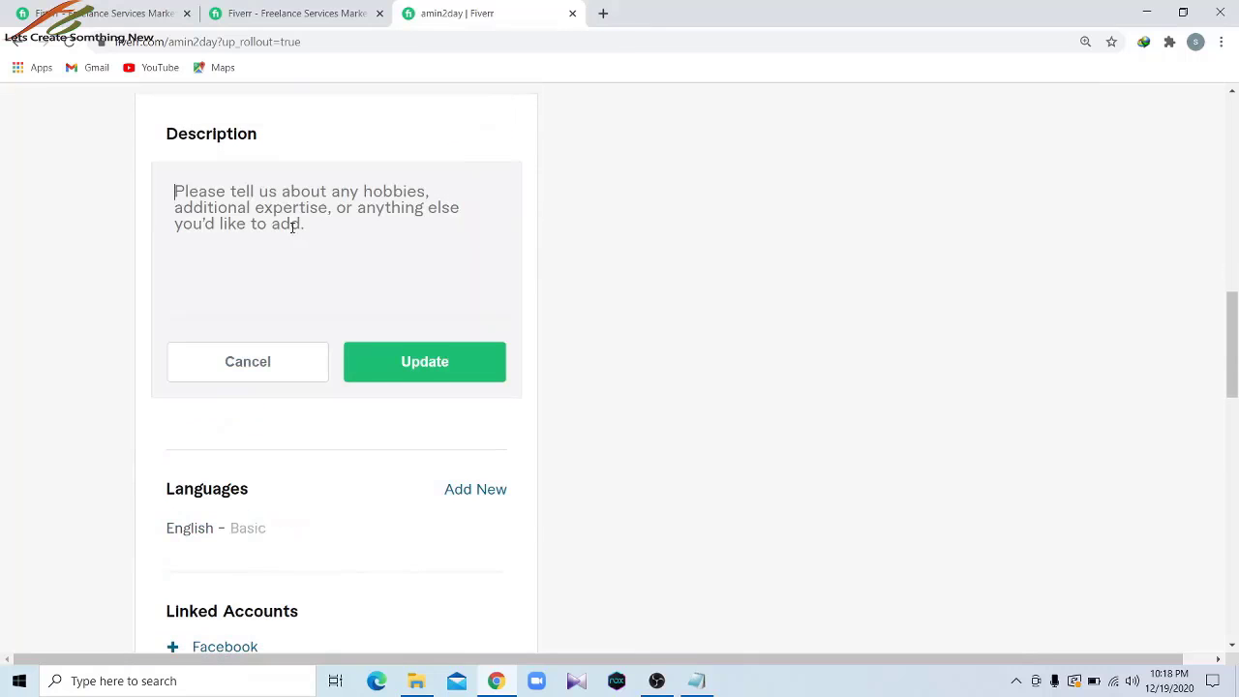
pyautogui.write('Hi')
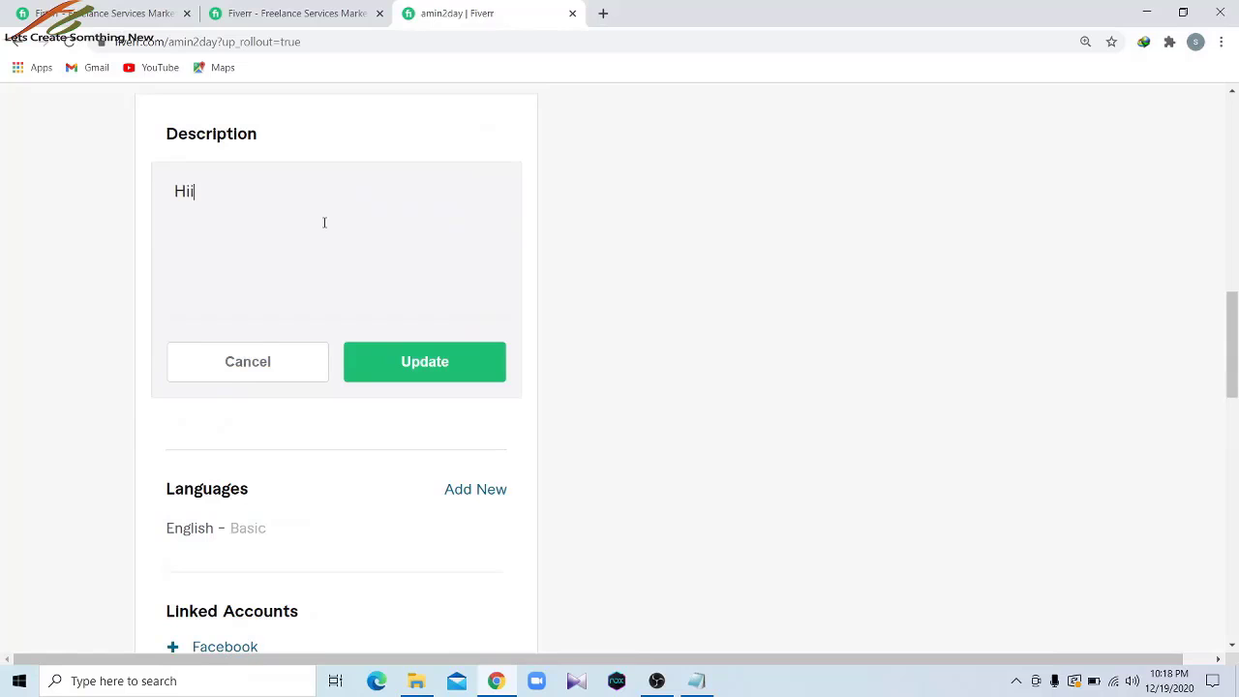
pyautogui.write(' there , I am expert')
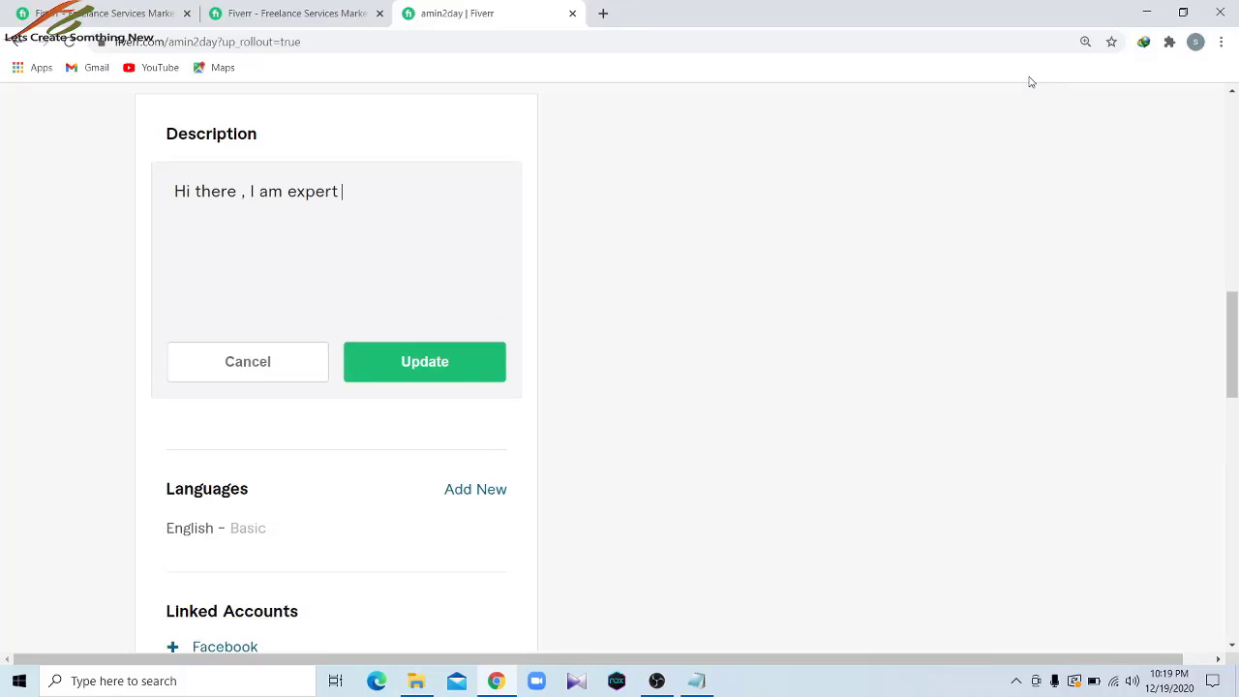
pyautogui.write(' in ')
pyautogui.write('S')
pyautogui.write('E')
pyautogui.write('O exp')
pyautogui.write('ert ')
pyautogui.write(',')
pyautogui.press('BackSpace')
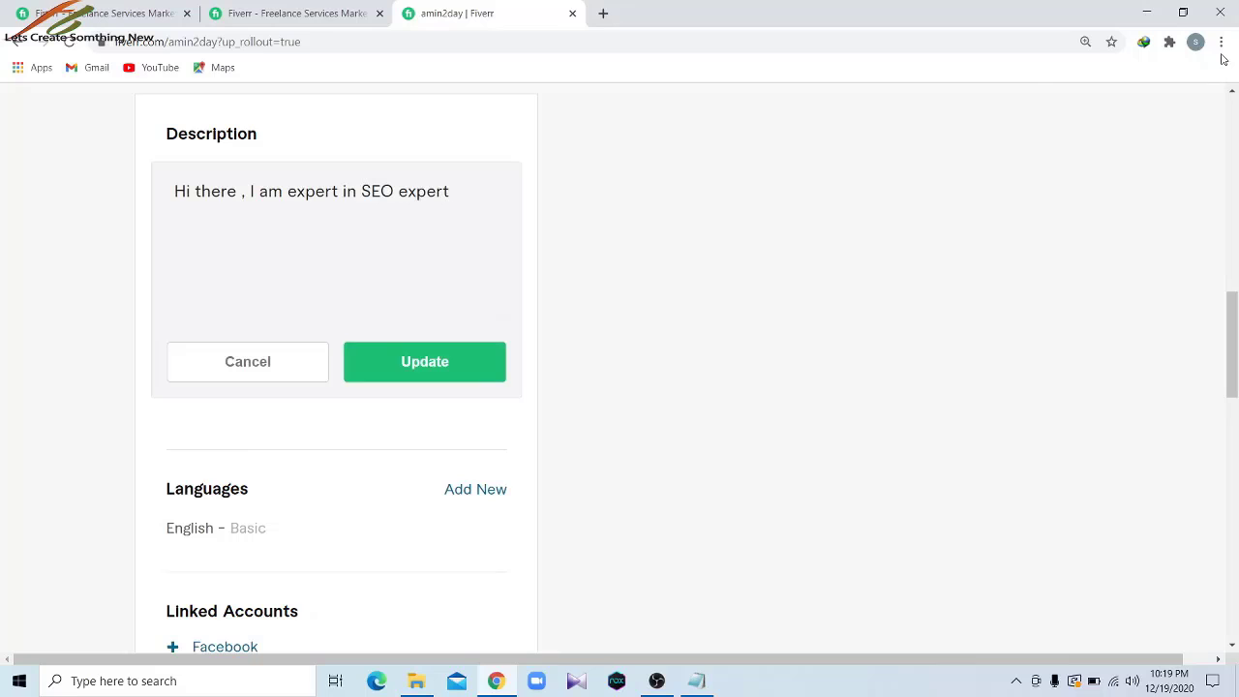
# - Continue the profile description with ". I have 3+ years experience"
pyautogui.write('. I have 3=')
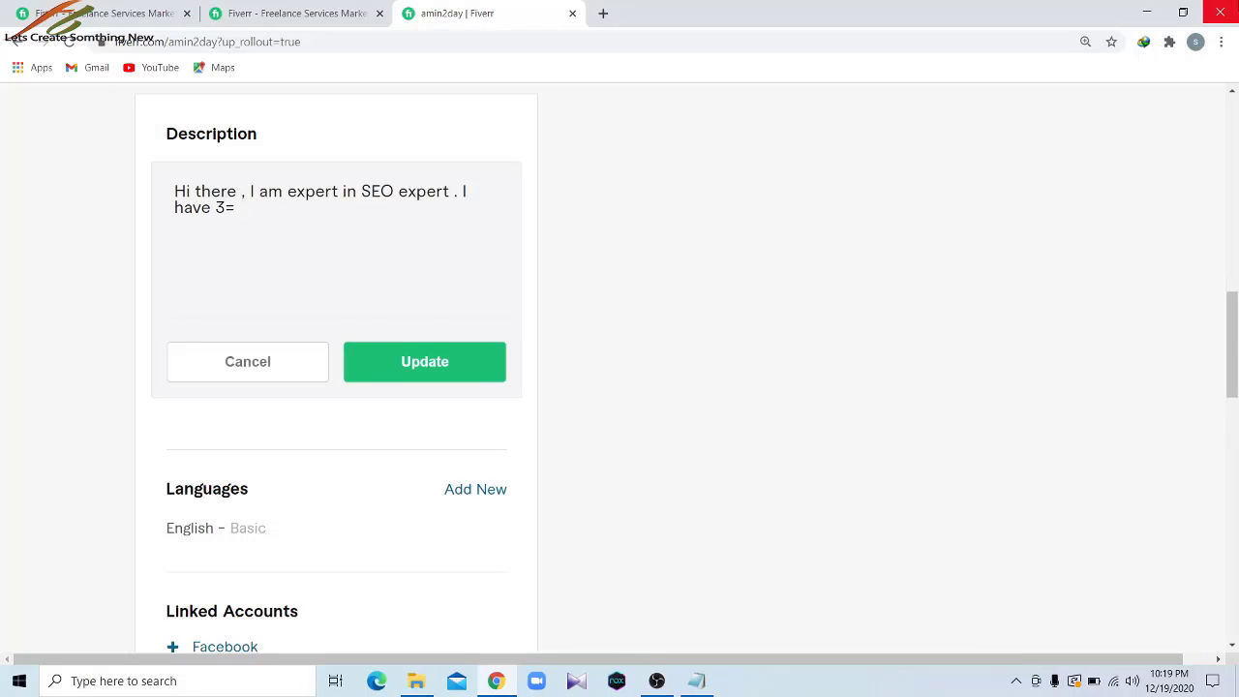
pyautogui.press('BackSpace')
pyautogui.write('+ YEAR')
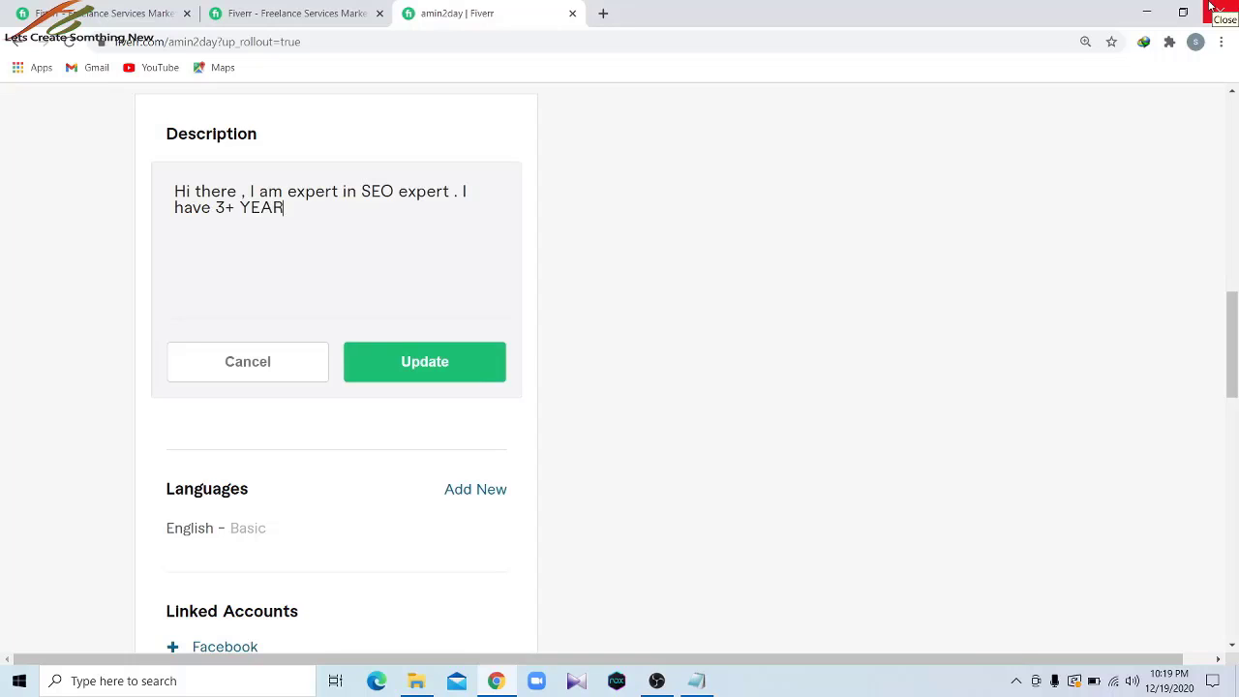
pyautogui.write('S')
pyautogui.press('BackSpace')
pyautogui.press('BackSpace')
pyautogui.press('BackSpace')
pyautogui.press('BackSpace')
pyautogui.press('BackSpace')
pyautogui.press('BackSpace')
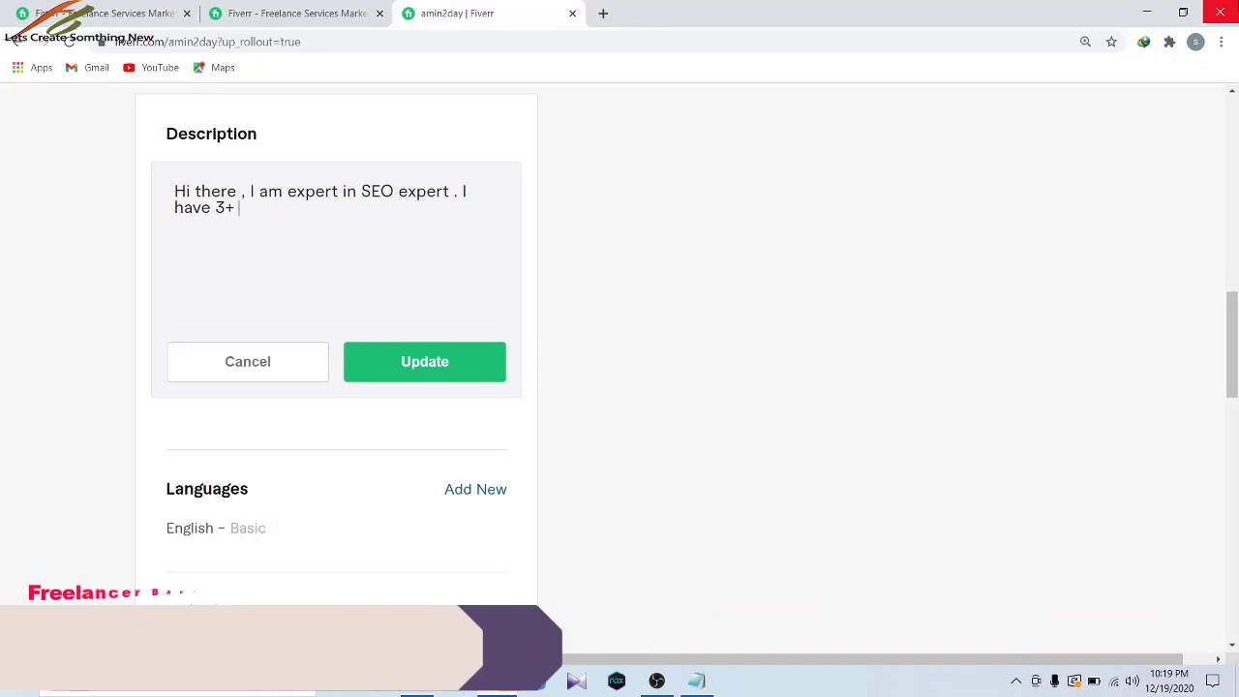
pyautogui.write('ye')
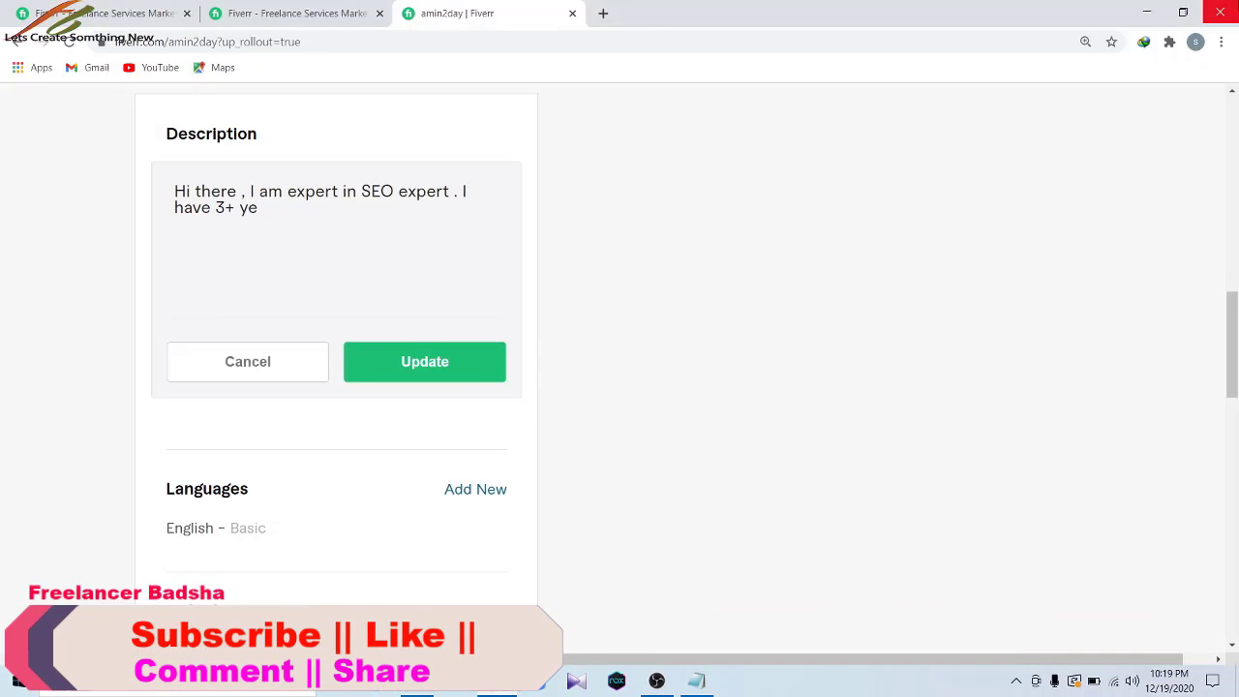
pyautogui.write('ars experie')
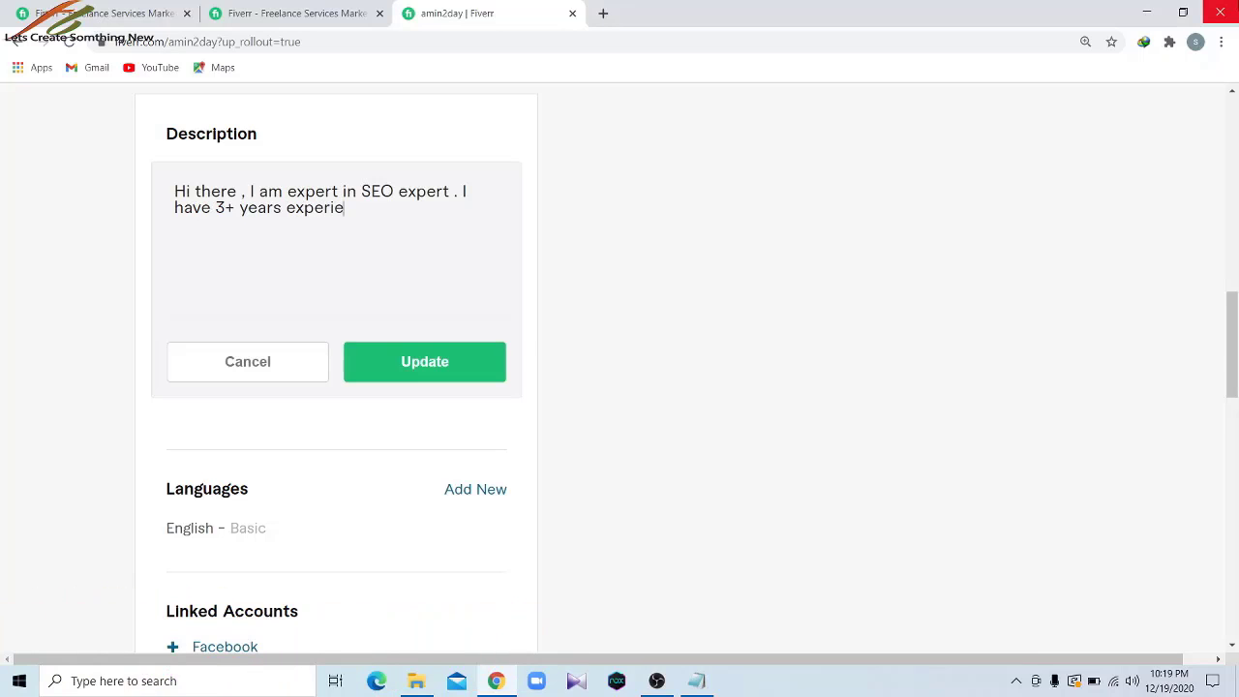
pyautogui.write('nce about')
# - Extend the experience sentence in the description with "about Google top ranking service"
pyautogui.write('Google')
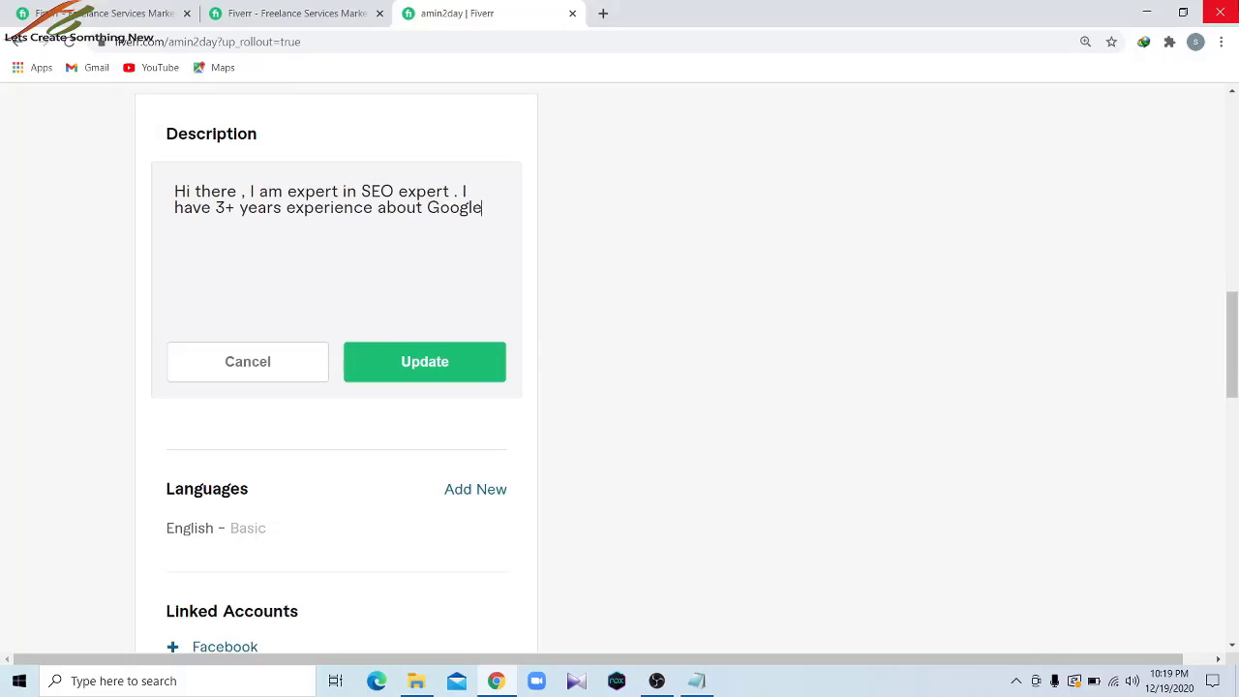
pyautogui.write(' top ranking service ')
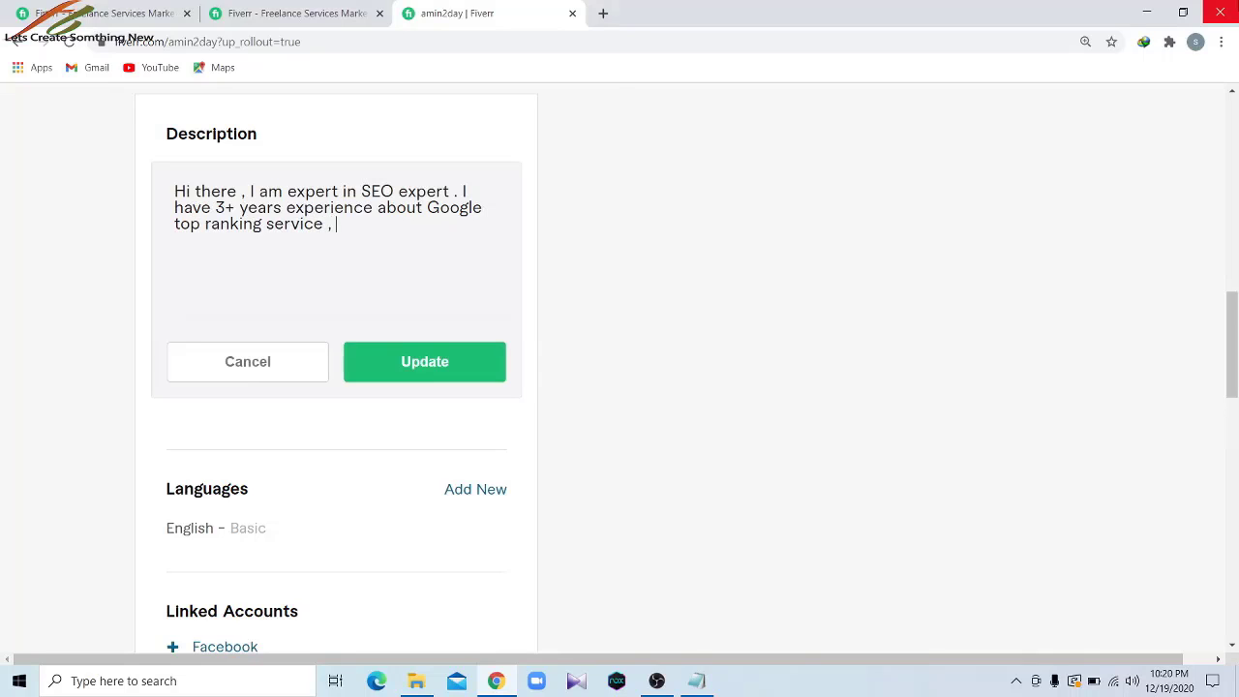
pyautogui.write(', ')
pyautogui.write('. I')
pyautogui.write(' LSO')
# - Finish the description with ". I also work with Business card ..." and update it
pyautogui.press('BackSpace')
pyautogui.press('BackSpace')
pyautogui.write('also')
pyautogui.write(' wp')
pyautogui.press('BackSpace')
pyautogui.write('ork with Bu')
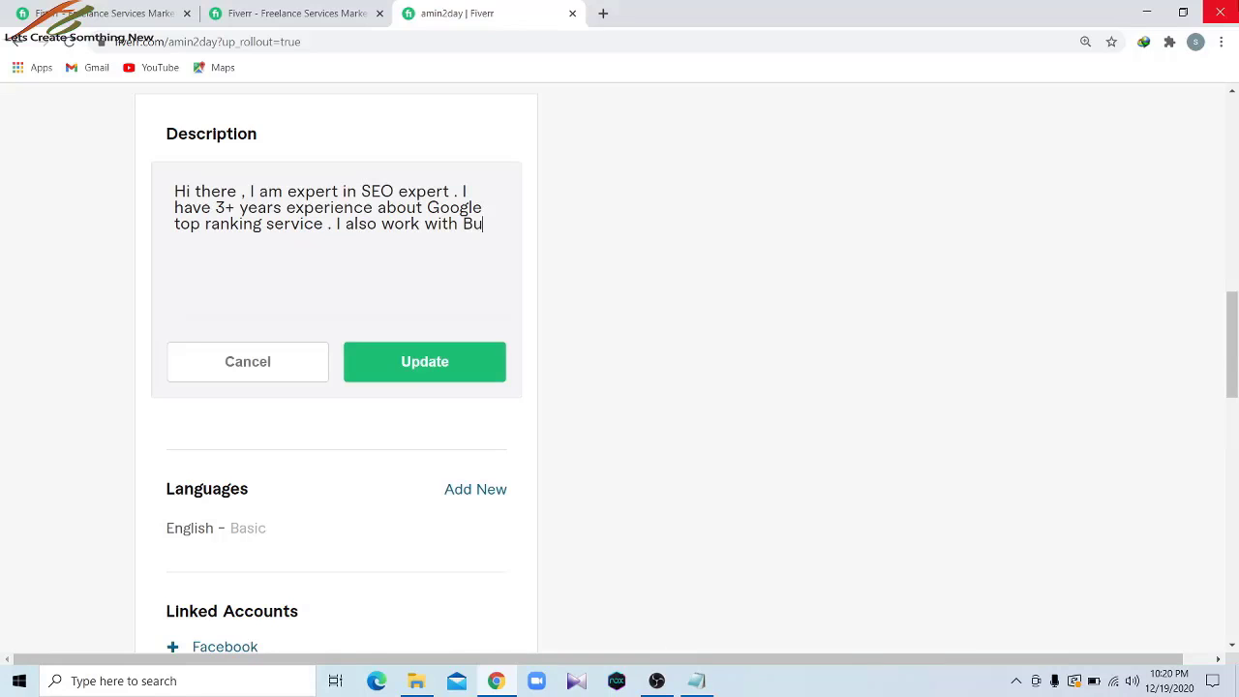
pyautogui.write('siness card')
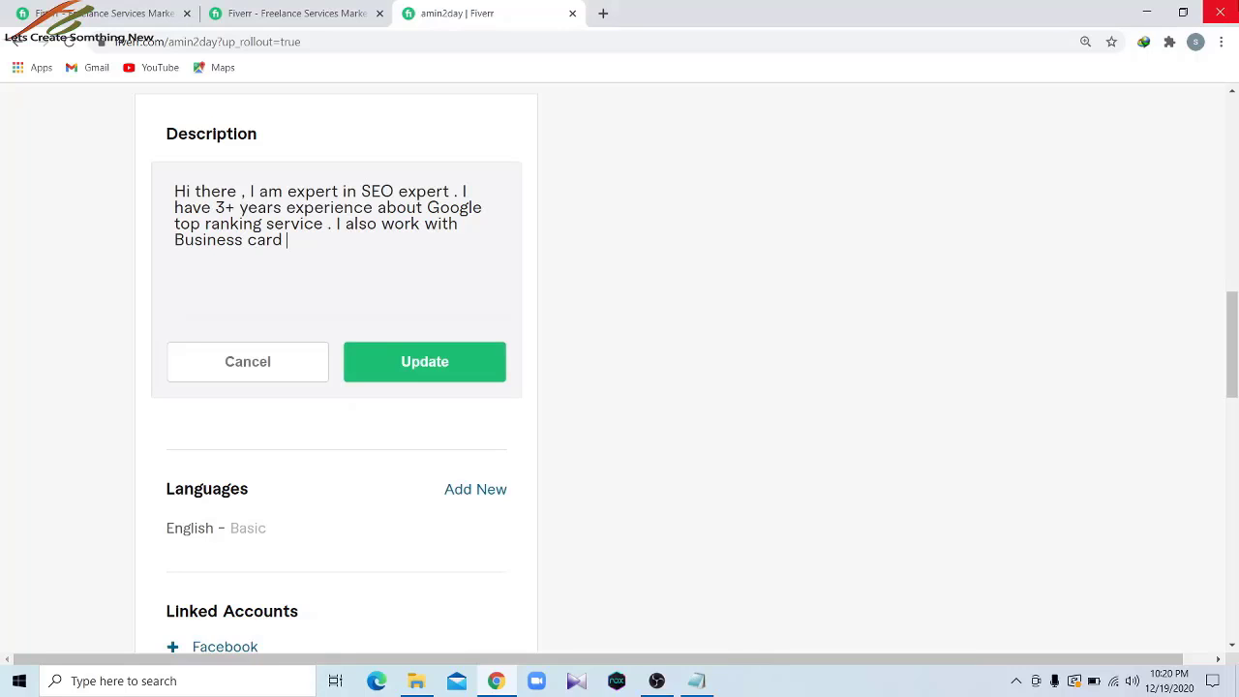
pyautogui.write('...')
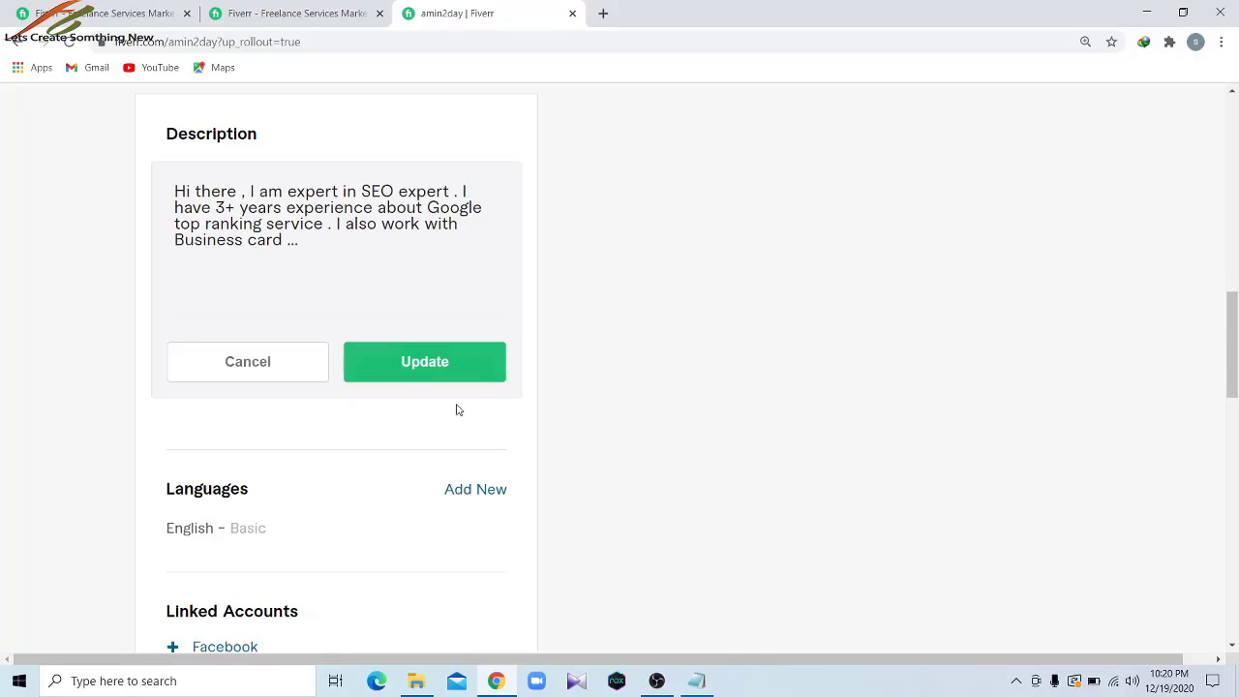
pyautogui.click(429, 375)
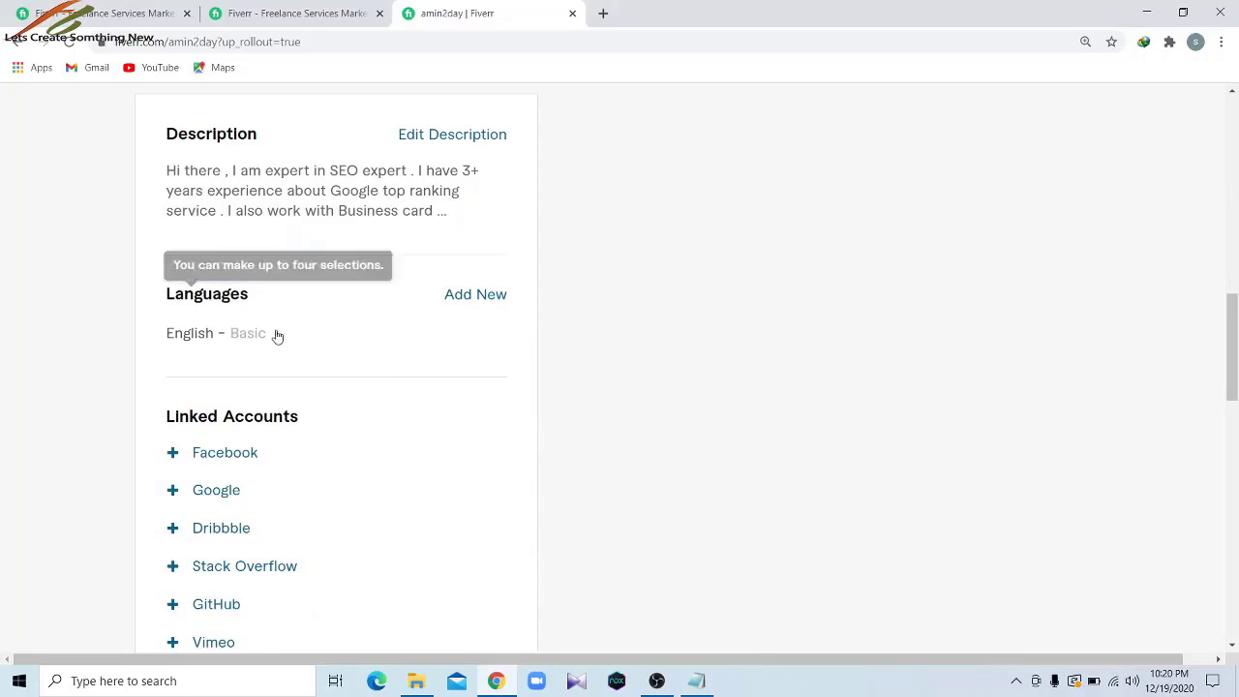
# - Add English at the Fluent level to the profile's languages
pyautogui.scroll(-3, 278, 339)
pyautogui.scroll(5, 281, 361)
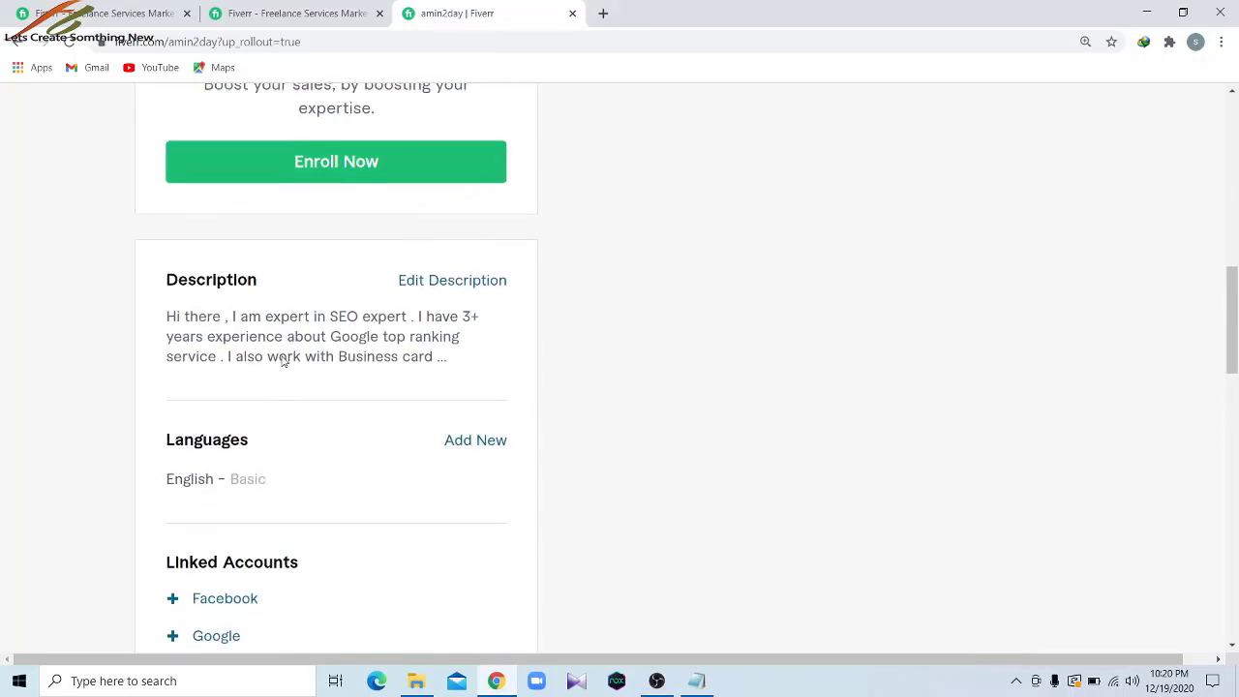
pyautogui.scroll(-2, 318, 403)
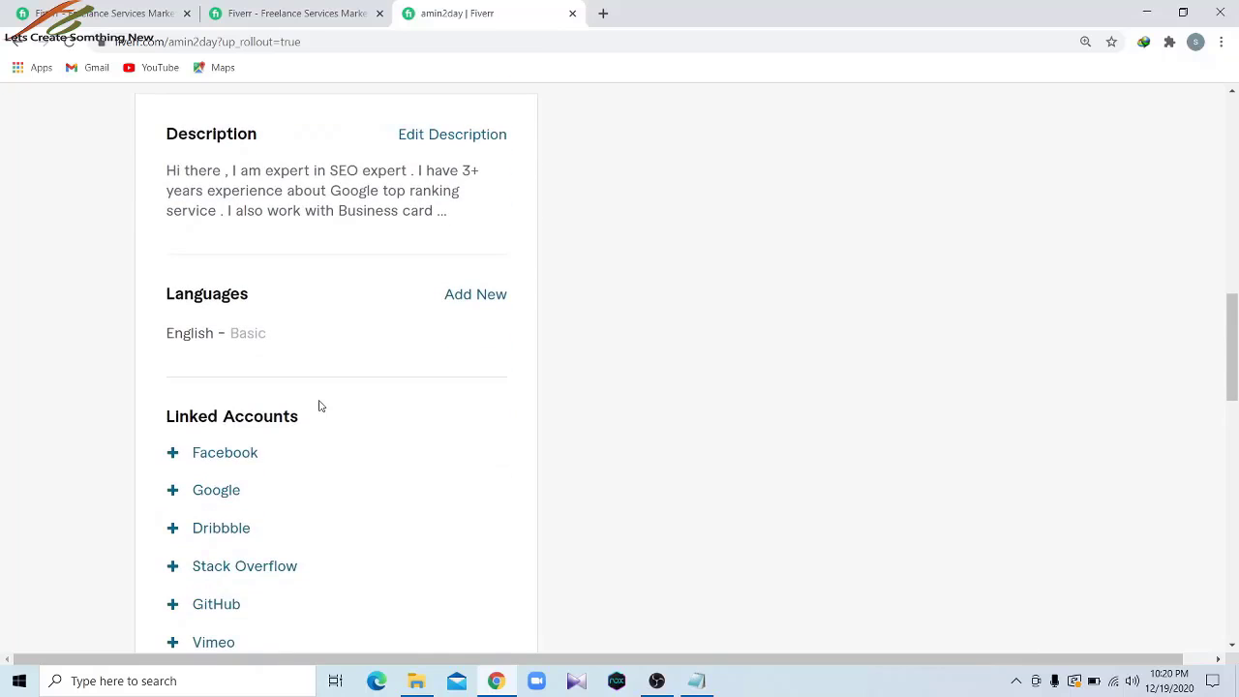
pyautogui.click(487, 295)
pyautogui.click(253, 346)
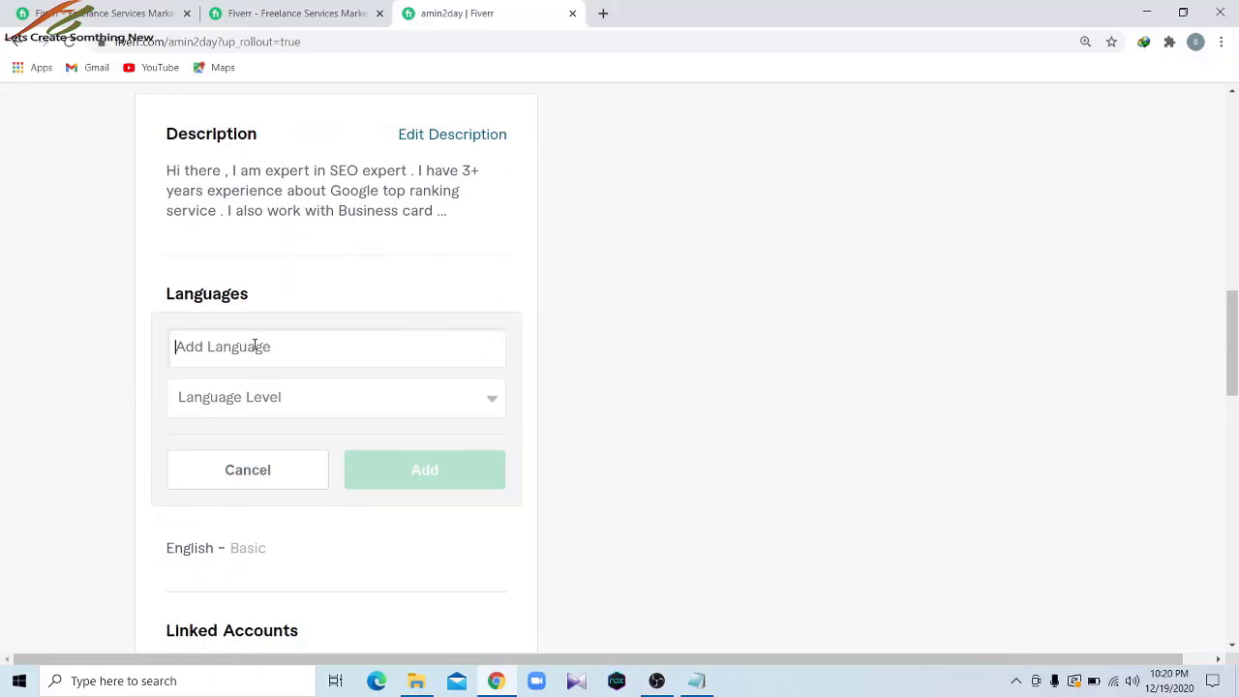
pyautogui.write('E')
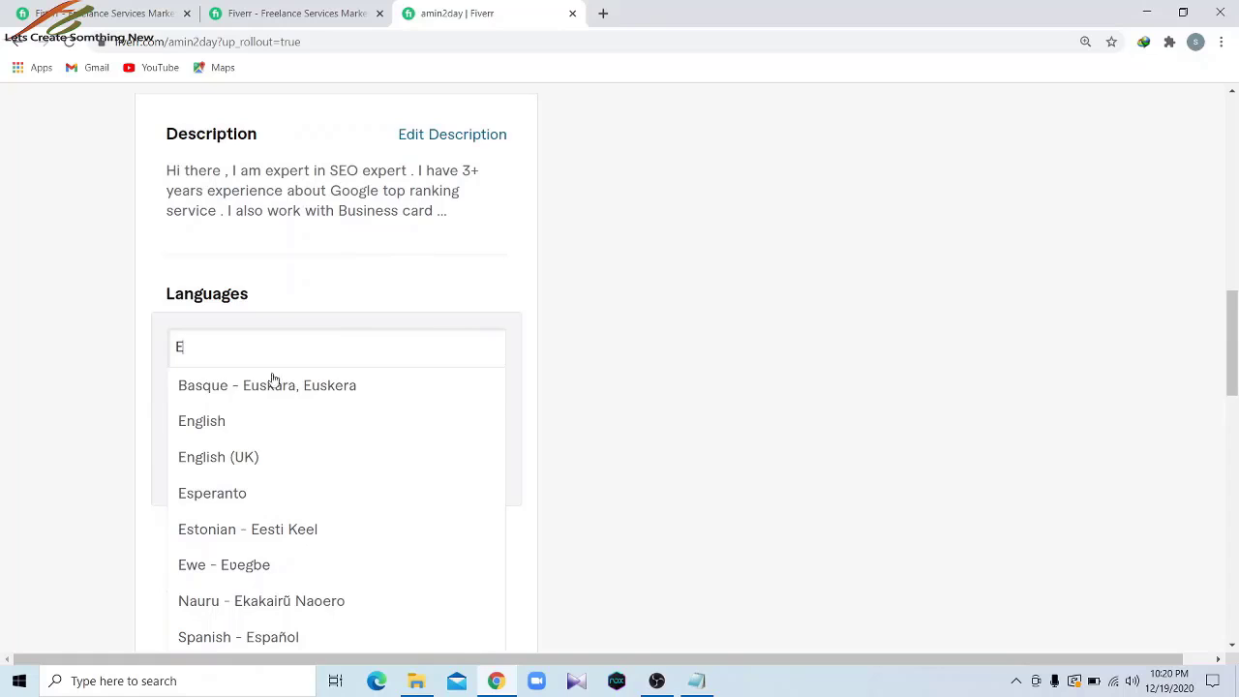
pyautogui.click(262, 423)
pyautogui.click(282, 400)
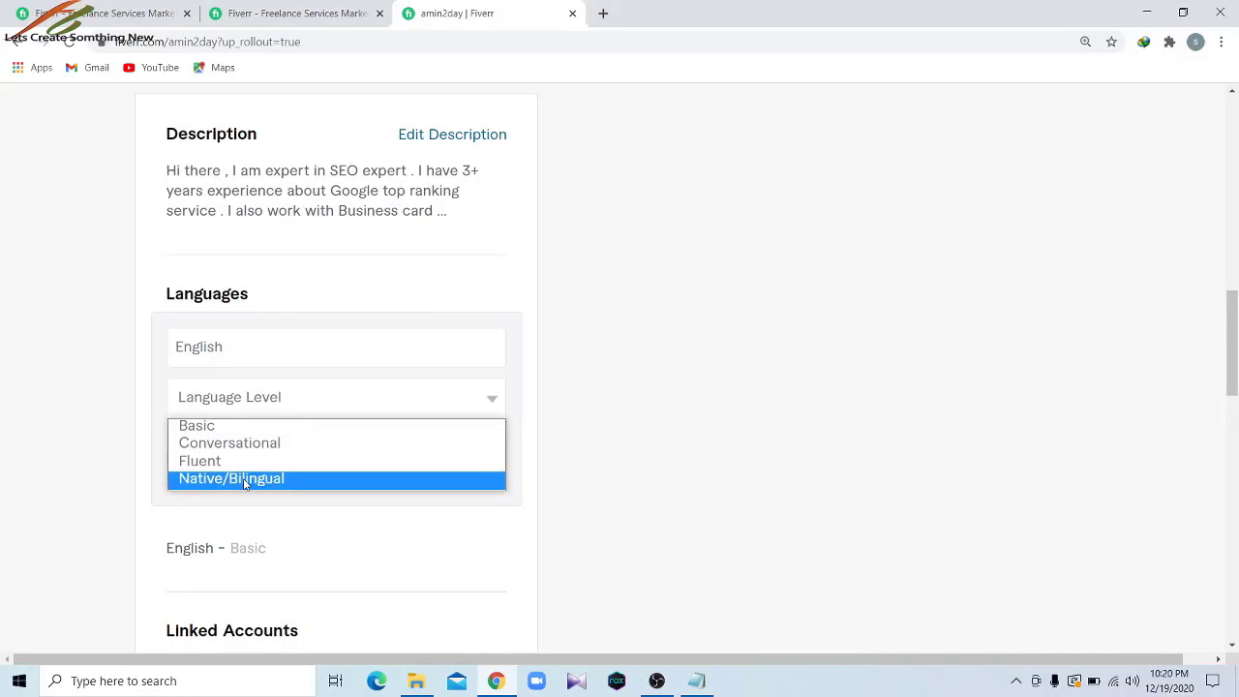
pyautogui.click(220, 461)
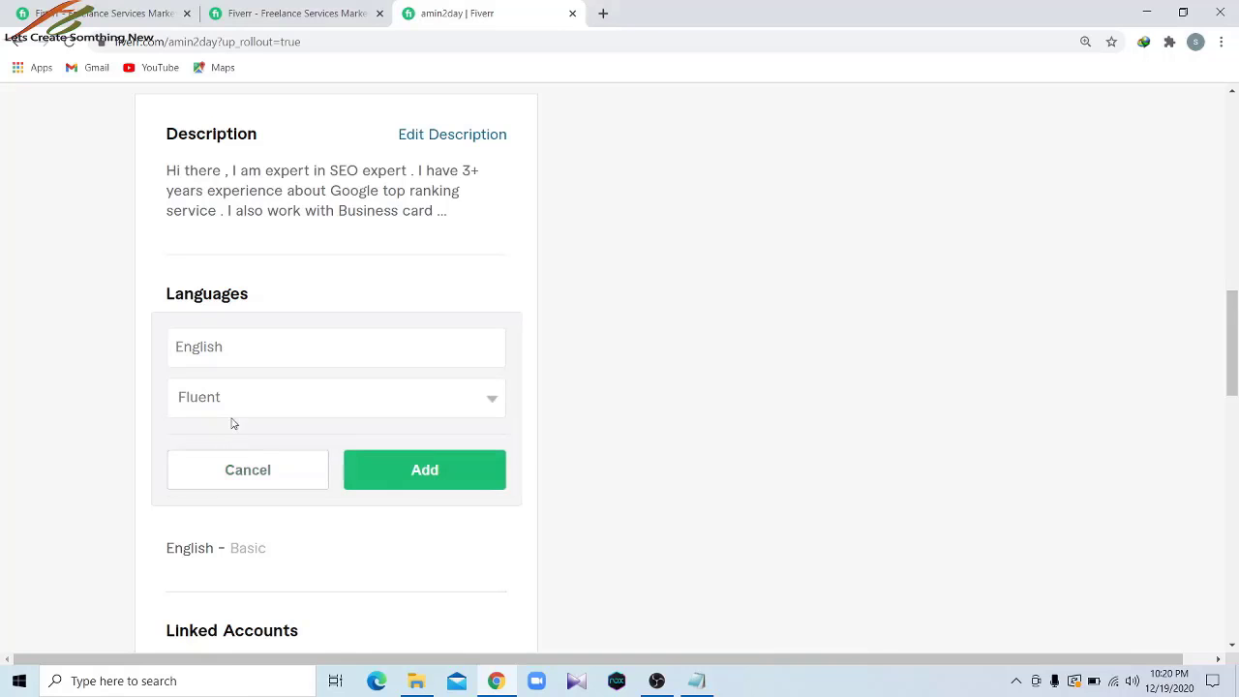
pyautogui.click(426, 479)
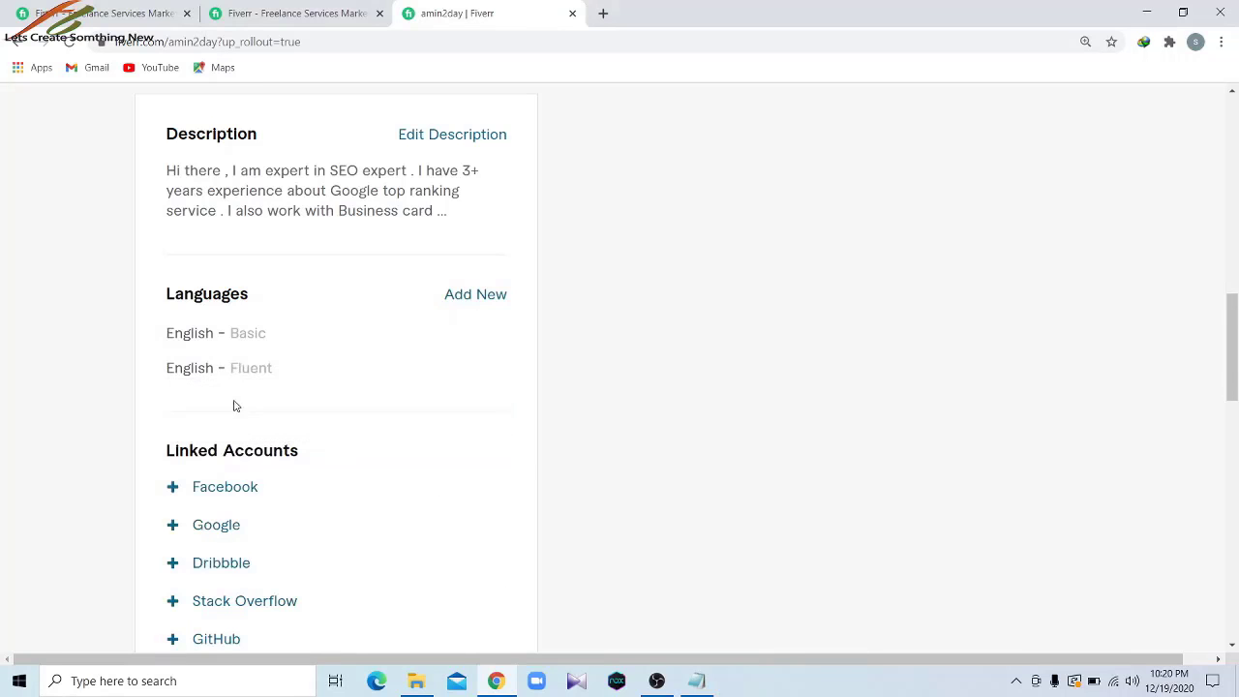
# - Add Bengali at the Native/Bilingual level to the profile's languages
pyautogui.click(470, 295)
pyautogui.write('B')
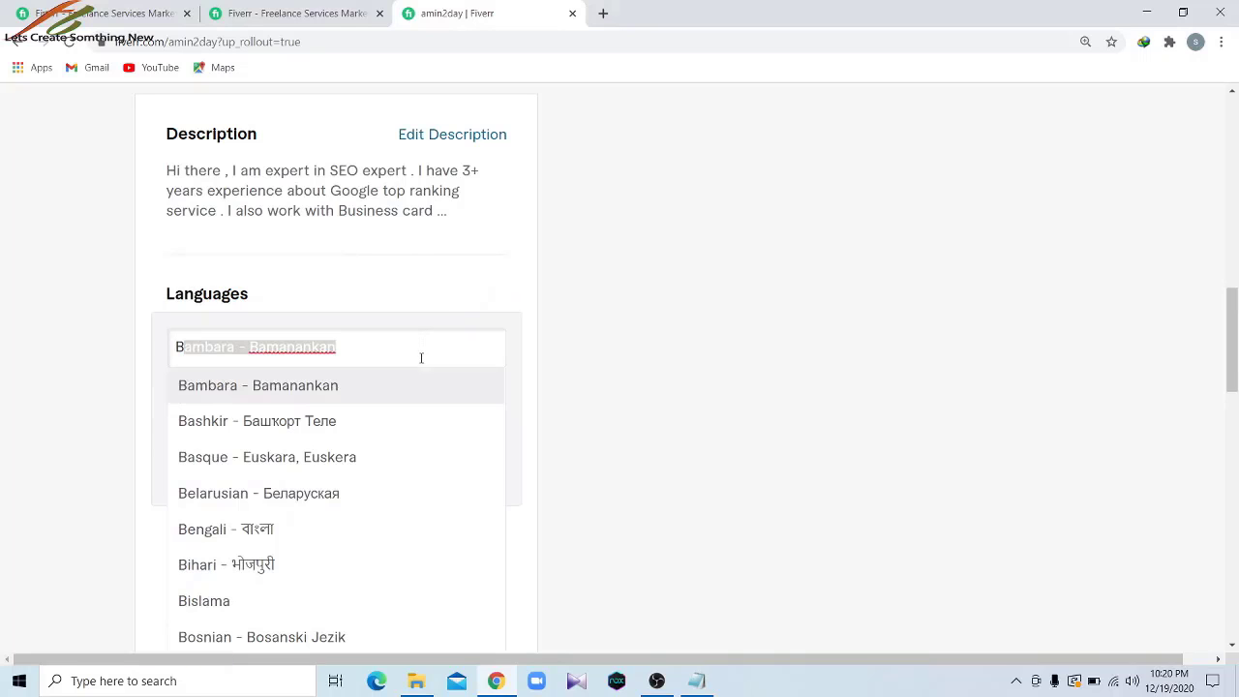
pyautogui.click(315, 533)
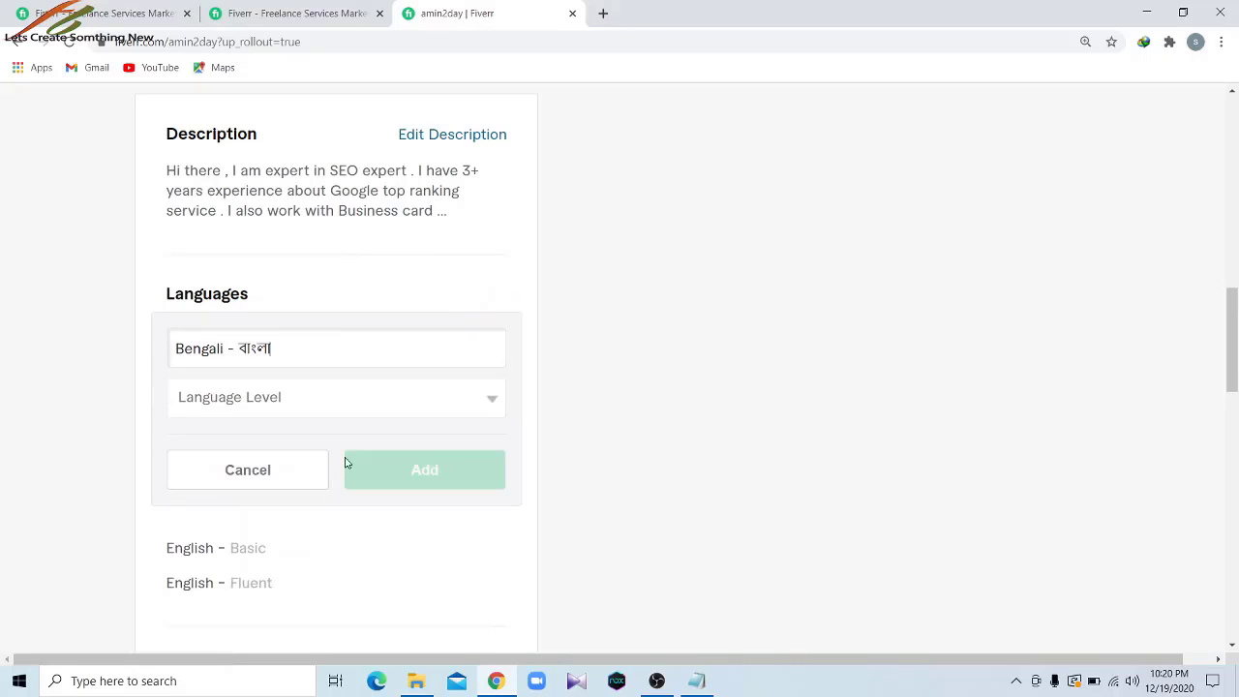
pyautogui.click(343, 400)
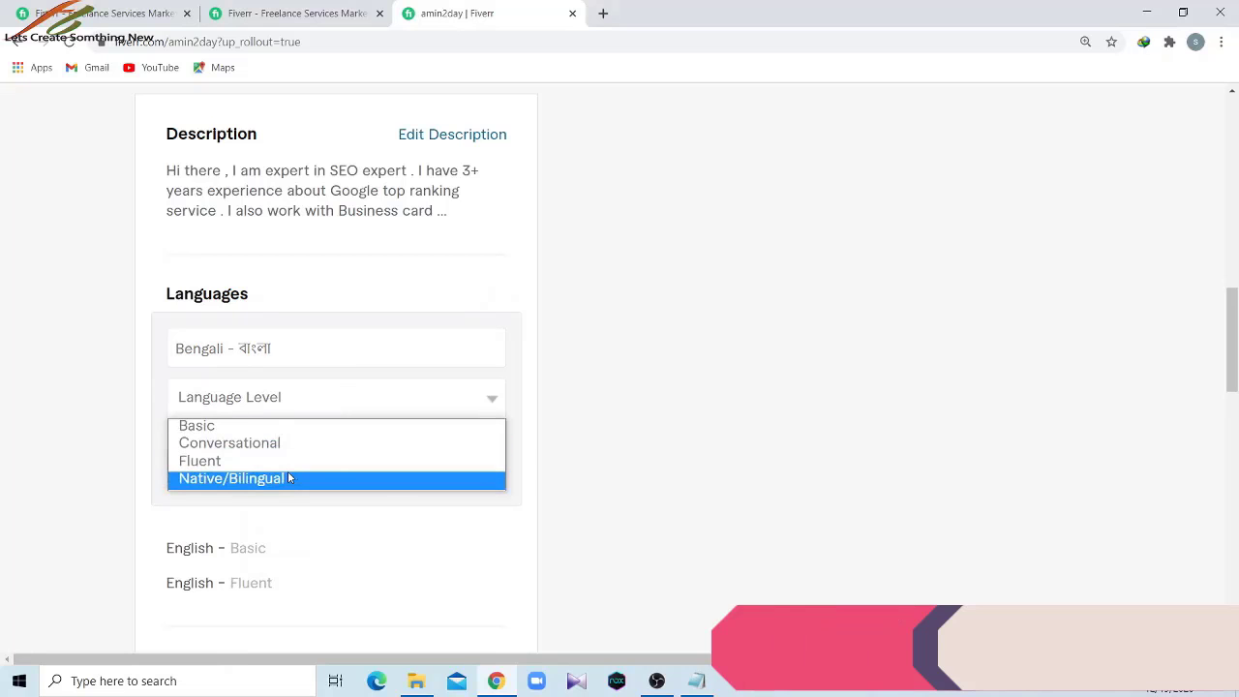
pyautogui.click(287, 478)
pyautogui.click(346, 390)
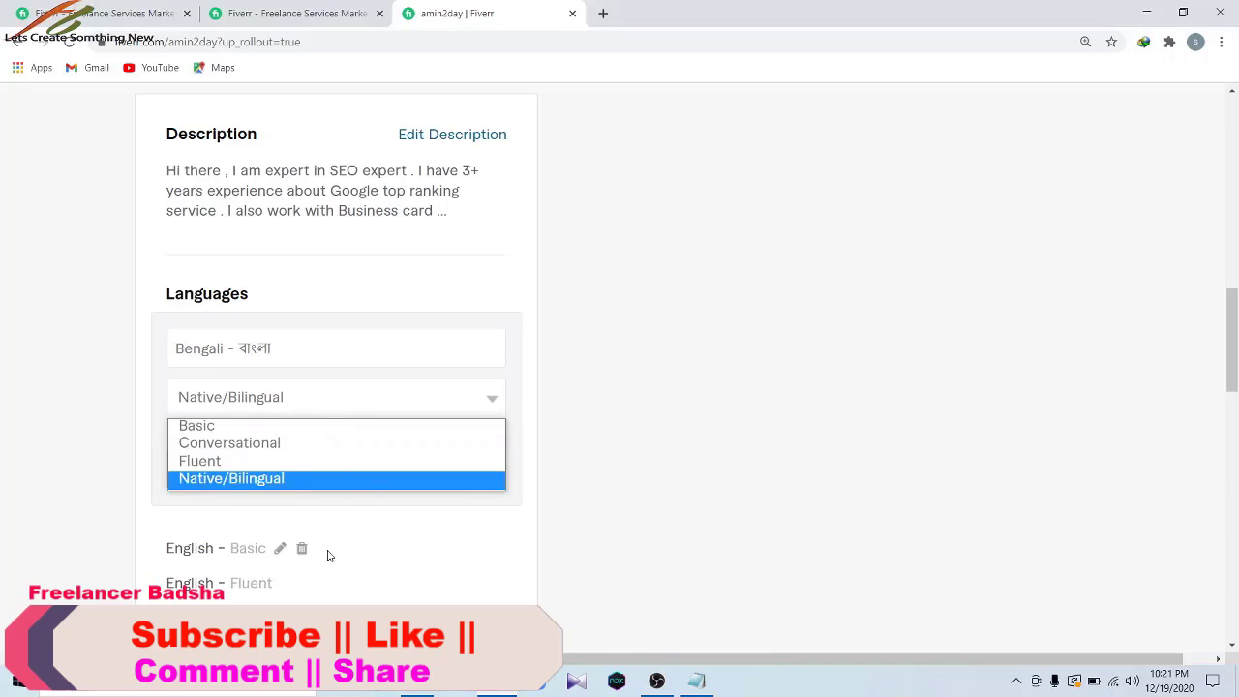
pyautogui.click(345, 480)
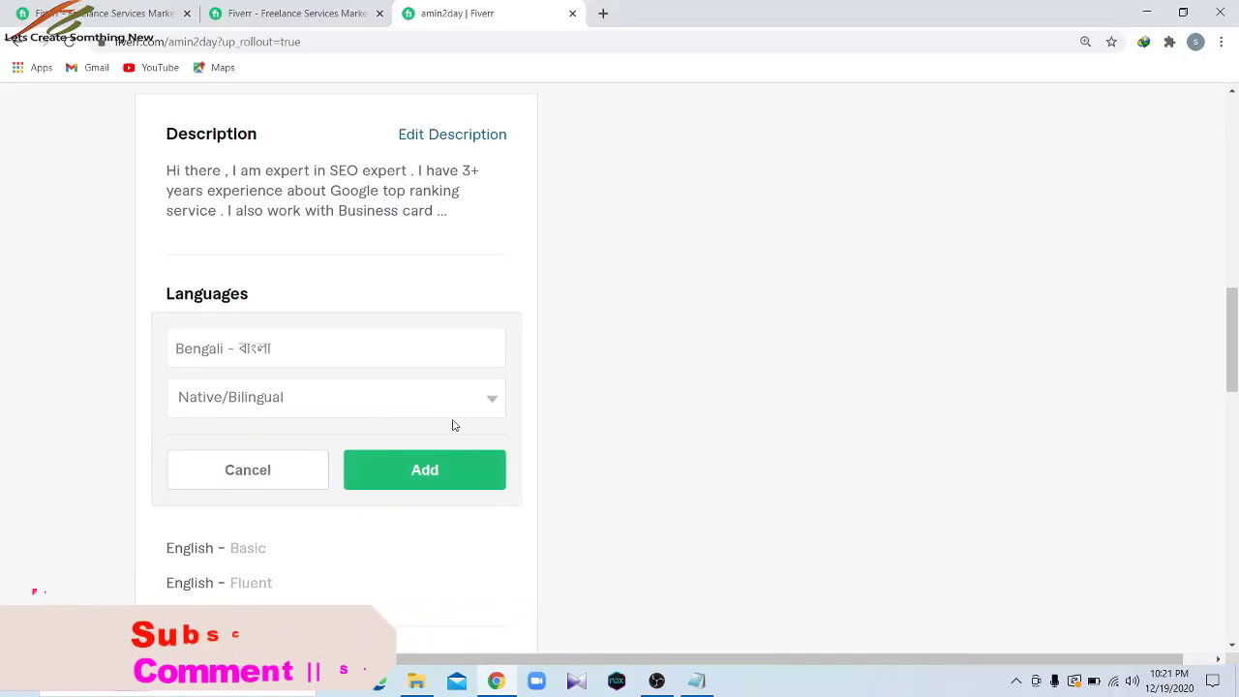
pyautogui.scroll(-1, 416, 477)
pyautogui.scroll(1, 416, 477)
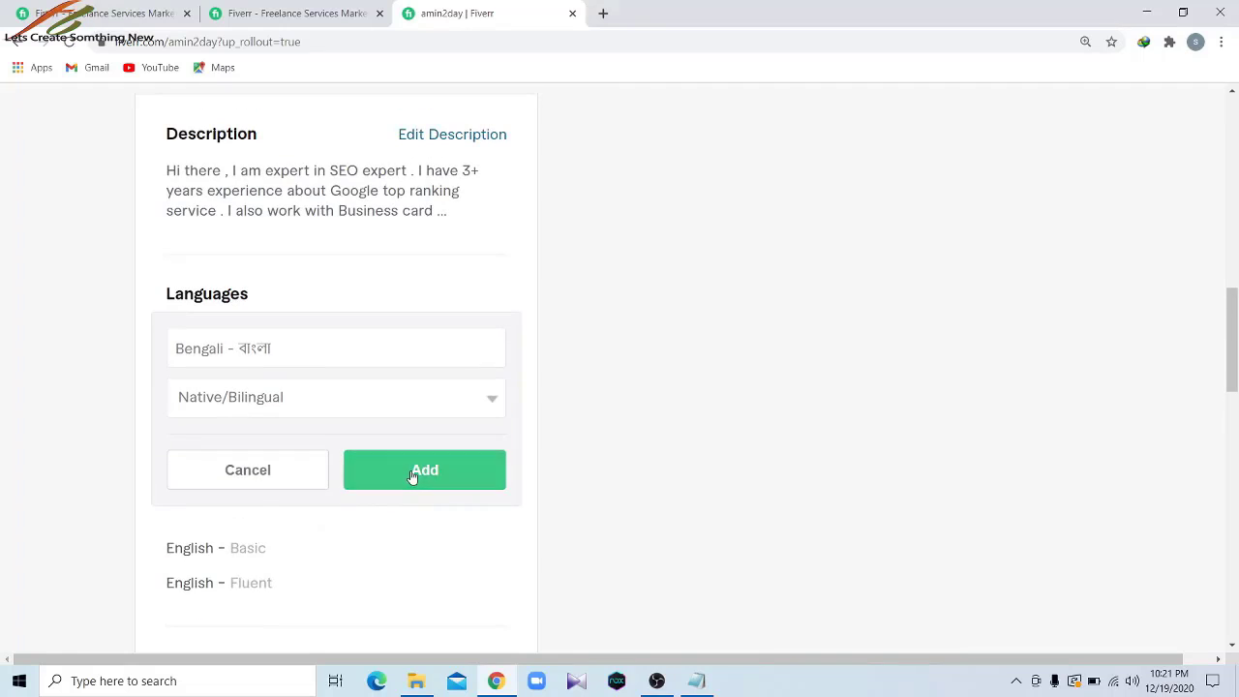
pyautogui.click(423, 470)
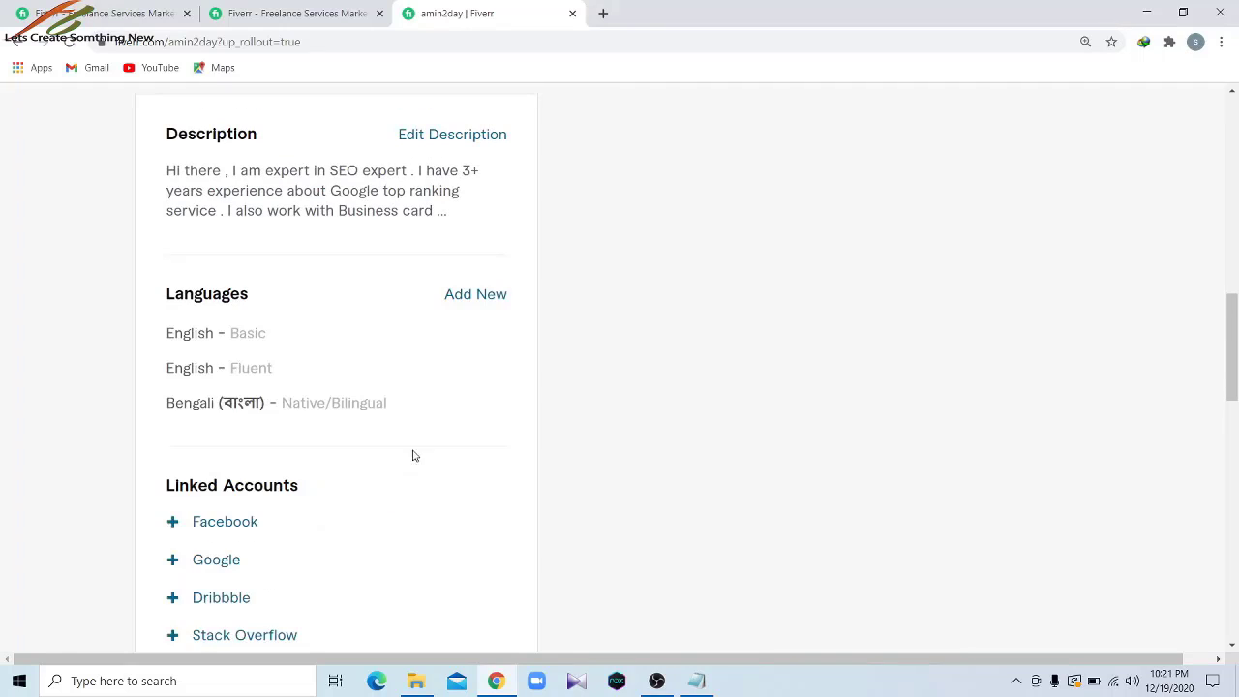
# - Add Hindi at the Basic level to the profile's languages
pyautogui.click(474, 298)
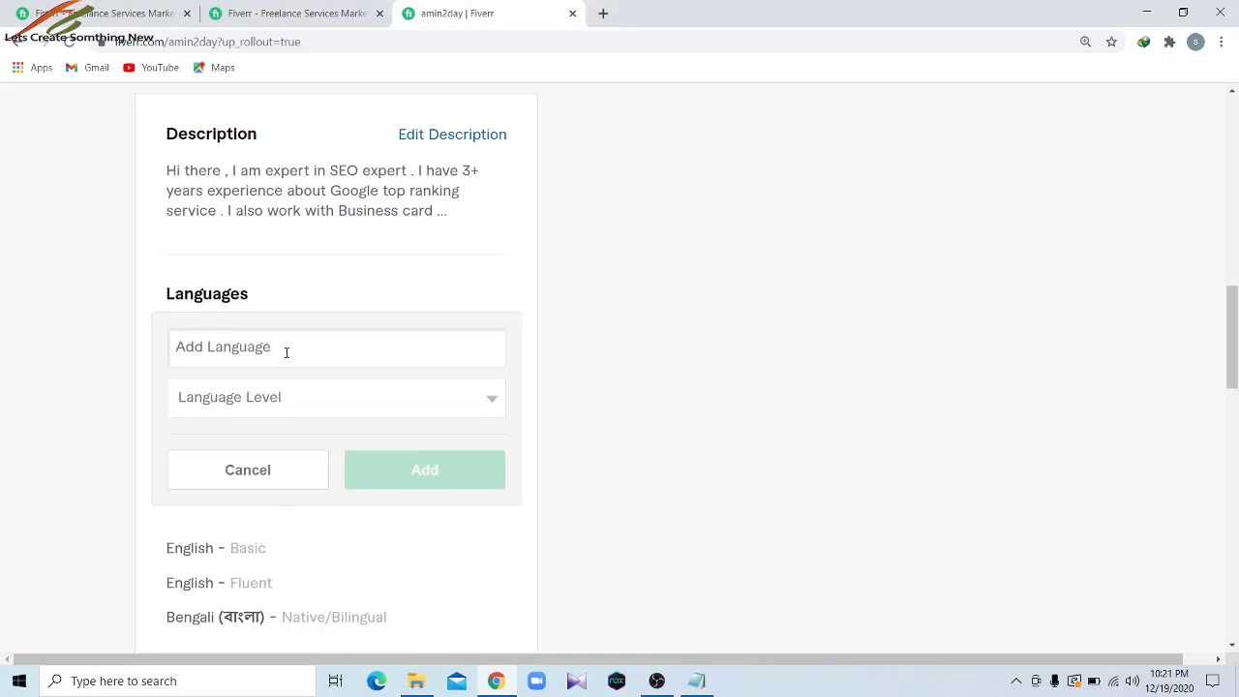
pyautogui.write('Hi')
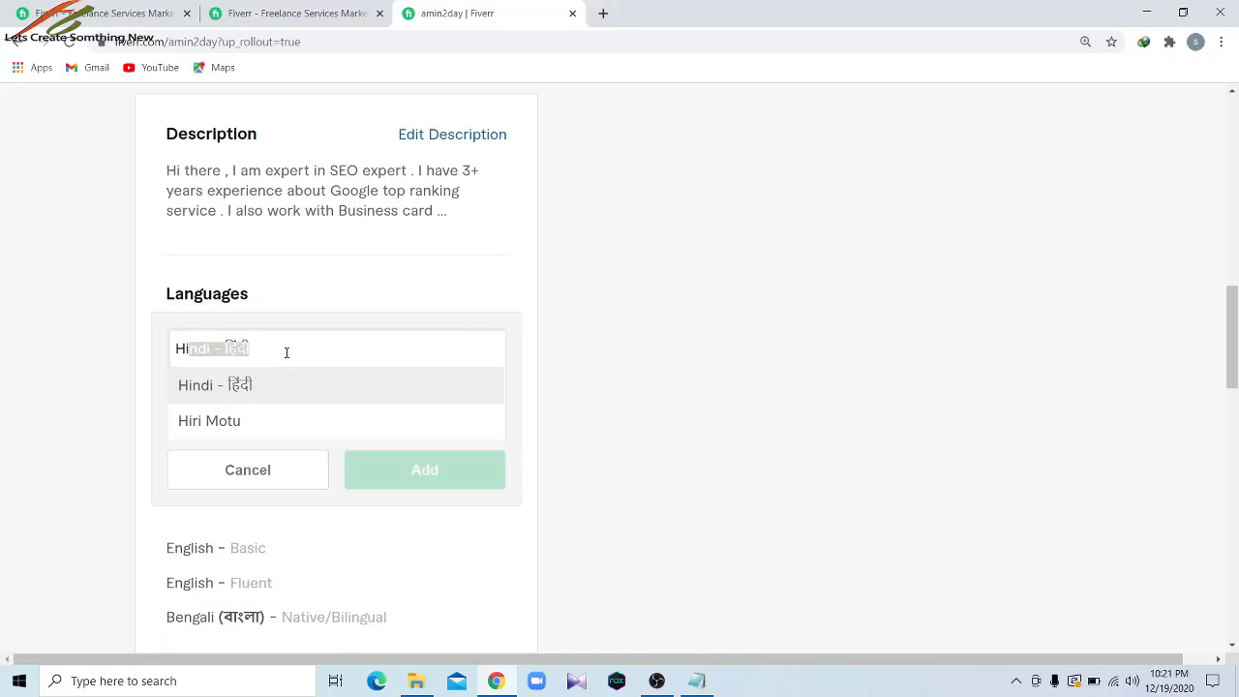
pyautogui.click(264, 393)
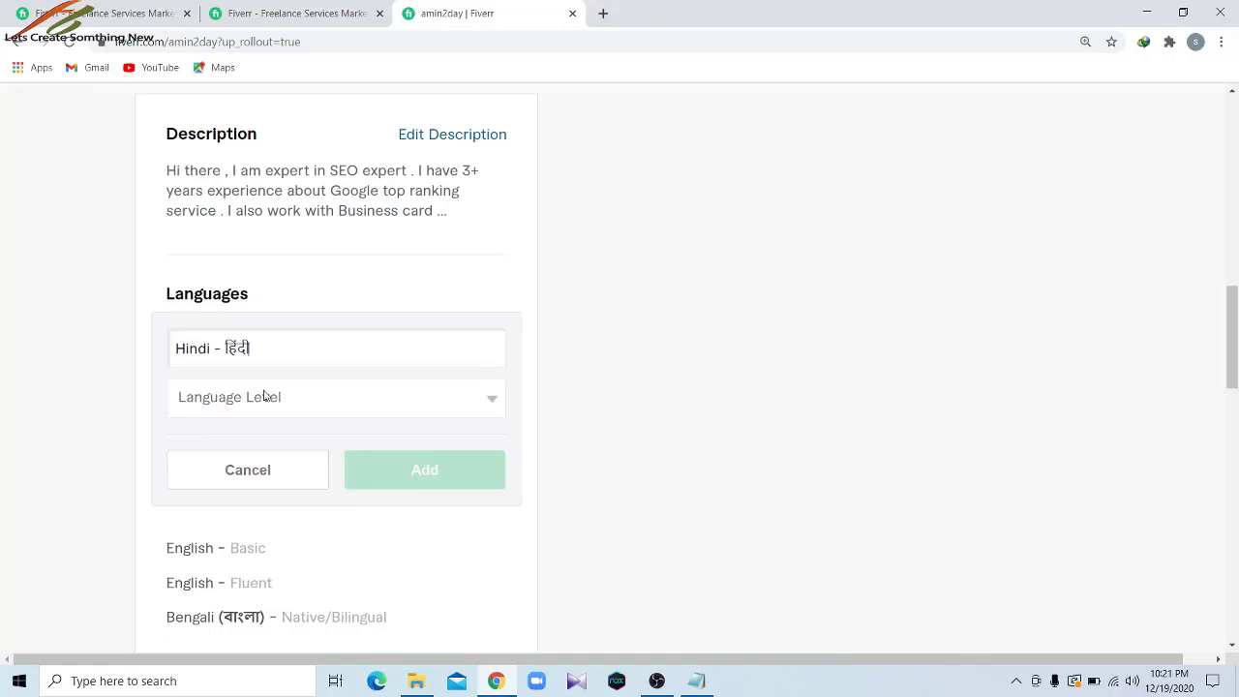
pyautogui.click(357, 407)
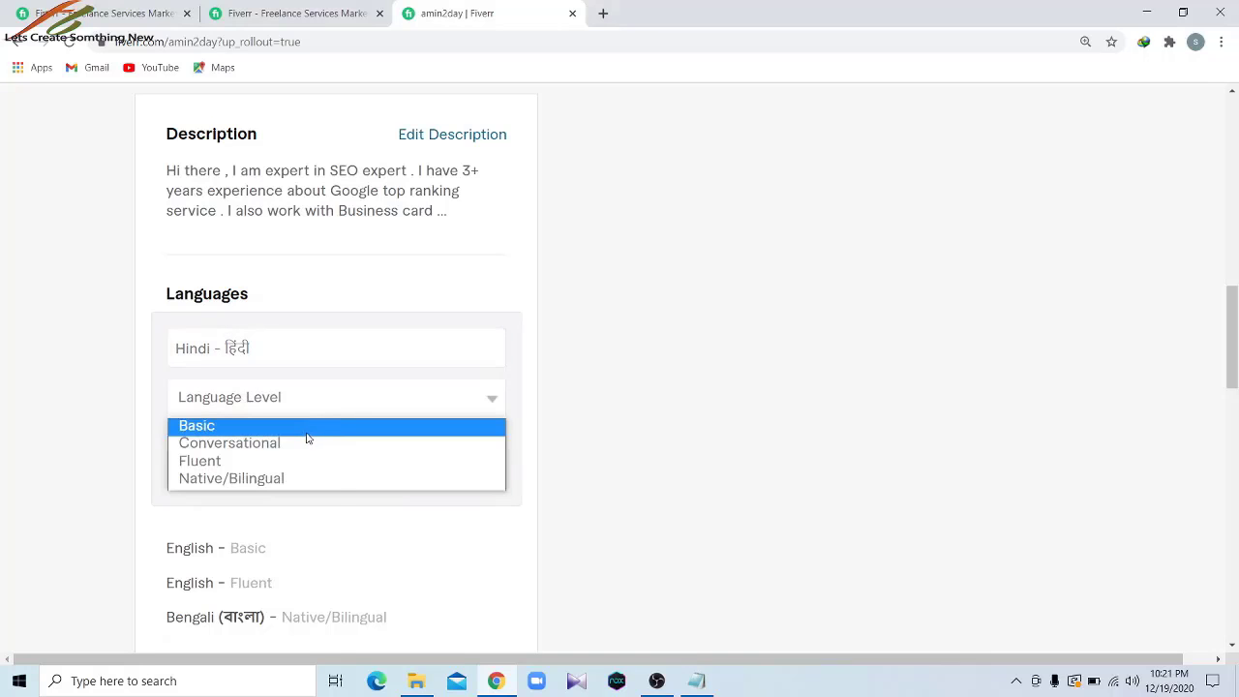
pyautogui.click(307, 432)
pyautogui.click(448, 475)
# - Look over the linked account options and the profile sections for skills, education and certification
pyautogui.scroll(-2, 370, 464)
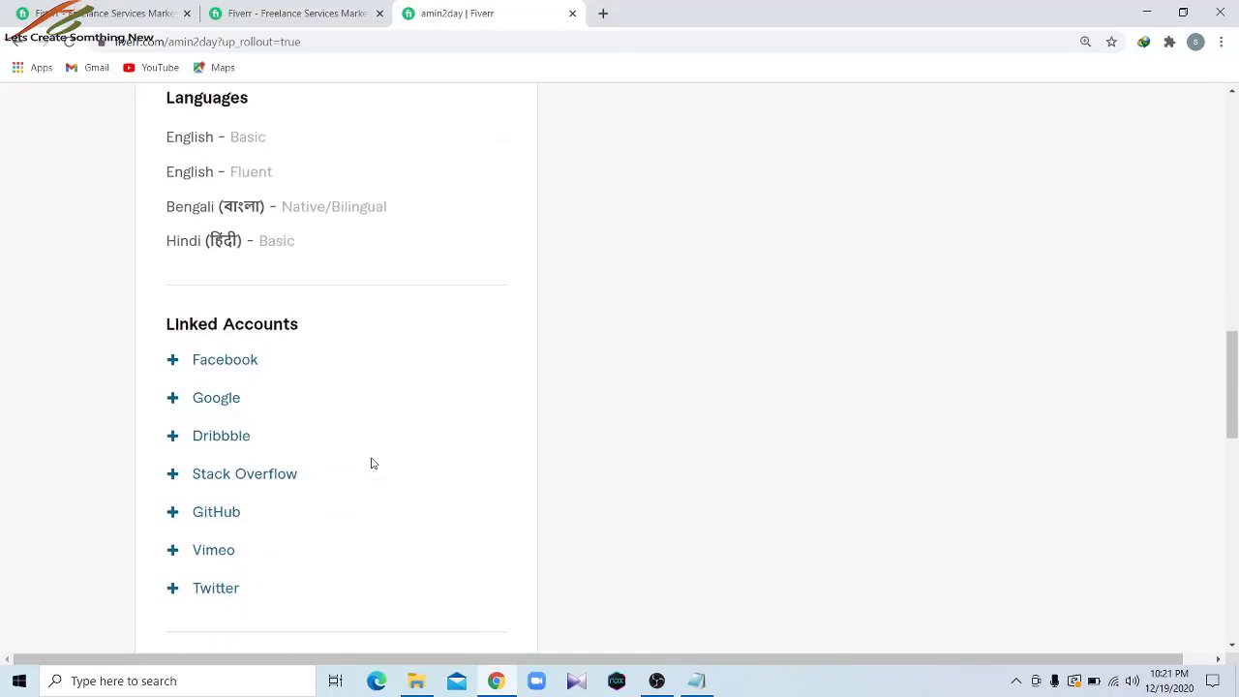
pyautogui.scroll(-1, 371, 463)
pyautogui.scroll(-1, 384, 438)
pyautogui.scroll(2, 387, 426)
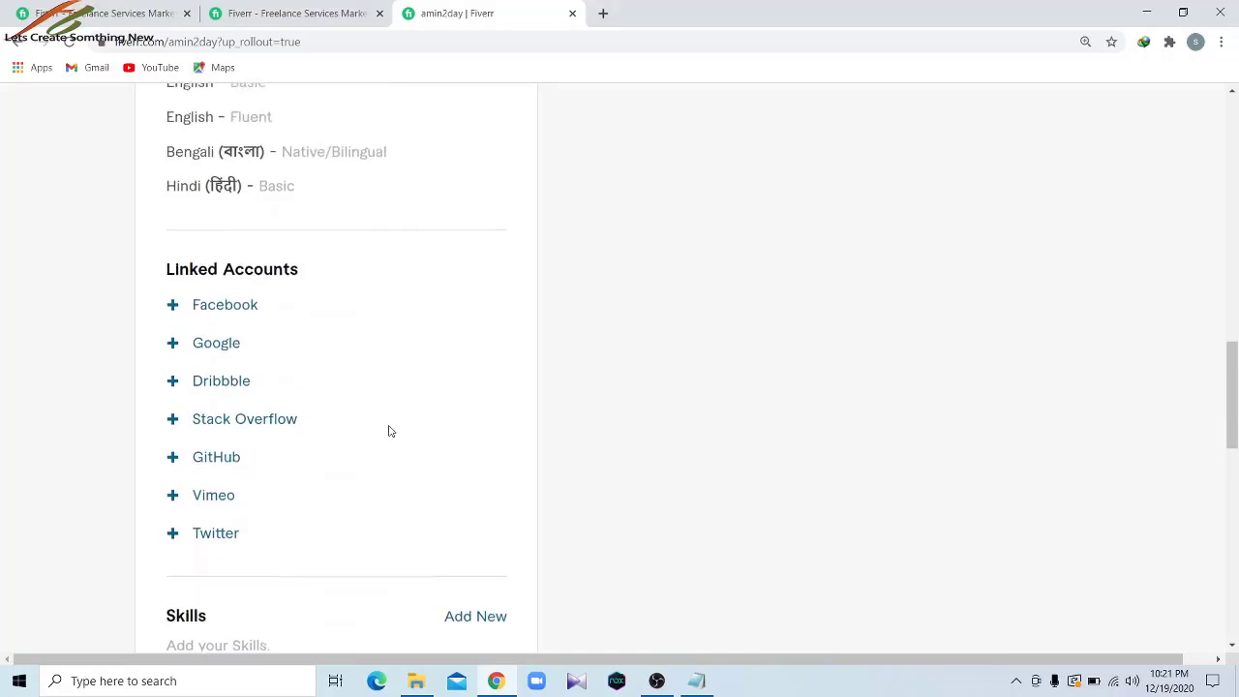
pyautogui.scroll(-1, 386, 406)
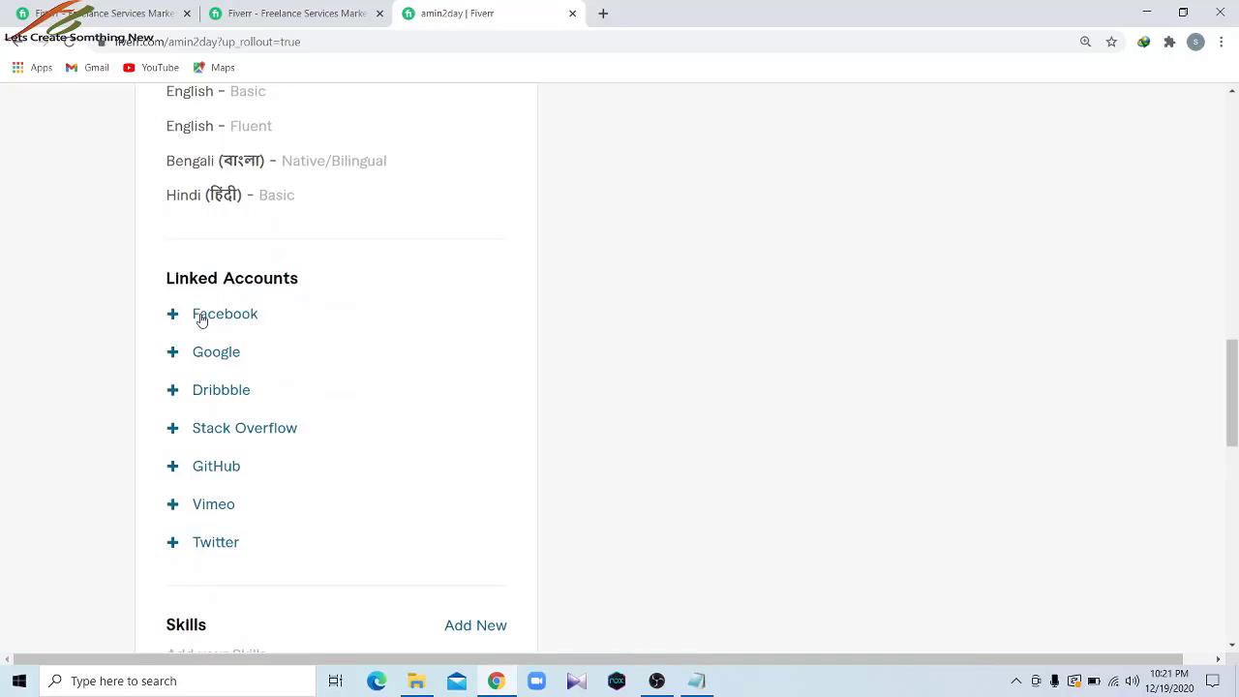
pyautogui.scroll(-3, 308, 317)
pyautogui.scroll(-1, 311, 323)
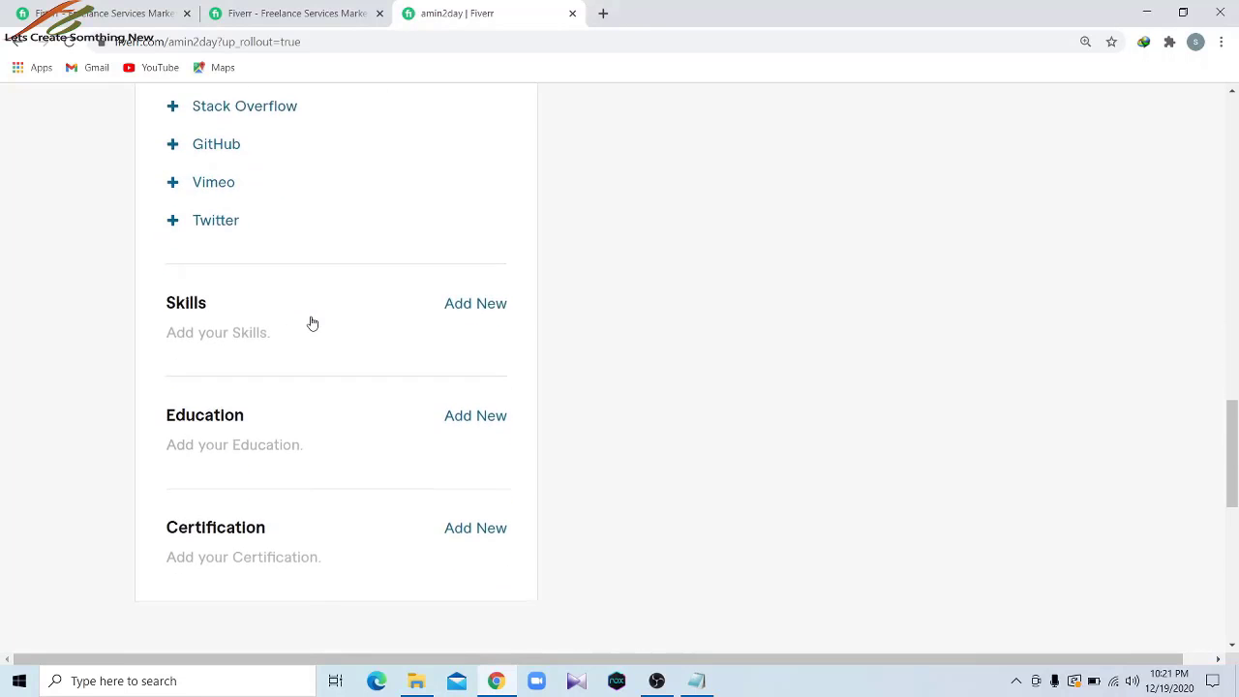
# - Add the suggested skill Seo to the profile with the experience level Expert
pyautogui.click(474, 304)
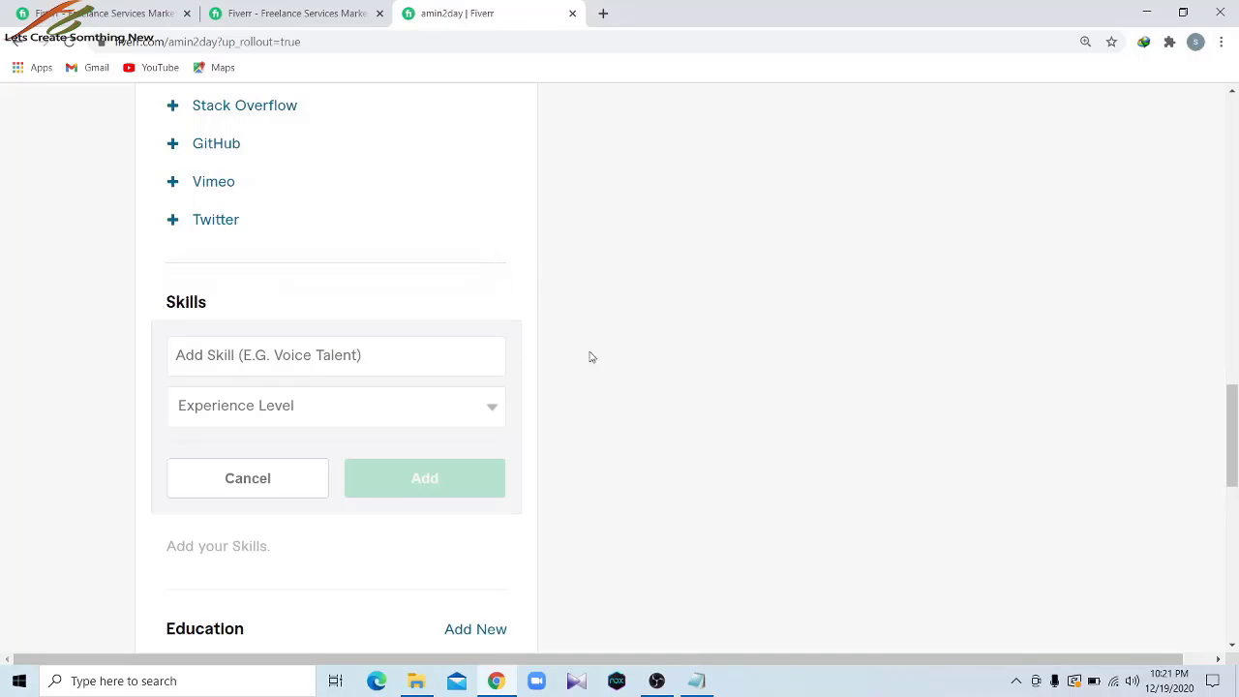
pyautogui.scroll(-3, 501, 495)
pyautogui.scroll(1, 500, 473)
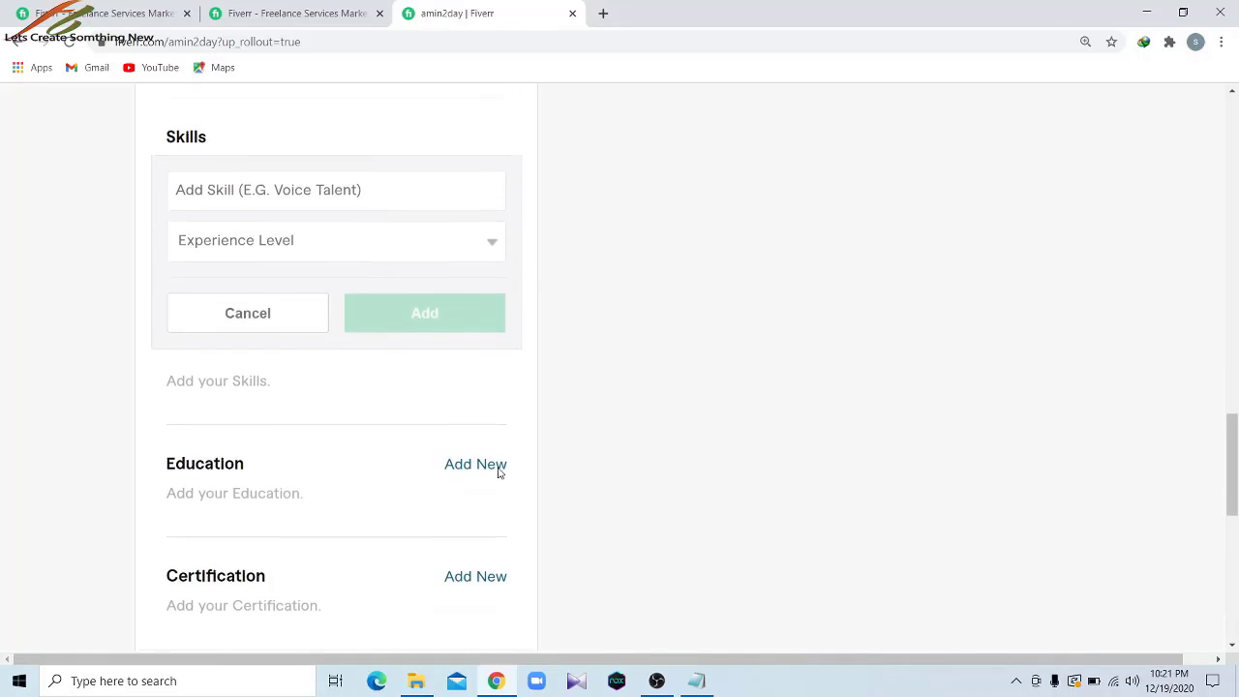
pyautogui.scroll(-3, 475, 448)
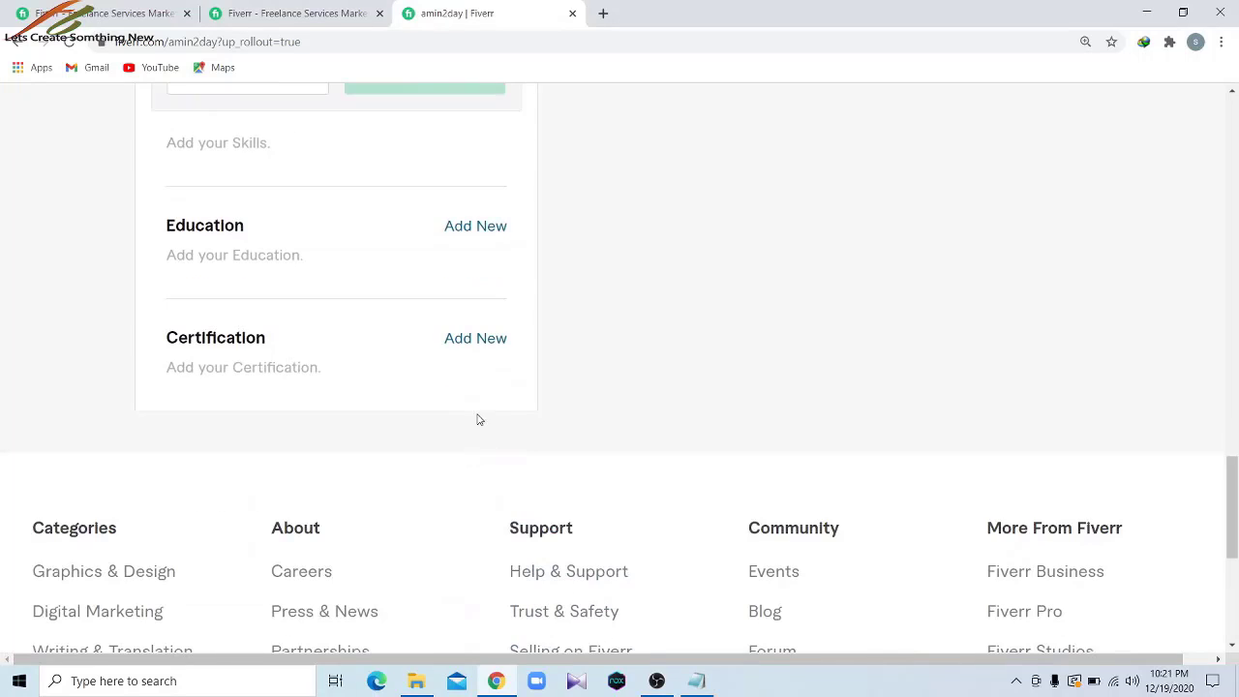
pyautogui.scroll(2, 409, 431)
pyautogui.scroll(3, 208, 249)
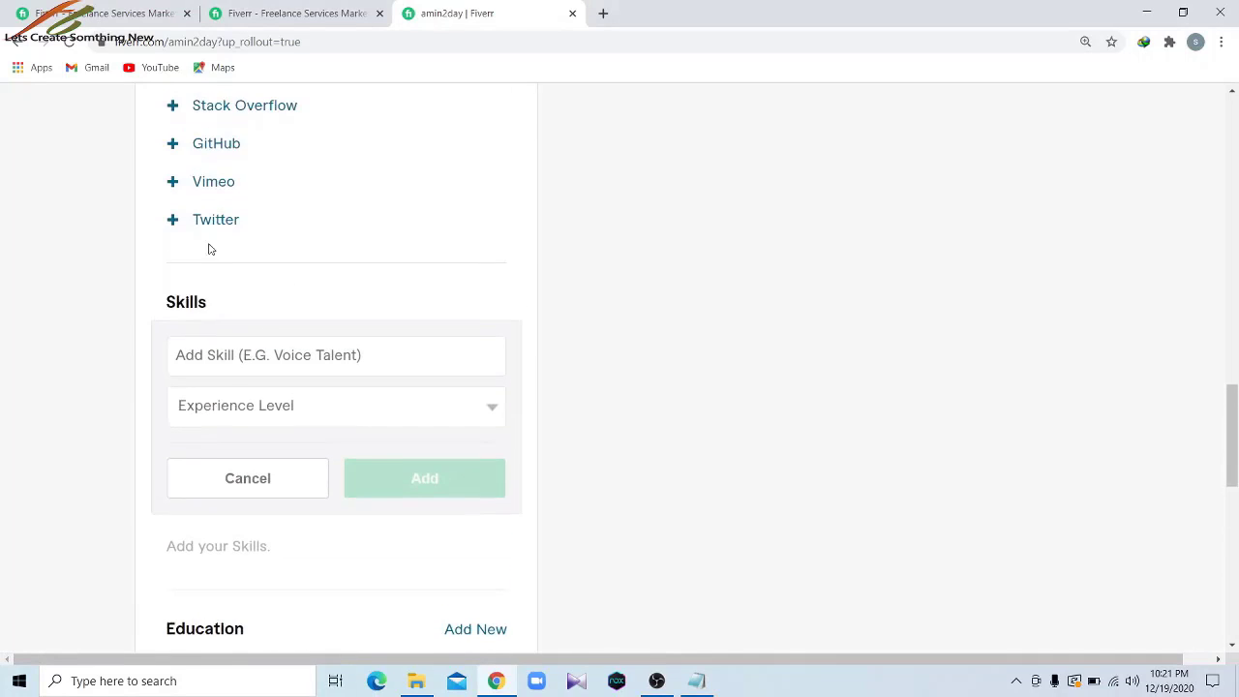
pyautogui.click(219, 359)
pyautogui.write('Ed')
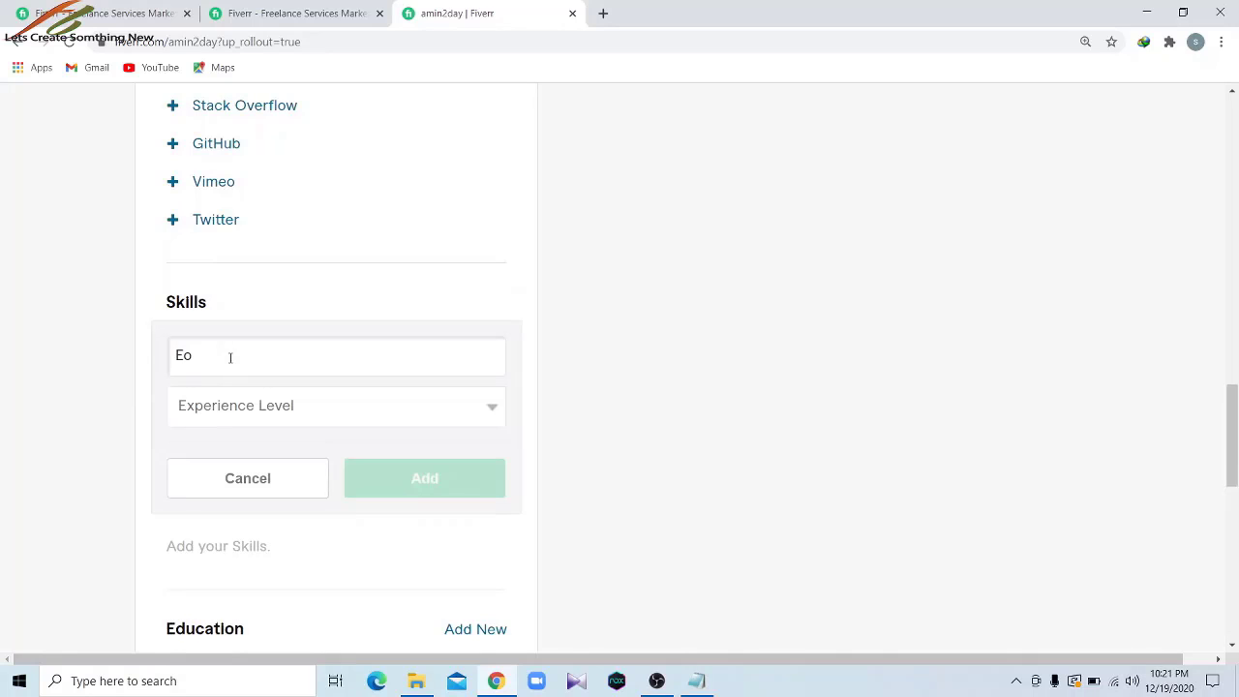
pyautogui.write('s')
pyautogui.press('BackSpace')
pyautogui.press('BackSpace')
pyautogui.press('BackSpace')
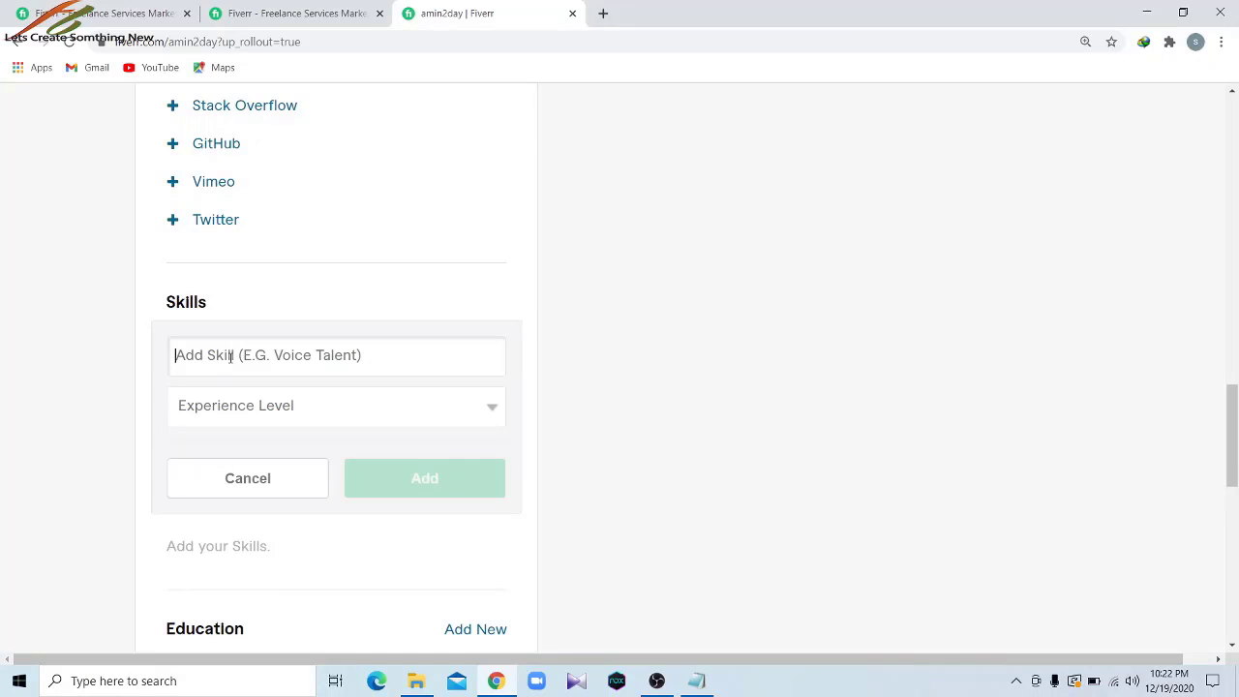
pyautogui.write('Seo')
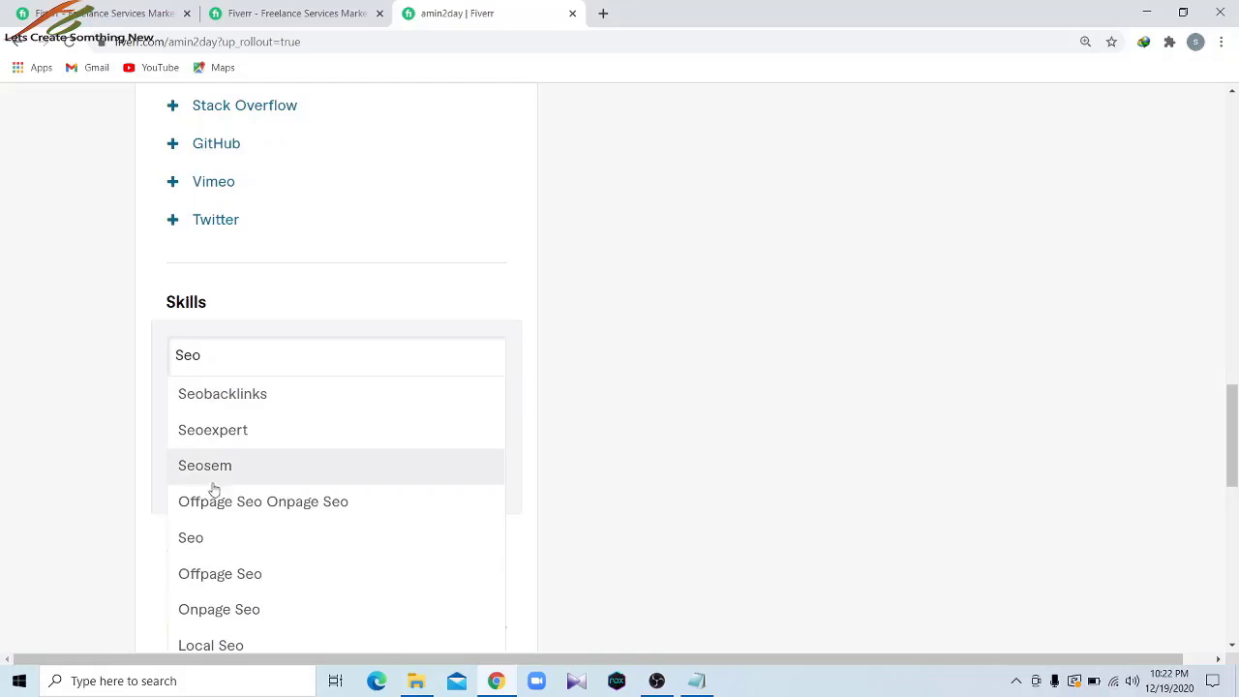
pyautogui.click(210, 543)
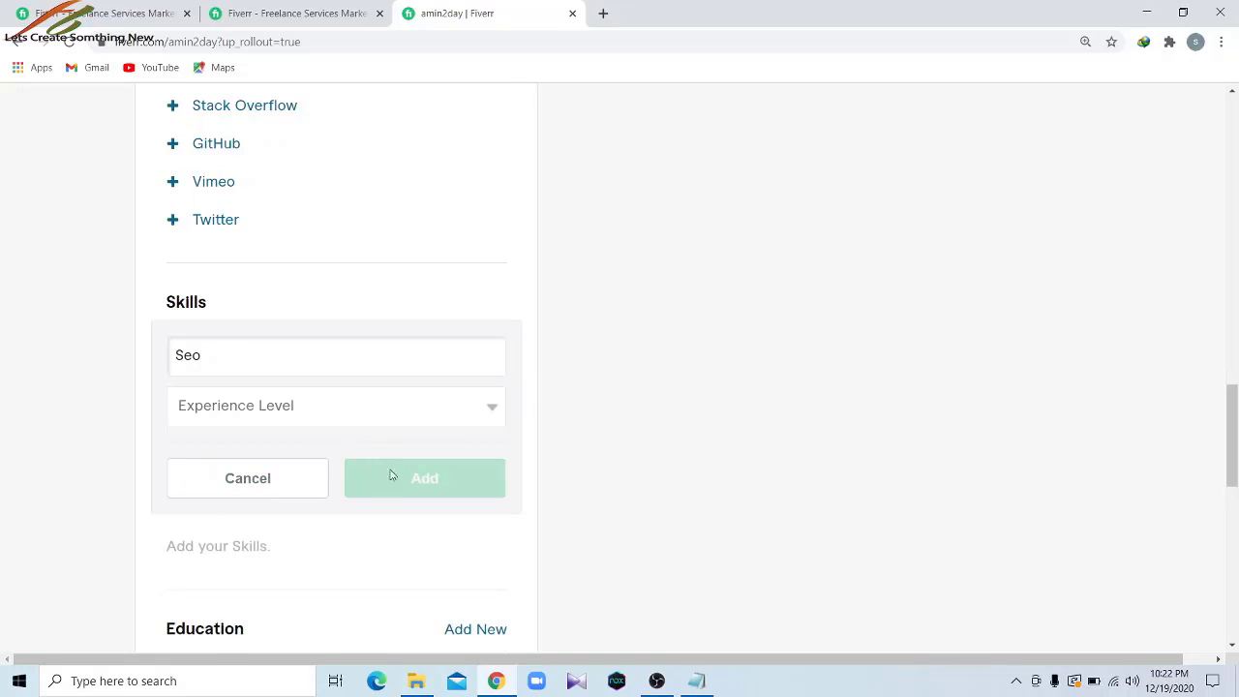
pyautogui.click(302, 414)
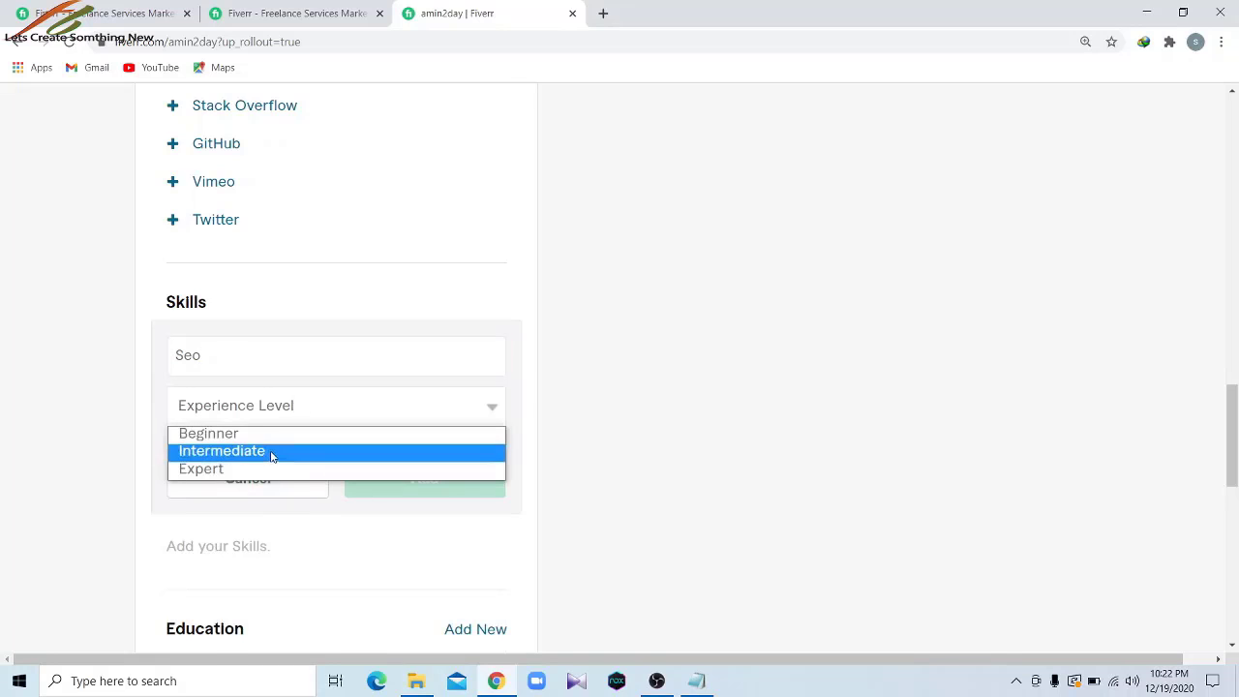
pyautogui.click(241, 470)
pyautogui.click(424, 481)
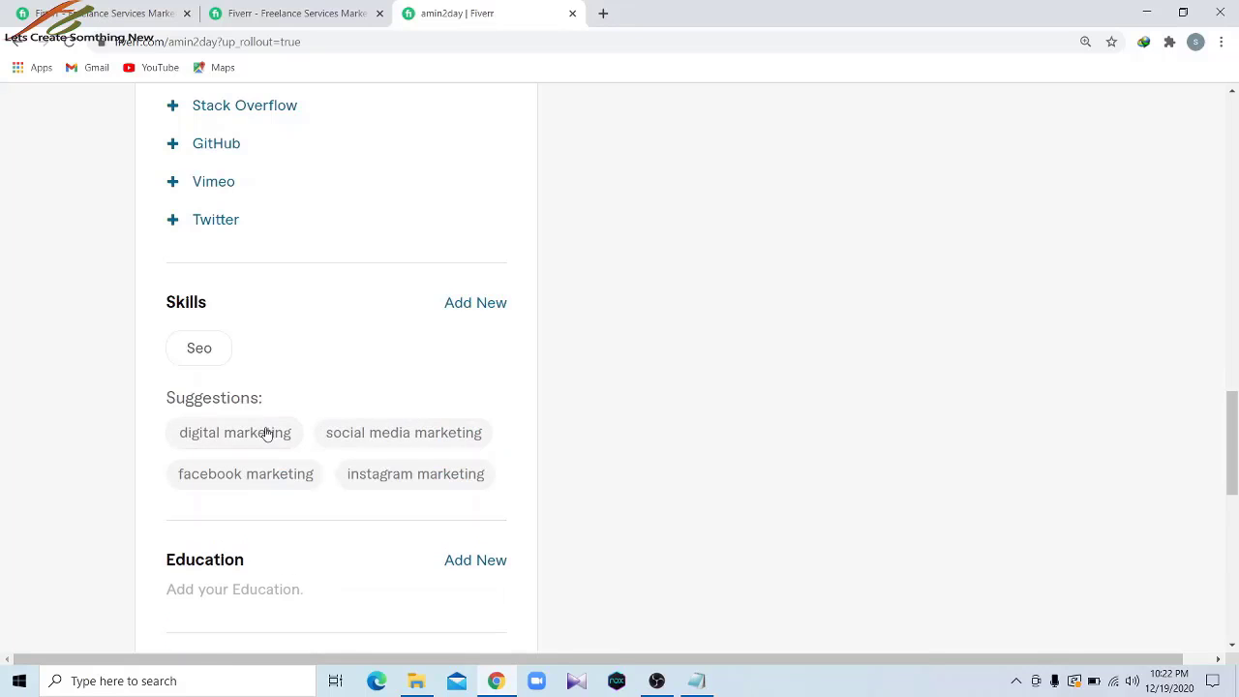
# - Add the suggested skill Digital Marketing to the profile with the experience level Expert
pyautogui.click(263, 432)
pyautogui.click(406, 405)
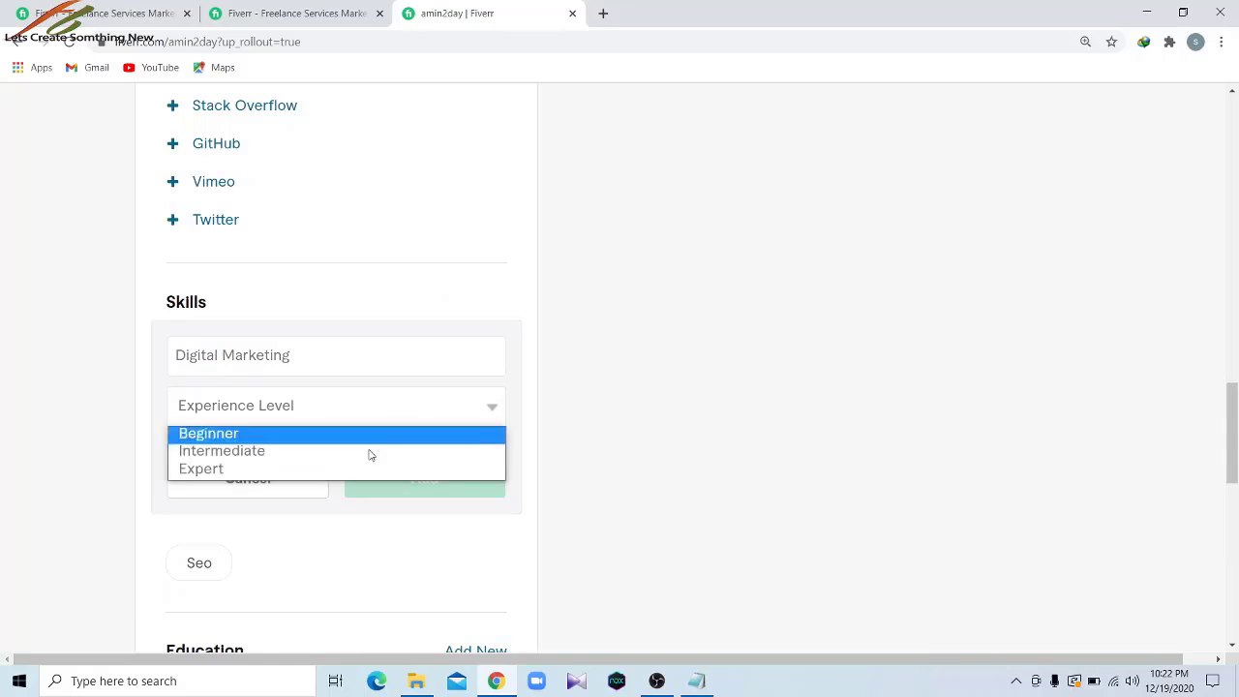
pyautogui.click(354, 467)
pyautogui.click(425, 477)
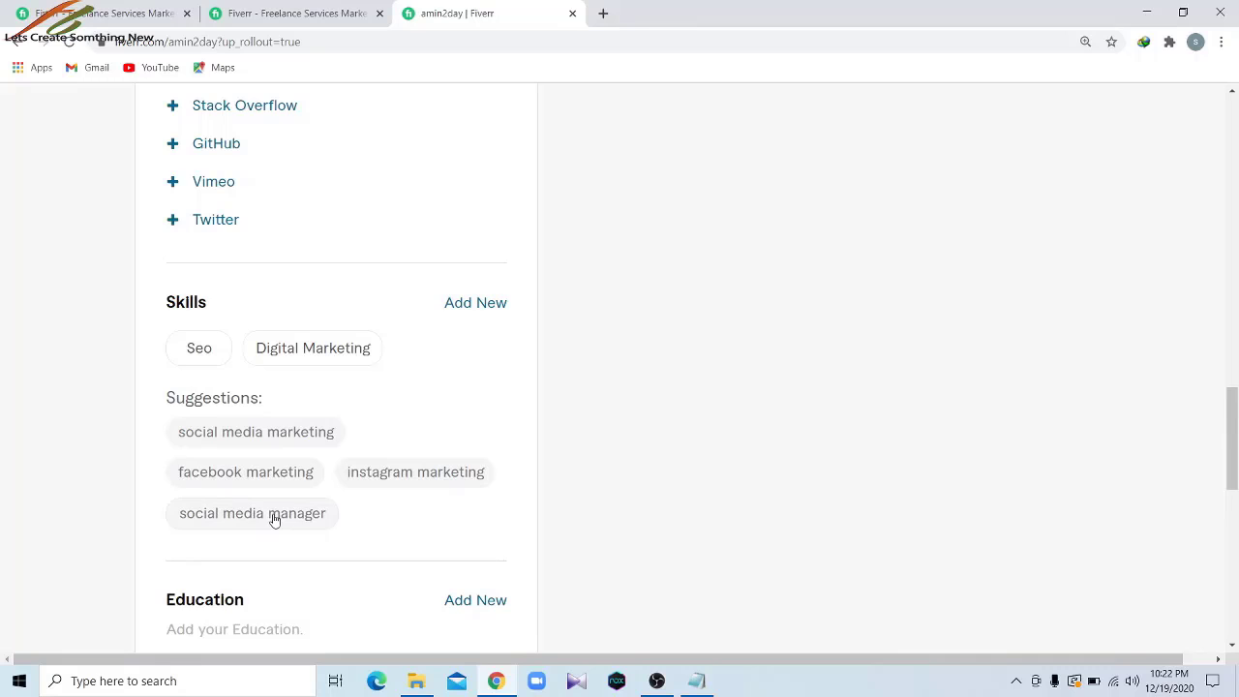
# - Add the suggested skill Social Media Manager to the profile with the experience level Expert
pyautogui.click(274, 520)
pyautogui.click(461, 414)
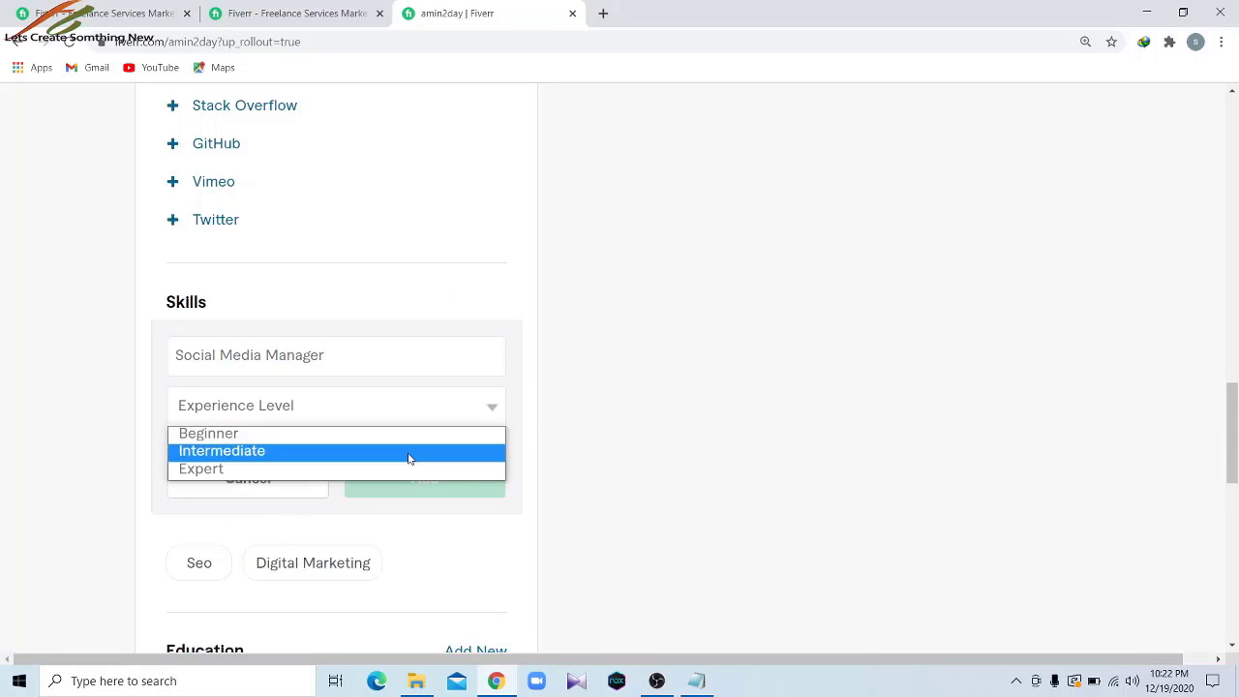
pyautogui.click(409, 468)
pyautogui.click(484, 478)
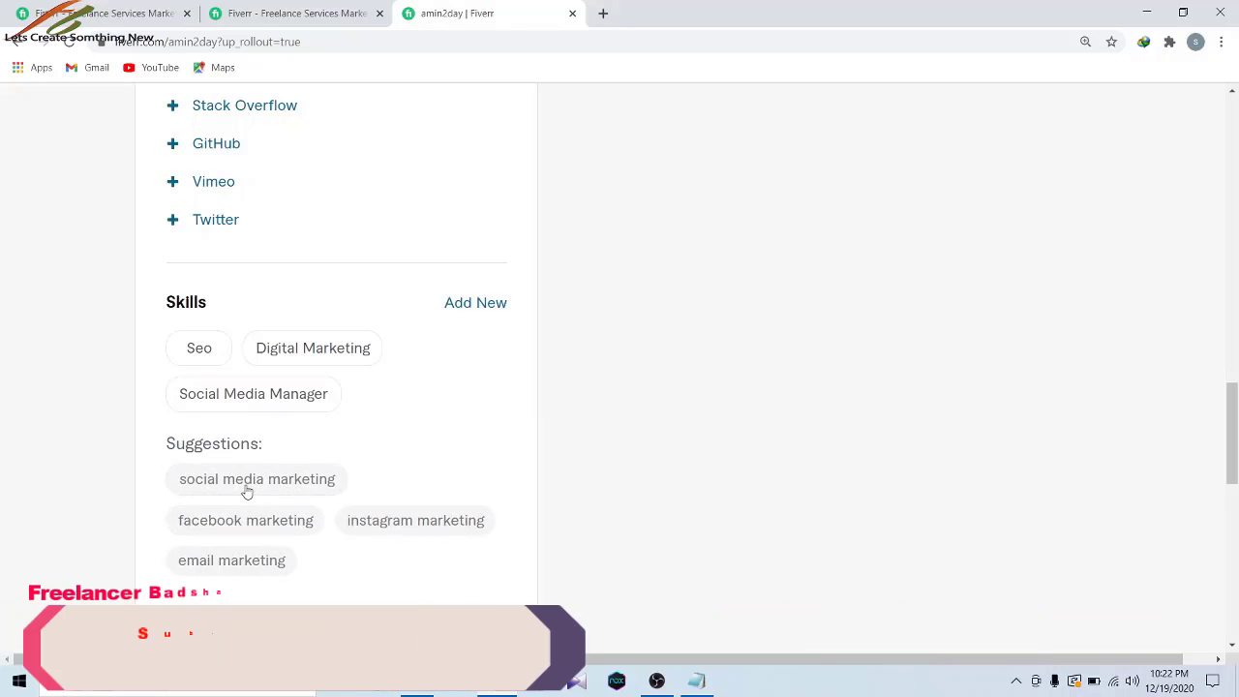
# - Add the suggested skill Social Media Marketing to the profile with the experience level Expert
pyautogui.click(247, 479)
pyautogui.click(434, 406)
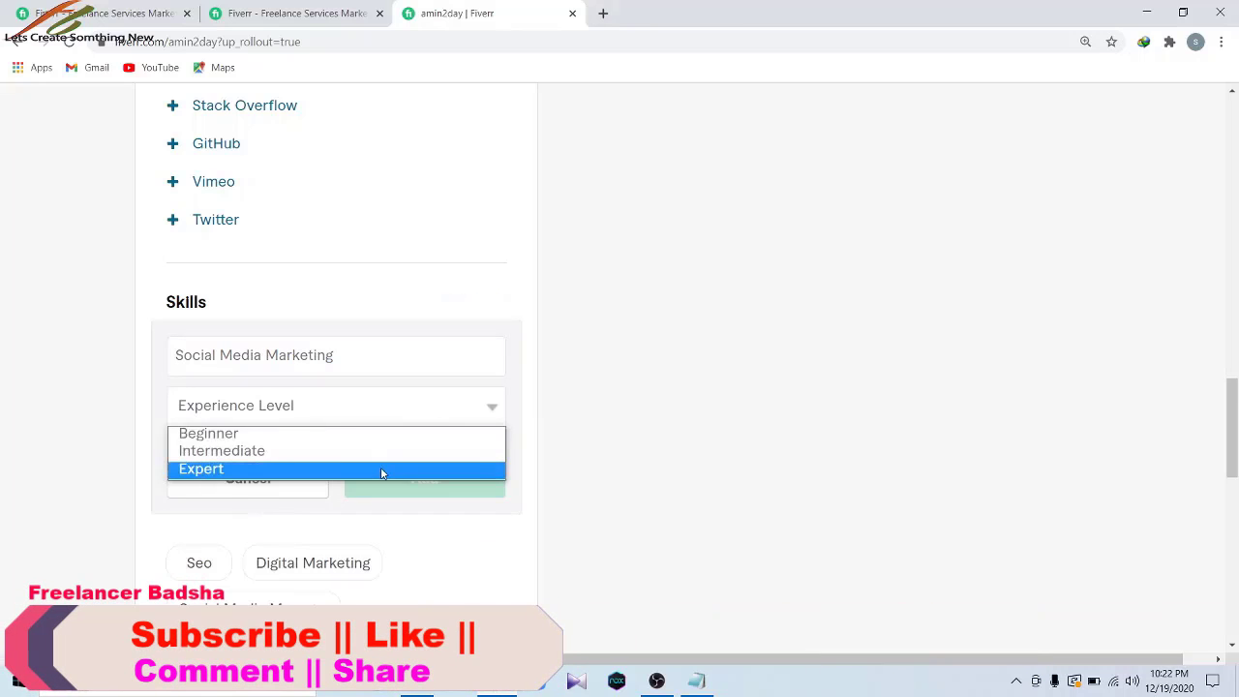
pyautogui.click(382, 470)
pyautogui.click(419, 477)
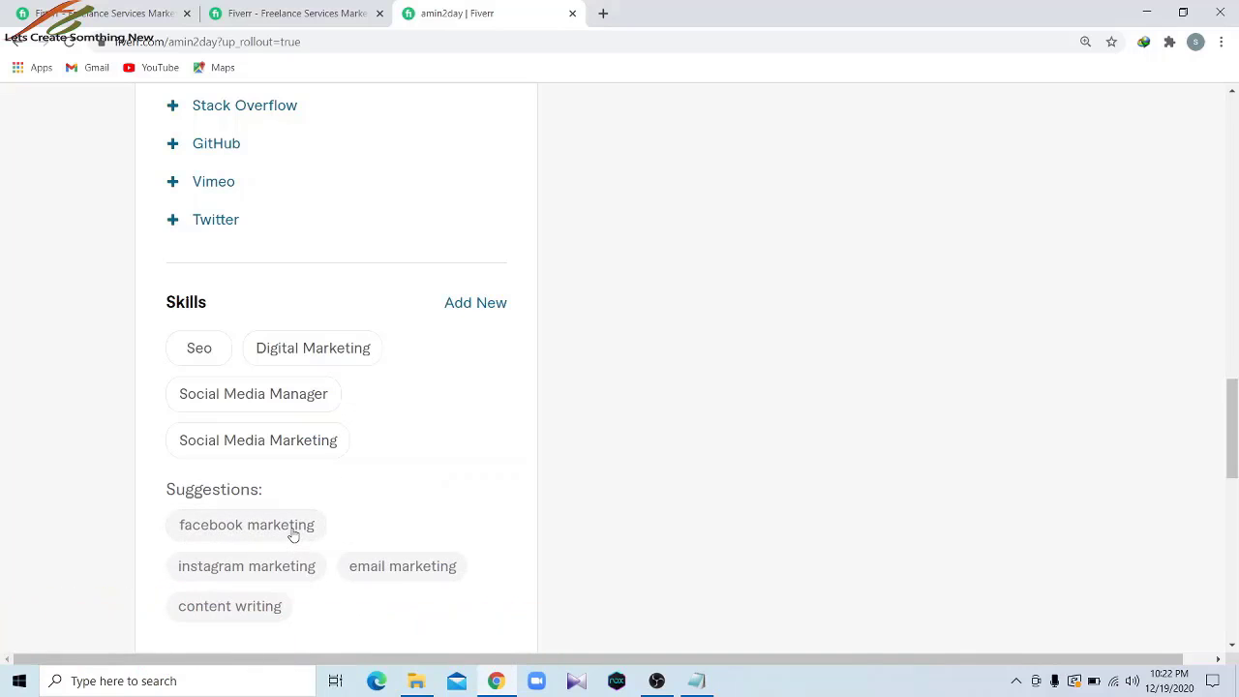
# - Add the suggested skill Facebook Marketing to the profile with the experience level Expert
pyautogui.click(293, 534)
pyautogui.click(432, 420)
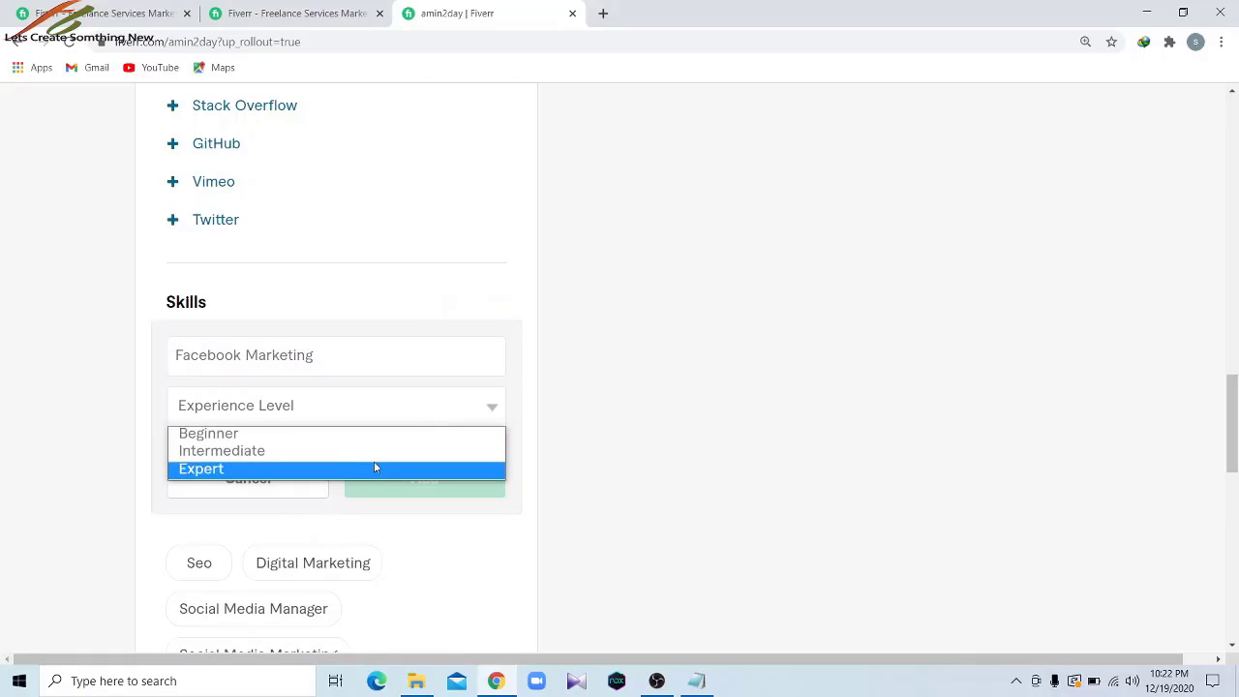
pyautogui.click(376, 467)
pyautogui.click(423, 475)
# - Add a new skill by searching for "Busi", choosing Busines Card and setting the experience level to Expert
pyautogui.scroll(-2, 360, 477)
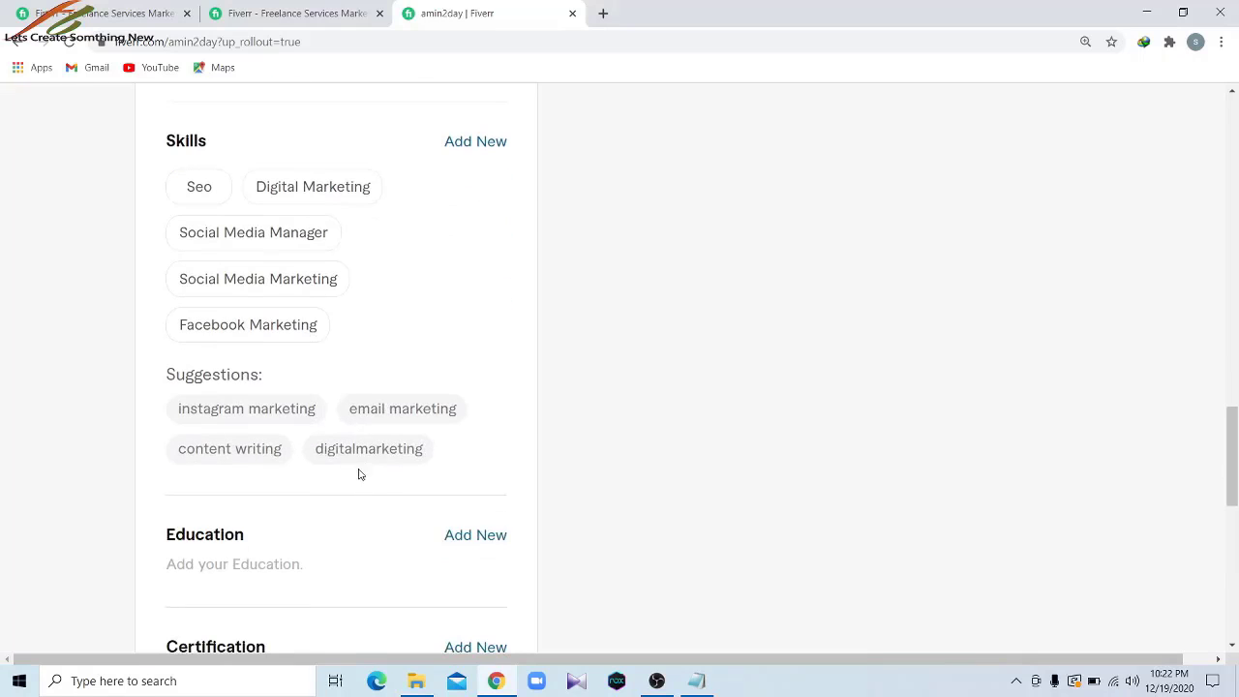
pyautogui.scroll(2, 290, 319)
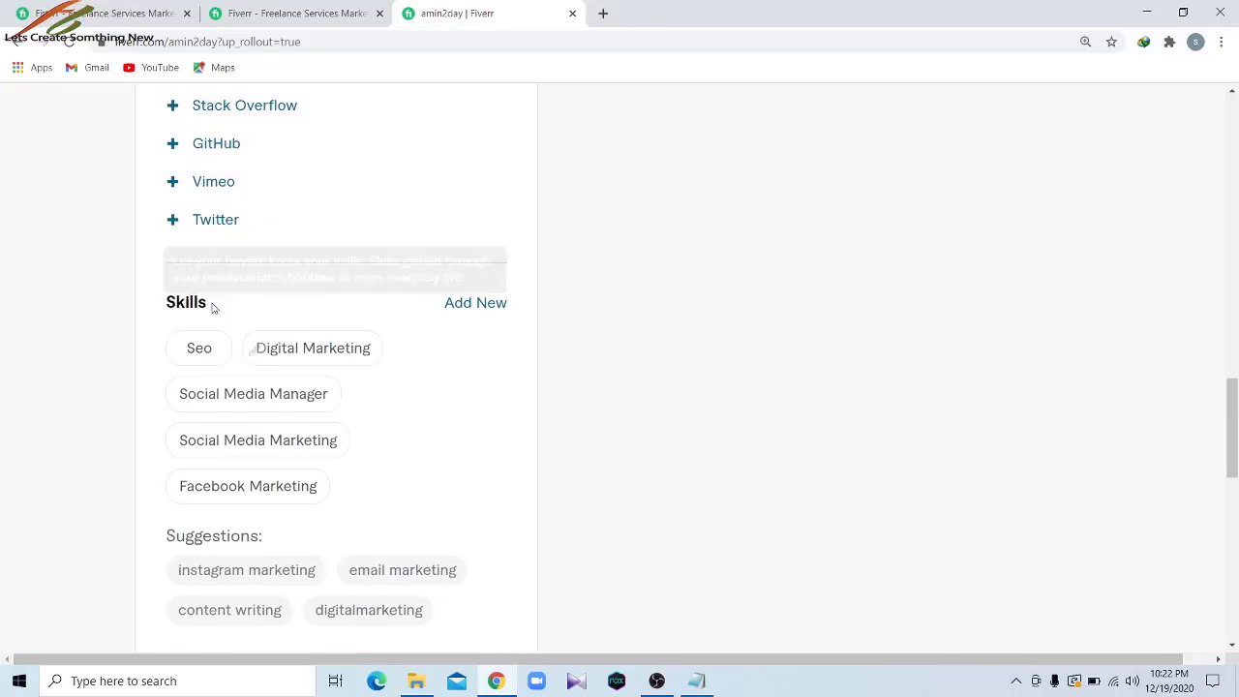
pyautogui.scroll(-2, 381, 416)
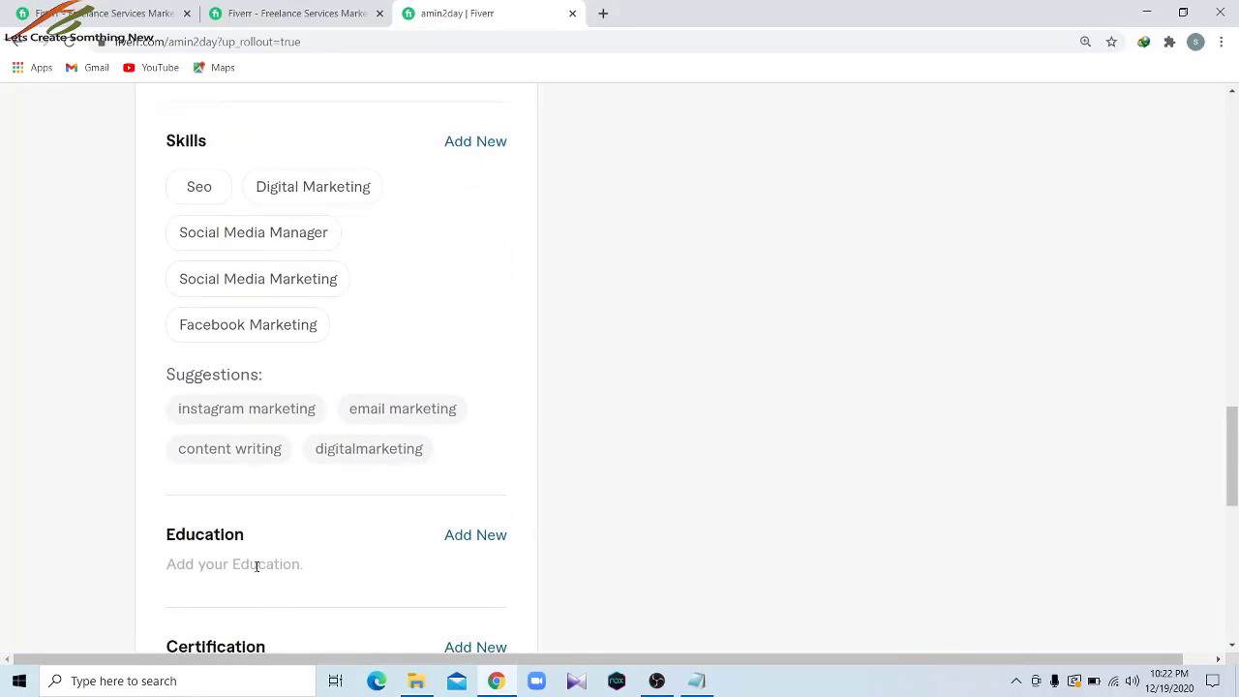
pyautogui.scroll(1, 329, 503)
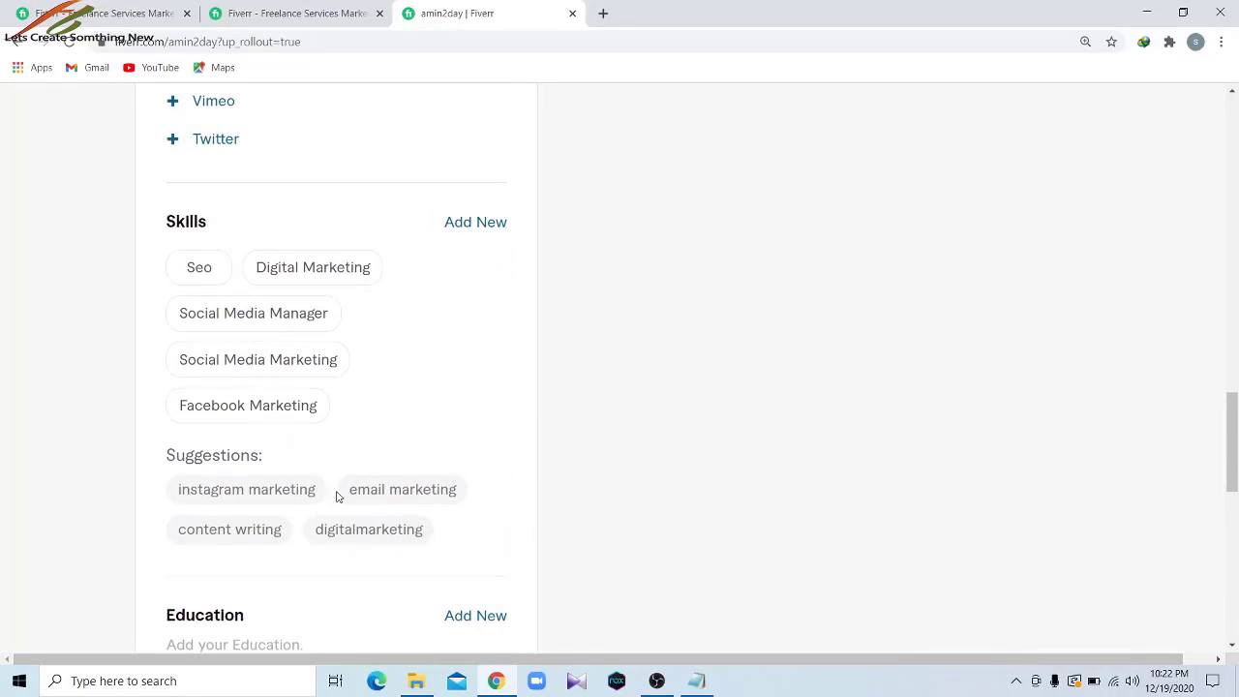
pyautogui.click(462, 221)
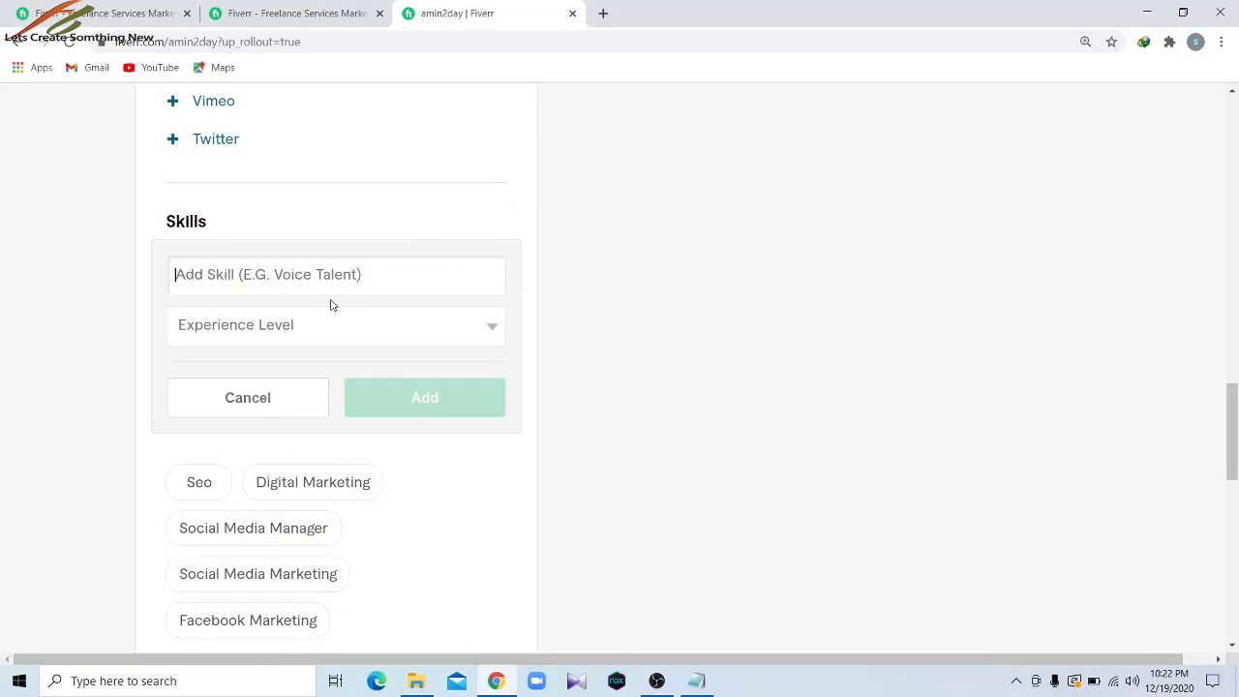
pyautogui.write('Bu')
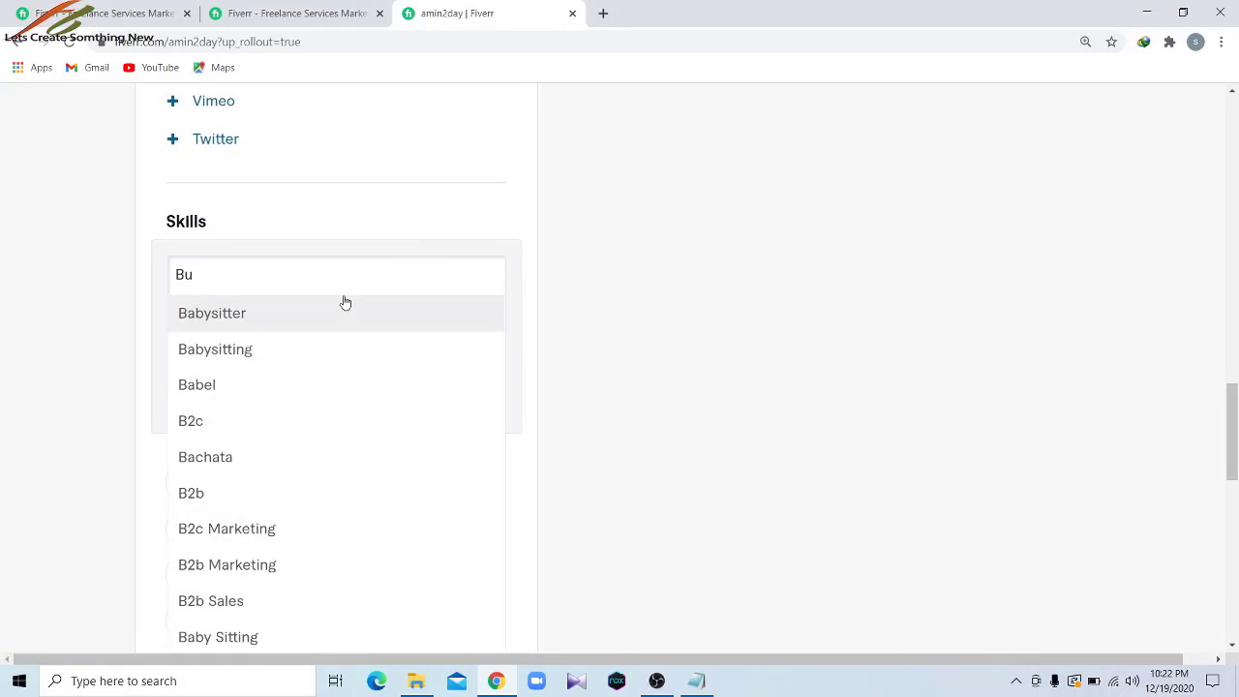
pyautogui.write('s')
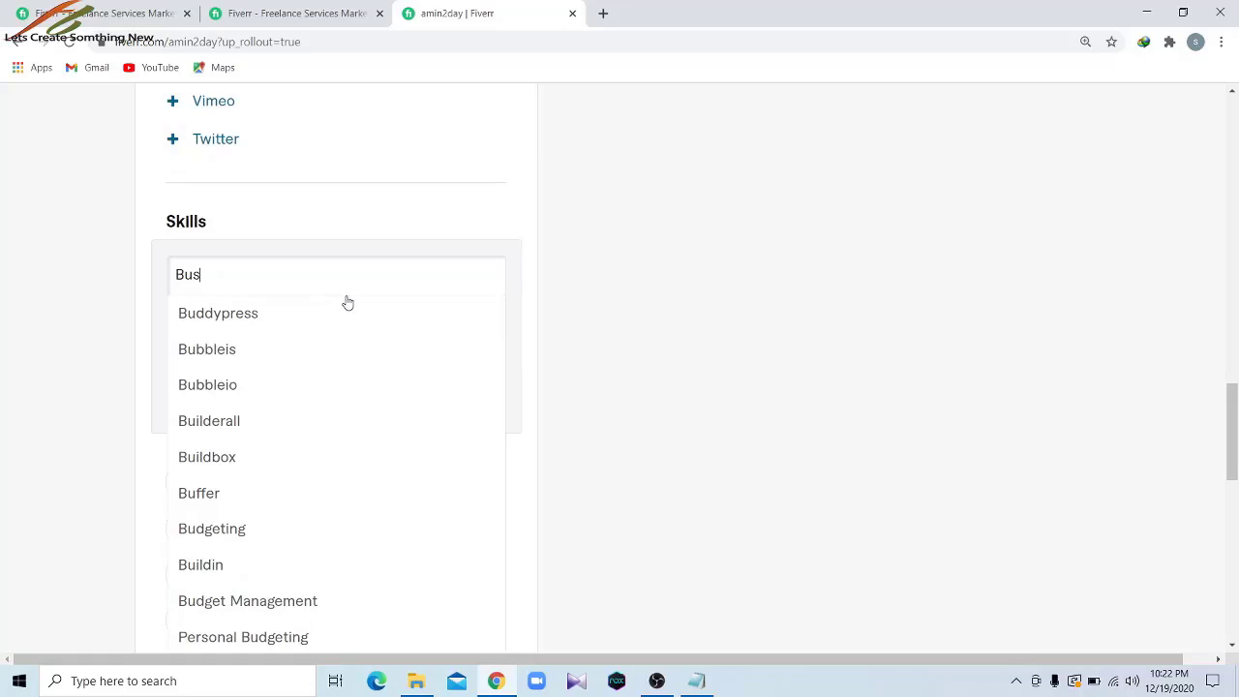
pyautogui.write('i')
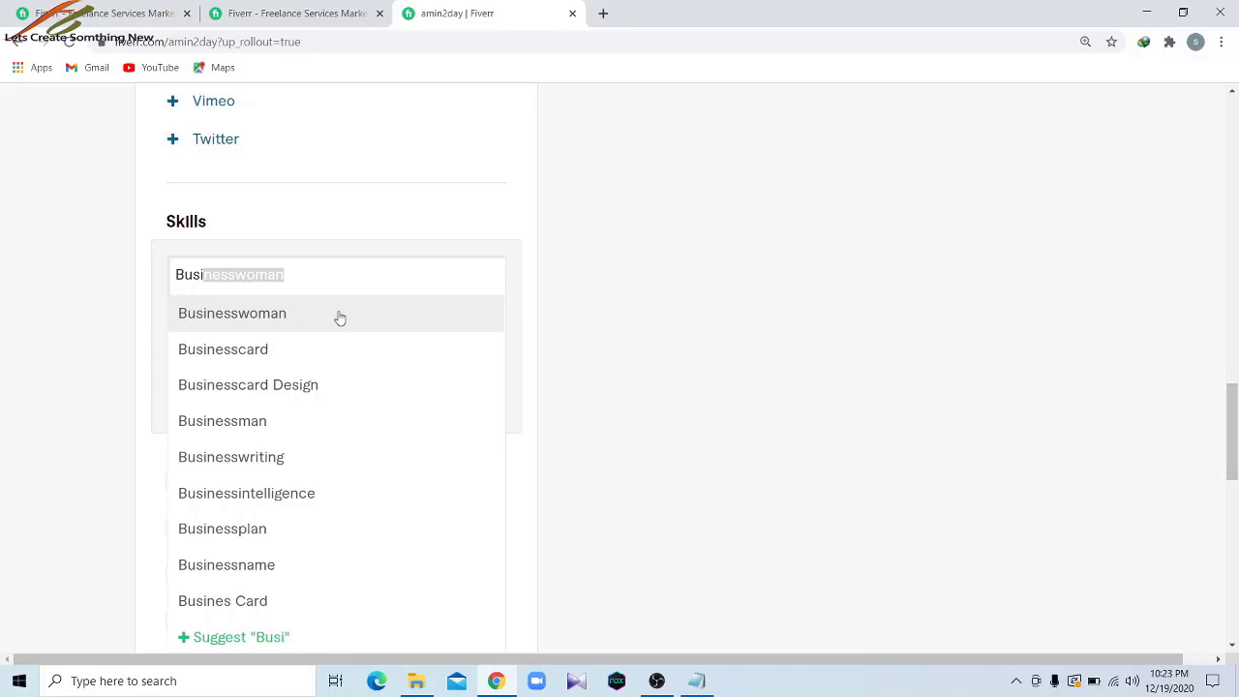
pyautogui.click(274, 604)
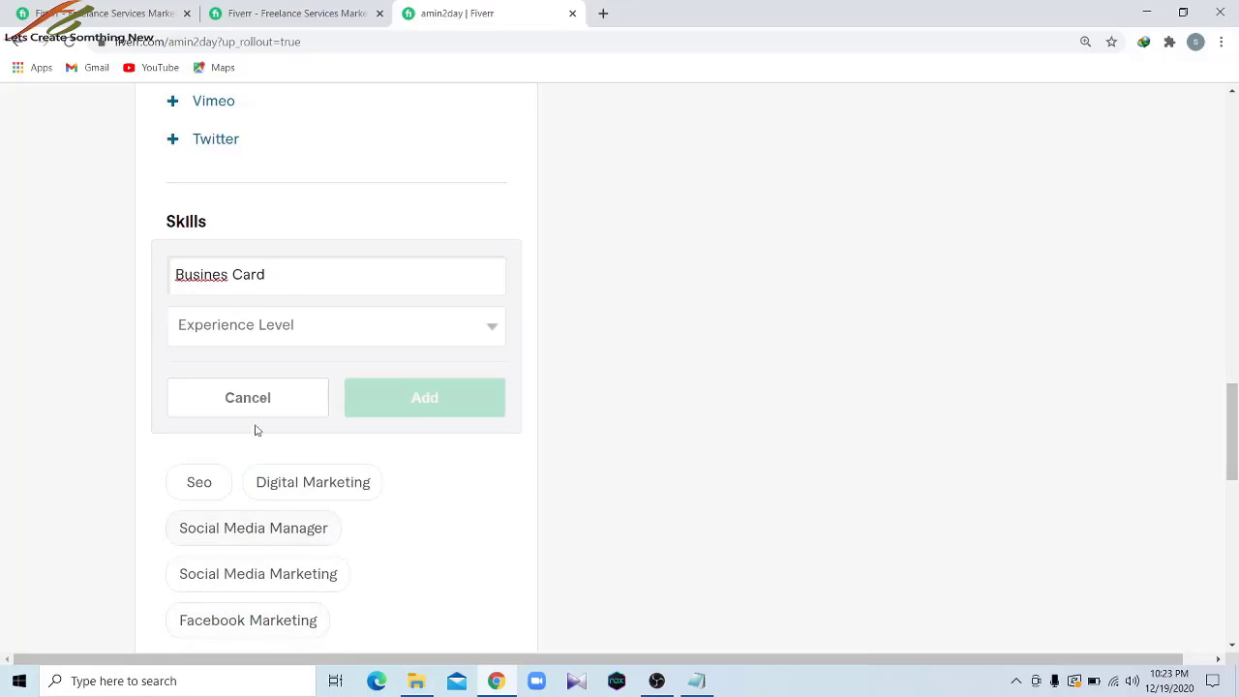
pyautogui.click(360, 327)
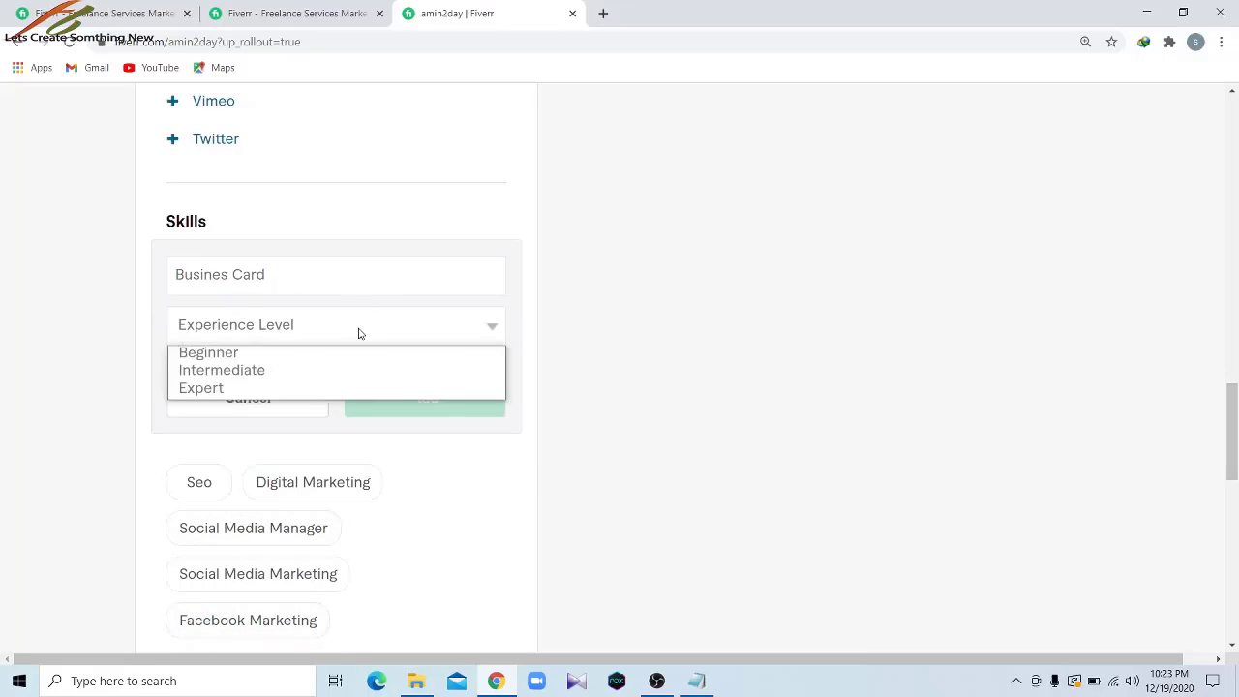
pyautogui.click(315, 391)
pyautogui.click(400, 395)
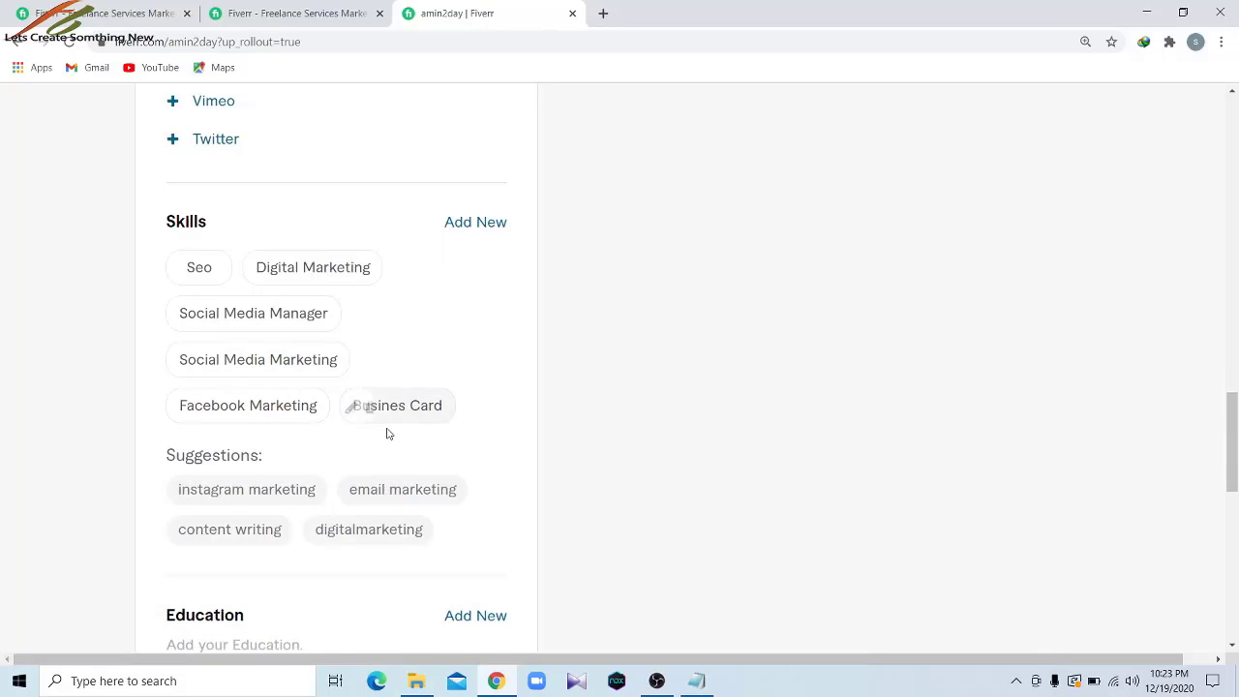
# - Add the suggested skill Digitalmarketing to the profile with the experience level Expert
pyautogui.click(403, 524)
pyautogui.click(327, 327)
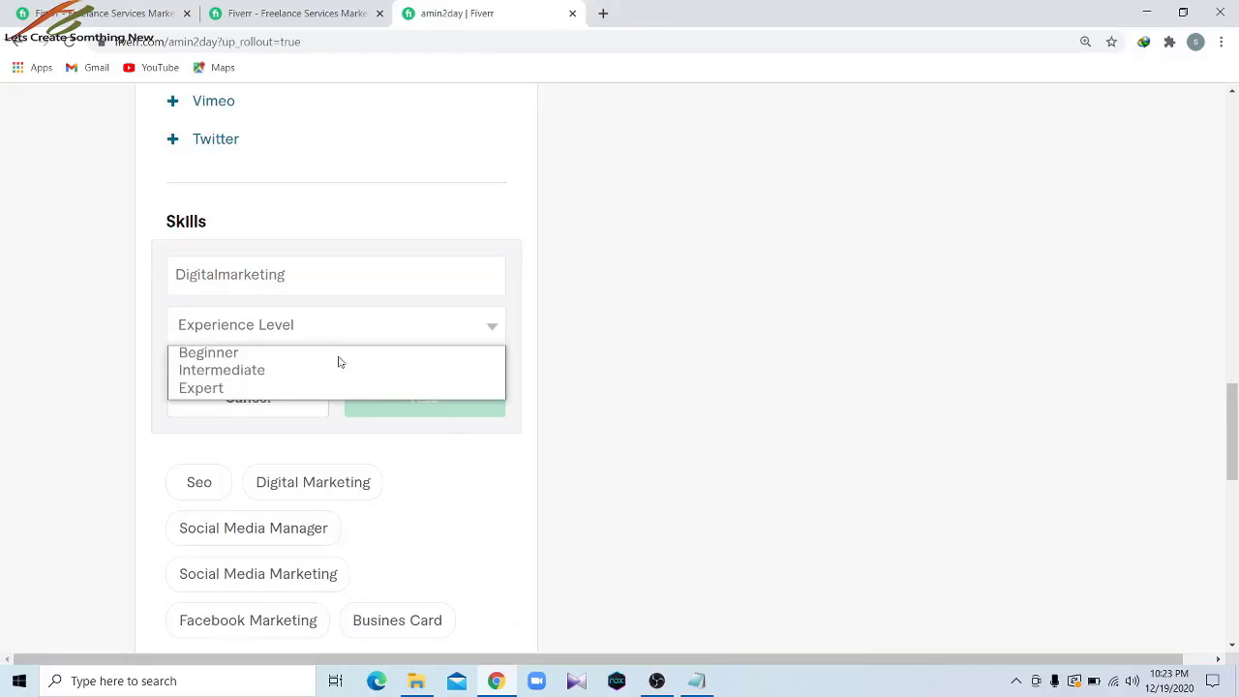
pyautogui.click(329, 429)
pyautogui.click(326, 329)
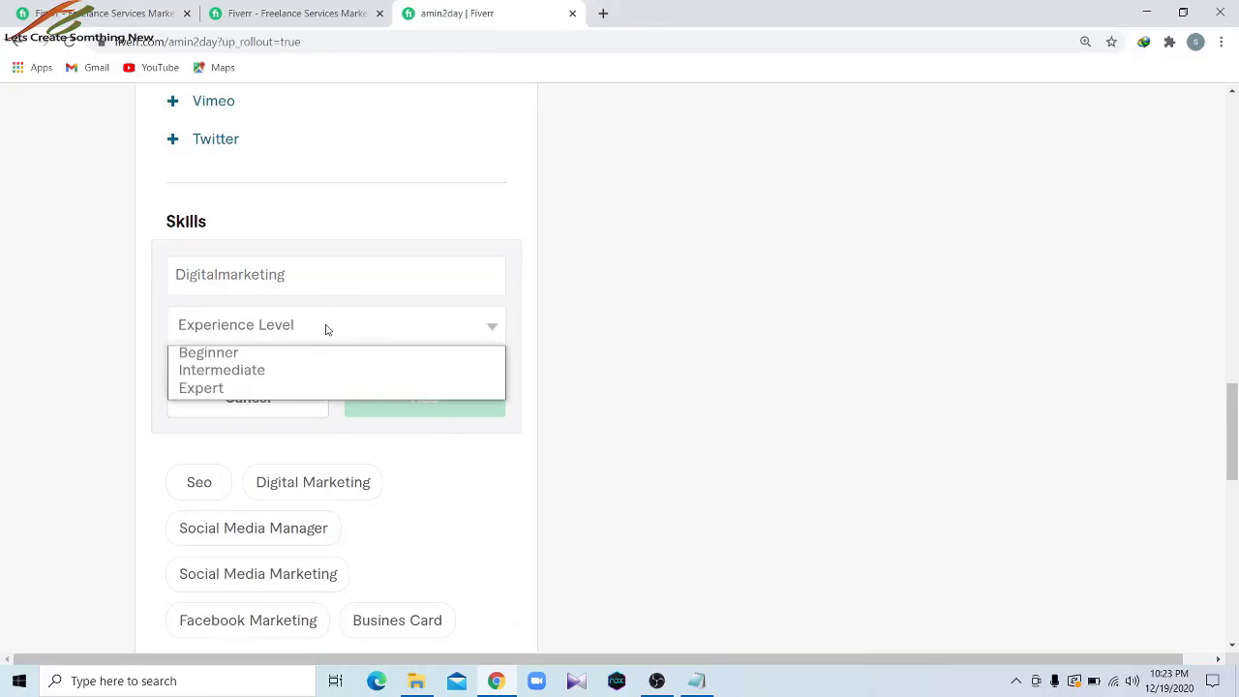
pyautogui.click(288, 387)
pyautogui.click(376, 407)
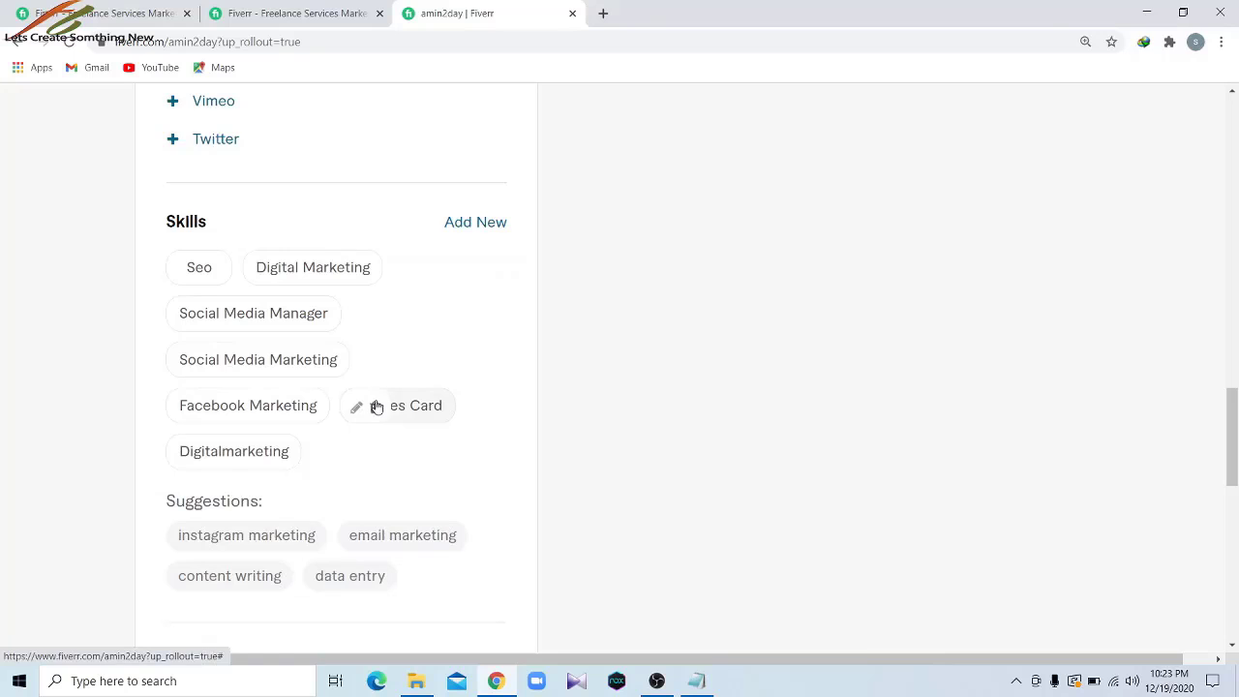
# - Start a new education entry and set the country of the college or university to Bangladesh
pyautogui.scroll(-3, 378, 411)
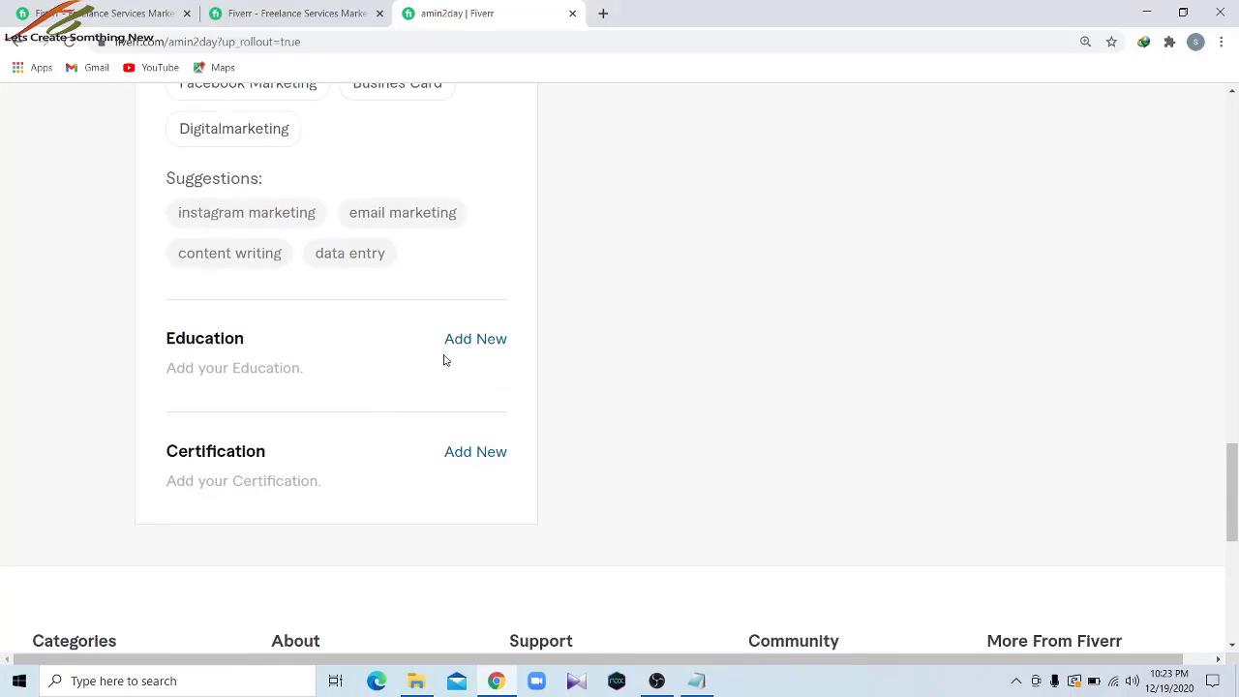
pyautogui.click(471, 339)
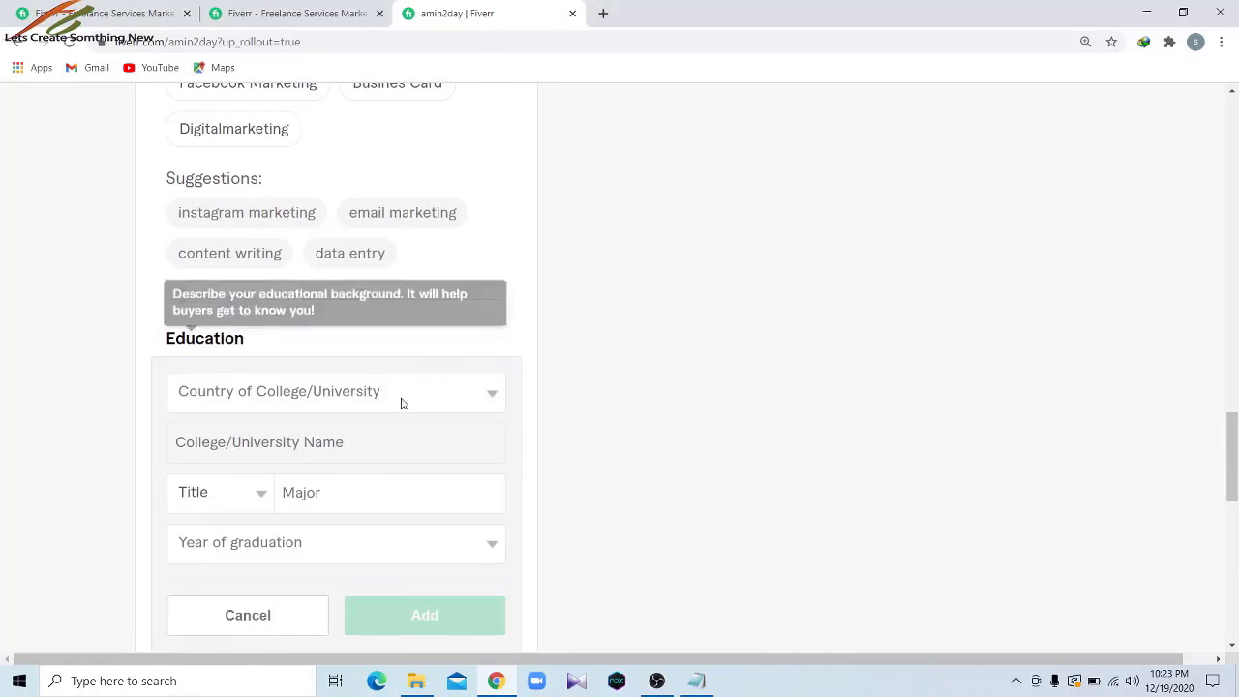
pyautogui.click(298, 400)
pyautogui.scroll(-1, 304, 357)
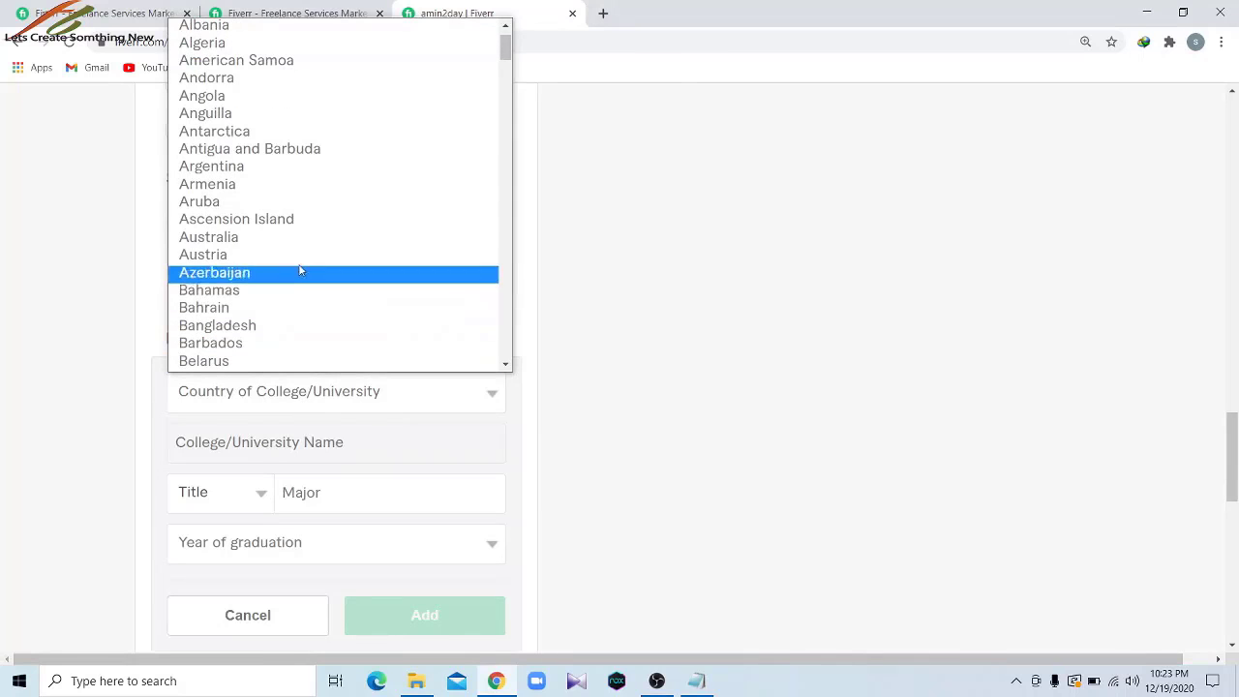
pyautogui.click(294, 325)
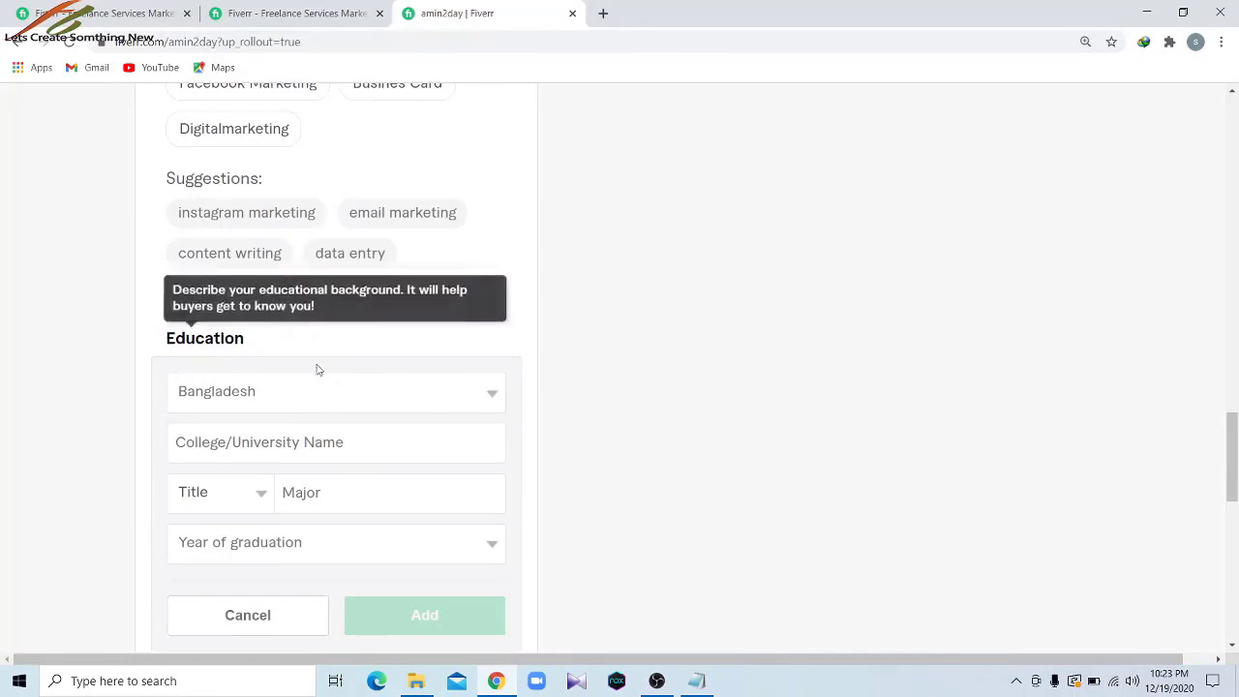
# - Enter the college or university name in the new education entry
pyautogui.click(354, 442)
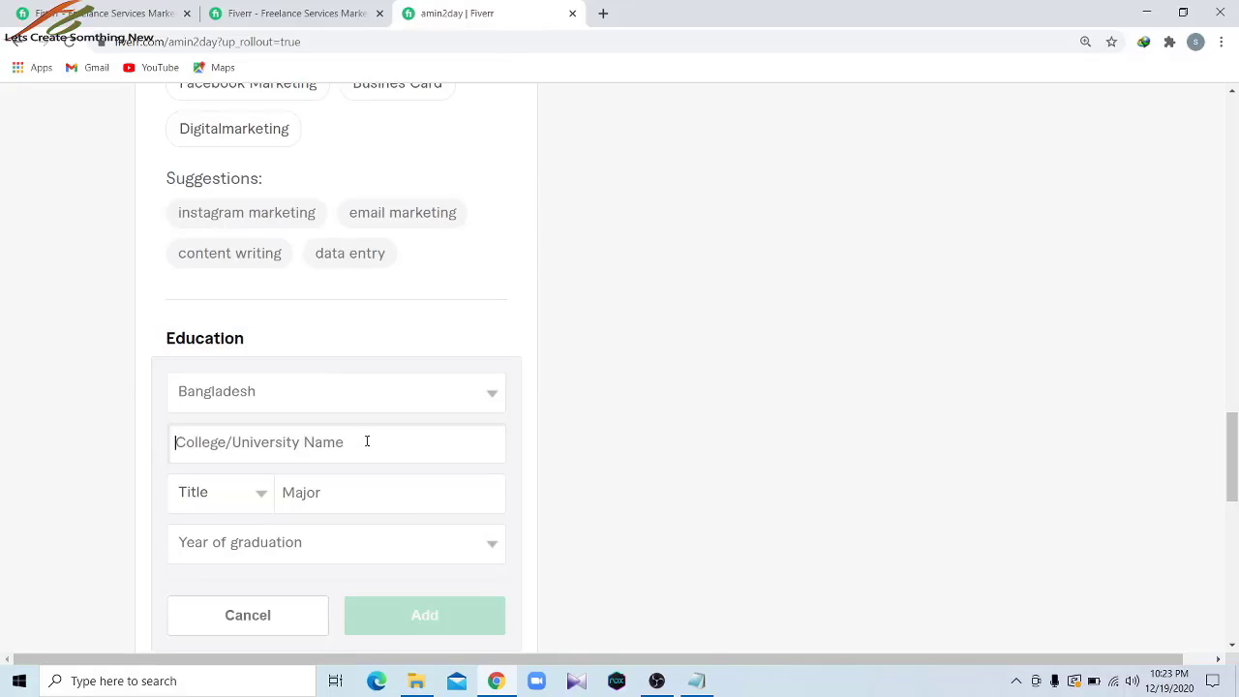
pyautogui.scroll(-3, 367, 441)
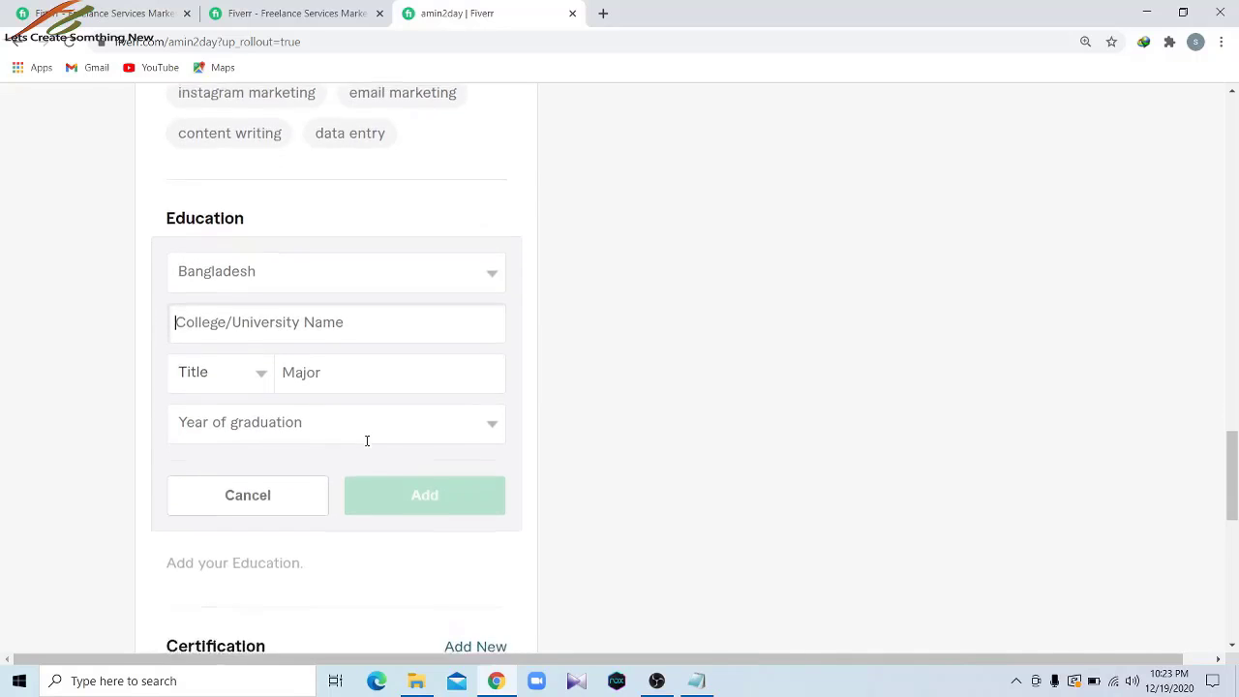
pyautogui.scroll(2, 367, 445)
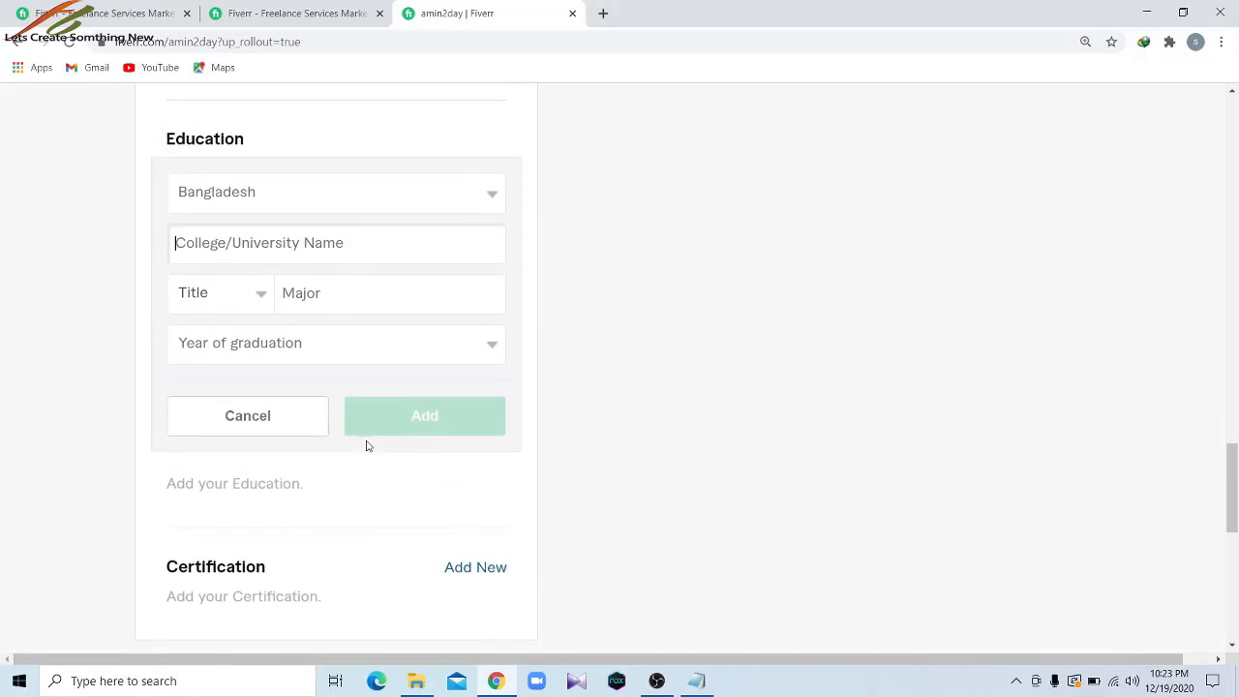
pyautogui.write('Outso')
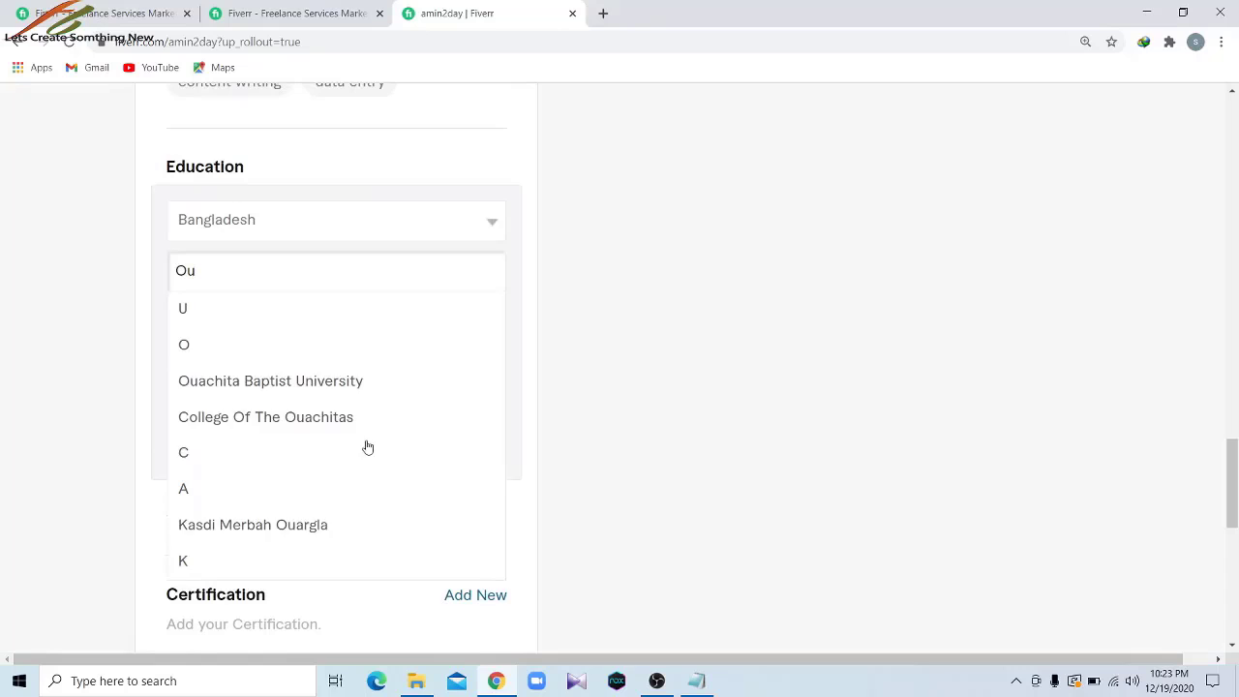
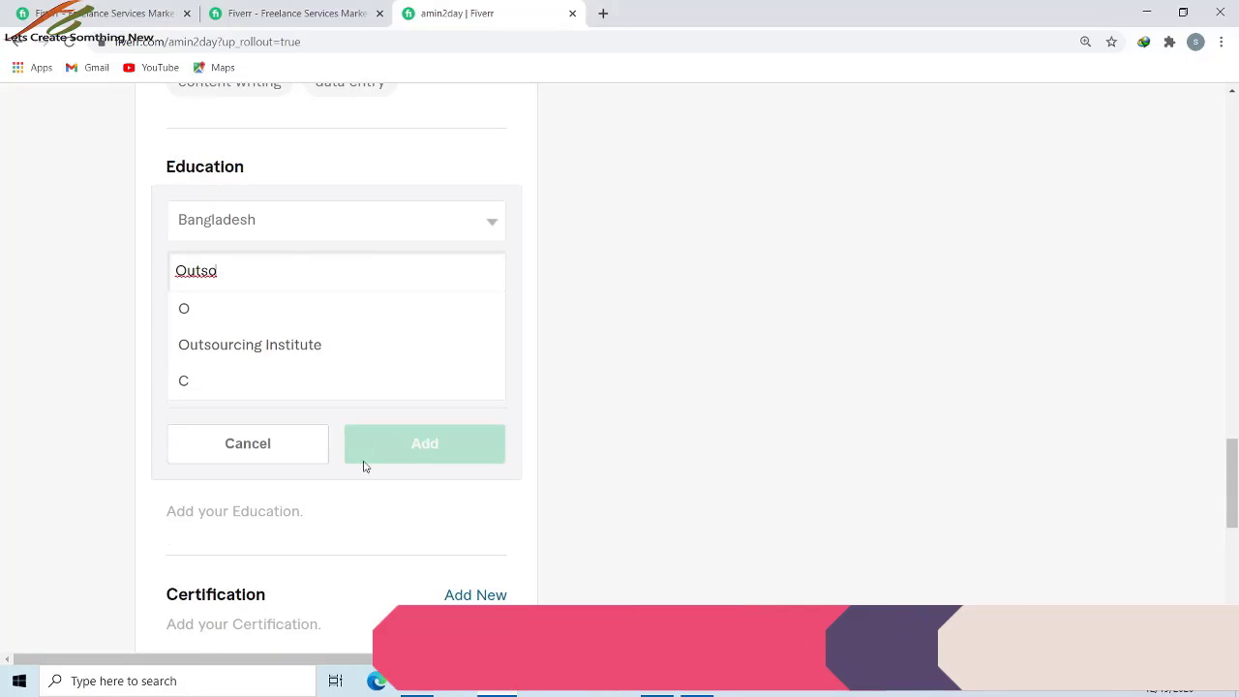
# - Complete the education entry with Outsourcing Institute, title Other, major Marketingmanagement and graduation year 2016, and add it to the profile
pyautogui.click(299, 347)
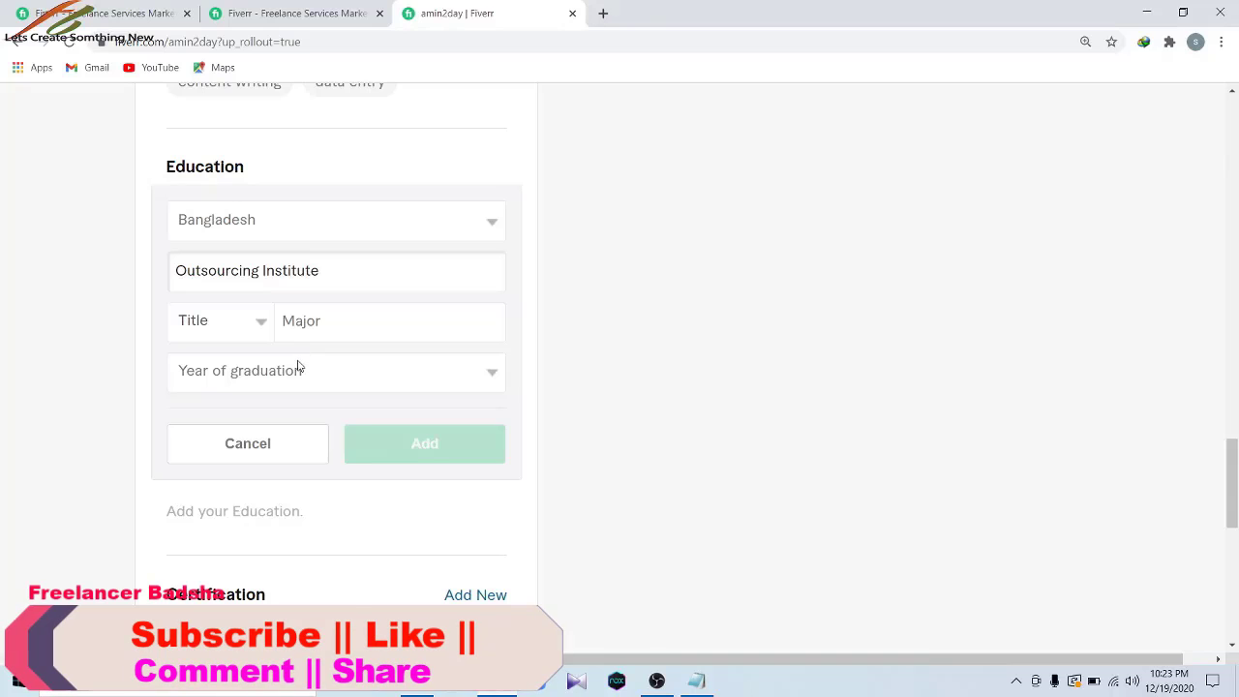
pyautogui.click(261, 323)
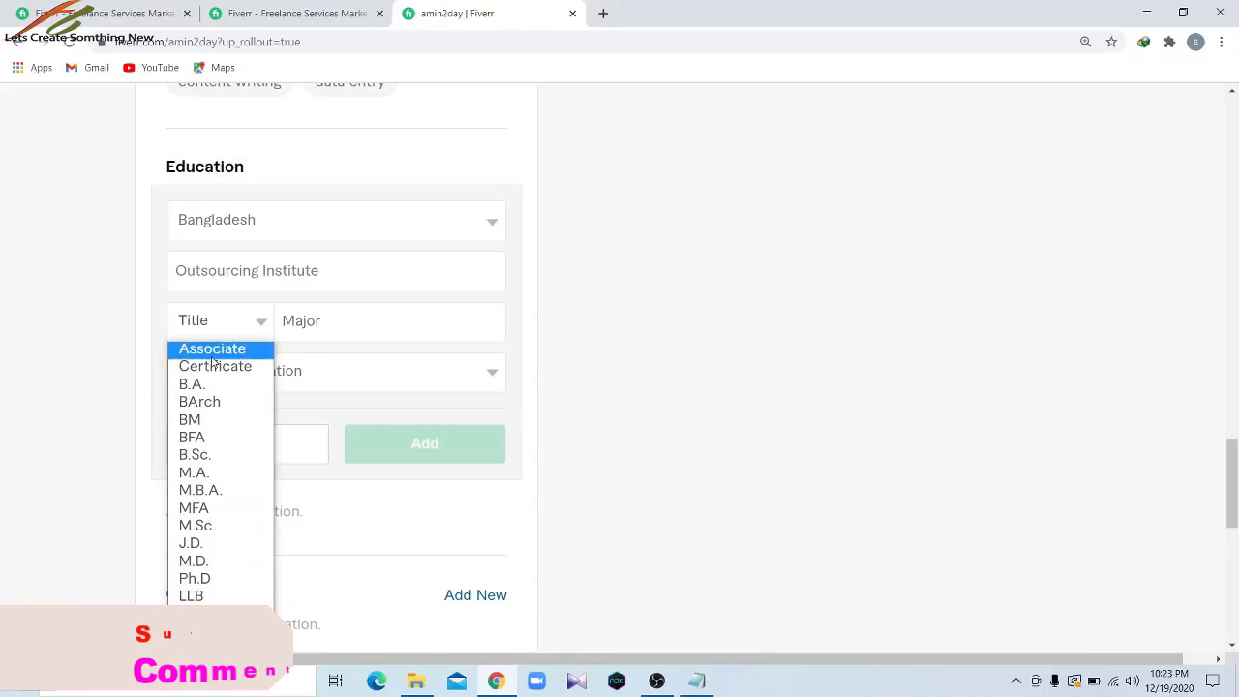
pyautogui.click(210, 630)
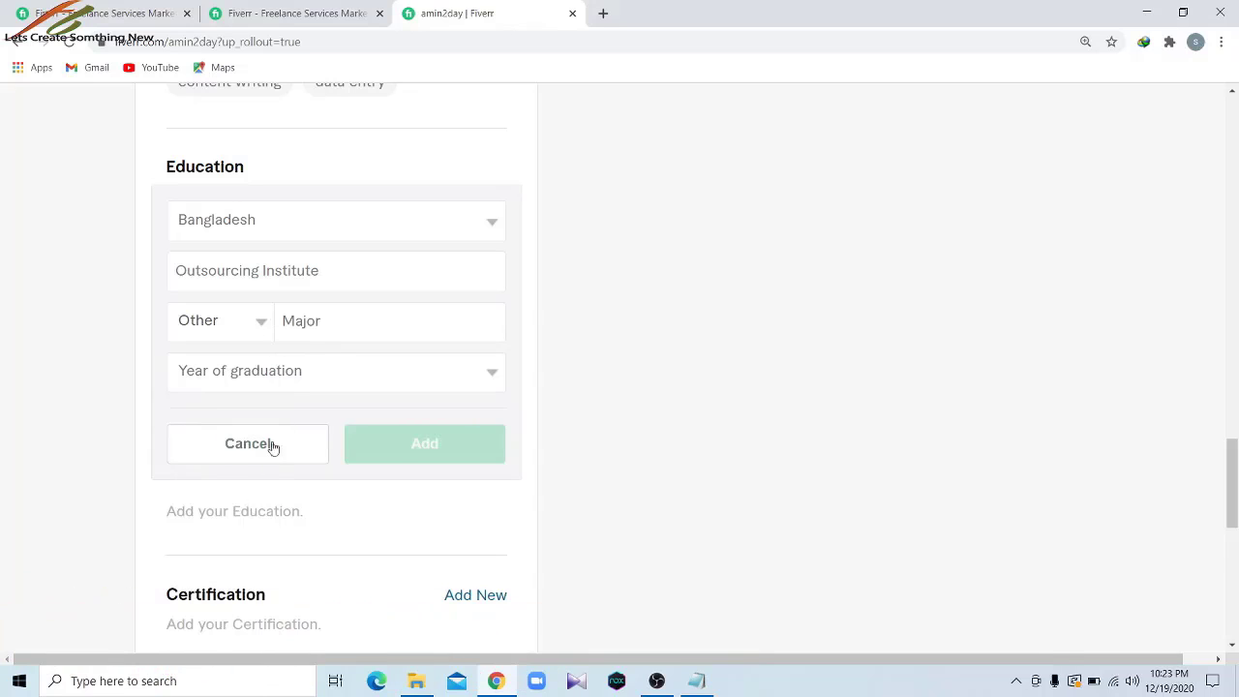
pyautogui.click(331, 323)
pyautogui.write('Marketingmanagement')
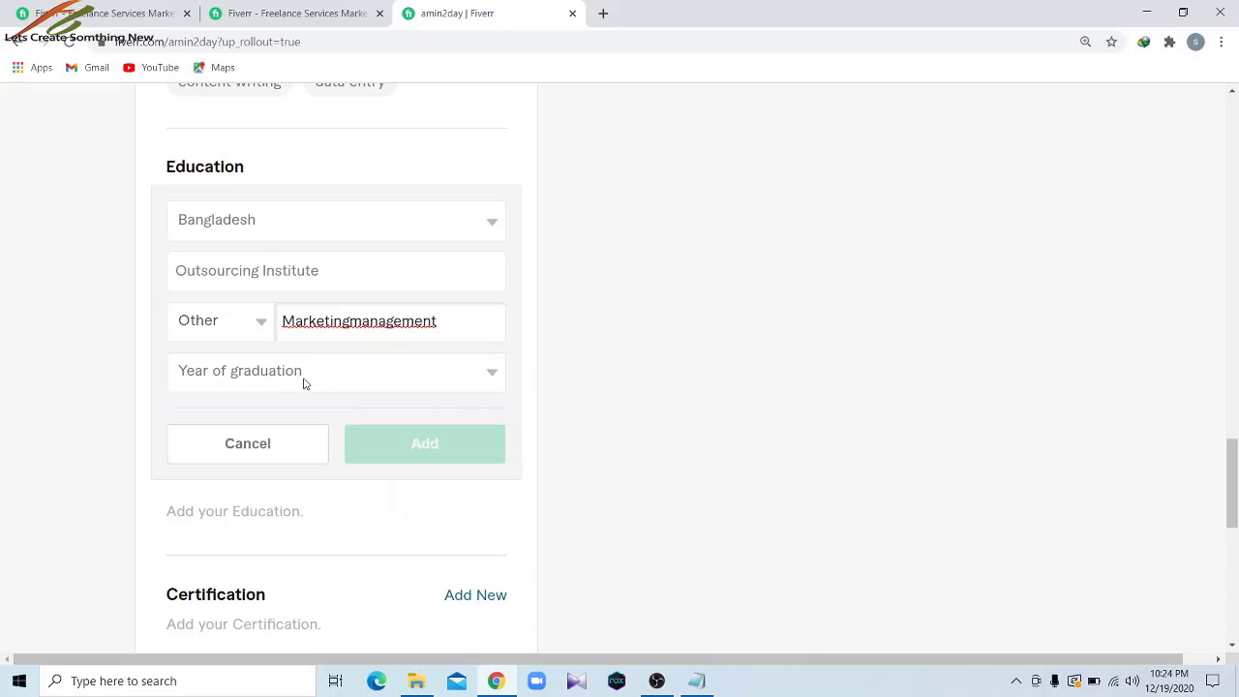
pyautogui.click(302, 382)
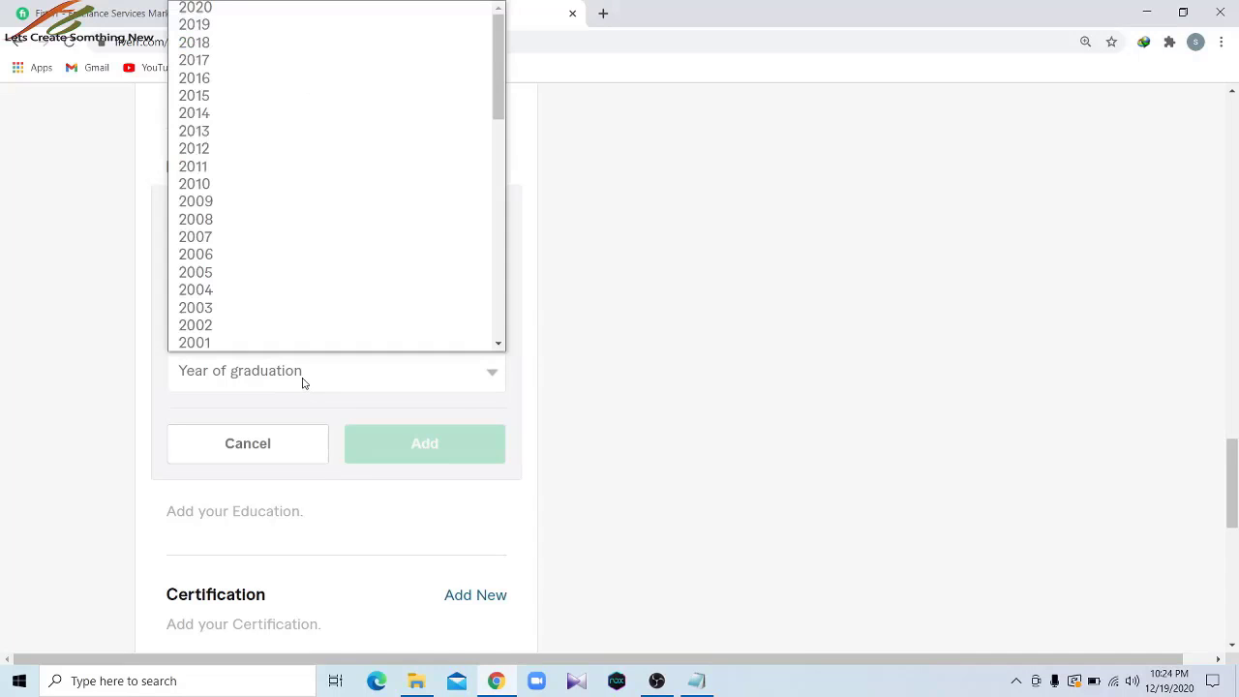
pyautogui.click(266, 84)
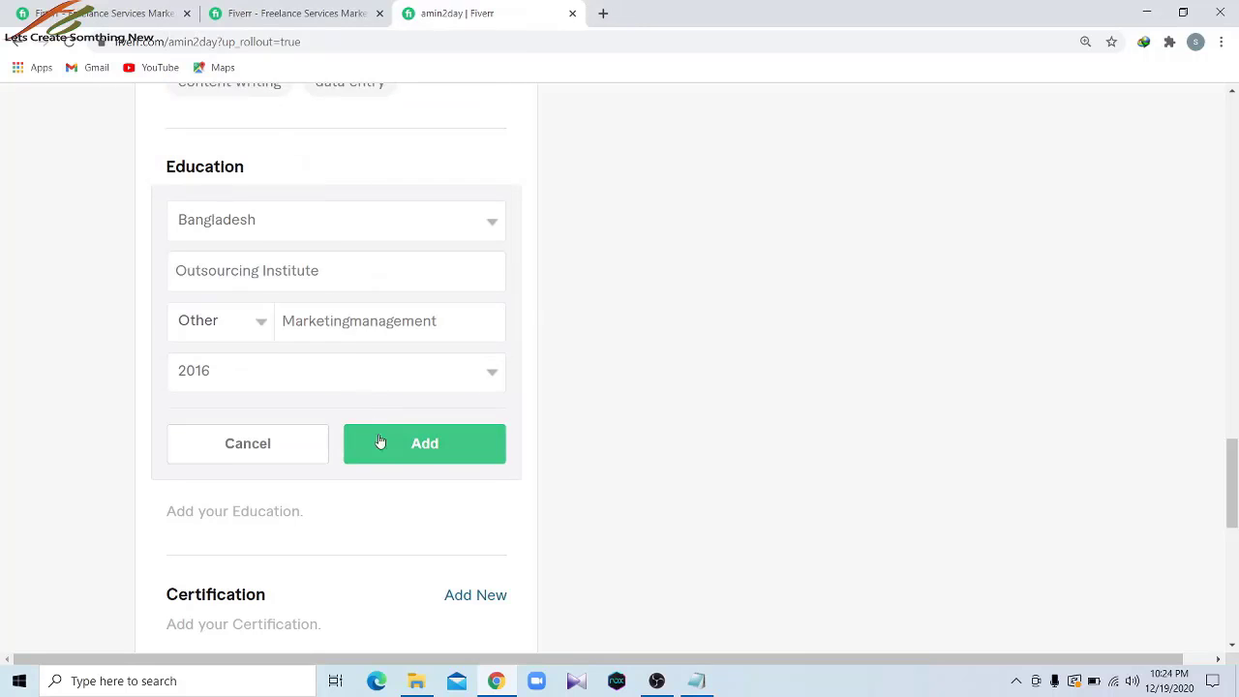
pyautogui.click(420, 453)
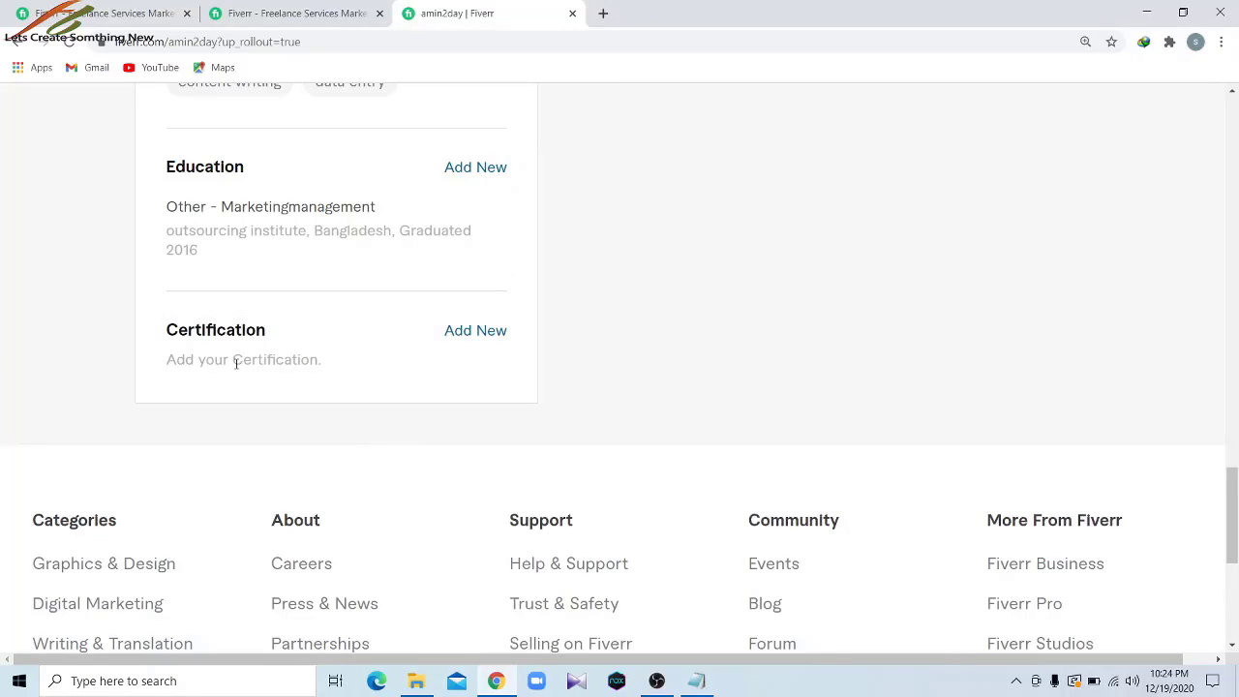
# - Choose "I'm a freelancer" as the best description in the private profile information and save the changes
pyautogui.scroll(6, 245, 355)
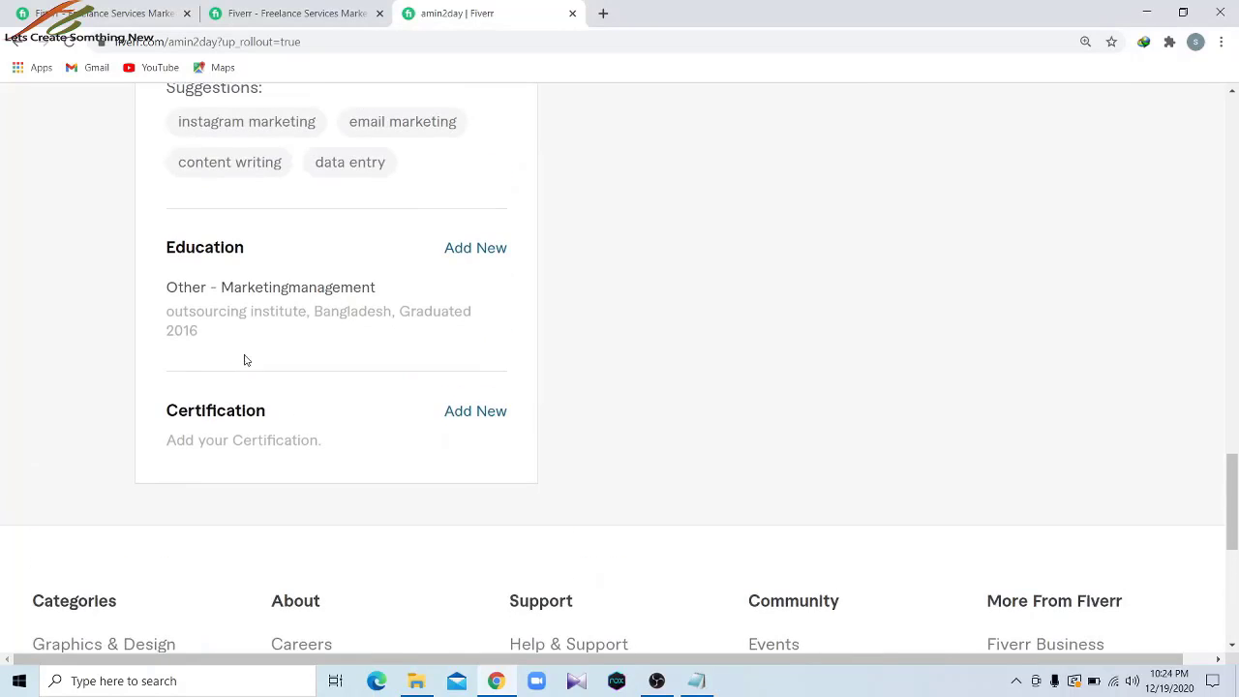
pyautogui.scroll(15, 260, 362)
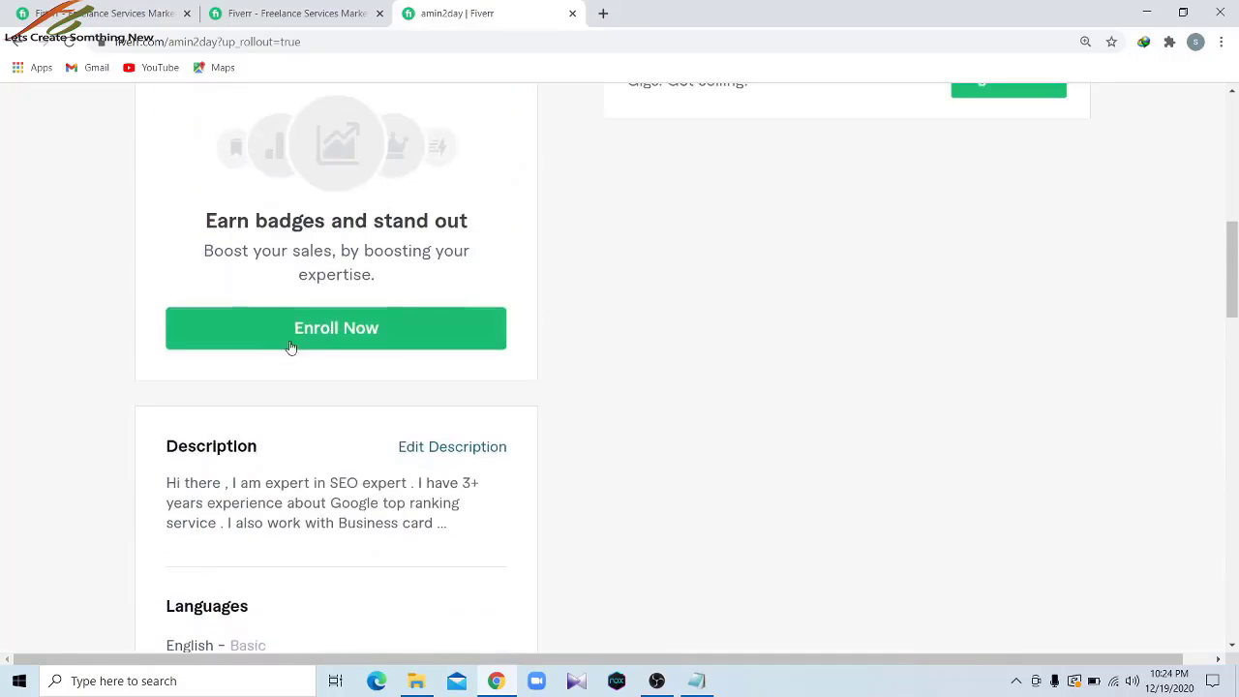
pyautogui.scroll(-5, 445, 372)
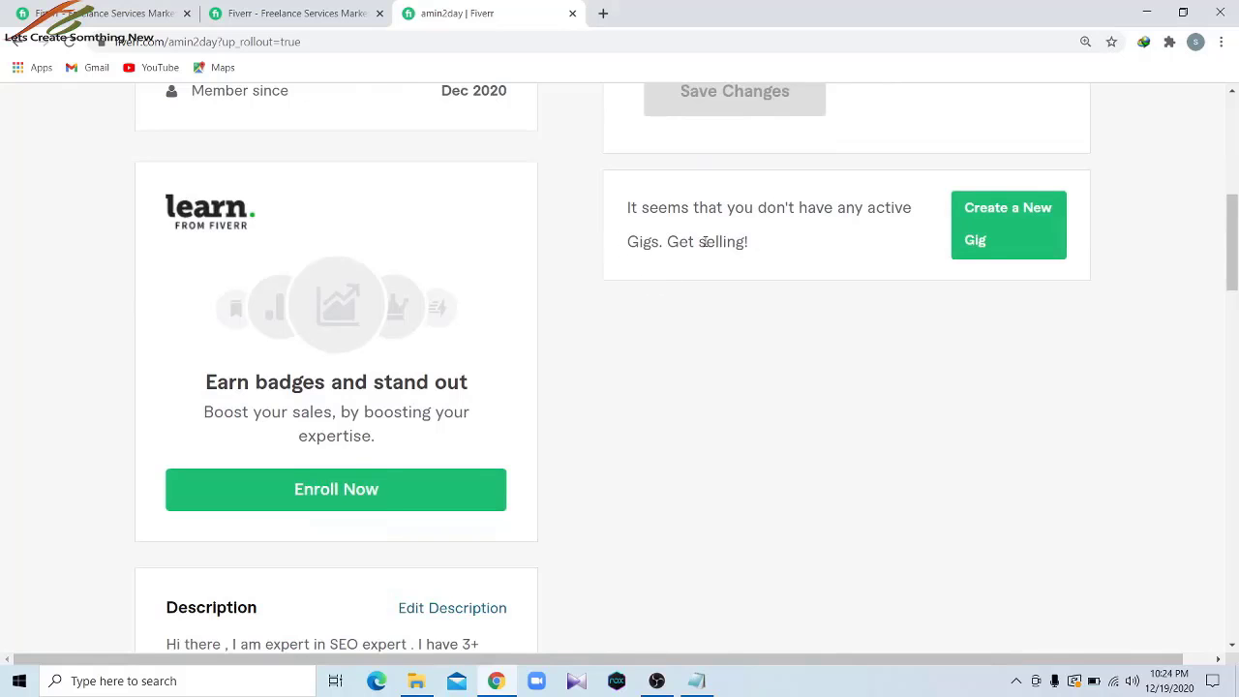
pyautogui.scroll(1, 736, 242)
pyautogui.scroll(4, 818, 312)
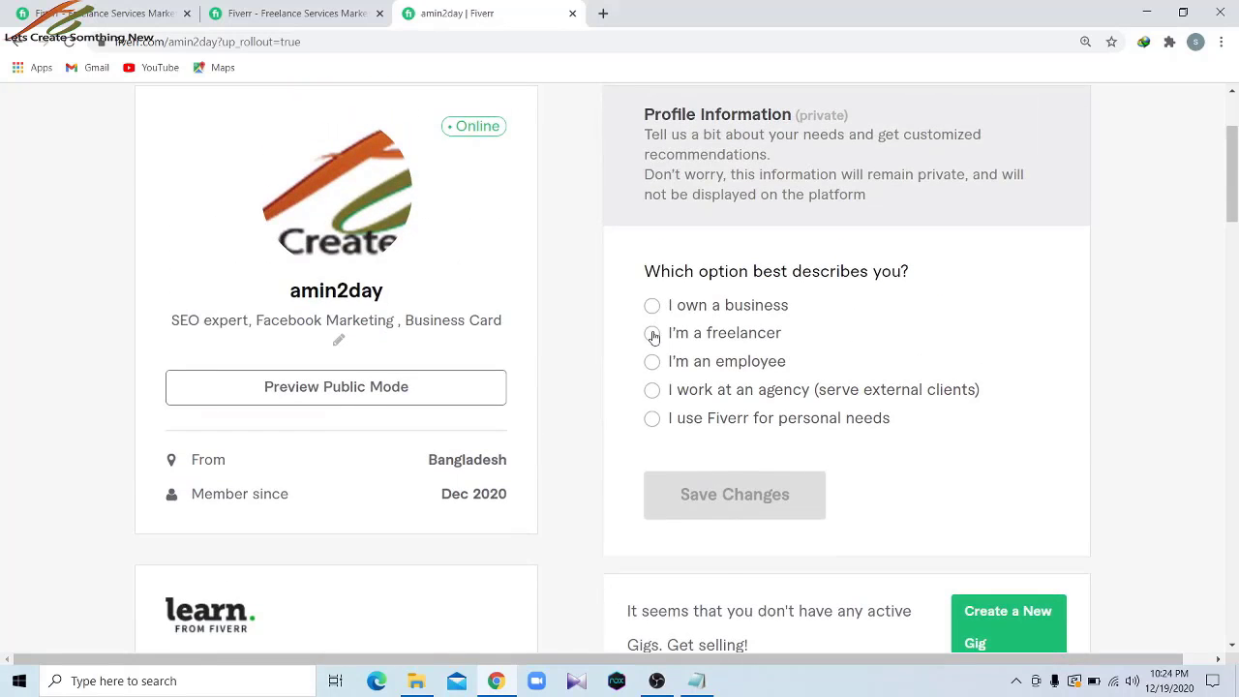
pyautogui.click(652, 335)
pyautogui.scroll(-2, 716, 349)
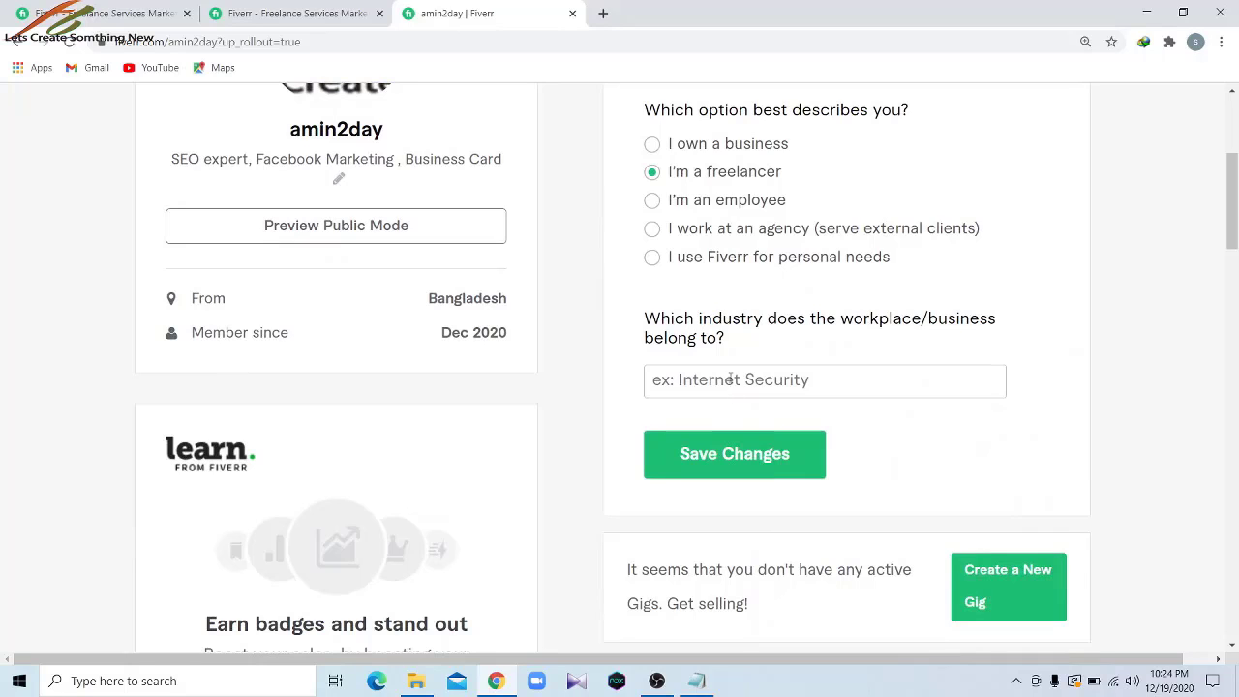
pyautogui.click(732, 457)
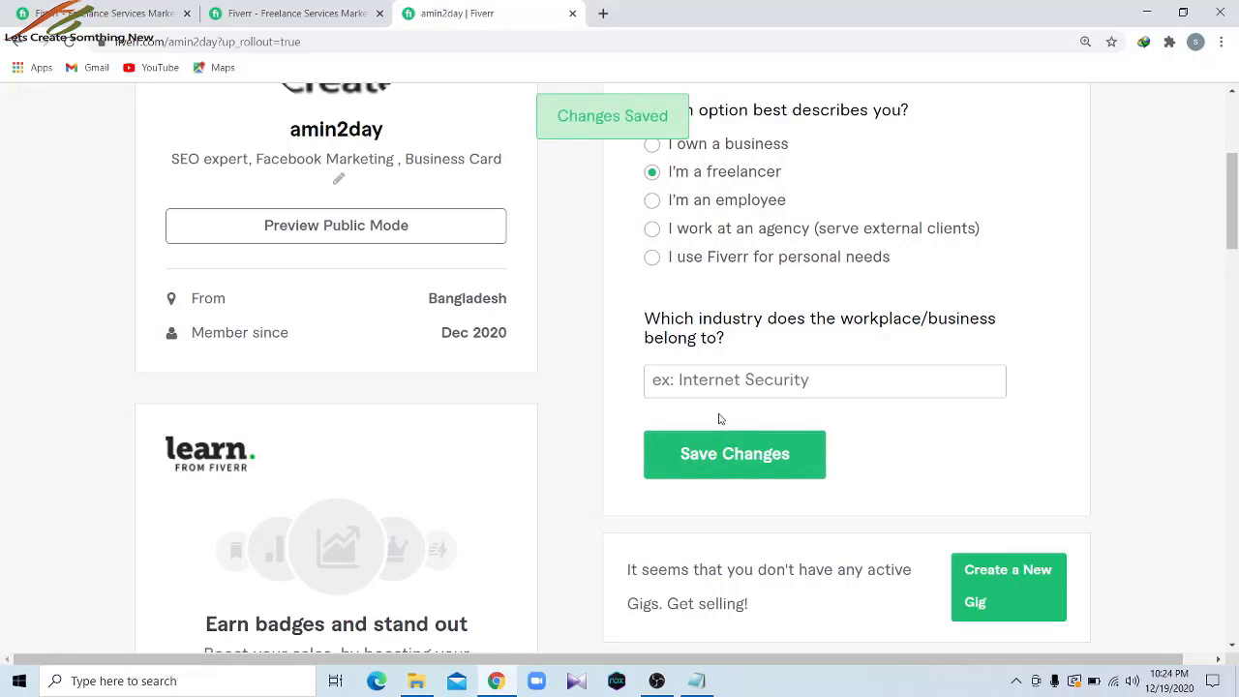
pyautogui.scroll(3, 670, 351)
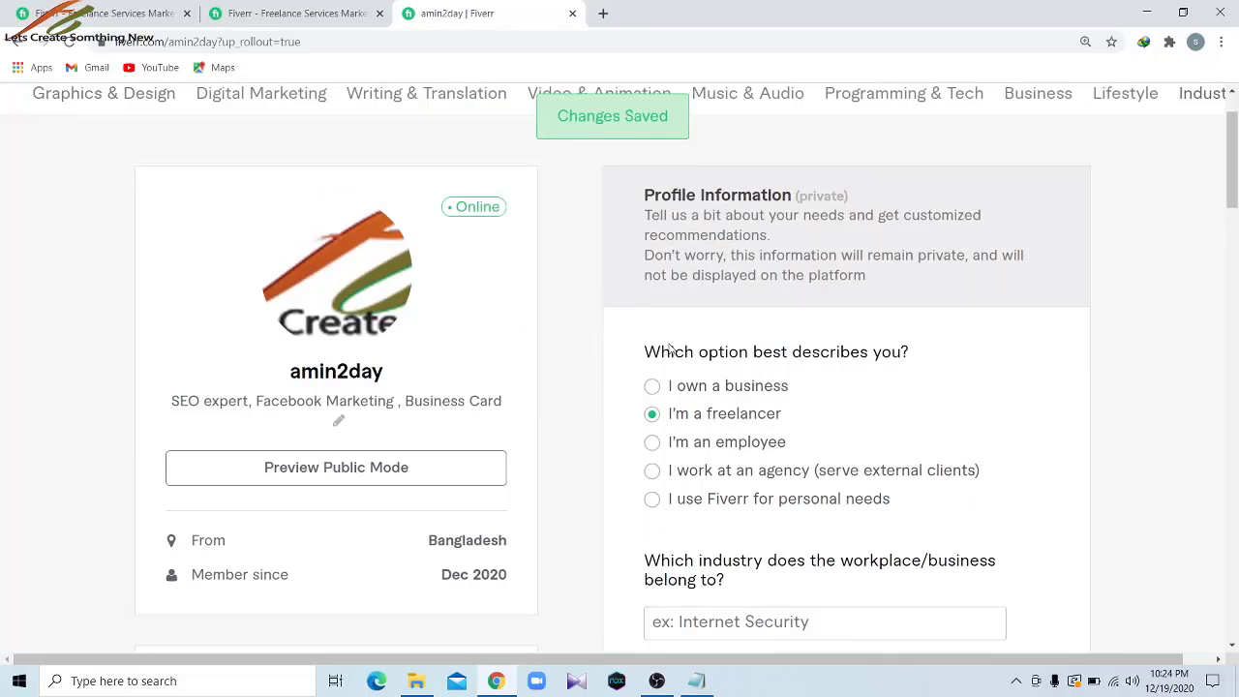
# - Start creating a new Gig and continue through the seller onboarding overview pages to the Personal Info form
pyautogui.scroll(-4, 675, 324)
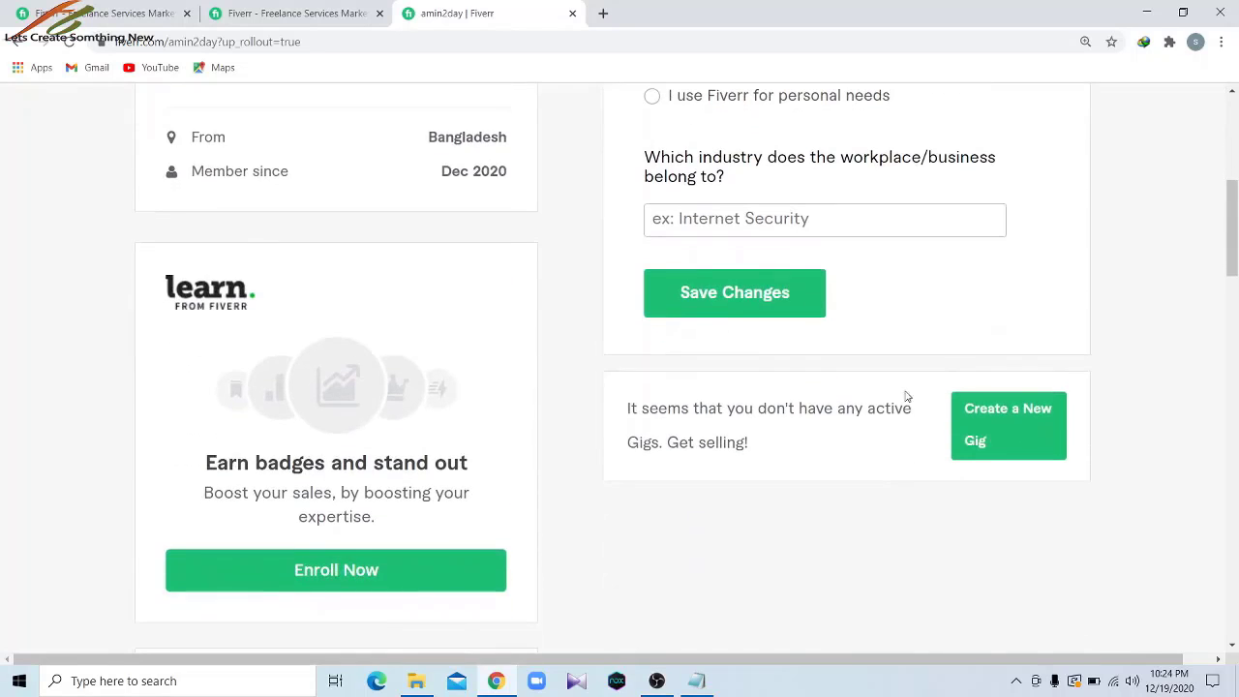
pyautogui.click(992, 425)
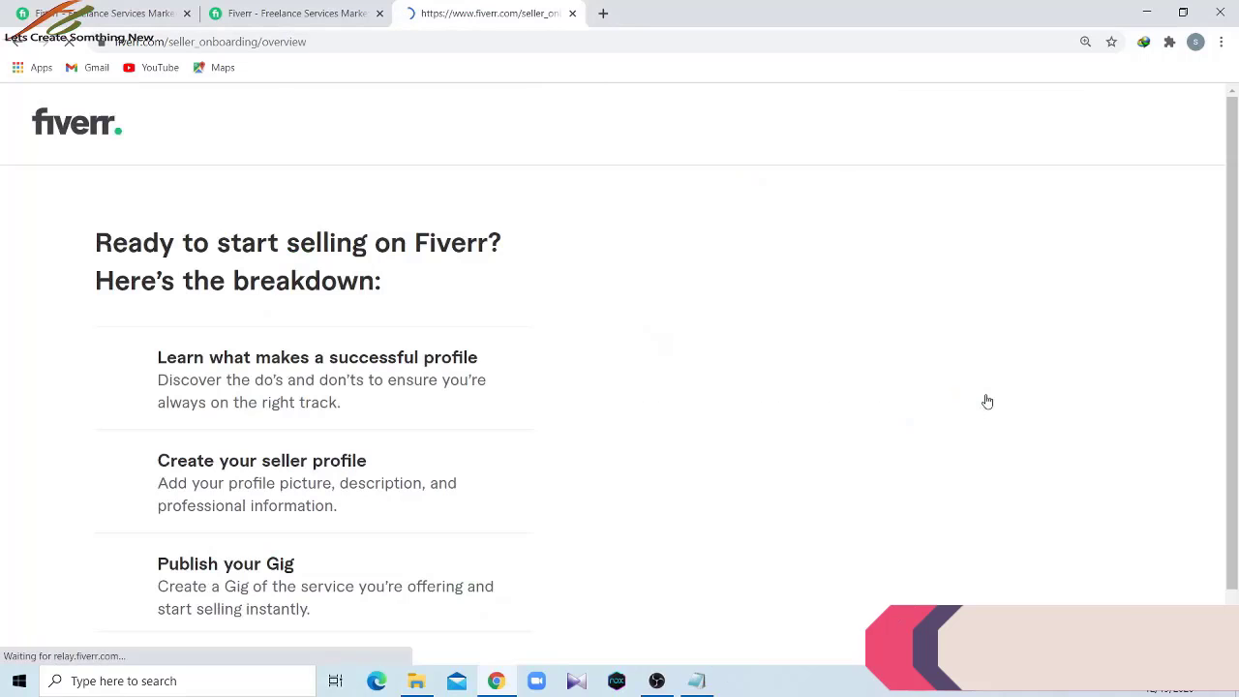
pyautogui.scroll(-1, 519, 314)
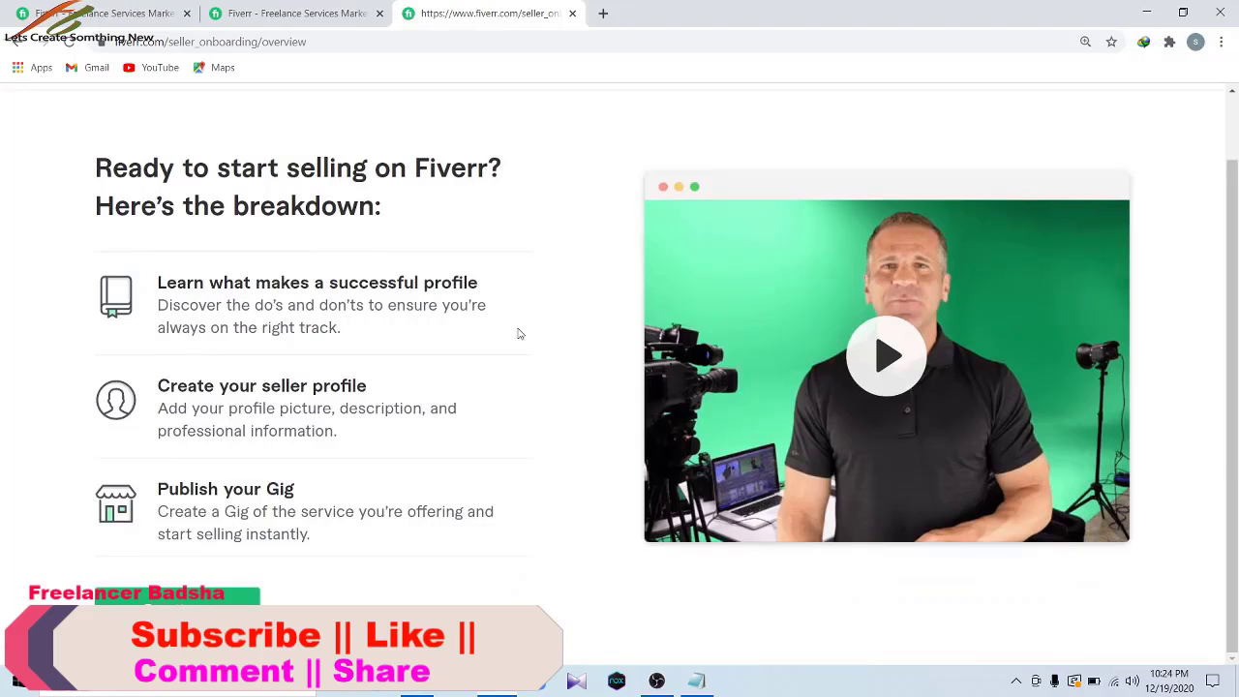
pyautogui.click(184, 600)
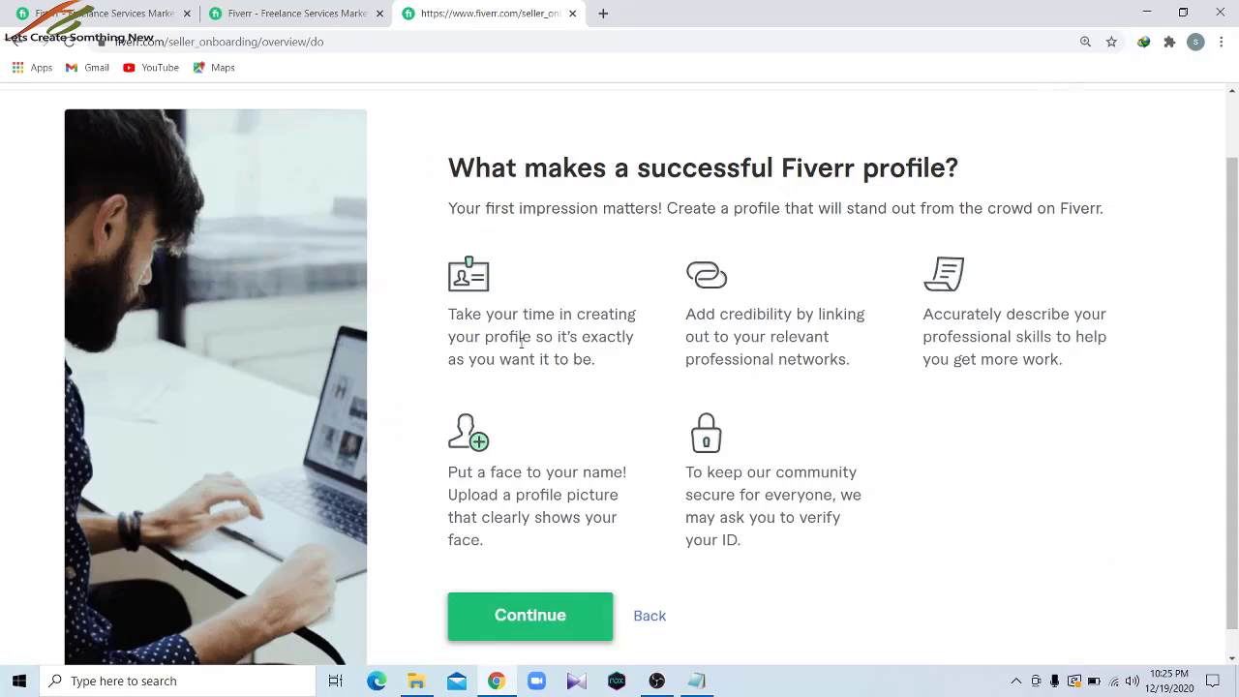
pyautogui.scroll(-1, 625, 462)
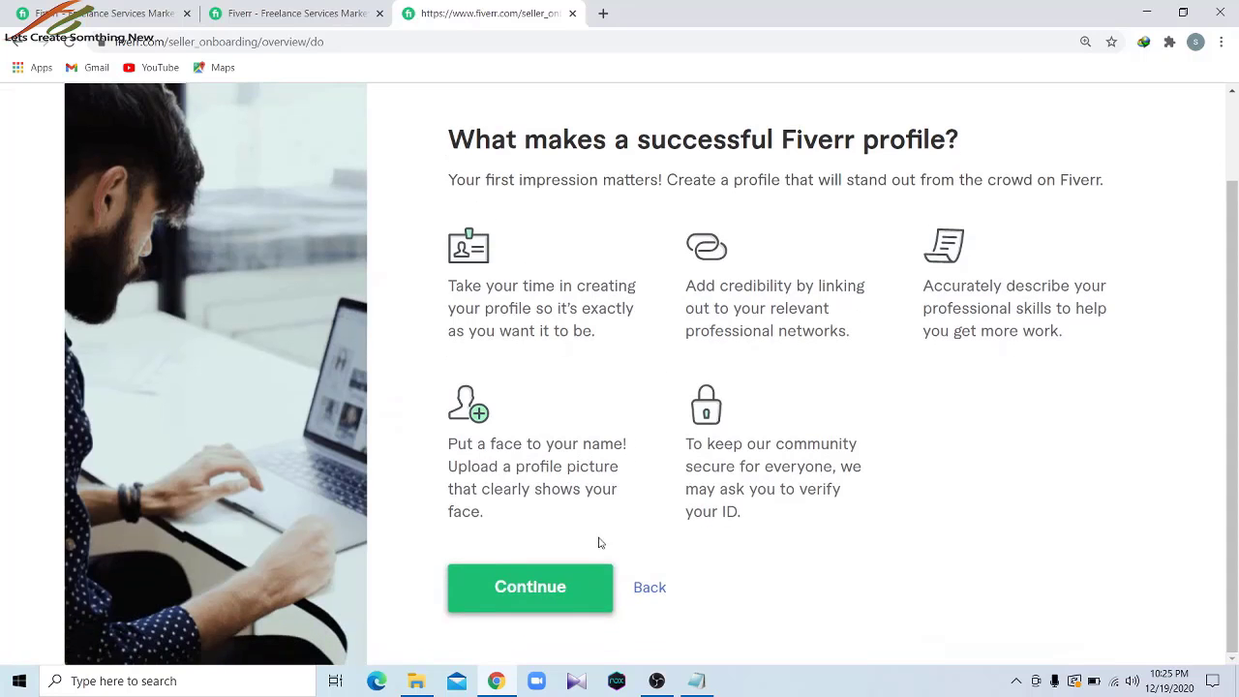
pyautogui.click(533, 589)
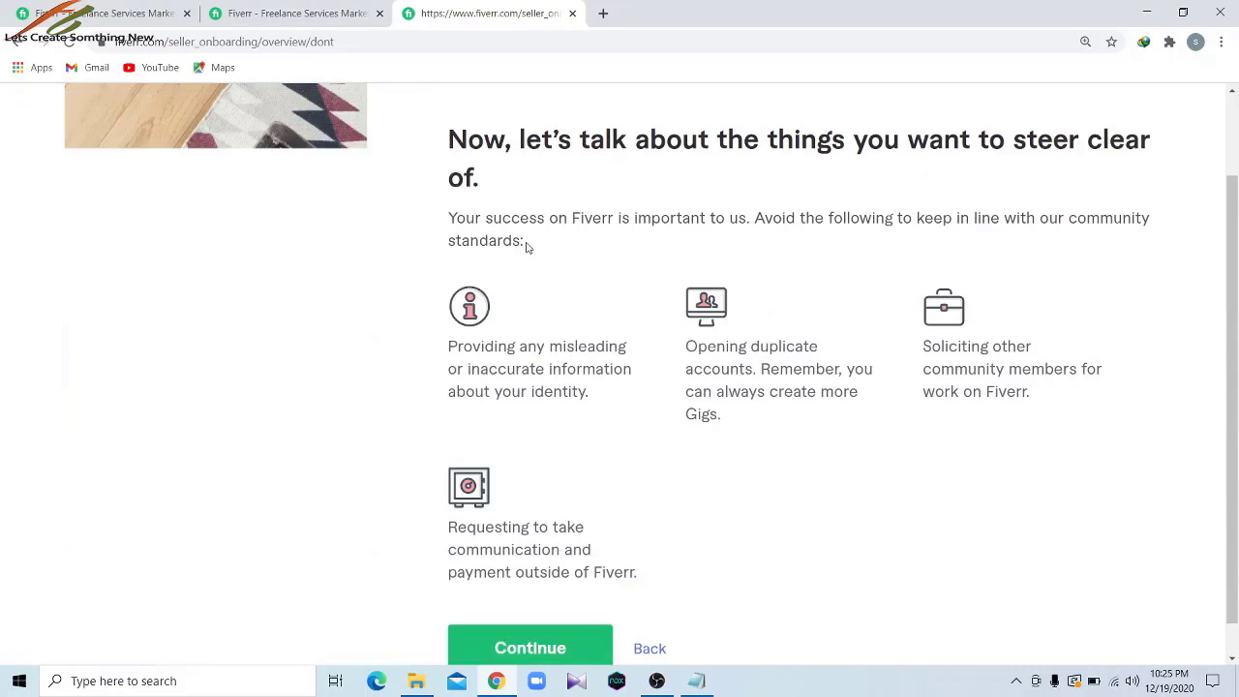
pyautogui.scroll(-1, 527, 246)
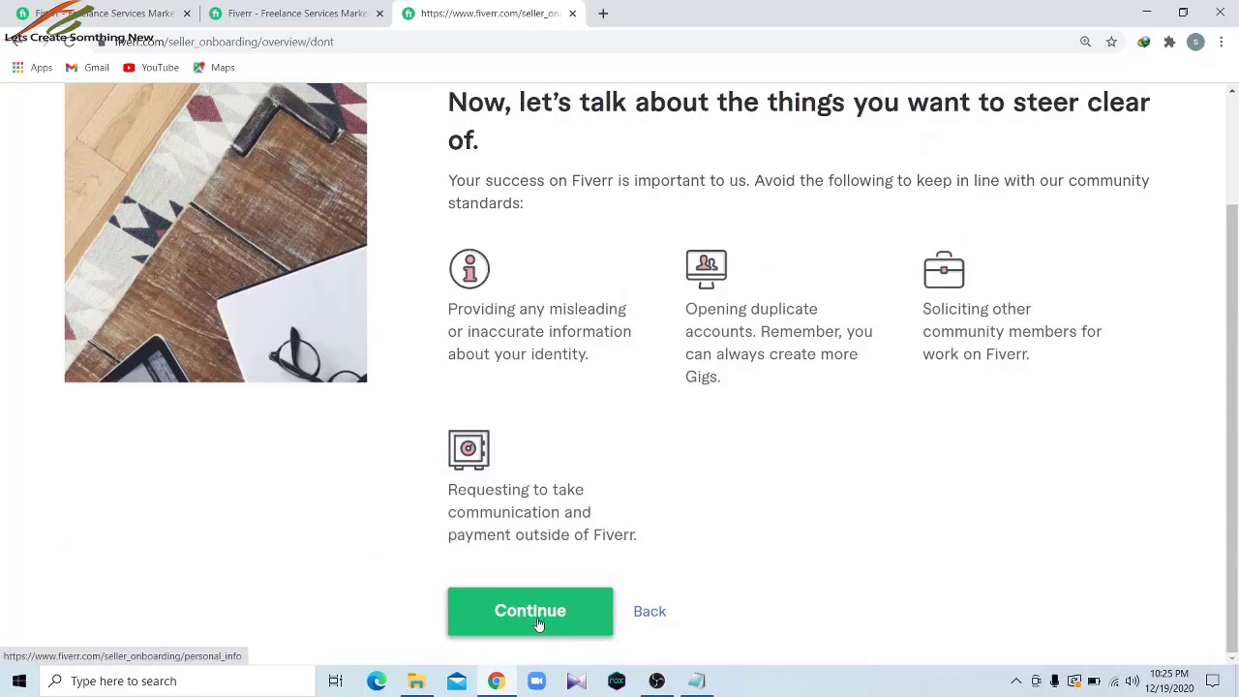
pyautogui.click(530, 618)
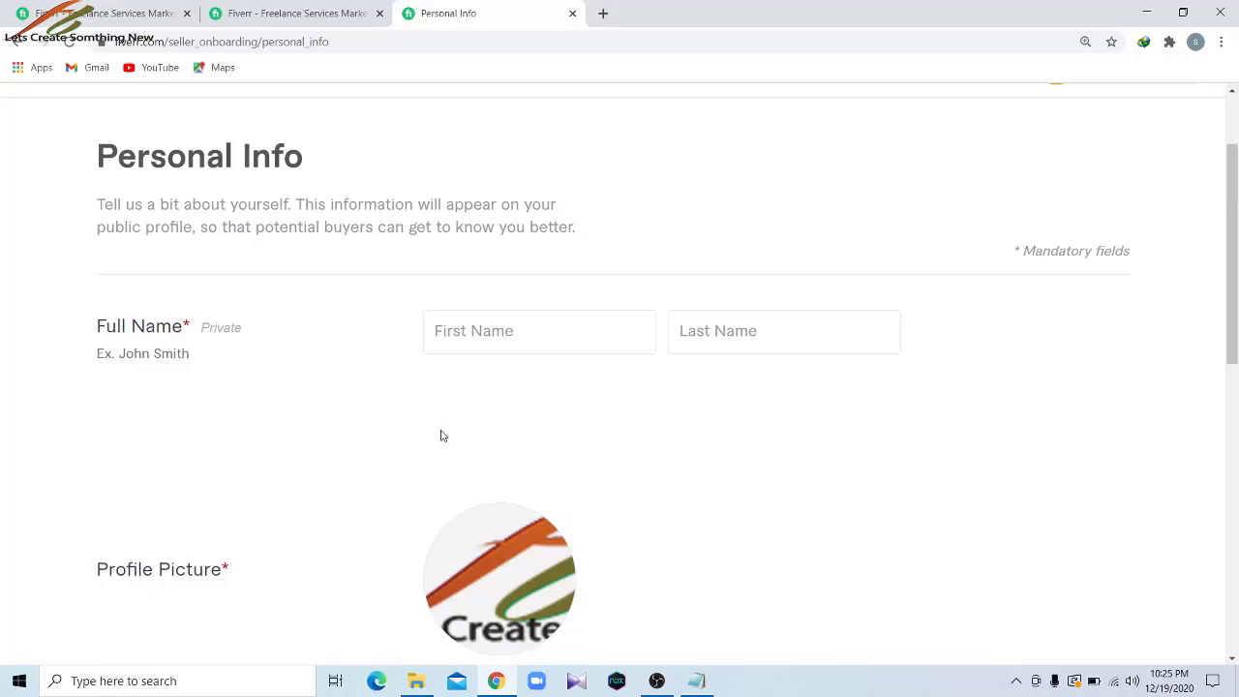
# - Try to continue from the Personal Info form with the full name fields left empty
pyautogui.scroll(-6, 434, 407)
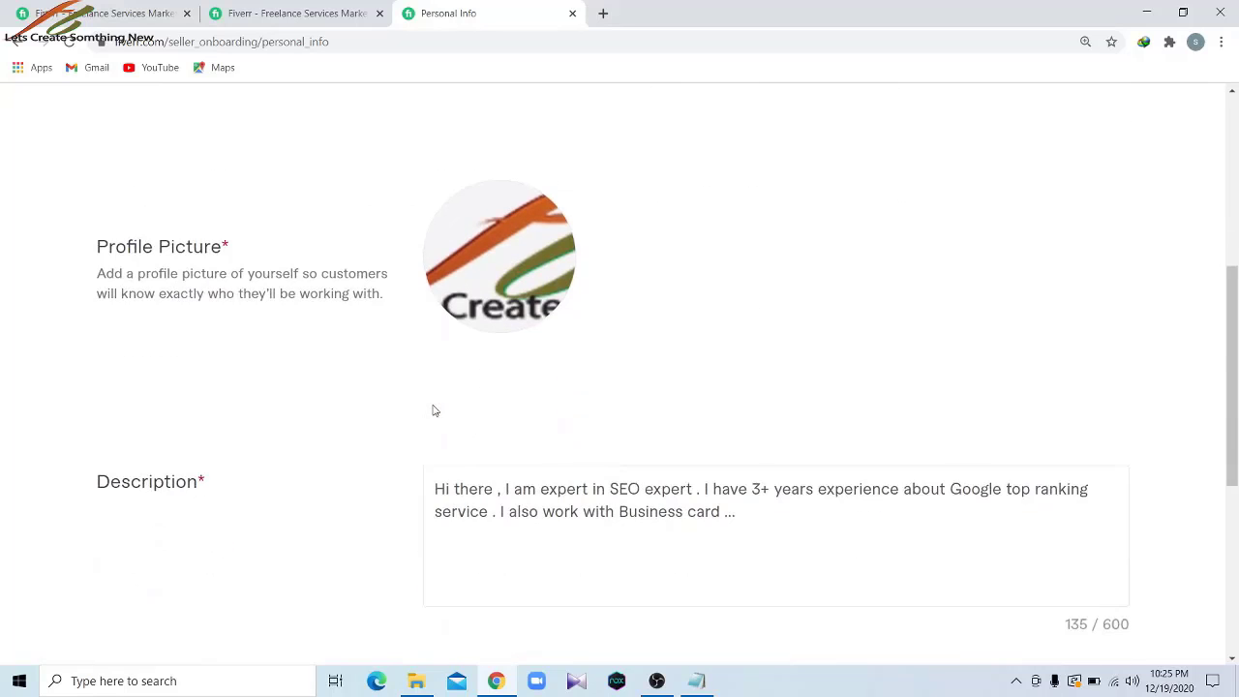
pyautogui.scroll(-2, 433, 416)
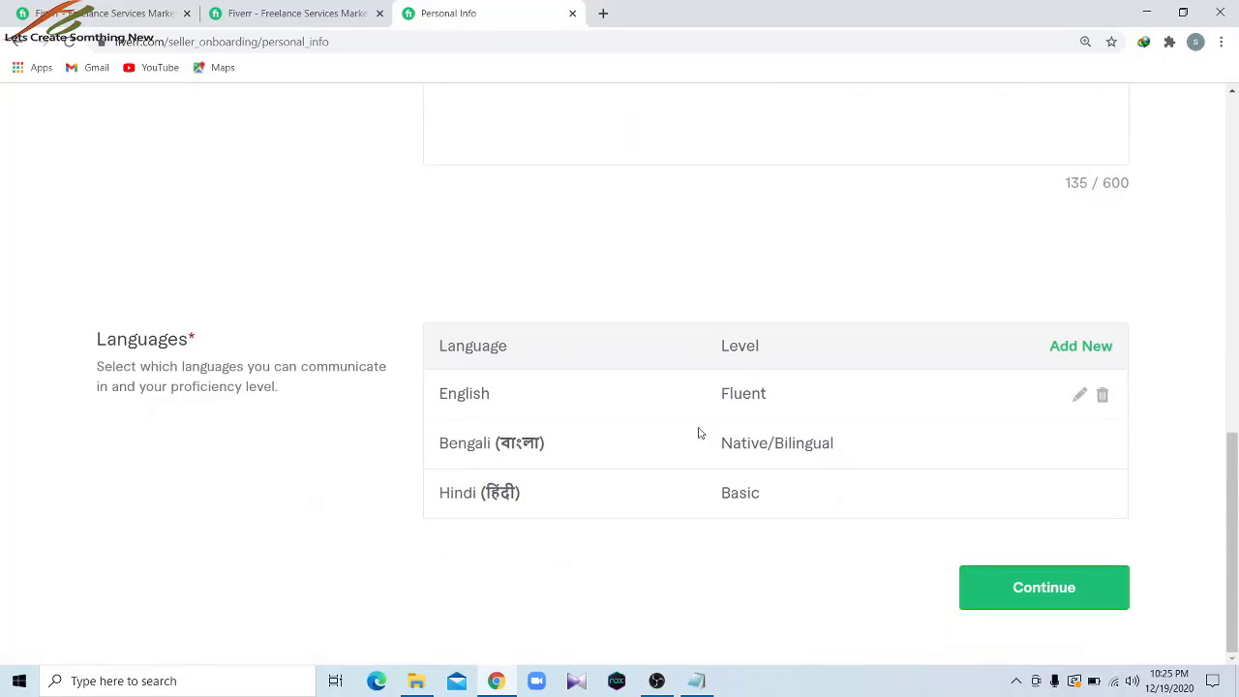
pyautogui.click(1079, 602)
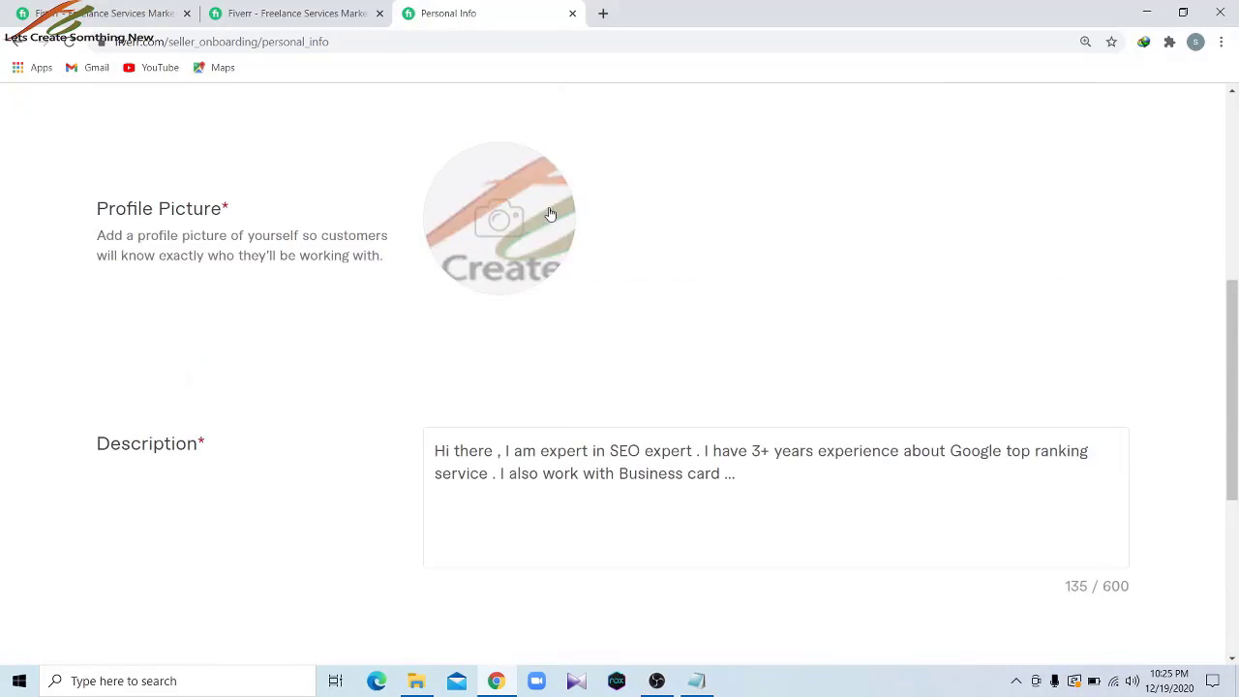
pyautogui.scroll(-4, 733, 277)
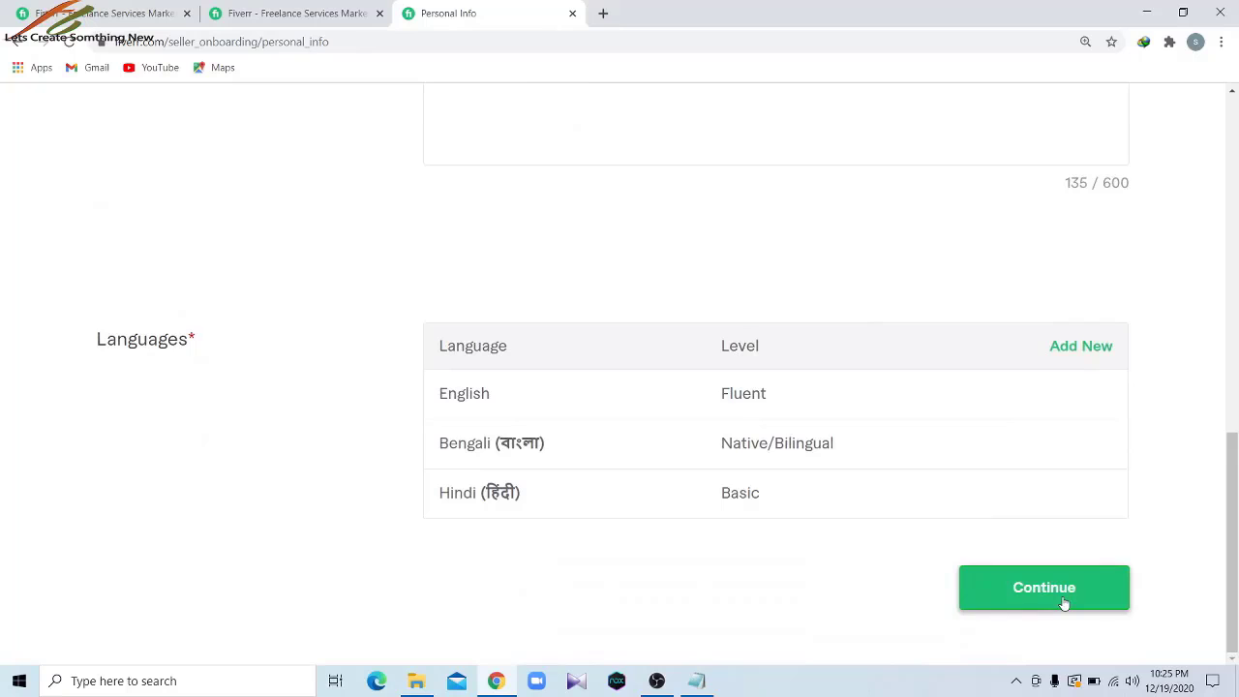
pyautogui.click(1063, 602)
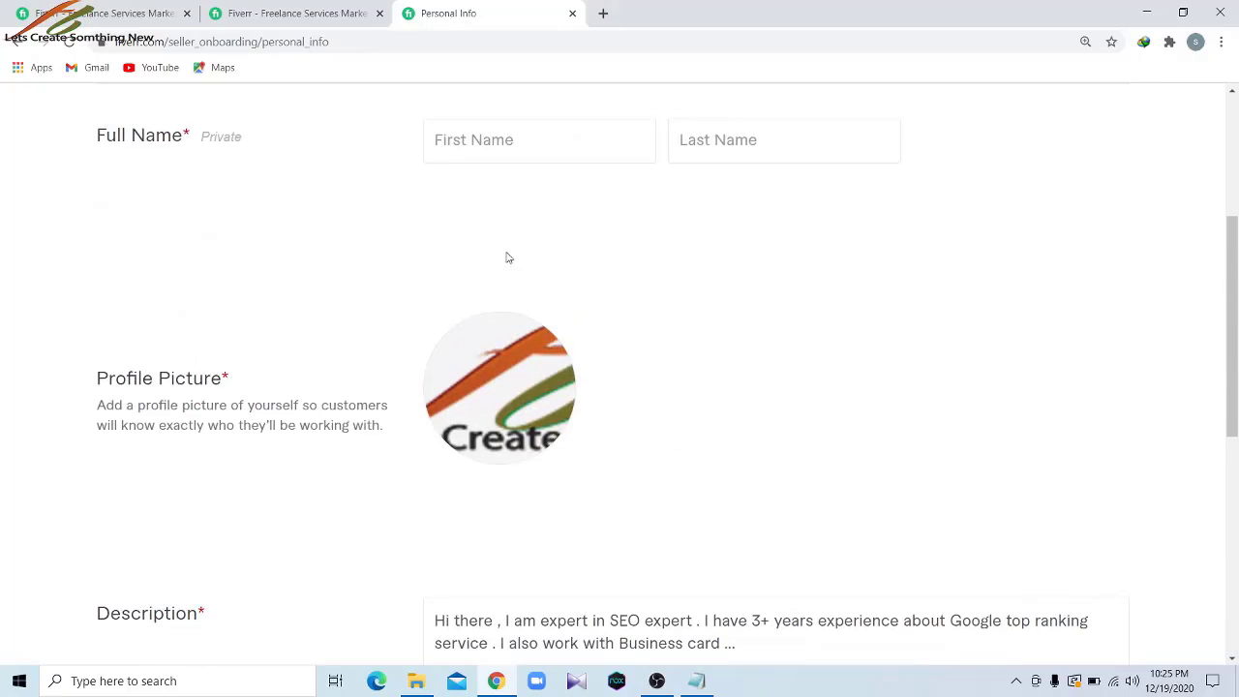
# - Enter the seller's first name and last name in the Personal Info form
pyautogui.click(477, 144)
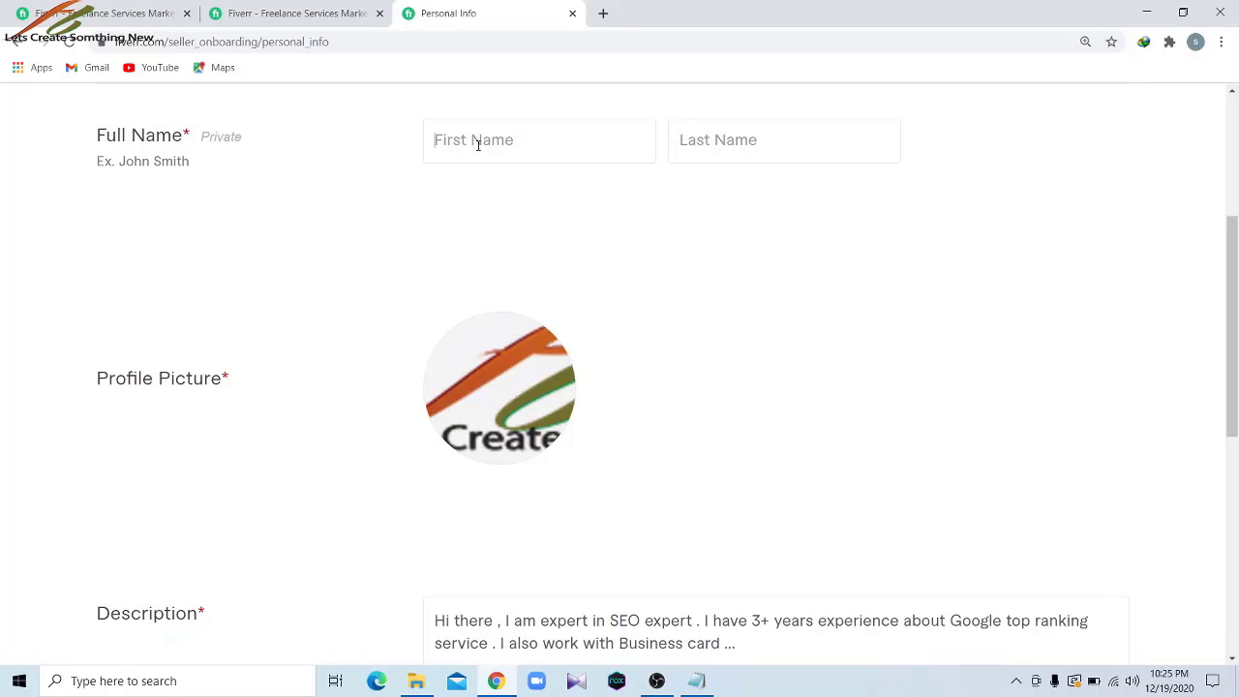
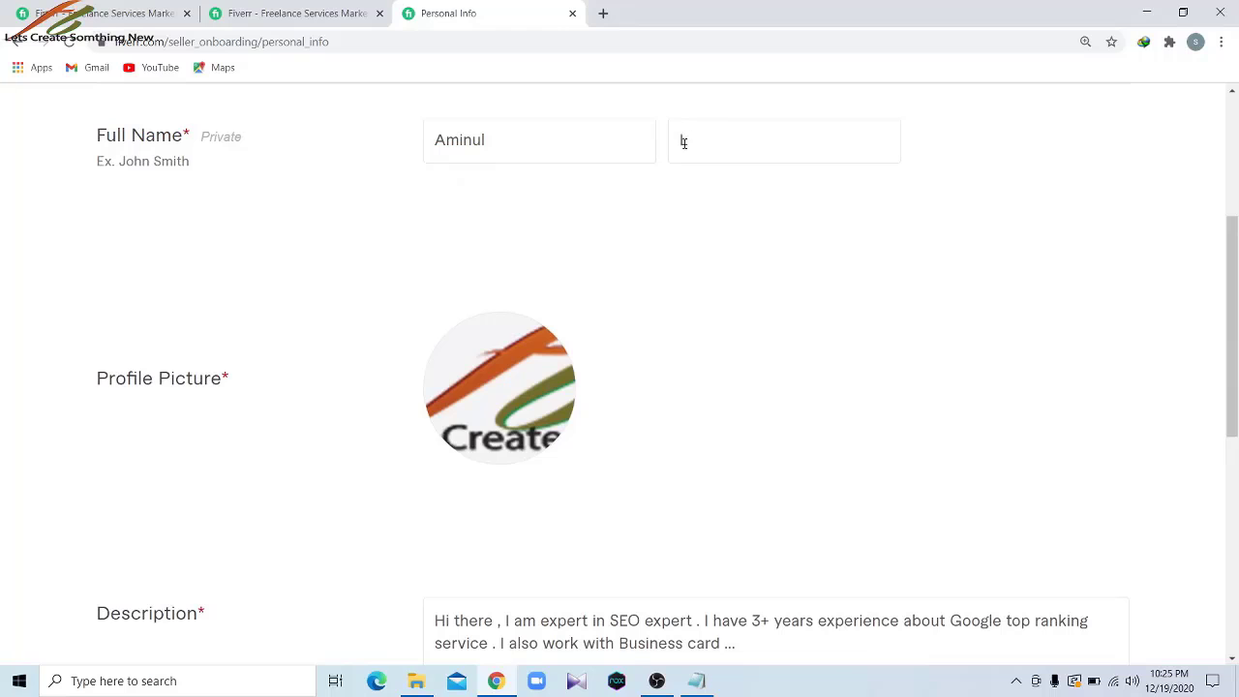
# - Review the full name, profile picture, description and languages in the Personal Info form
pyautogui.scroll(-1, 732, 223)
pyautogui.scroll(-3, 741, 254)
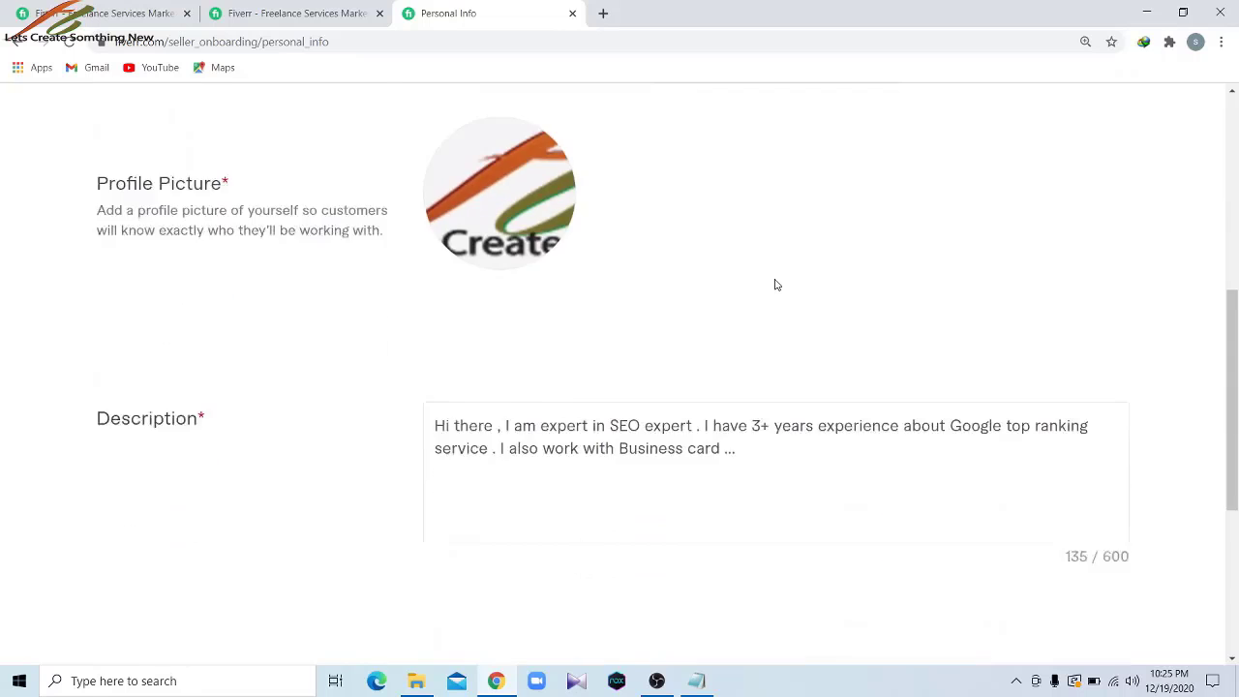
pyautogui.scroll(-2, 818, 423)
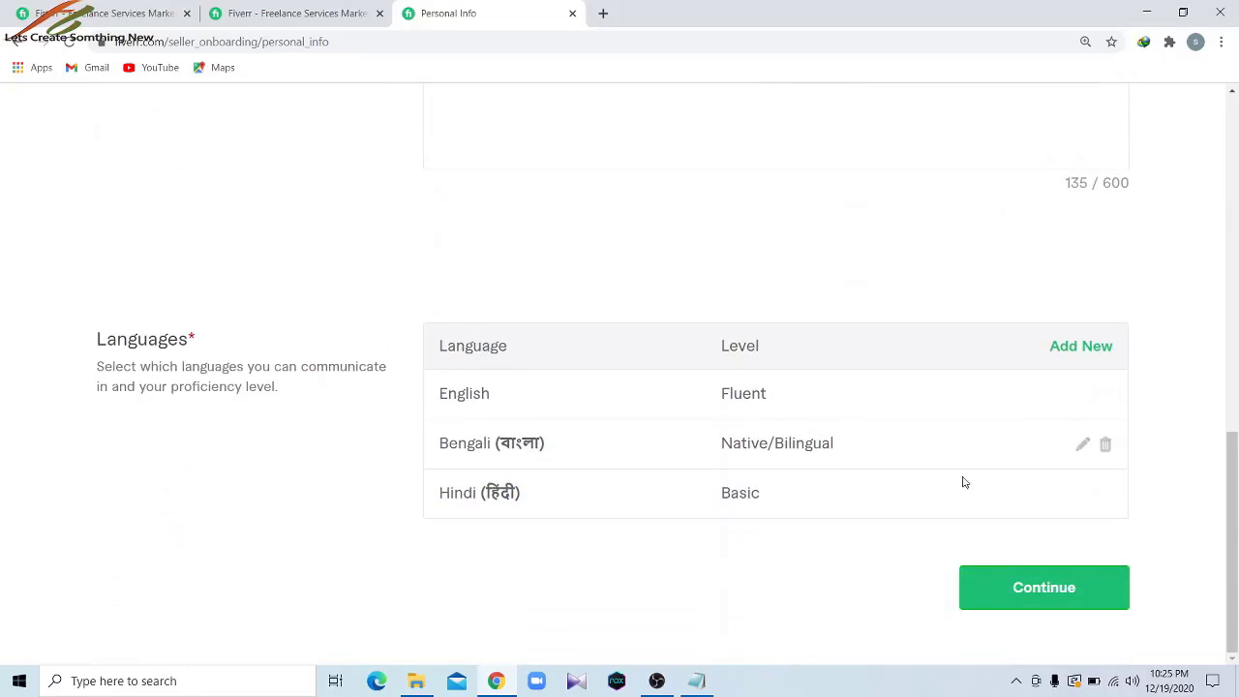
pyautogui.scroll(3, 903, 513)
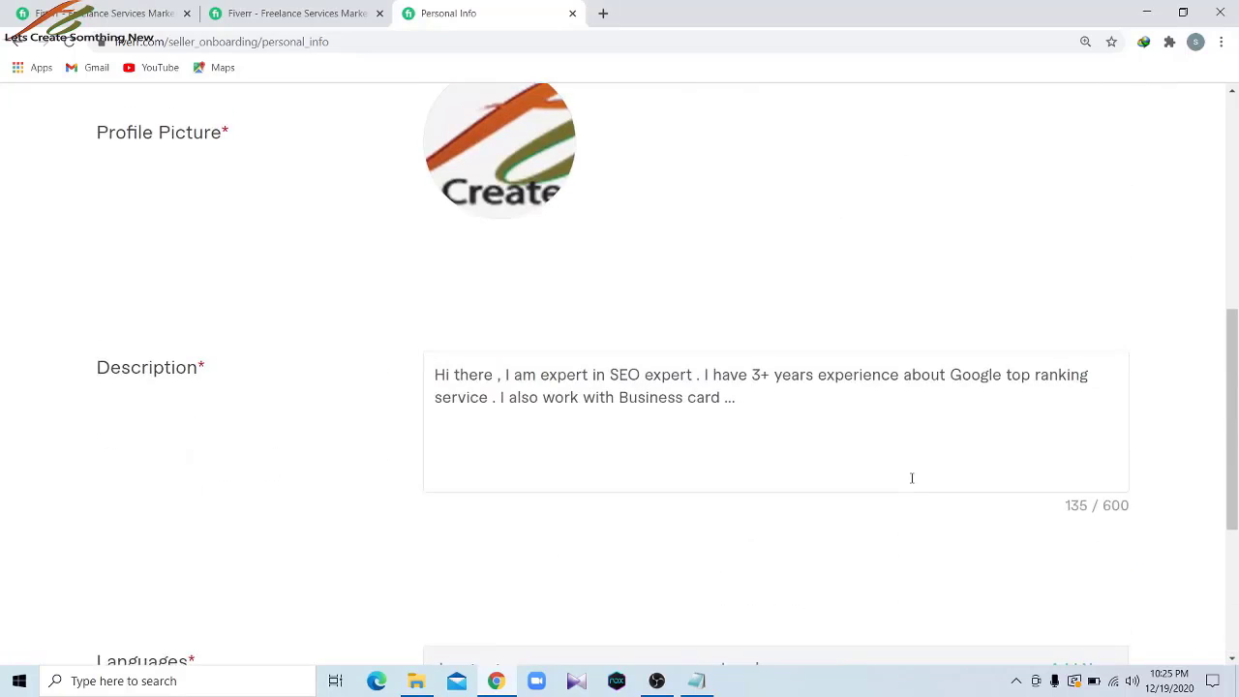
pyautogui.scroll(-3, 914, 479)
pyautogui.scroll(1, 1012, 603)
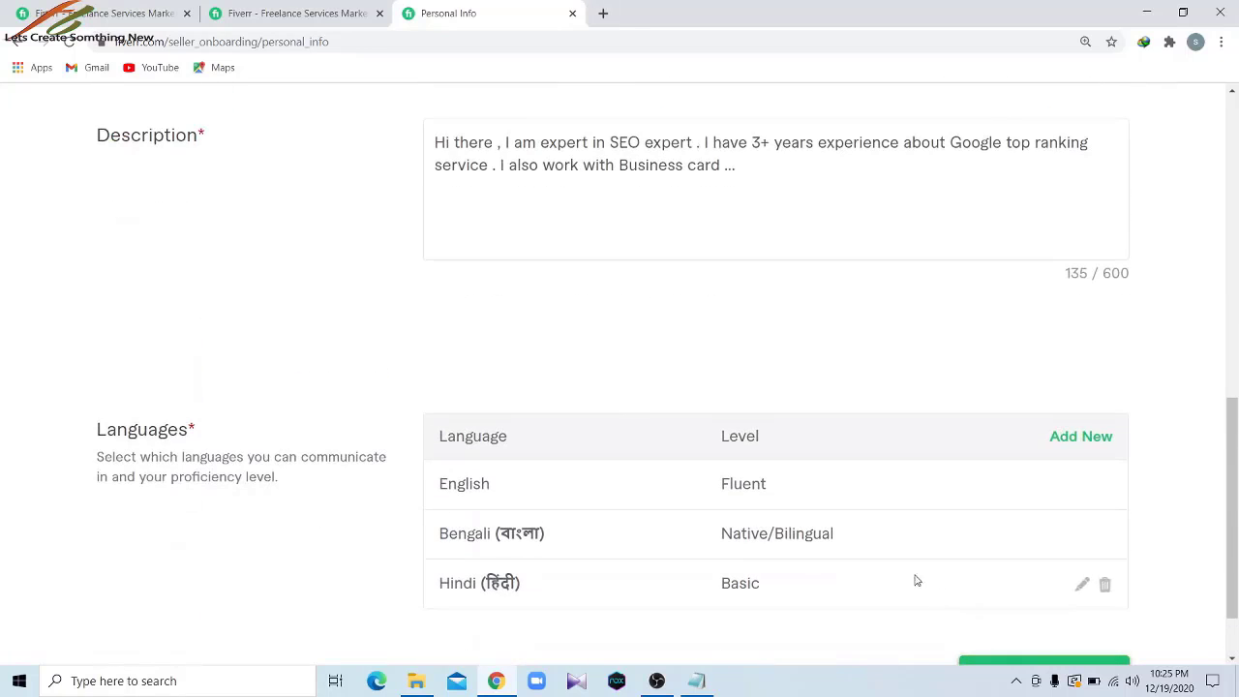
pyautogui.scroll(6, 800, 502)
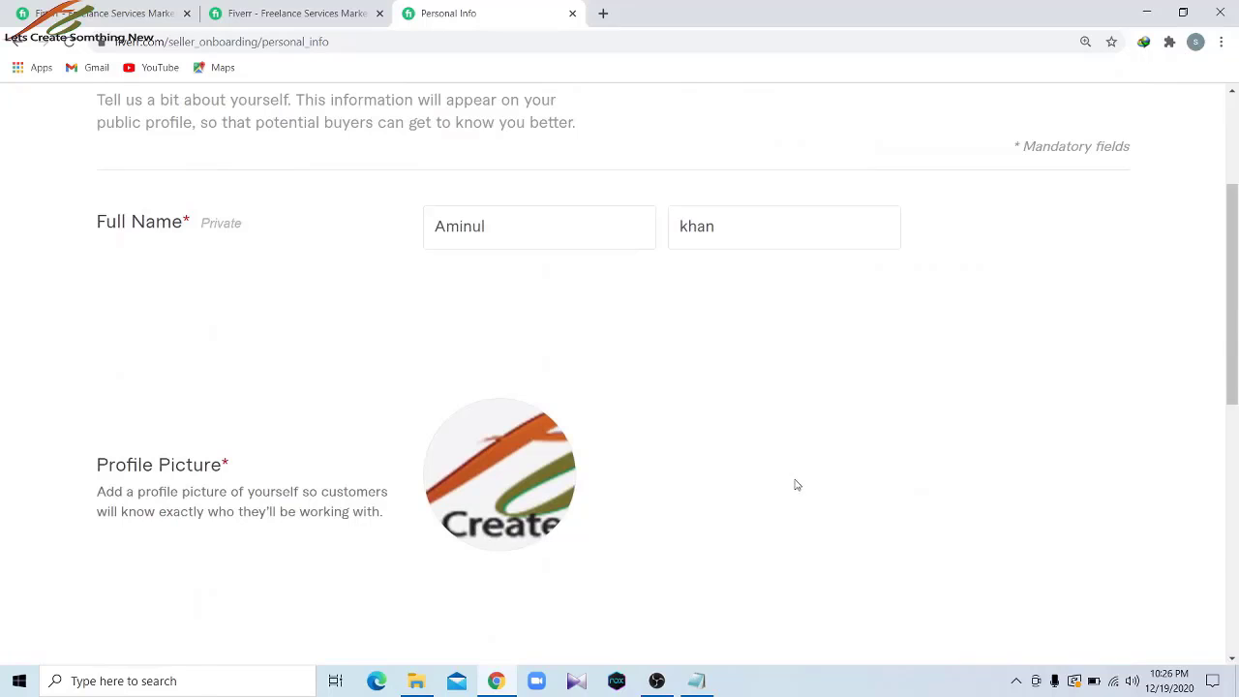
# - Check the whole Personal Info page again, from the onboarding stages to the description and languages list
pyautogui.scroll(-4, 797, 479)
pyautogui.scroll(-3, 967, 514)
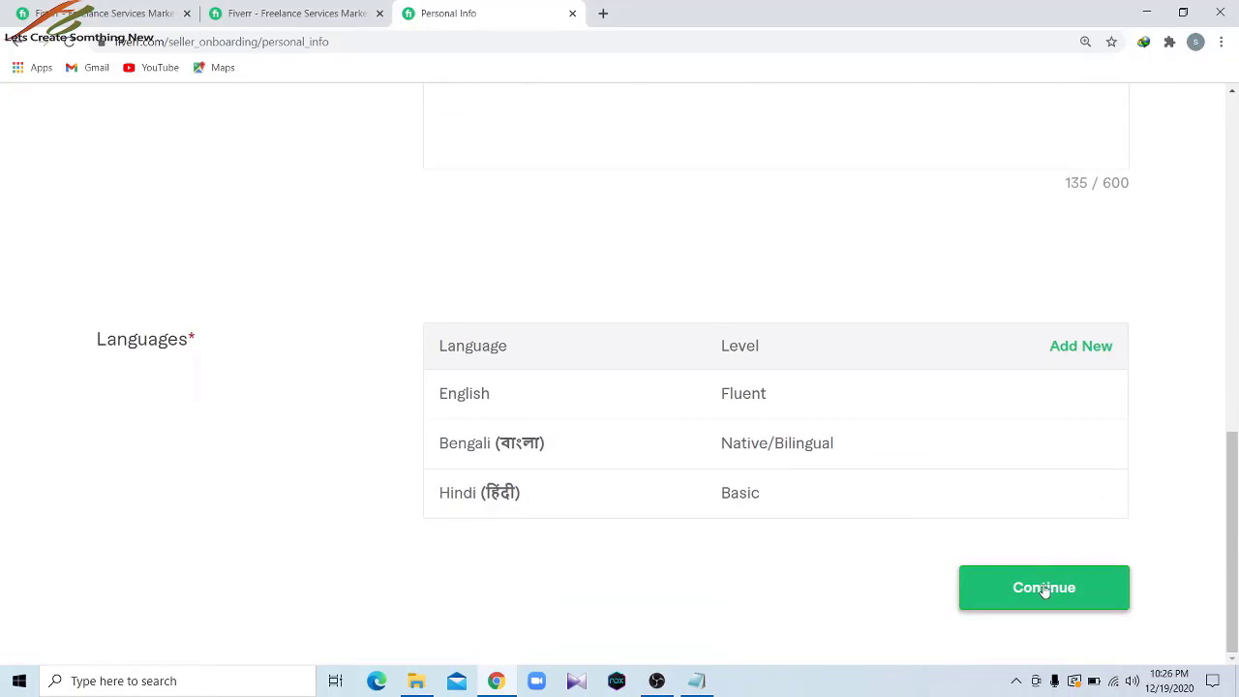
pyautogui.scroll(1, 1043, 587)
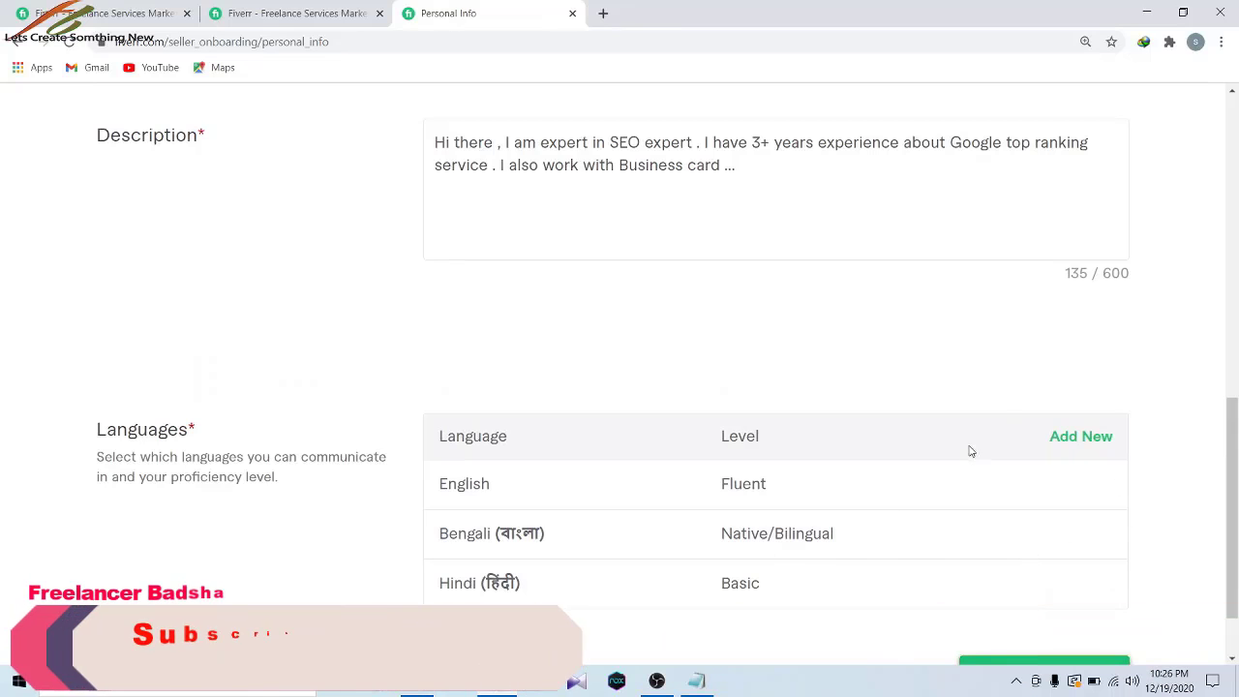
pyautogui.scroll(8, 929, 464)
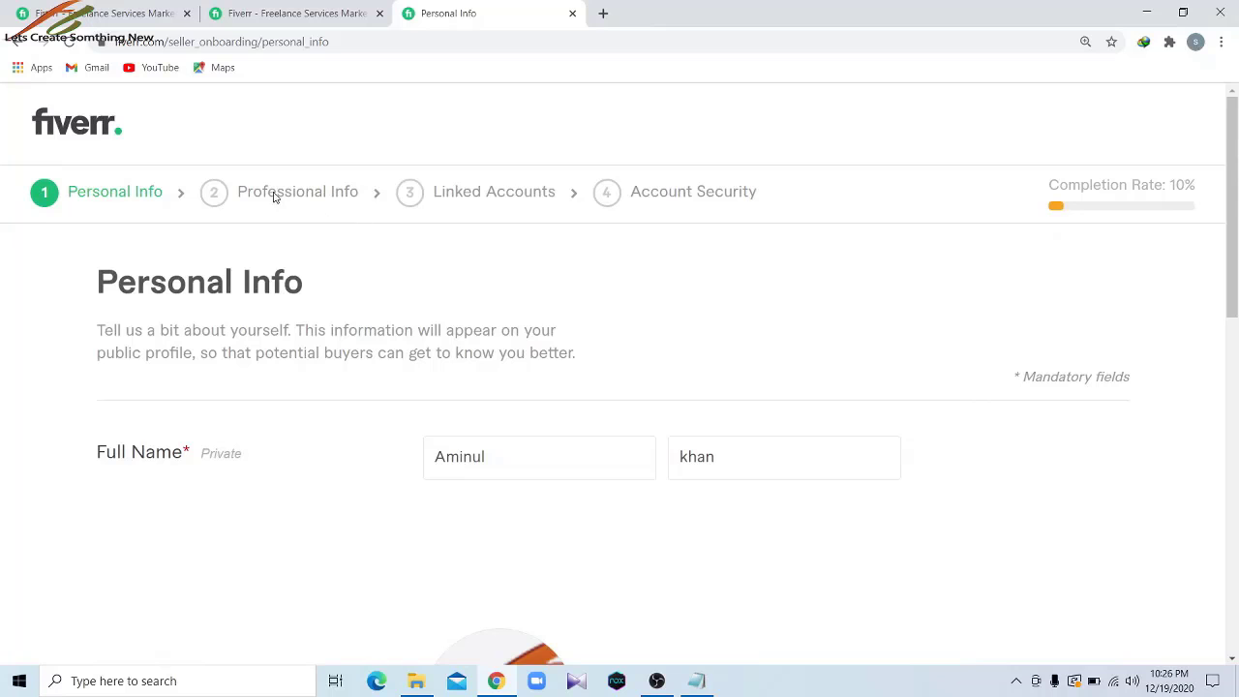
pyautogui.scroll(-2, 813, 436)
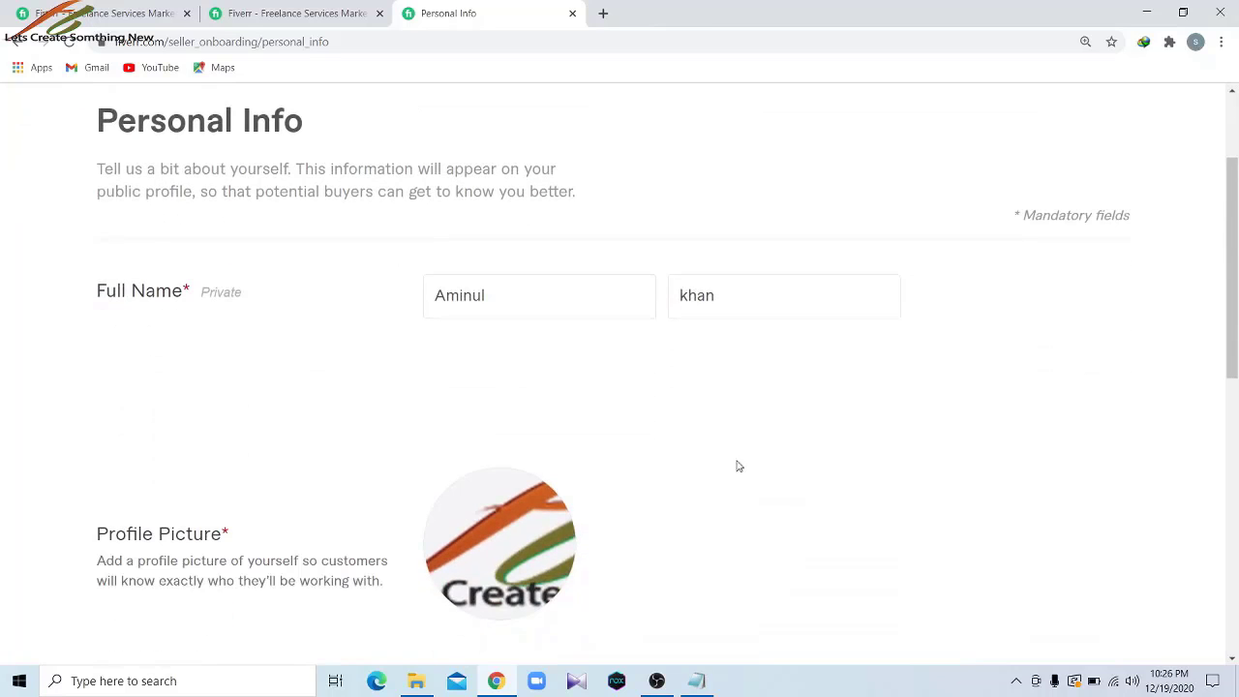
pyautogui.scroll(-7, 630, 457)
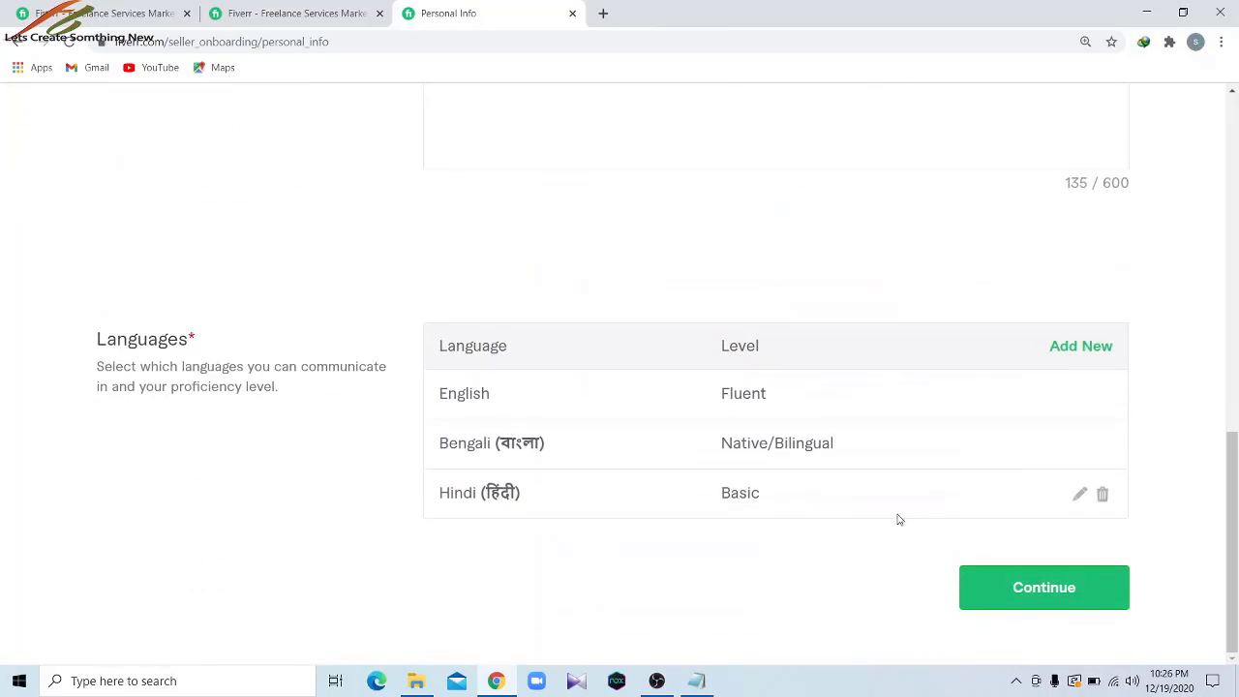
pyautogui.scroll(1, 1006, 591)
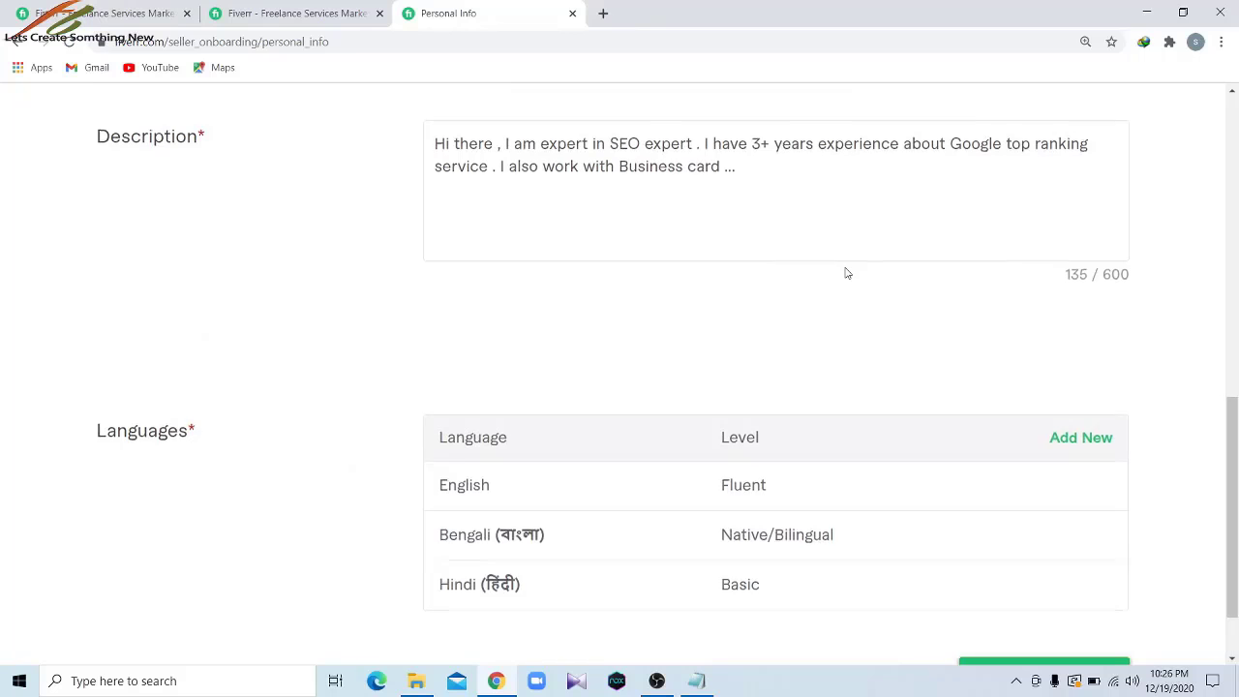
pyautogui.scroll(3, 846, 273)
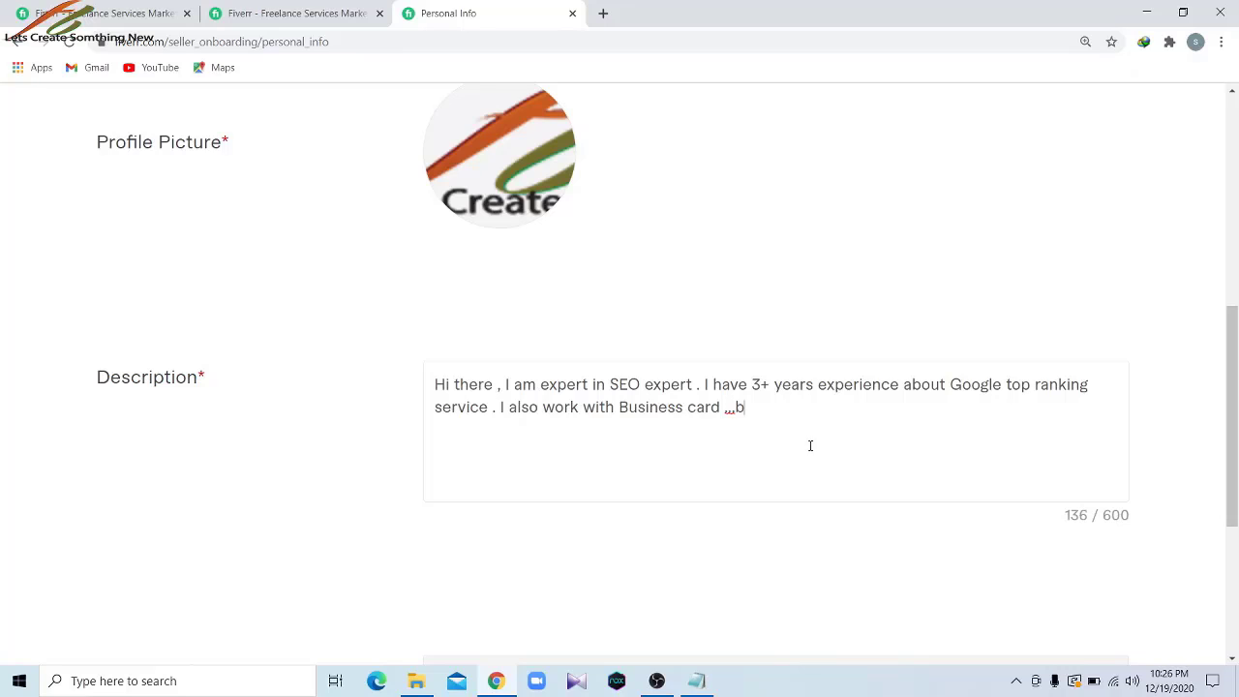
pyautogui.write('vhjkm,./')
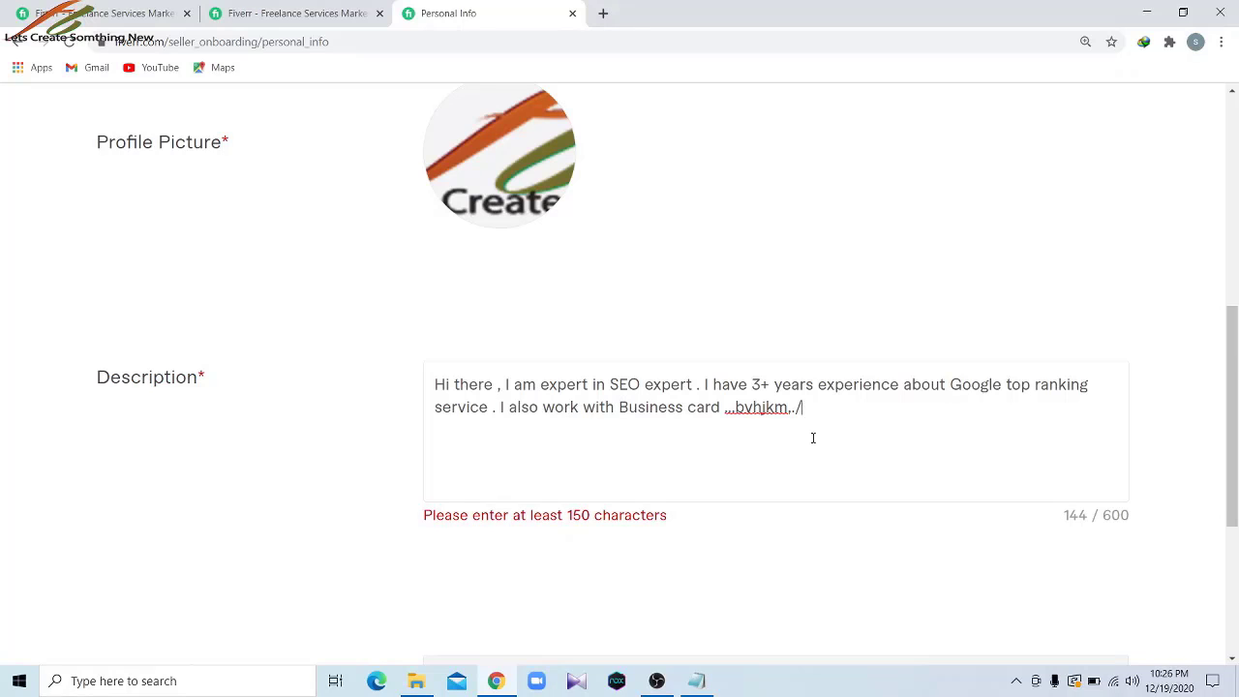
pyautogui.press('BackSpace')
pyautogui.press('BackSpace')
pyautogui.press('BackSpace')
pyautogui.press('BackSpace')
pyautogui.press('BackSpace')
pyautogui.press('BackSpace')
pyautogui.press('BackSpace')
pyautogui.press('BackSpace')
pyautogui.press('BackSpace')
# - Extend the seller description with "I also provide you marketing service" and continue to the Professional Info form
pyautogui.write('I a')
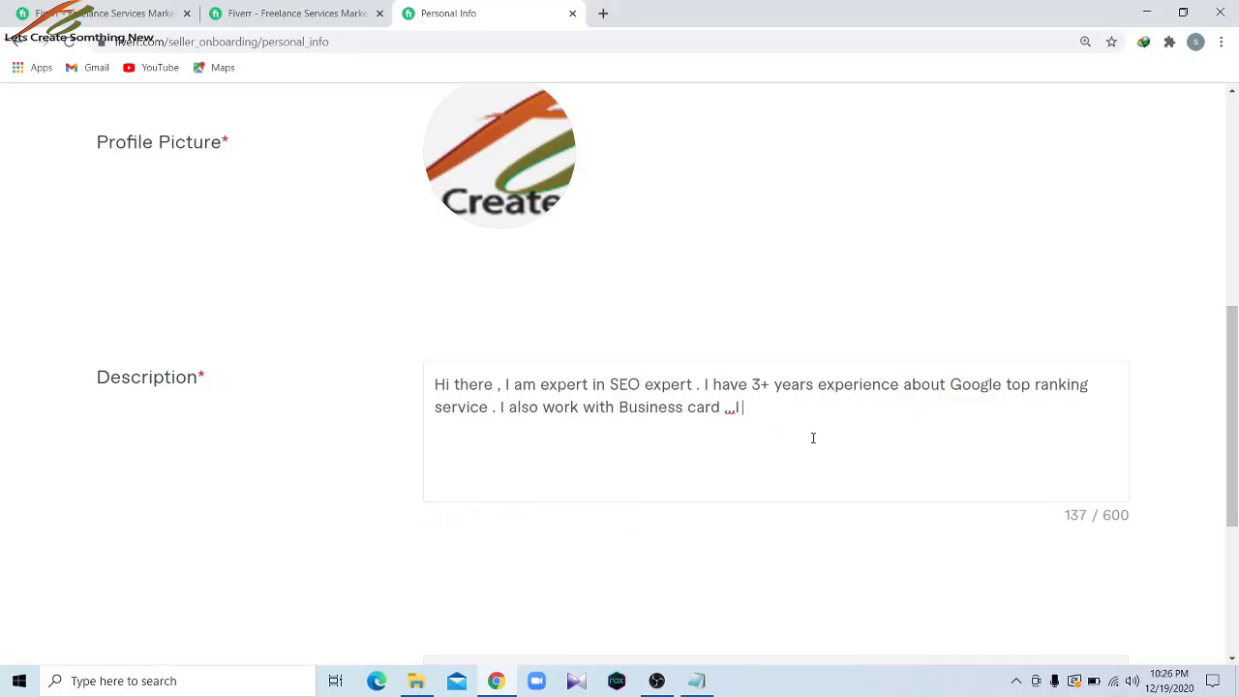
pyautogui.write('lso ')
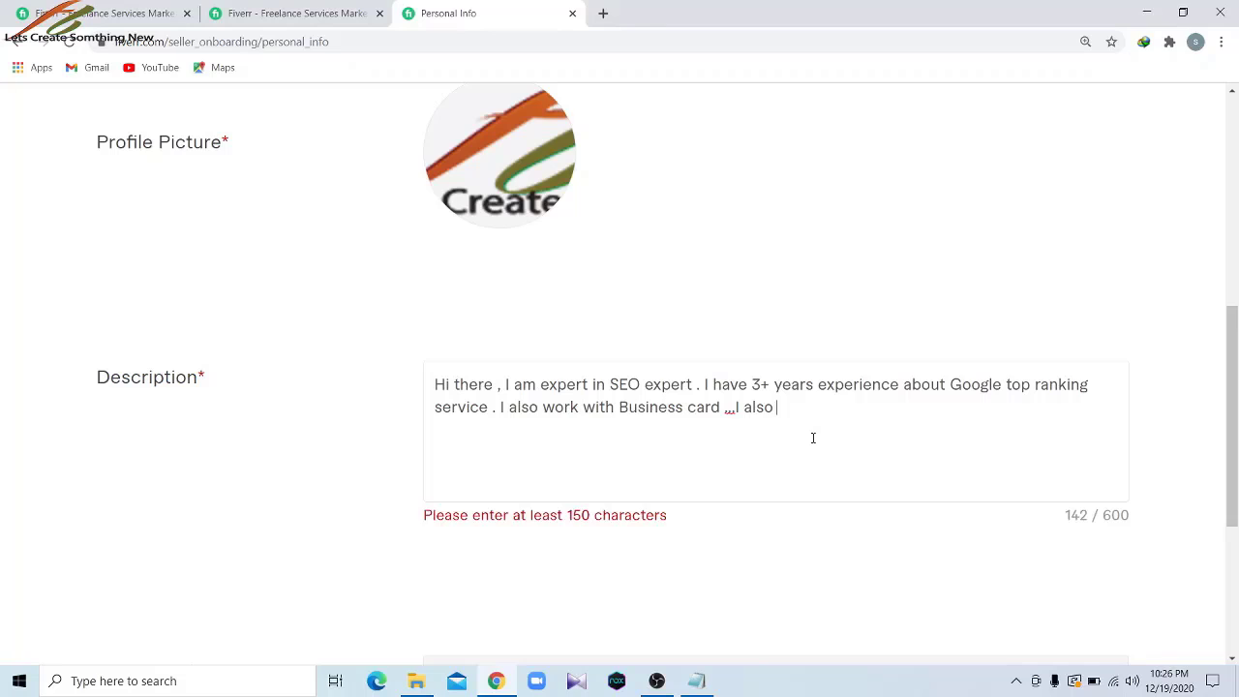
pyautogui.write('pro')
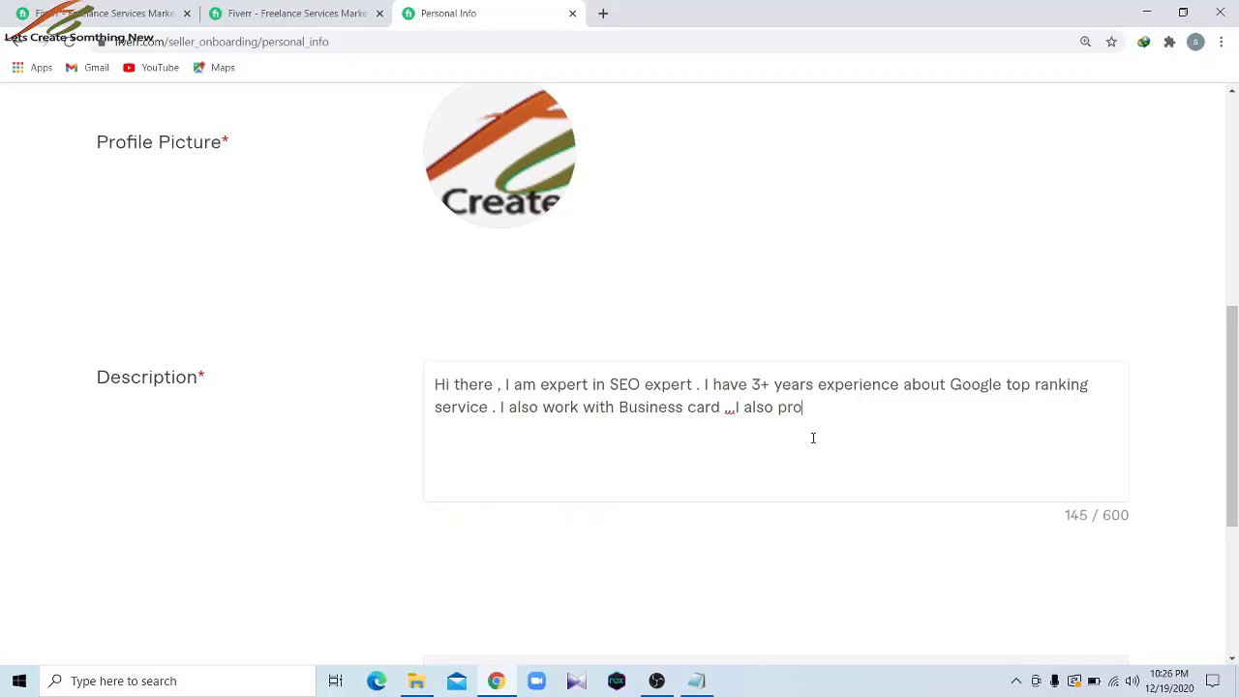
pyautogui.write('vide you market')
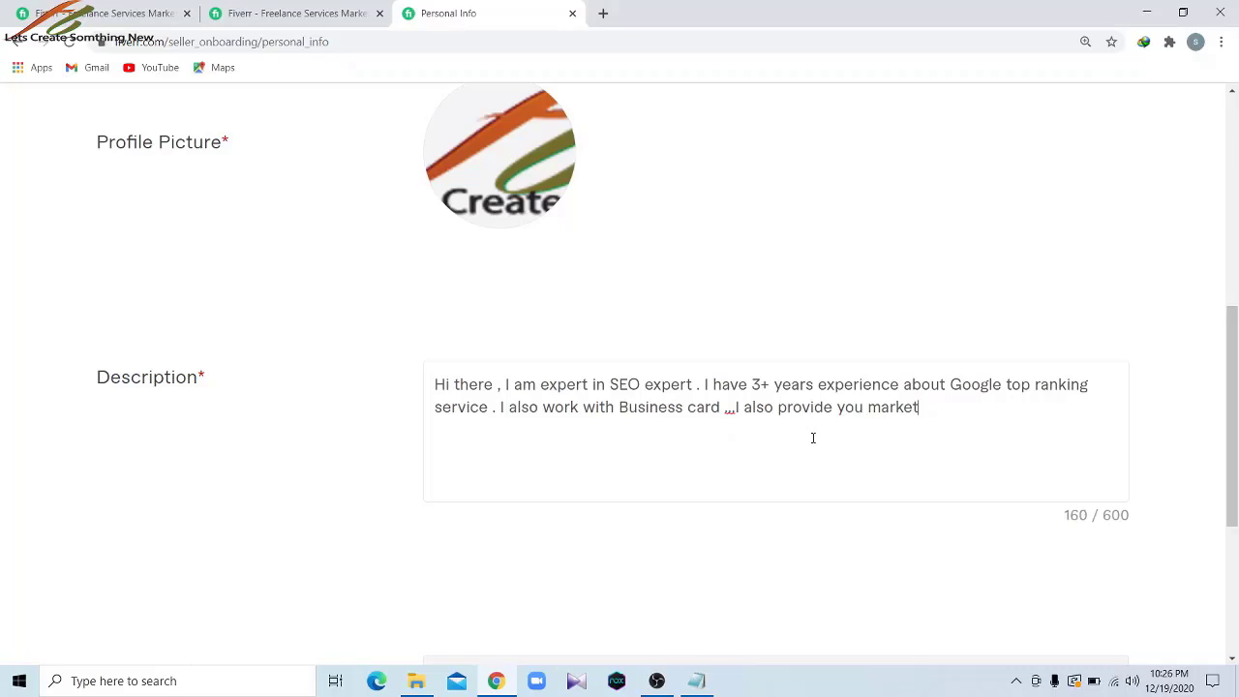
pyautogui.write('o')
pyautogui.press('BackSpace')
pyautogui.write('ing service')
pyautogui.scroll(-3, 850, 474)
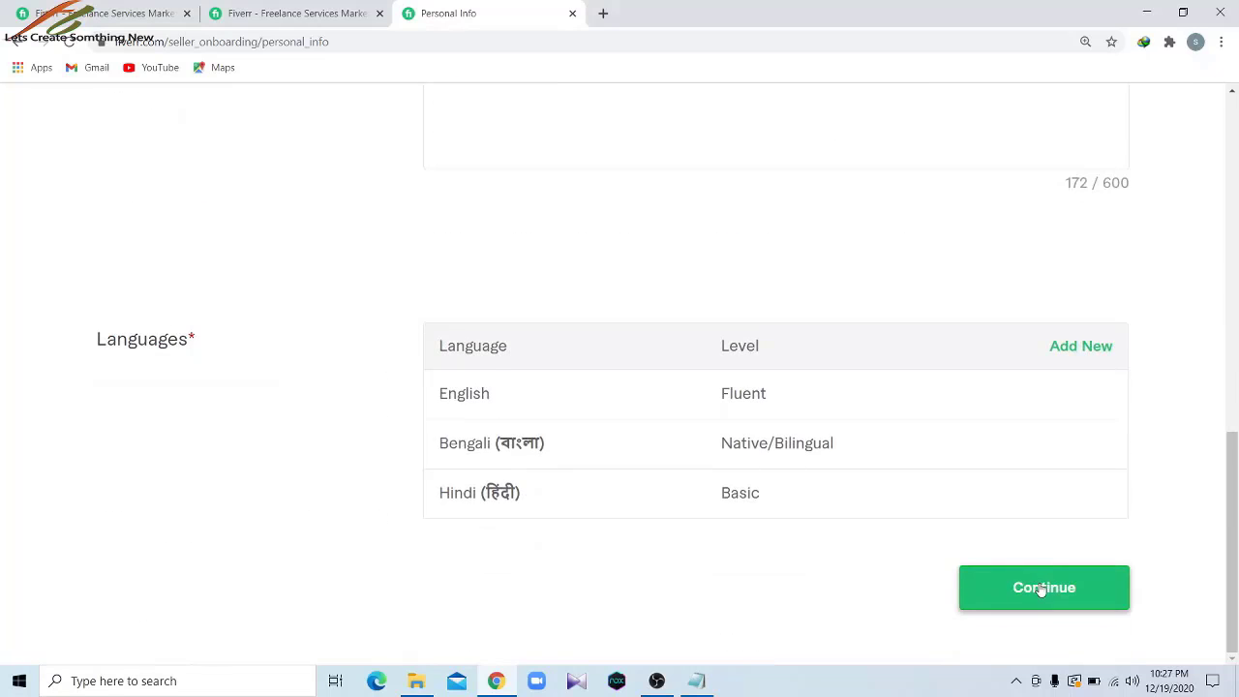
pyautogui.click(1039, 587)
# - Set the occupation to Digital Marketing and select Content Marketing, Email Marketing, Marketing Strategy, SEM and Web Traffic as best skills
pyautogui.scroll(-3, 406, 348)
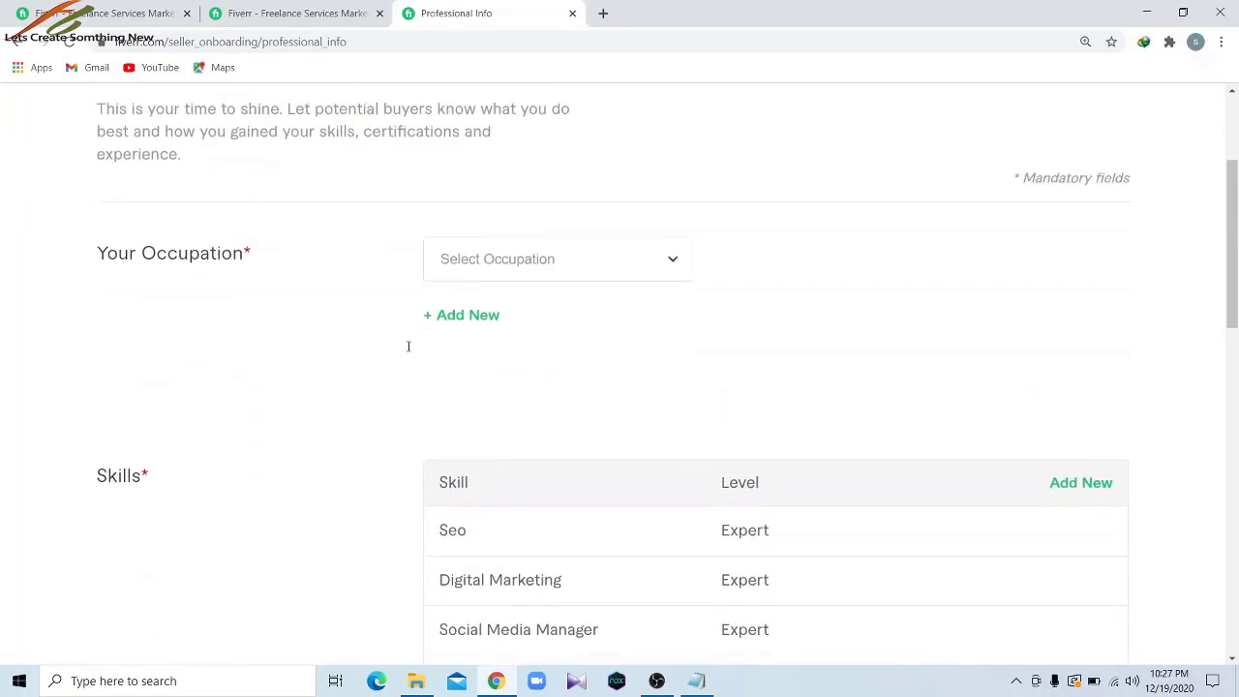
pyautogui.click(544, 250)
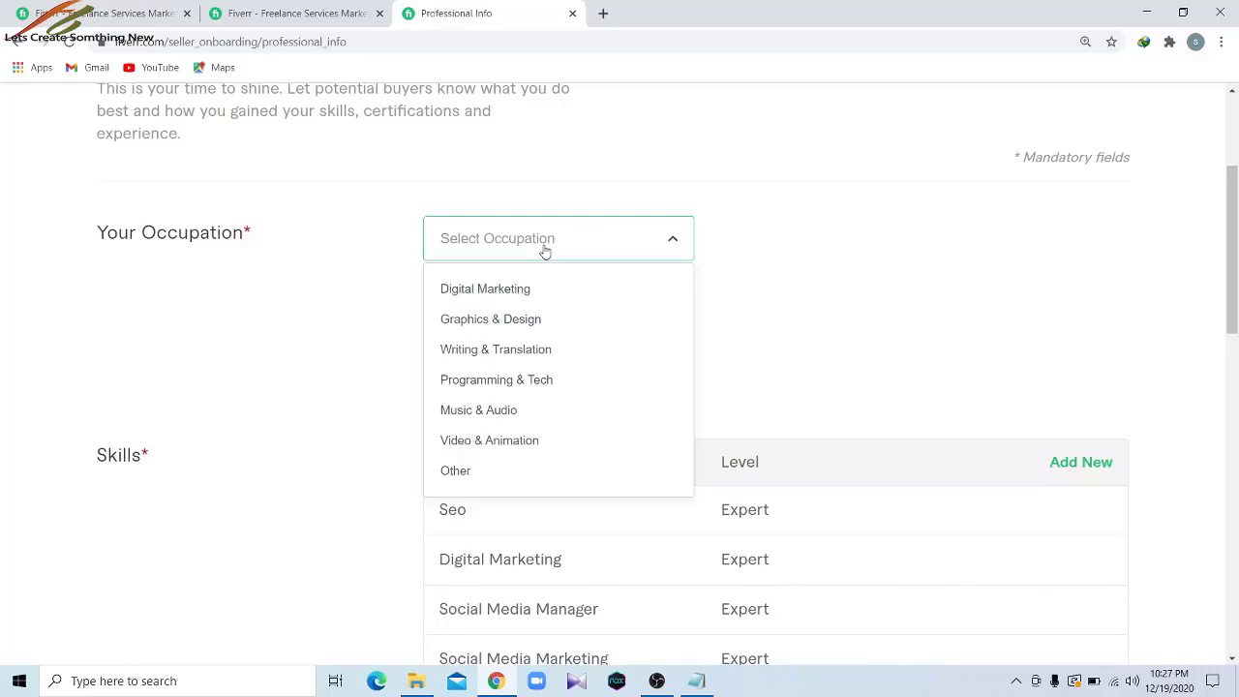
pyautogui.click(528, 301)
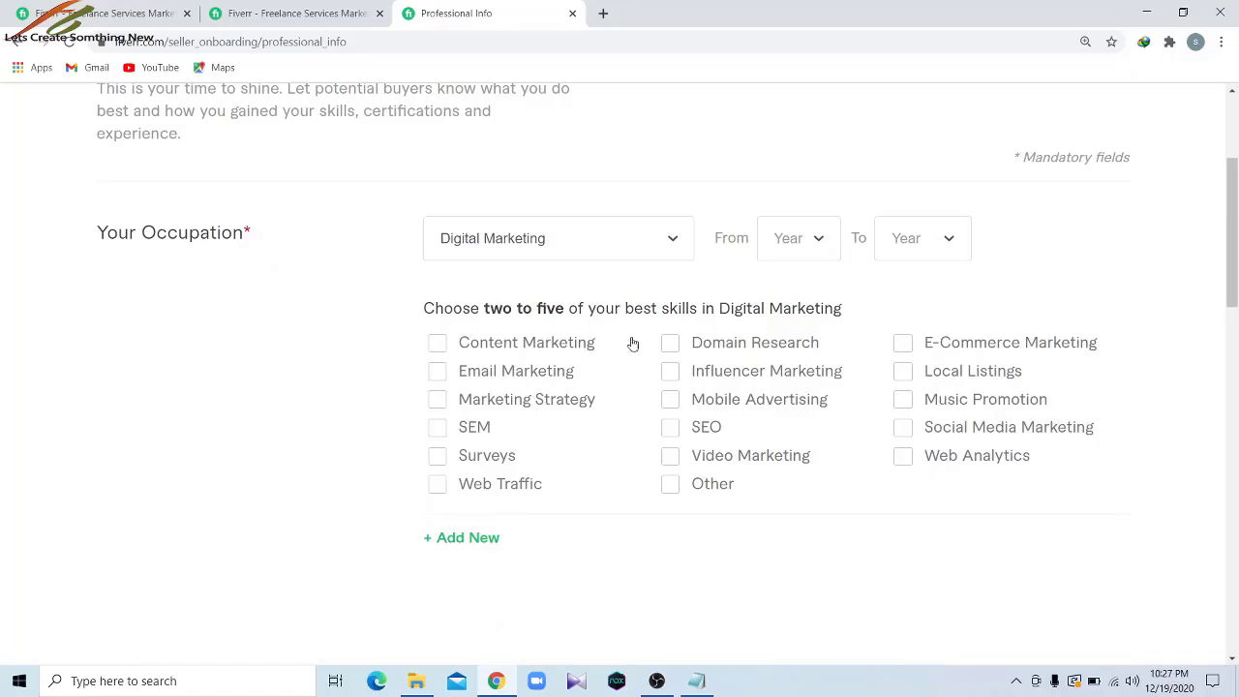
pyautogui.click(436, 346)
pyautogui.click(437, 374)
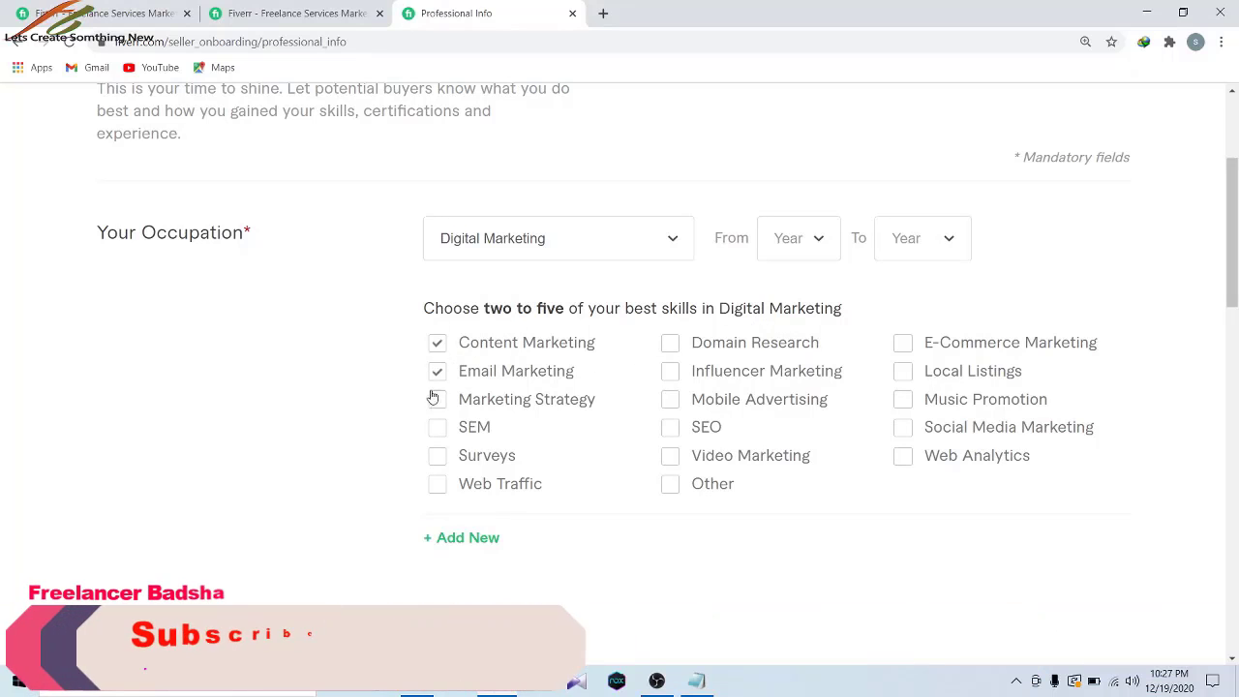
pyautogui.click(435, 401)
pyautogui.click(437, 432)
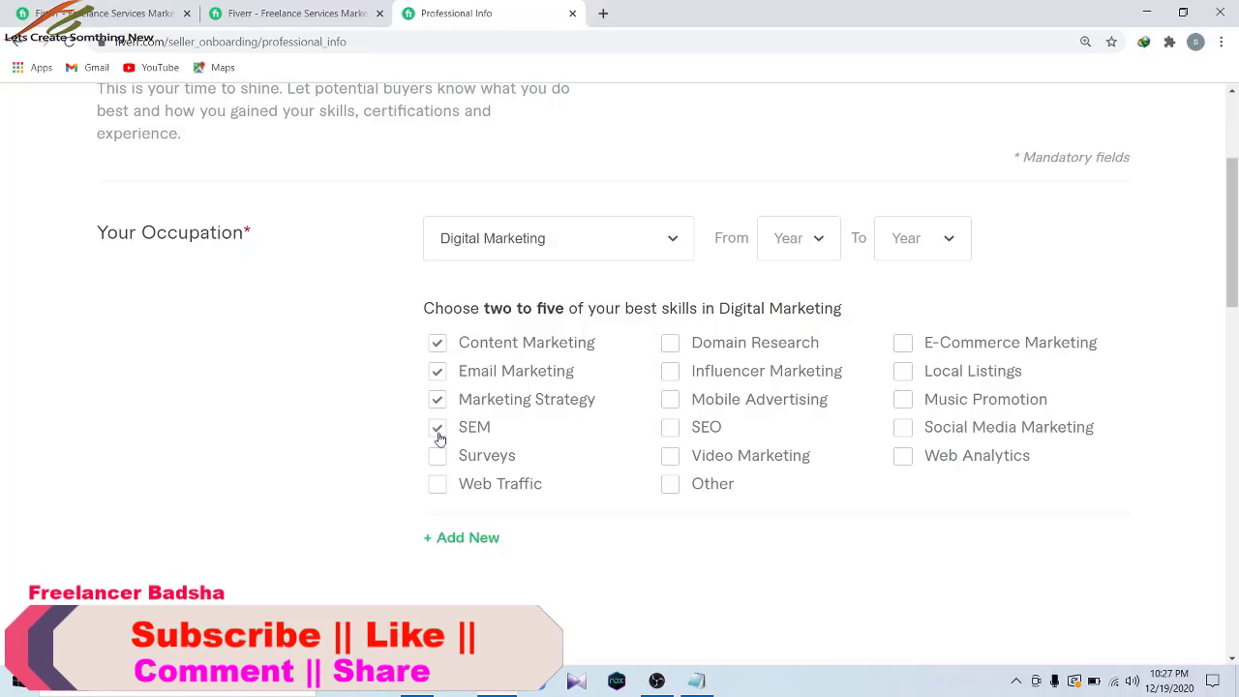
pyautogui.click(437, 485)
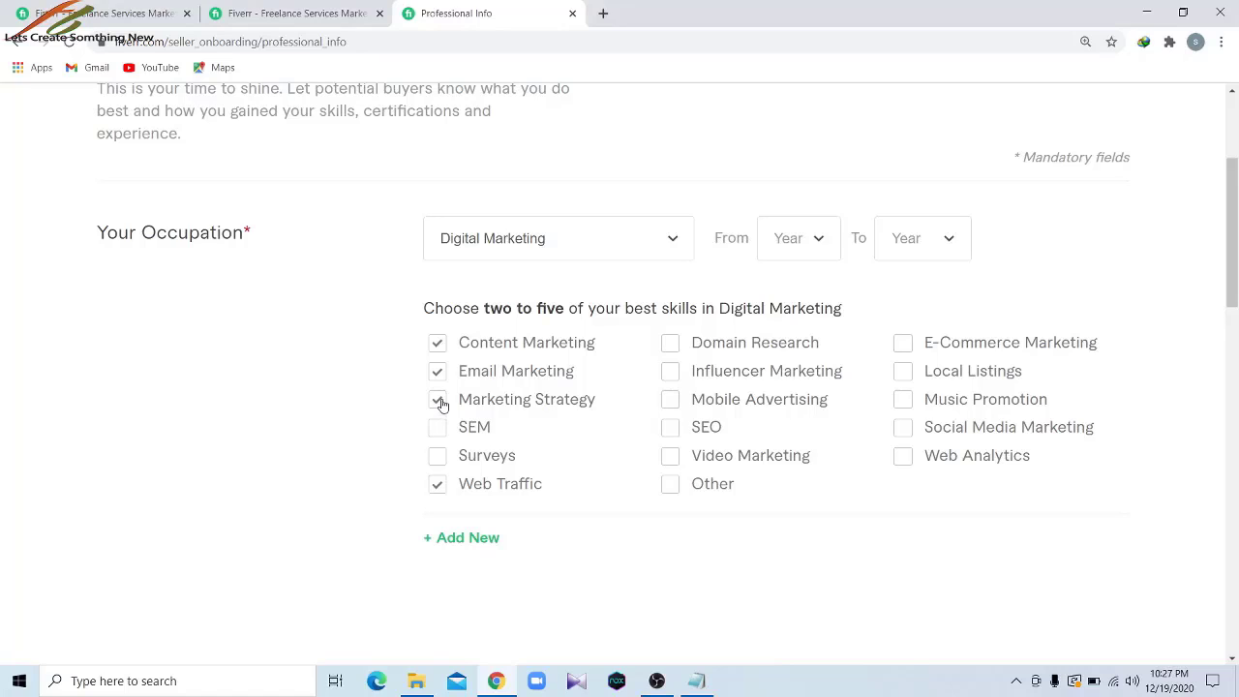
# - Replace the Content Marketing, Marketing Strategy and SEM skills with Domain Research, SEO and E-Commerce Marketing
pyautogui.click(440, 401)
pyautogui.click(439, 343)
pyautogui.click(668, 347)
pyautogui.click(670, 435)
pyautogui.click(904, 345)
pyautogui.doubleClick(906, 433)
# - Set the Digital Marketing occupation period from 2013 to 2019
pyautogui.click(817, 247)
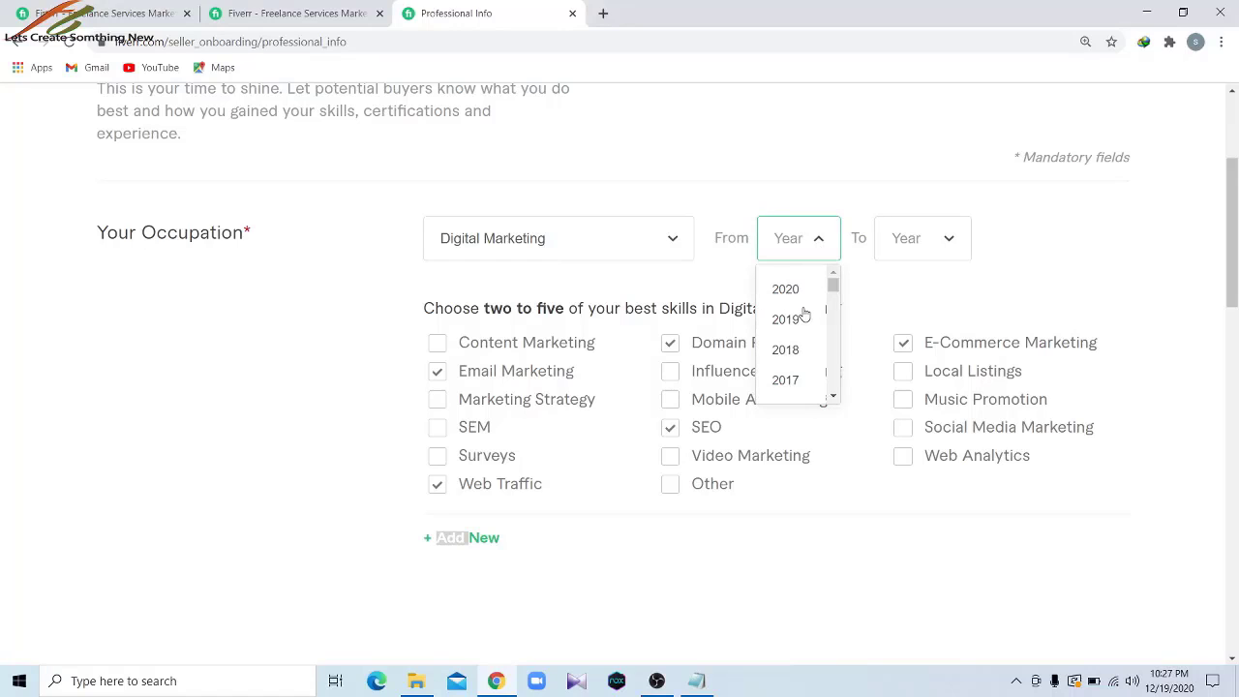
pyautogui.scroll(-2, 804, 318)
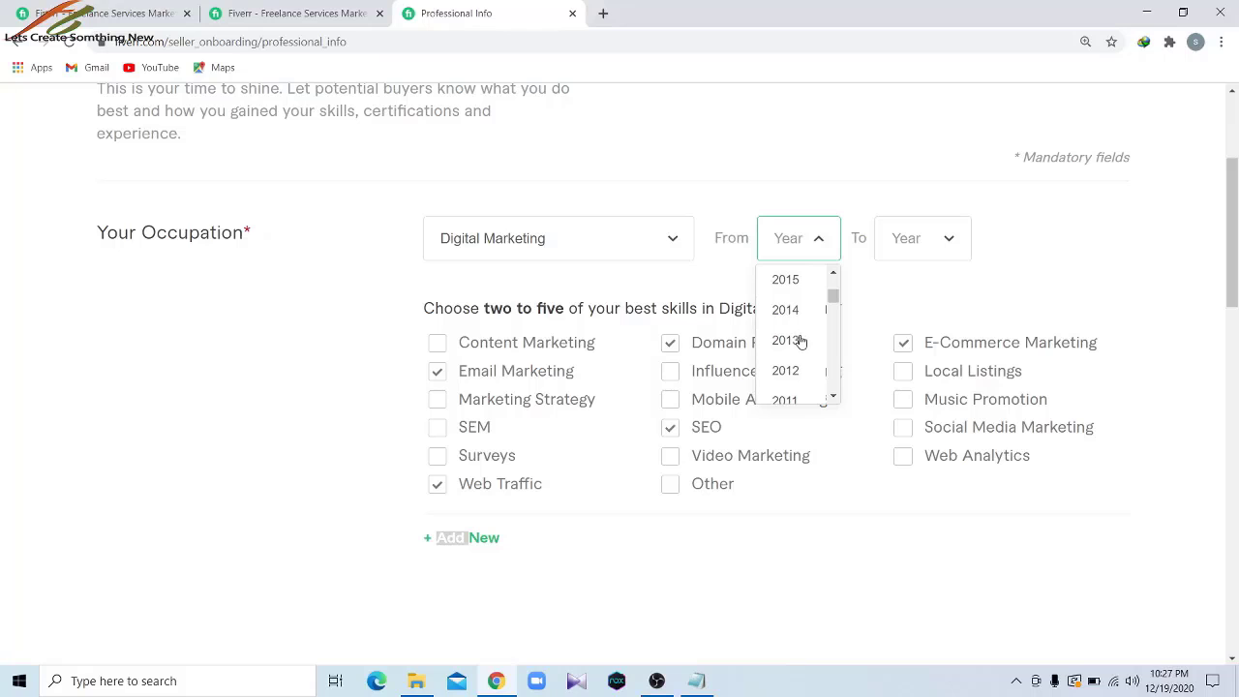
pyautogui.click(786, 340)
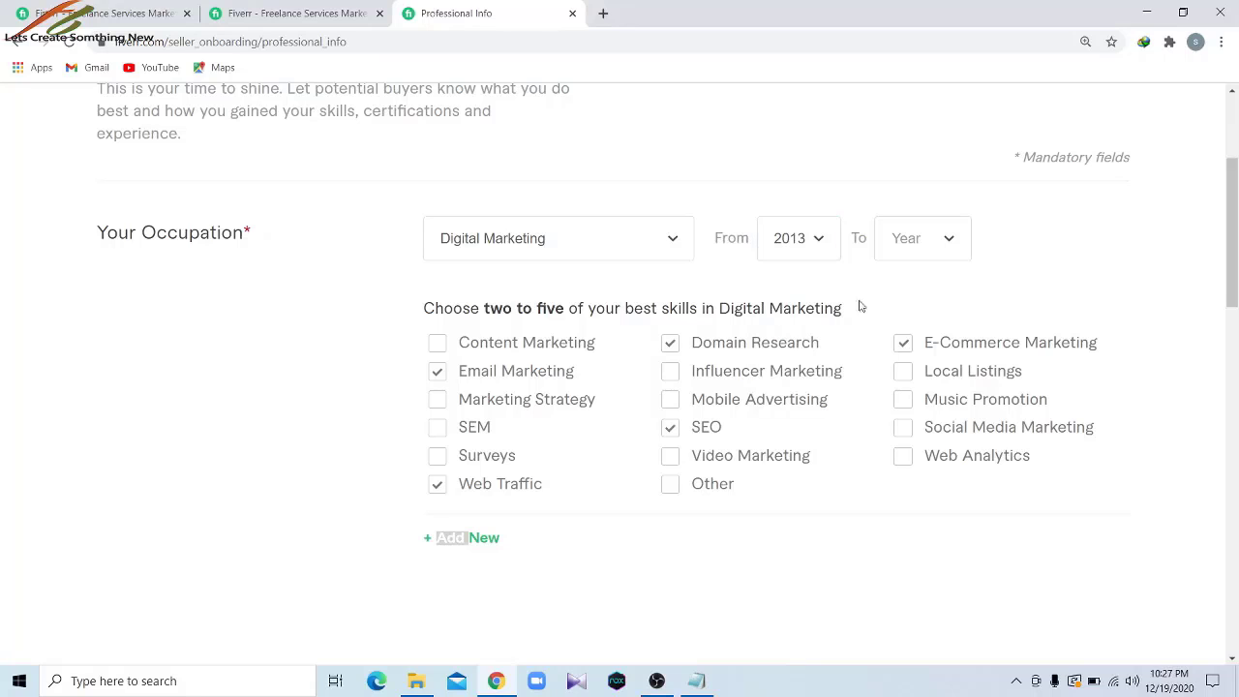
pyautogui.click(909, 233)
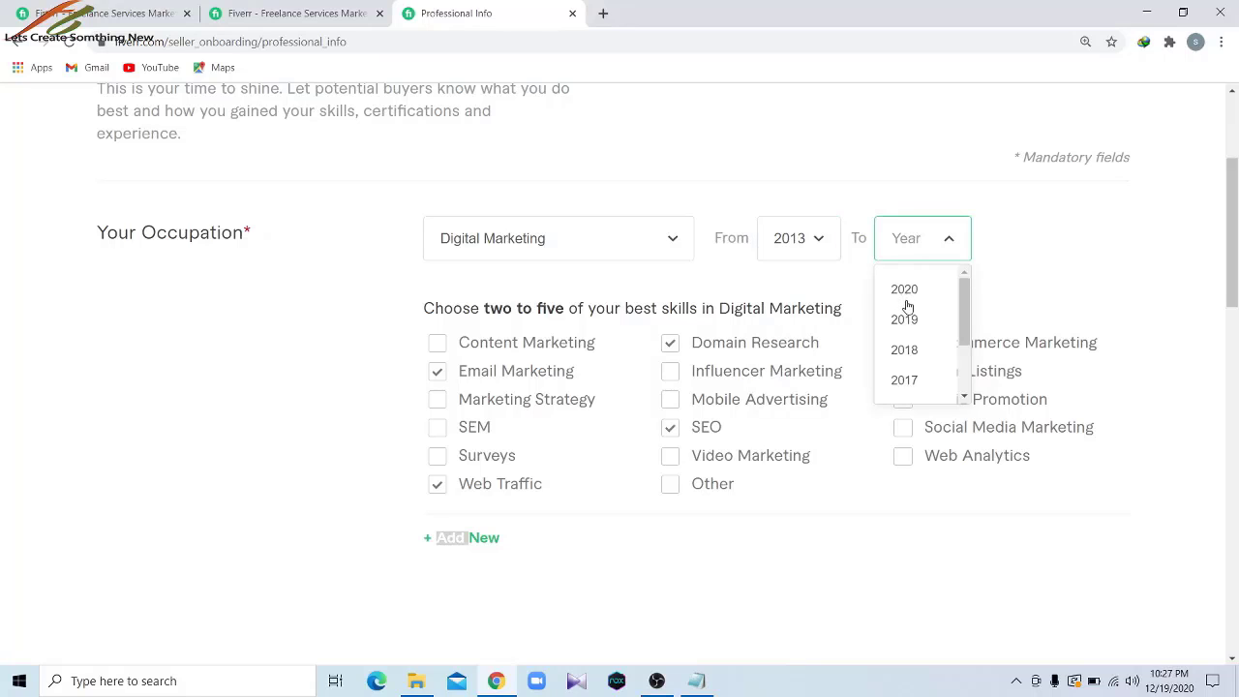
pyautogui.scroll(1, 906, 304)
pyautogui.click(912, 400)
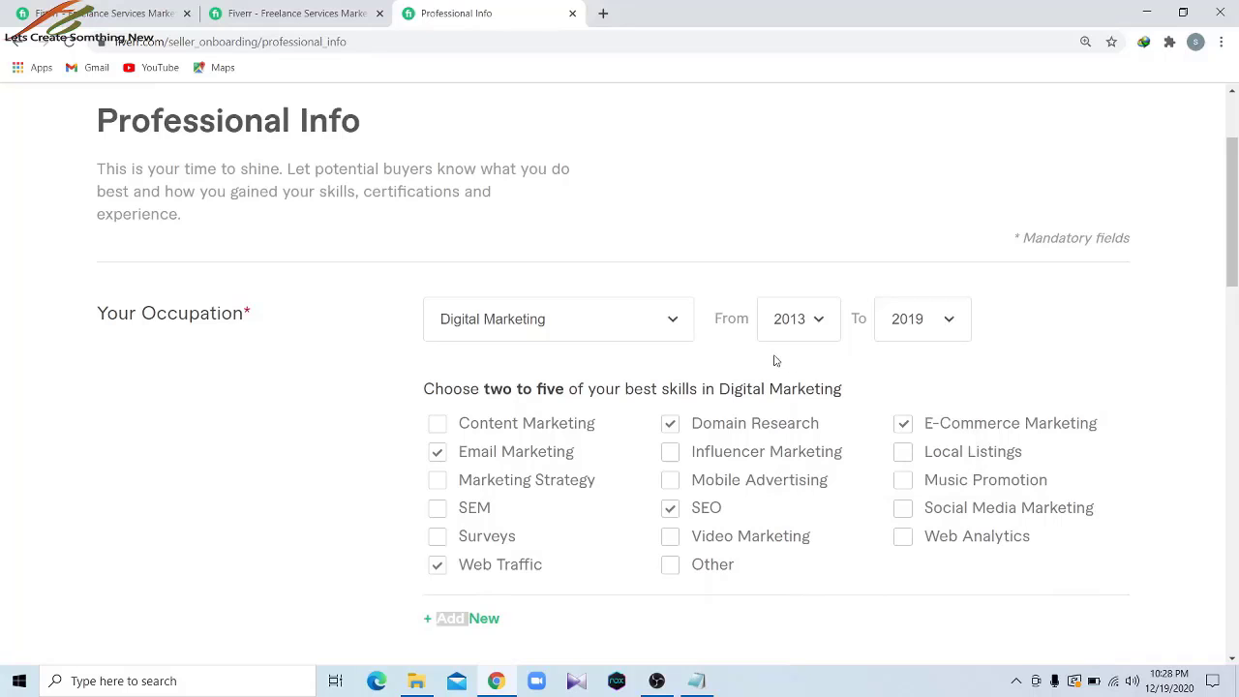
# - Review the skills and education, leave certification and personal website empty, and continue to Linked Accounts
pyautogui.scroll(-3, 774, 360)
pyautogui.scroll(-2, 774, 360)
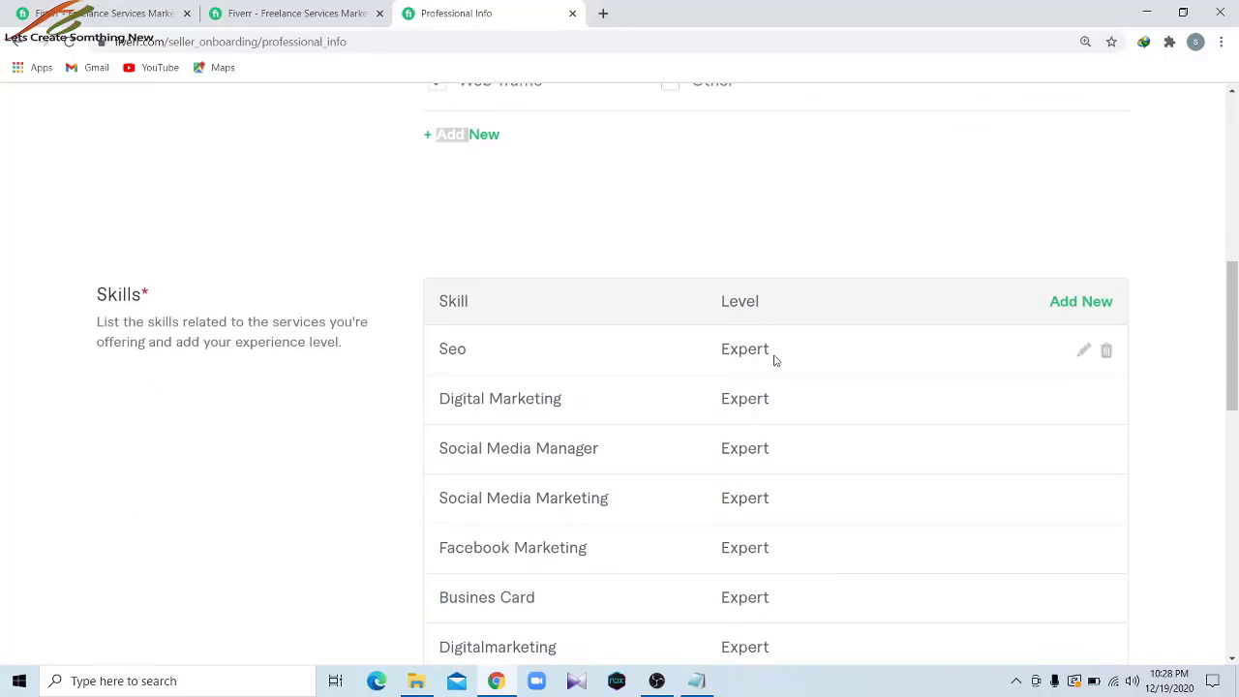
pyautogui.scroll(-3, 816, 359)
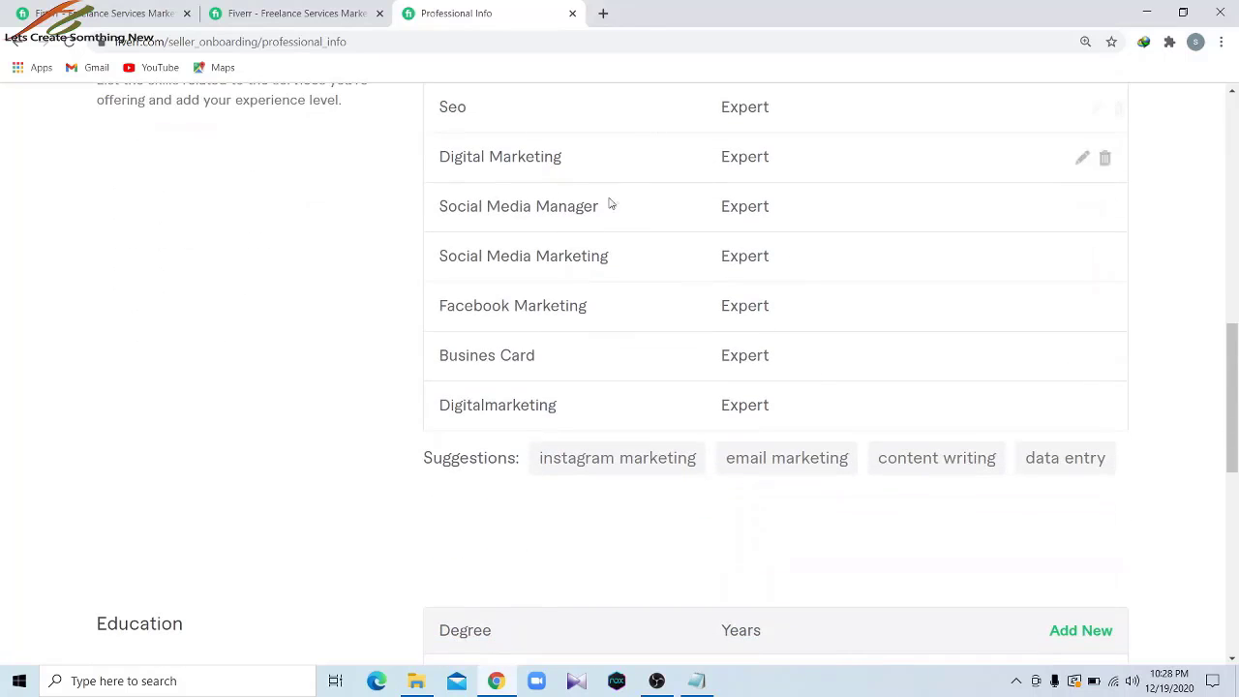
pyautogui.scroll(-1, 724, 276)
pyautogui.scroll(-2, 755, 329)
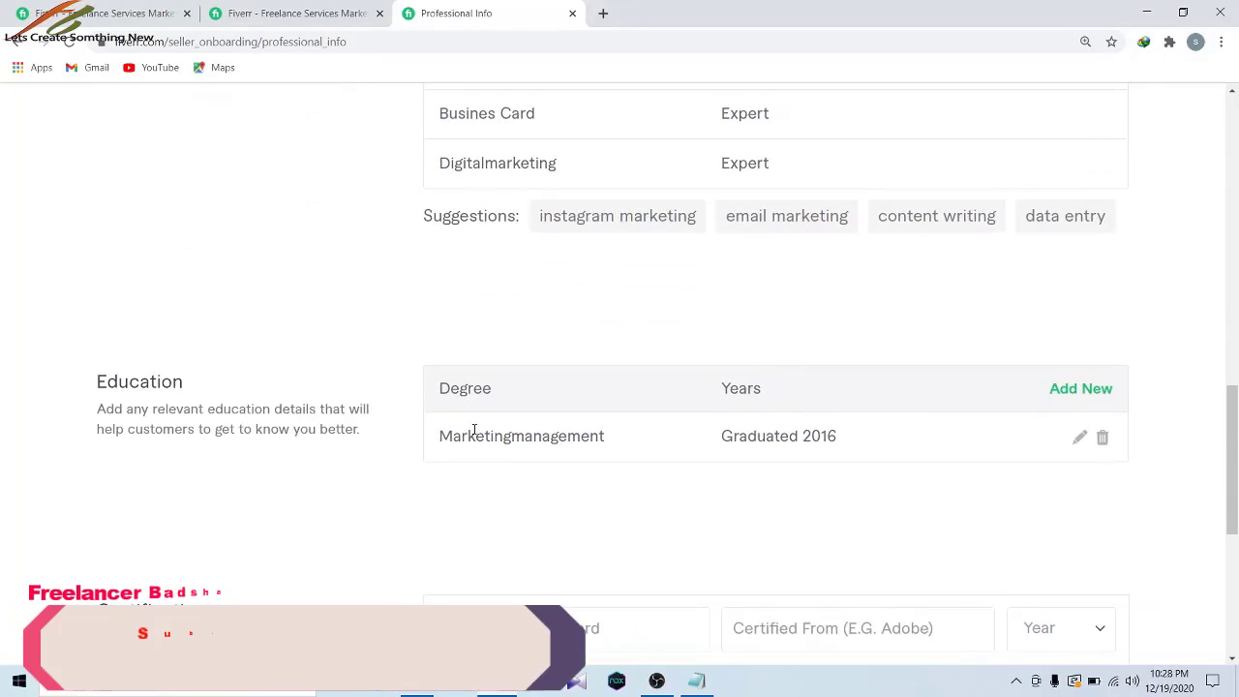
pyautogui.scroll(-2, 890, 411)
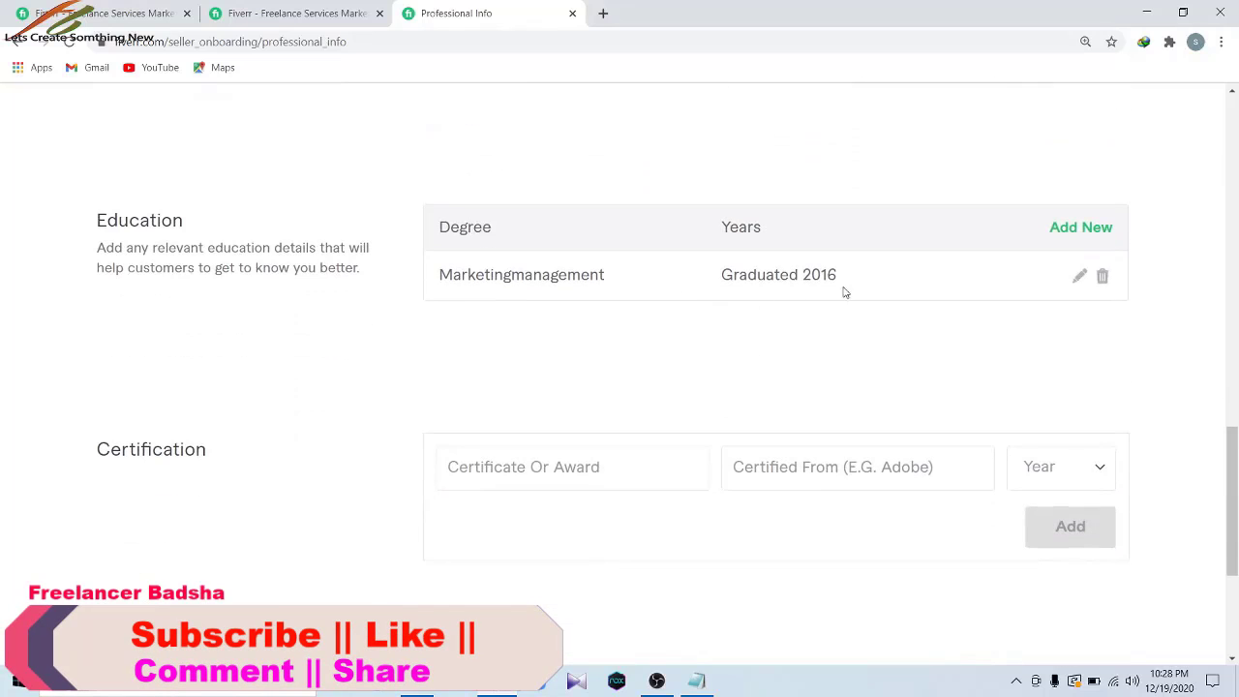
pyautogui.scroll(-3, 871, 290)
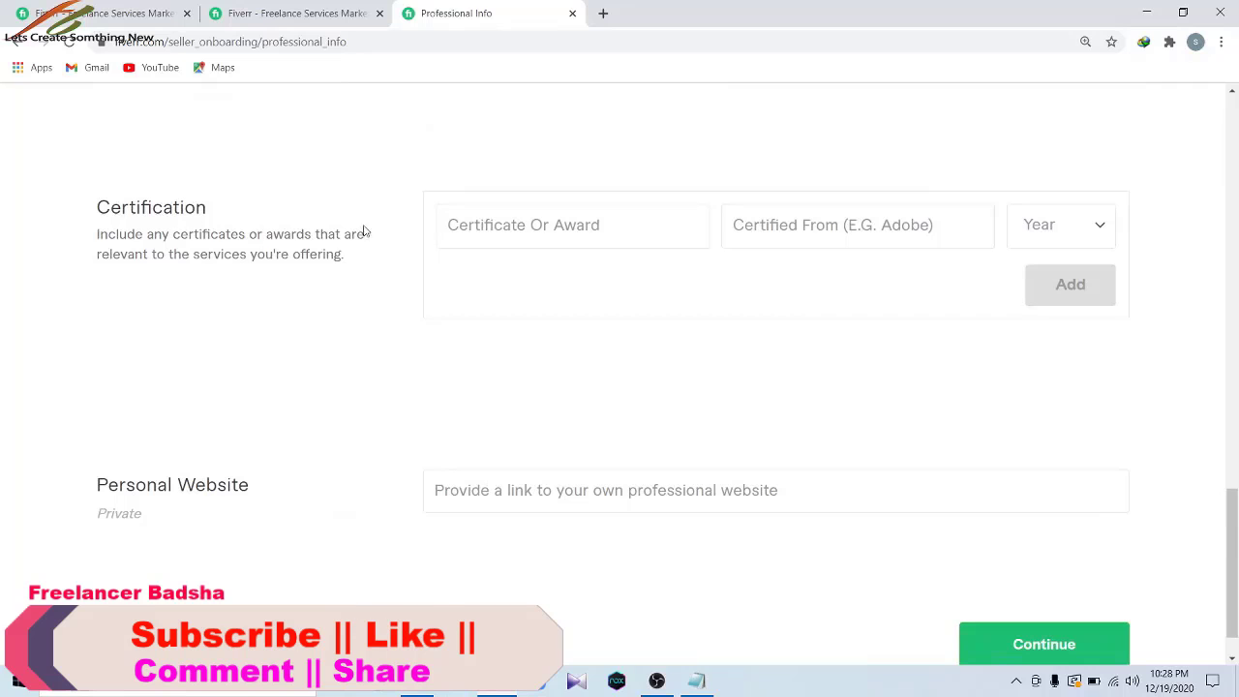
pyautogui.scroll(-1, 1032, 280)
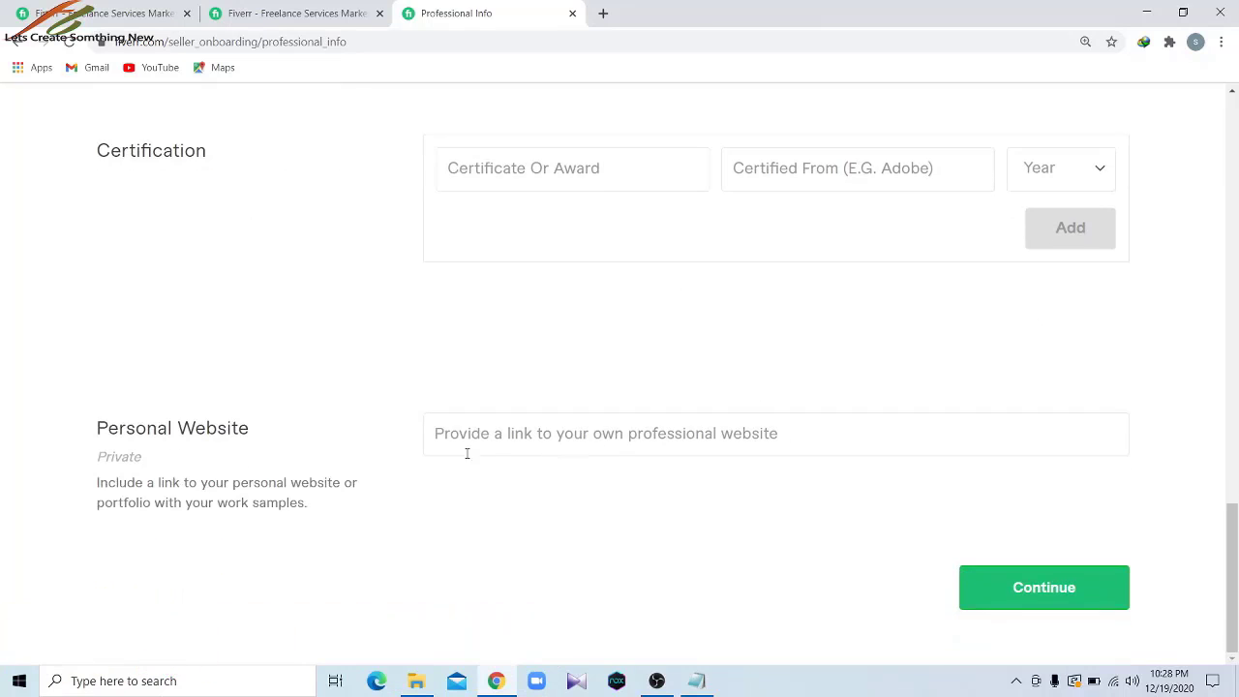
pyautogui.click(1023, 579)
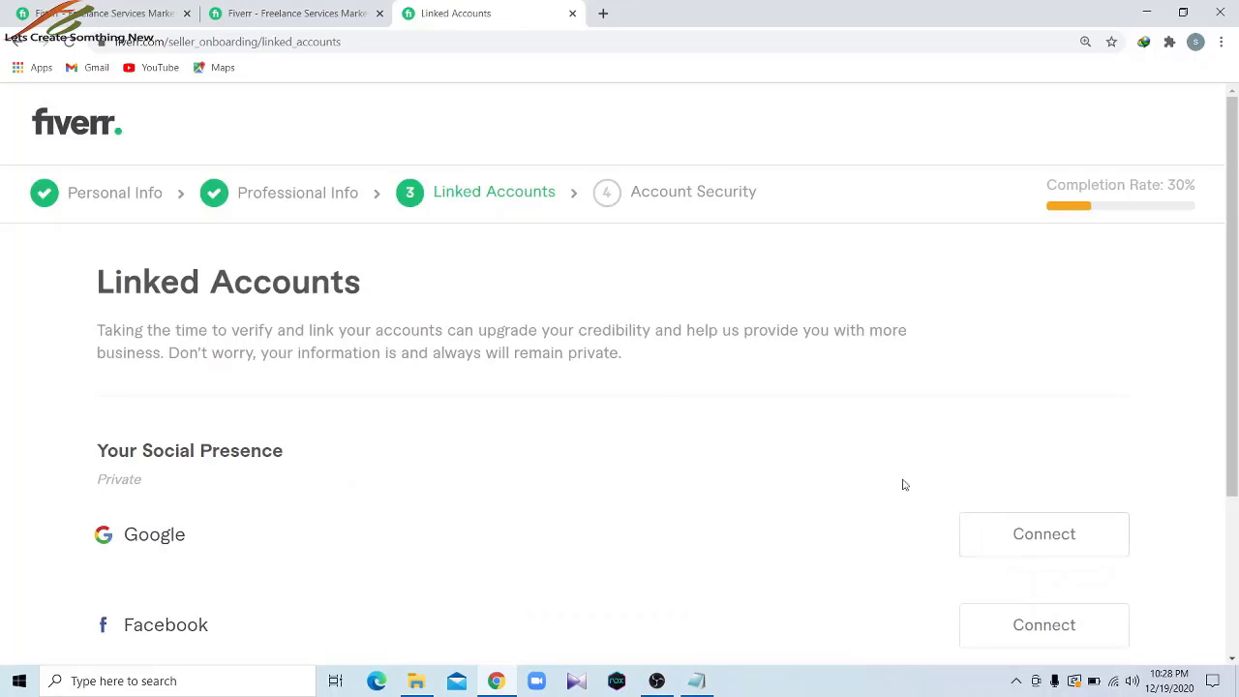
# - Skip linking the Google, Facebook and Twitter accounts, and try to continue from Account Security to creating the first Gig without a phone number
pyautogui.scroll(-3, 560, 343)
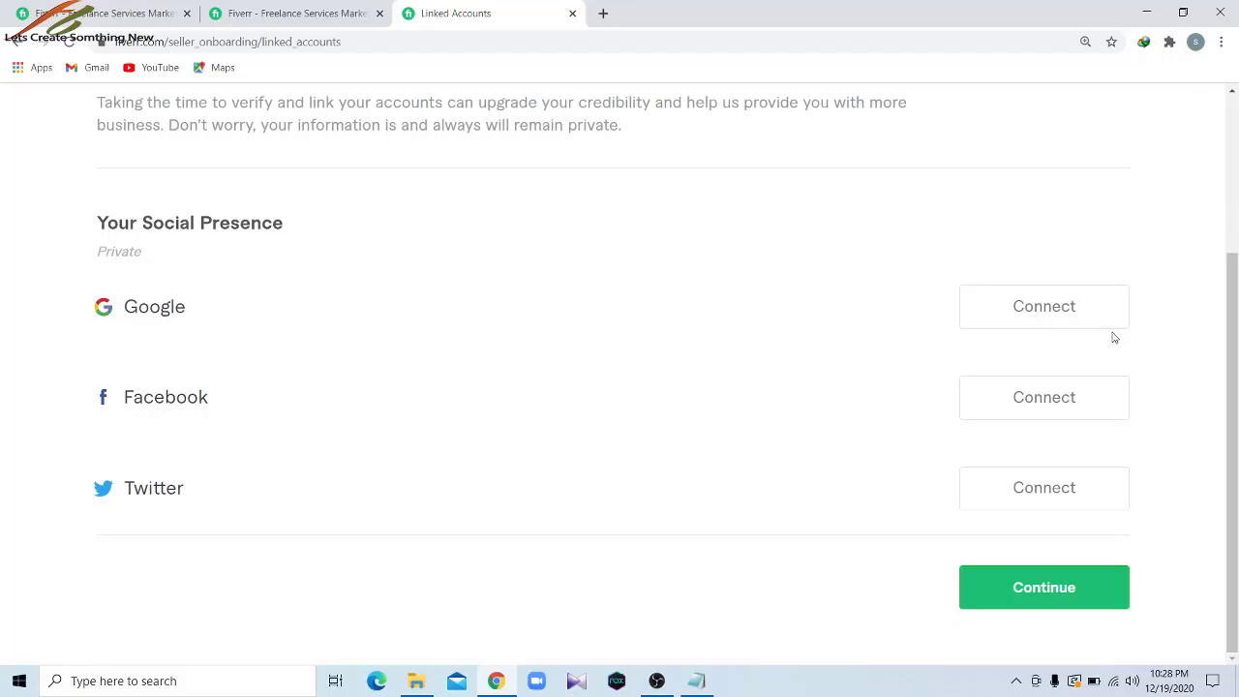
pyautogui.scroll(3, 685, 504)
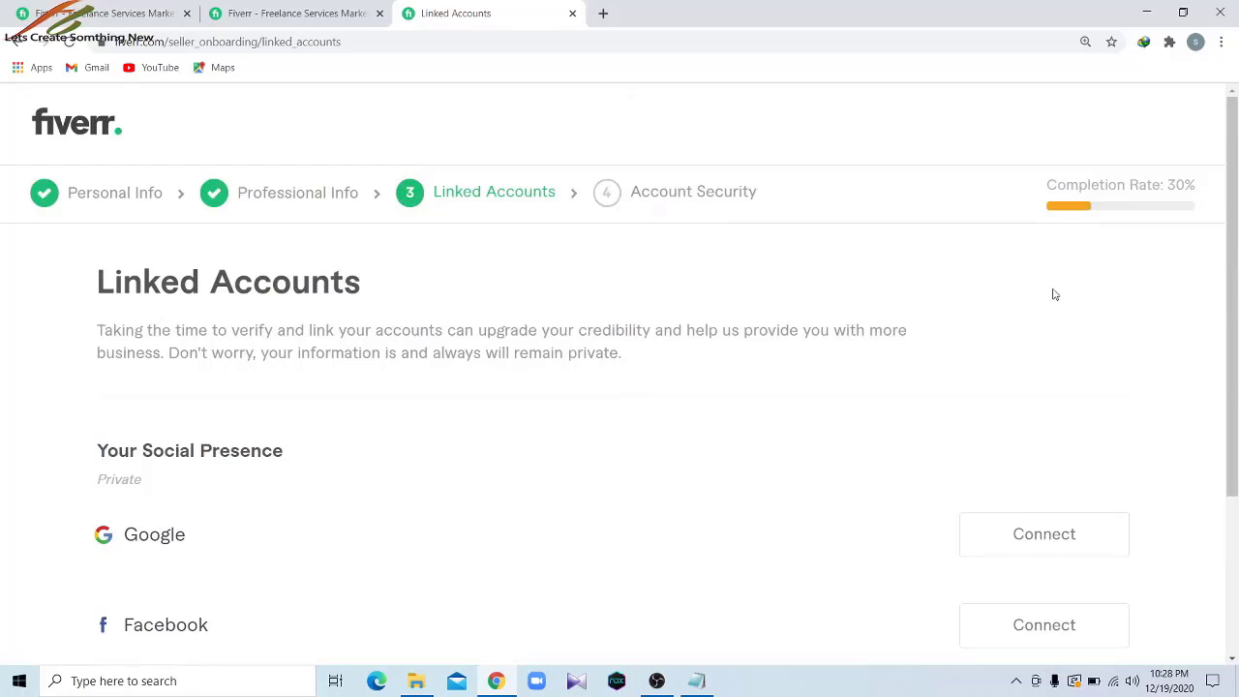
pyautogui.scroll(-3, 1055, 294)
pyautogui.click(1064, 607)
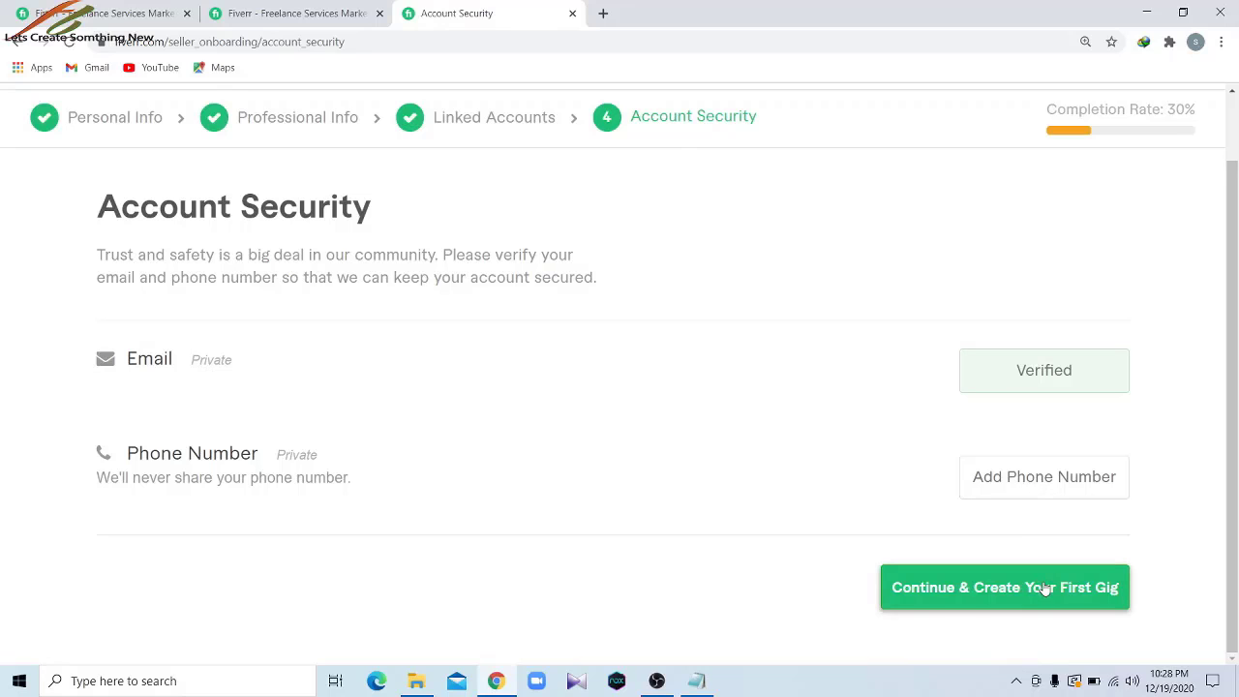
pyautogui.click(1011, 587)
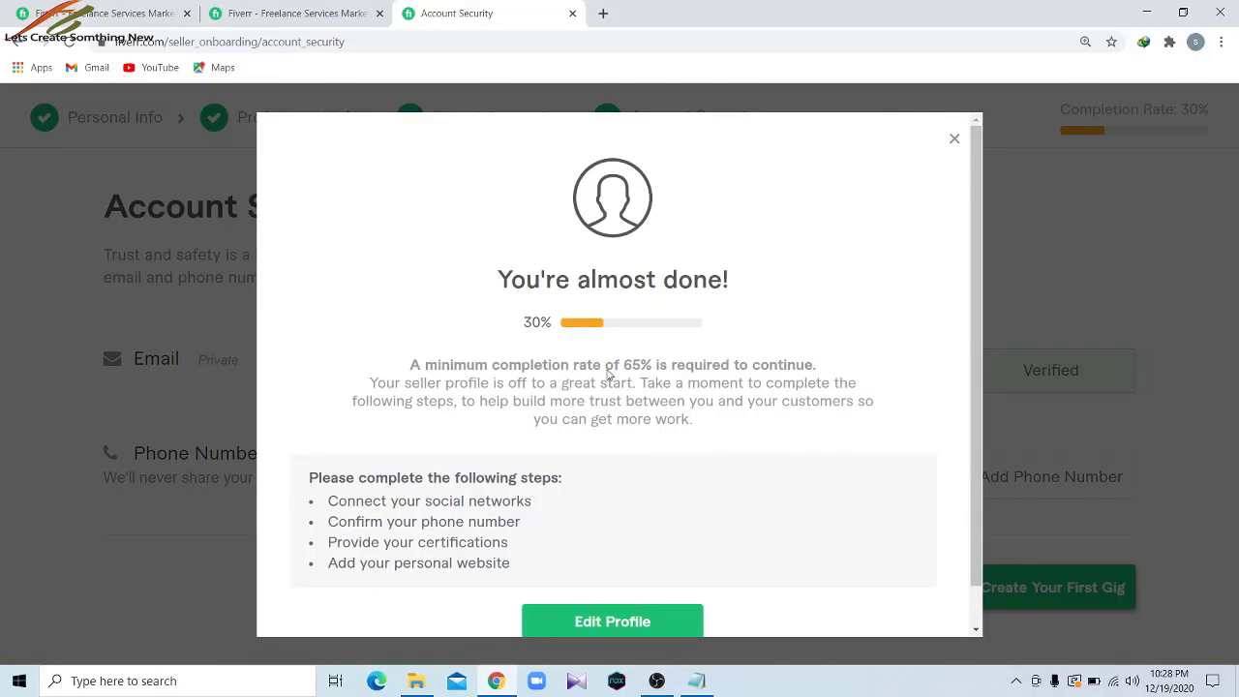
pyautogui.click(954, 139)
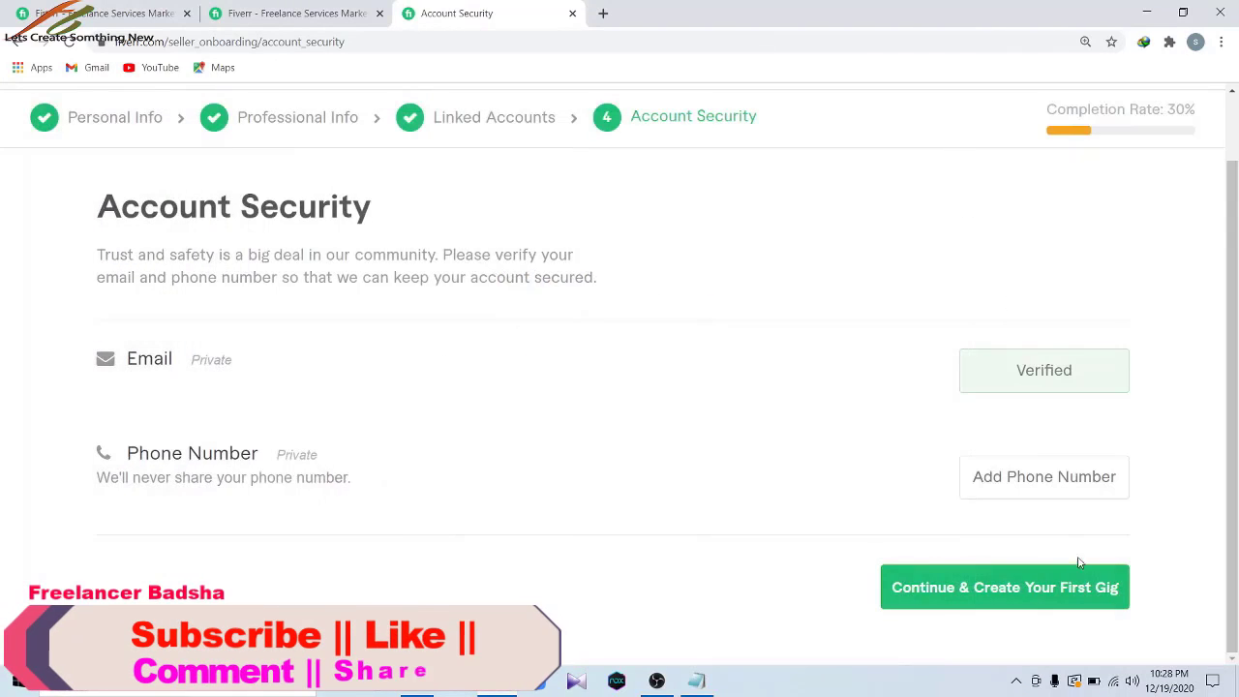
pyautogui.click(1042, 489)
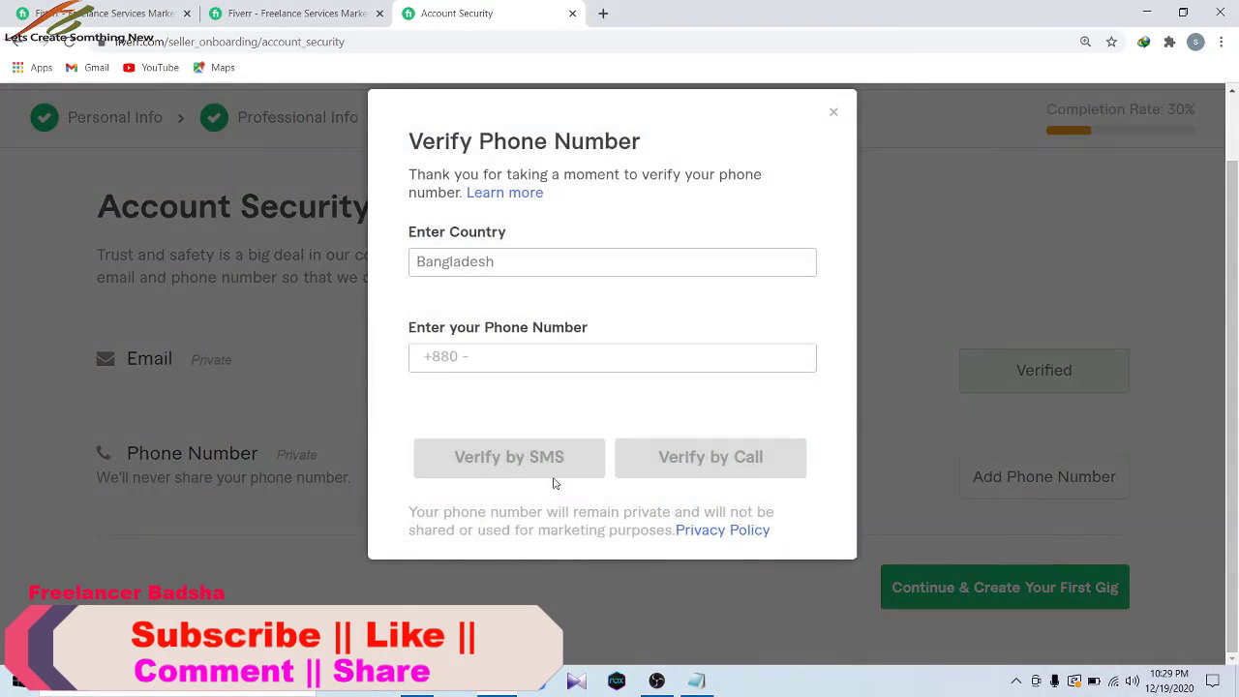
pyautogui.click(514, 358)
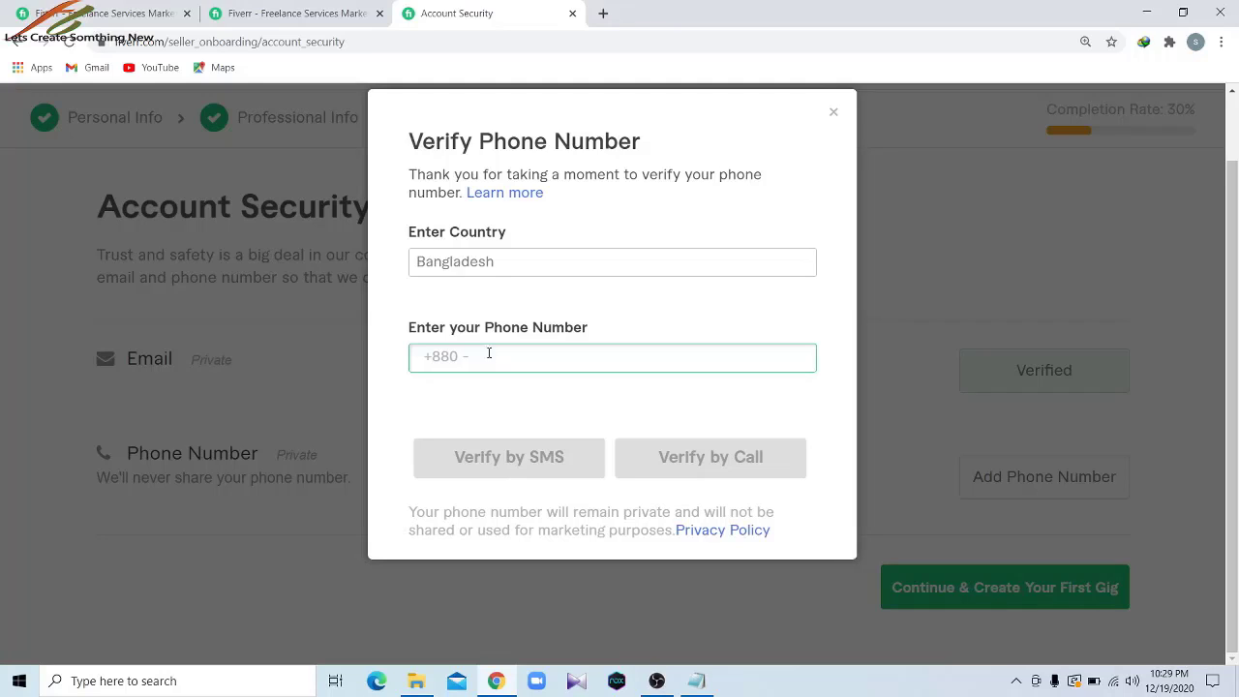
pyautogui.click(502, 264)
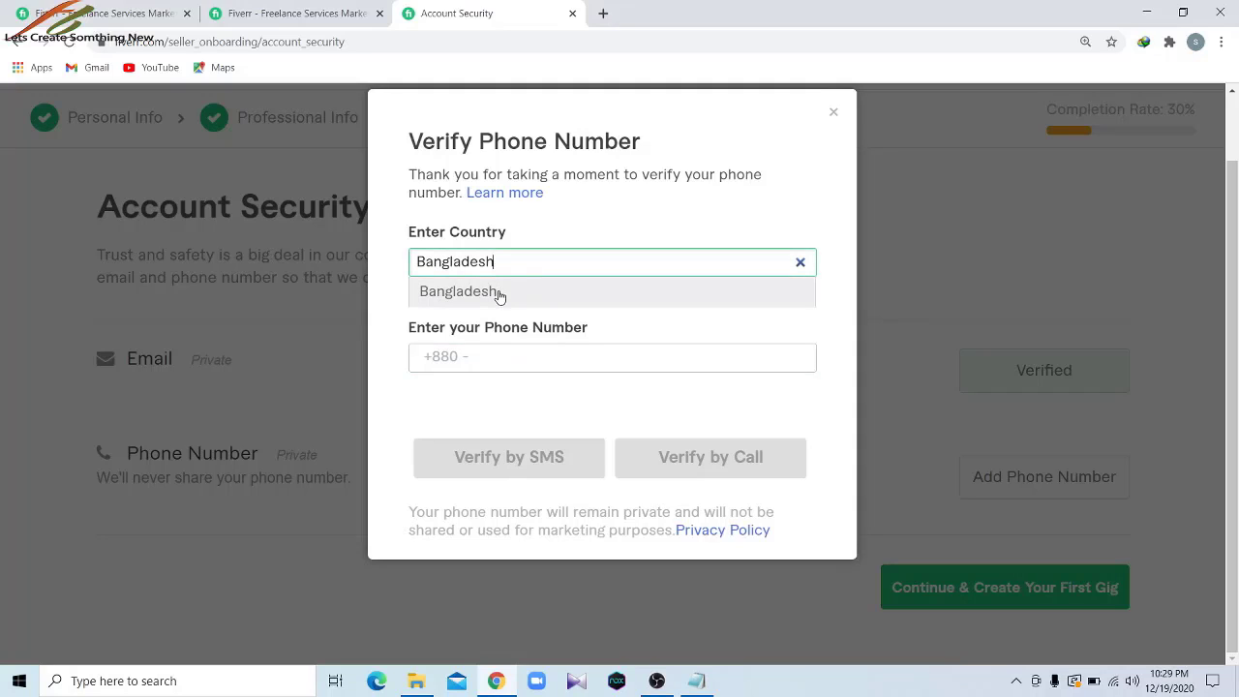
pyautogui.click(378, 307)
pyautogui.click(471, 358)
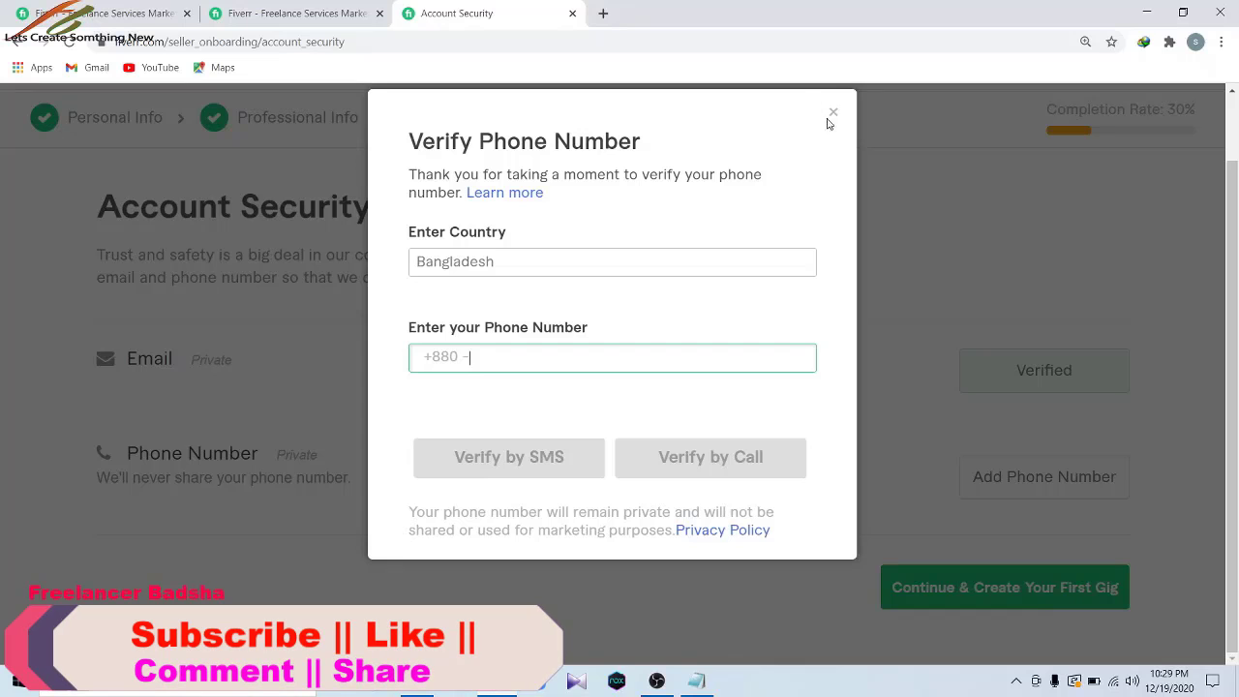
pyautogui.click(832, 113)
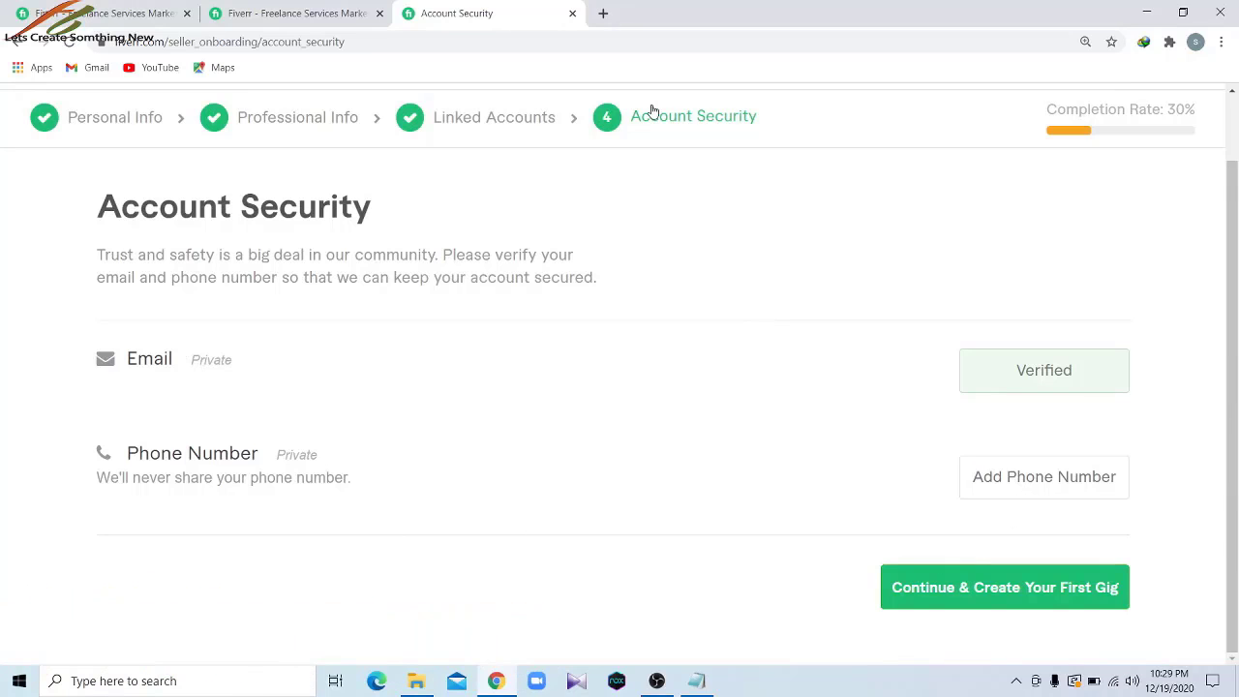
# - Return to Linked Accounts, connect the Google account by choosing the seller's account, and allow Fiverr to access it
pyautogui.click(512, 120)
pyautogui.scroll(-3, 963, 290)
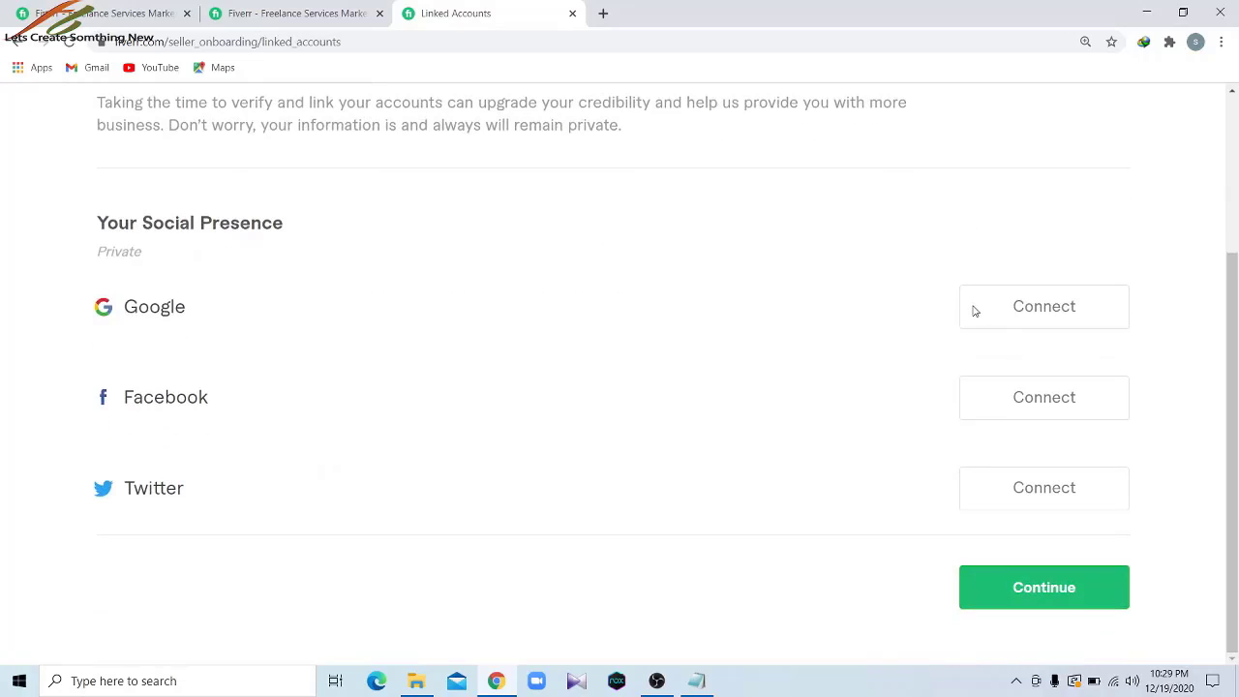
pyautogui.click(1067, 396)
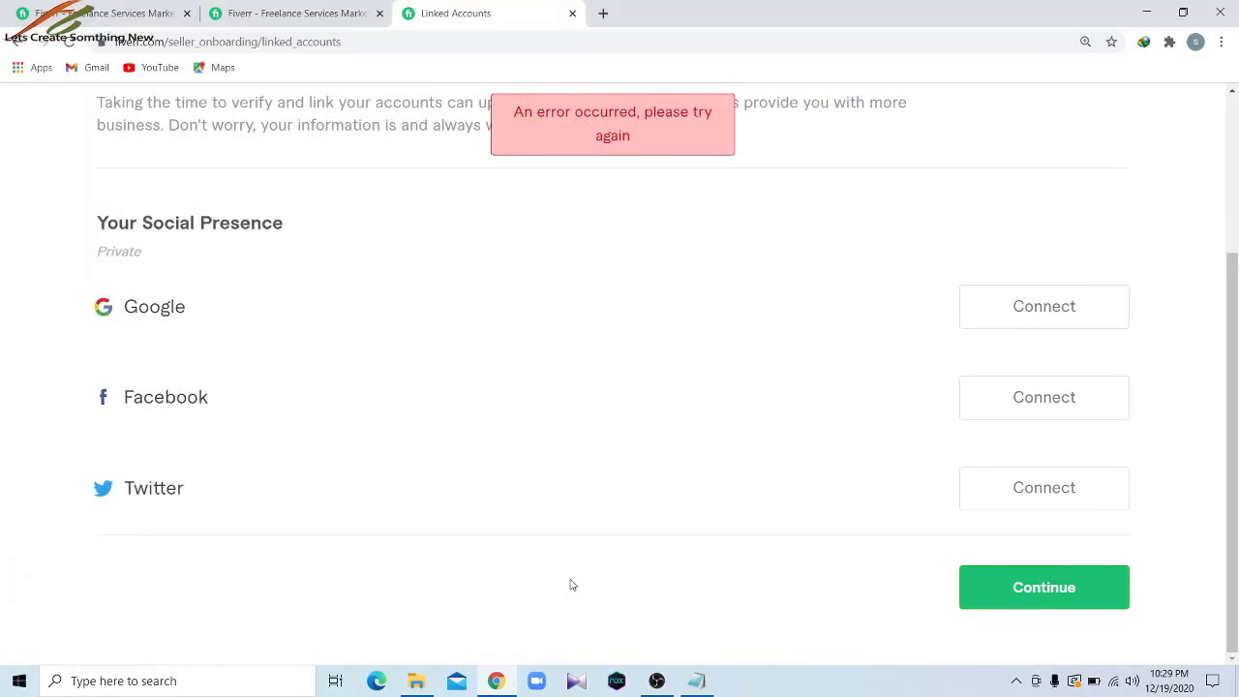
pyautogui.click(1025, 311)
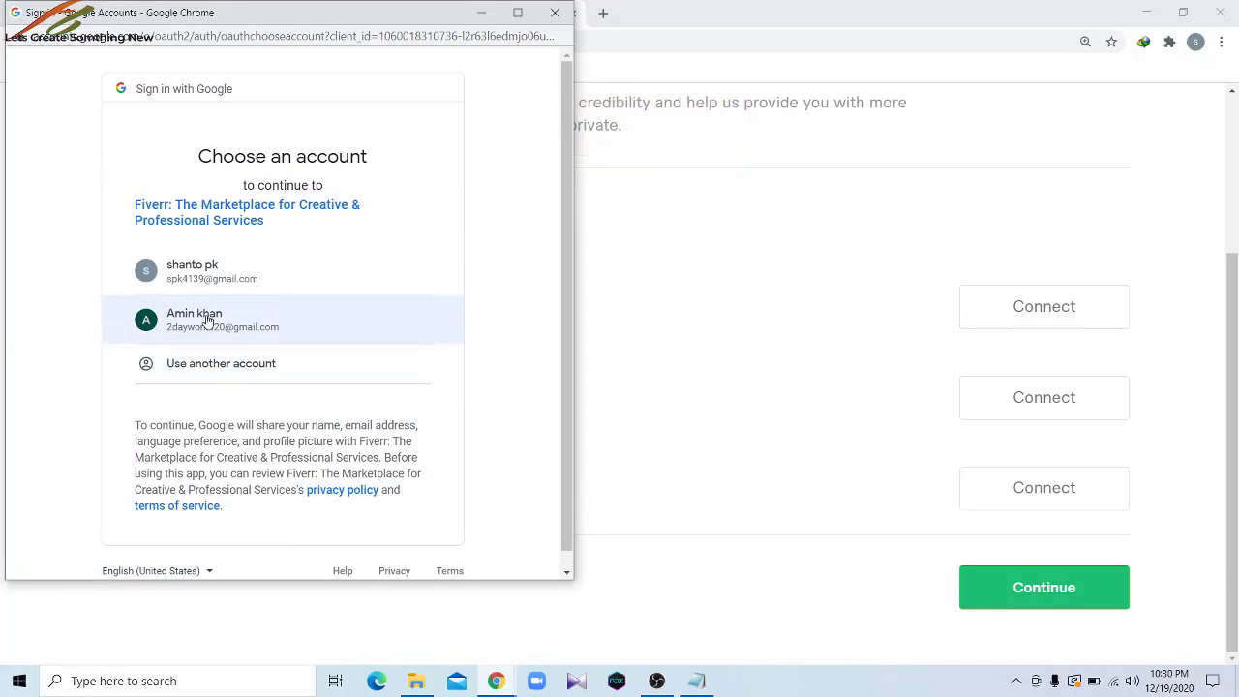
pyautogui.click(208, 321)
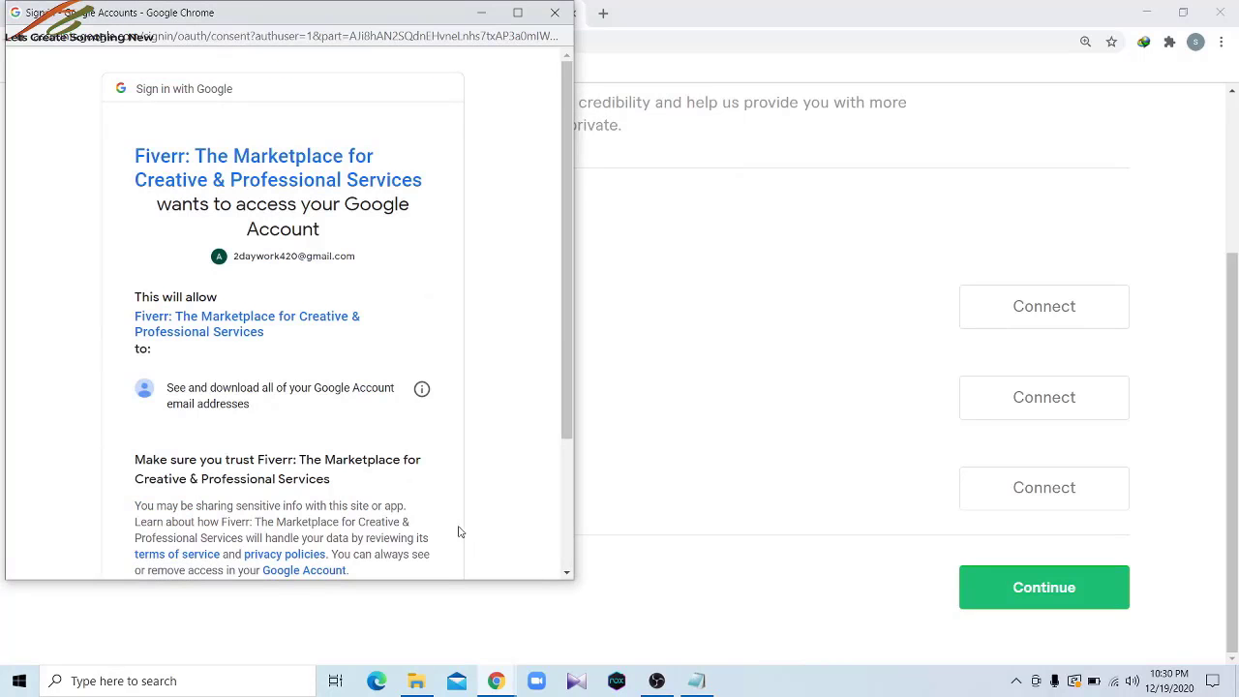
pyautogui.scroll(-2, 344, 421)
pyautogui.click(411, 465)
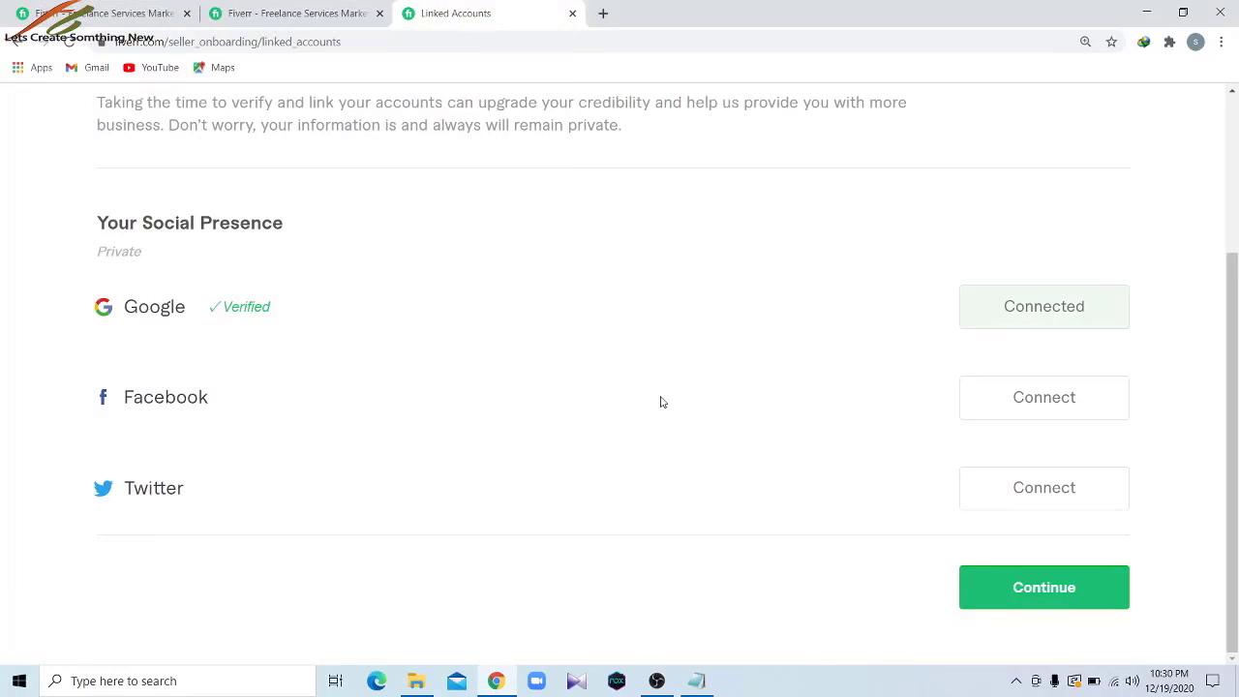
# - Try to connect the Twitter and Facebook accounts under Your Social Presence
pyautogui.click(1065, 503)
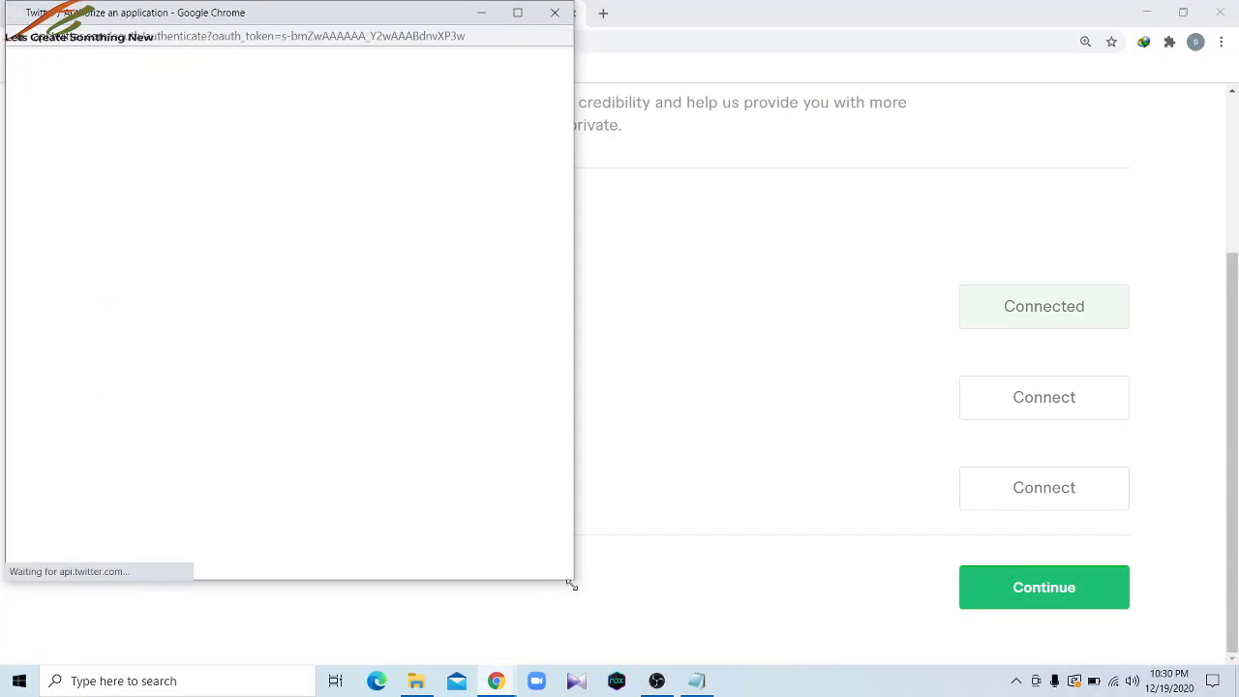
pyautogui.click(607, 580)
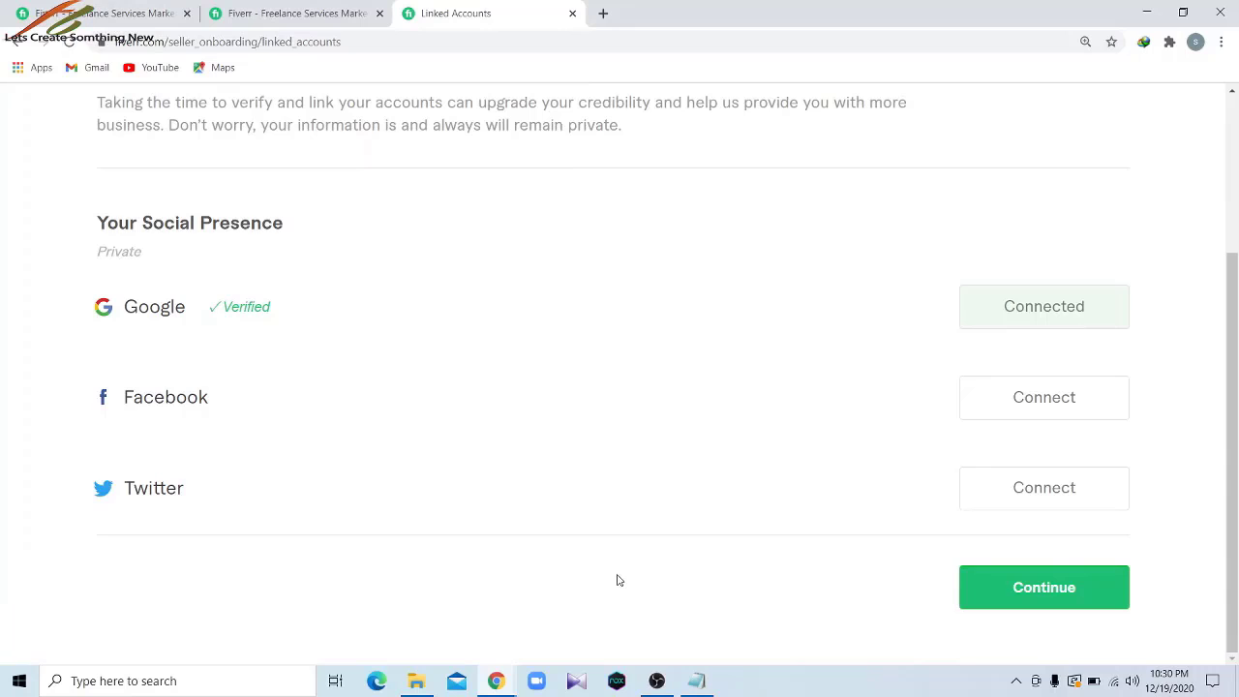
pyautogui.click(1049, 489)
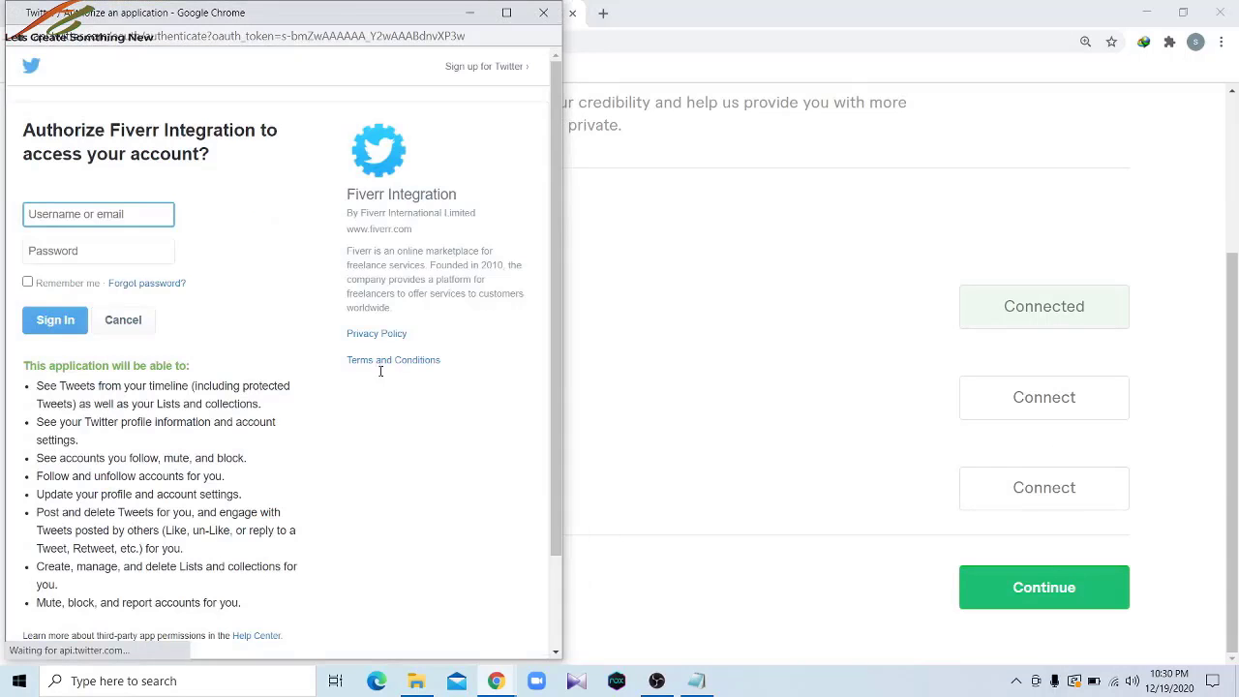
pyautogui.scroll(-2, 377, 403)
pyautogui.scroll(-2, 377, 410)
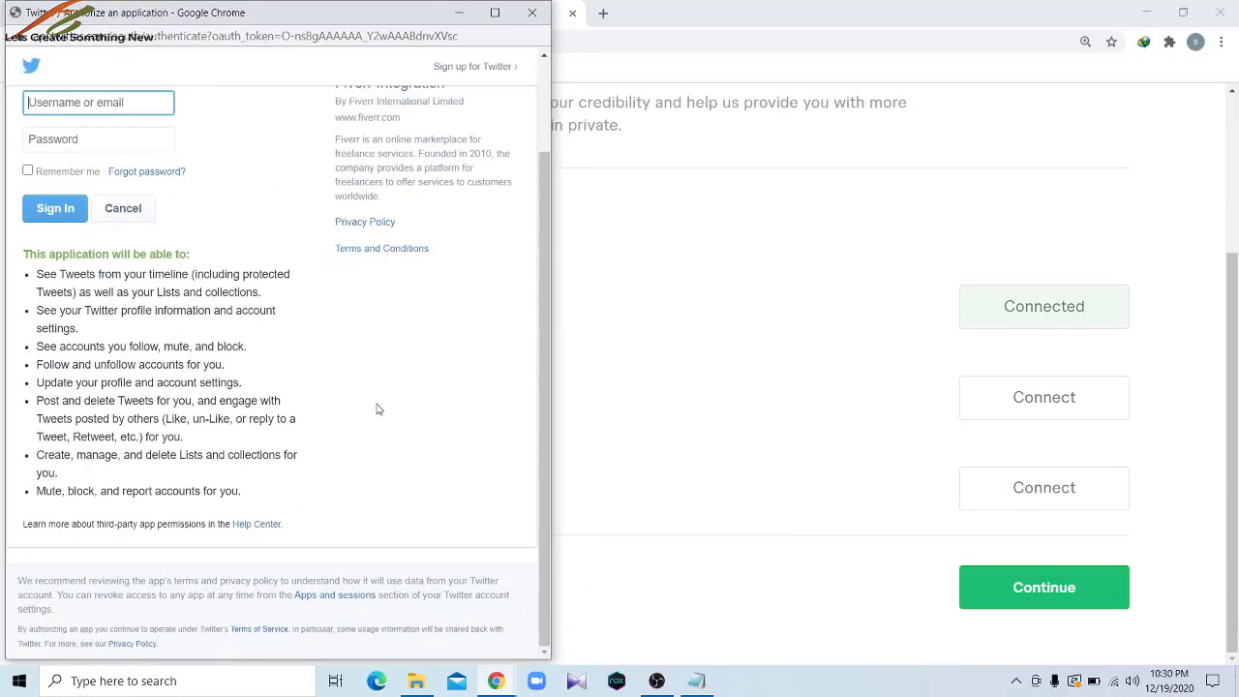
pyautogui.click(531, 12)
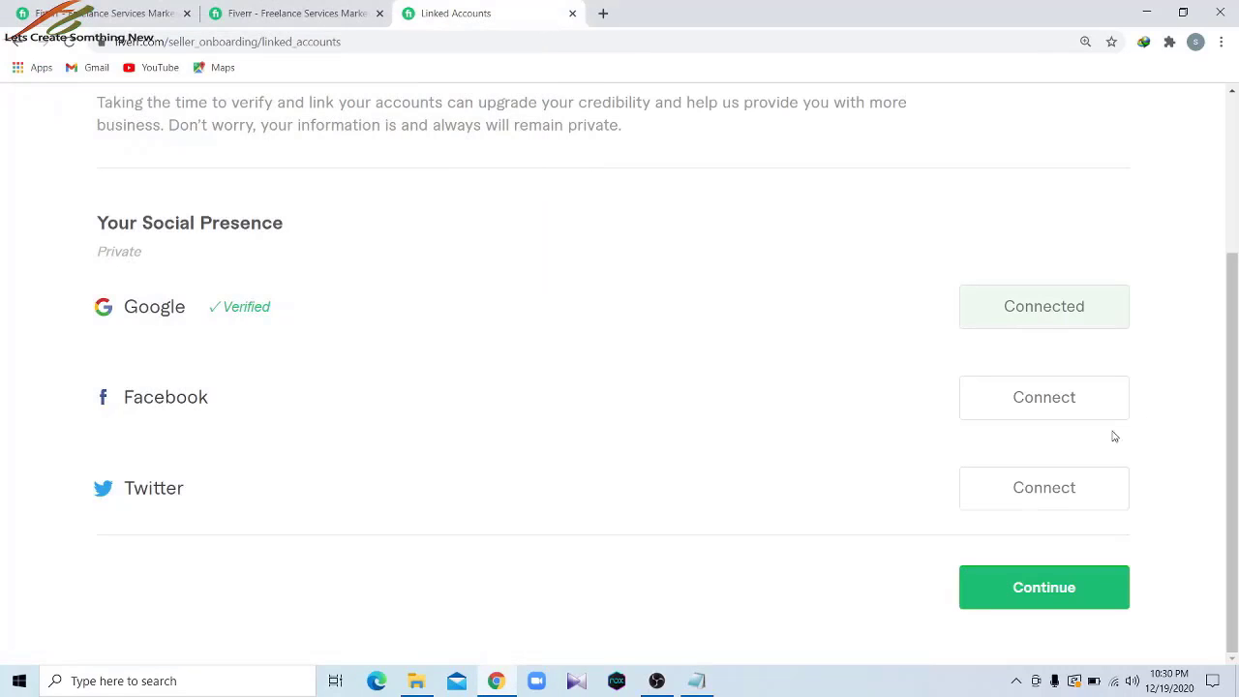
pyautogui.click(1017, 407)
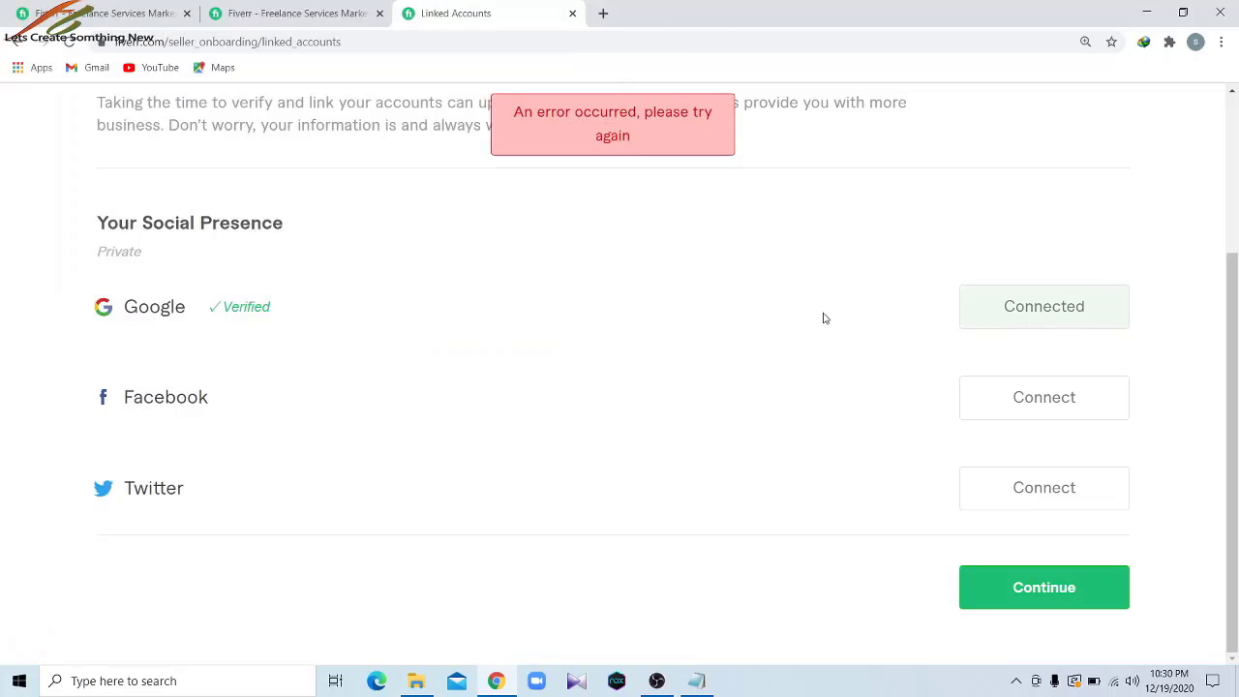
# - Continue to Account Security and open the phone number verification form for entry, keeping Bangladesh as the country
pyautogui.click(1089, 592)
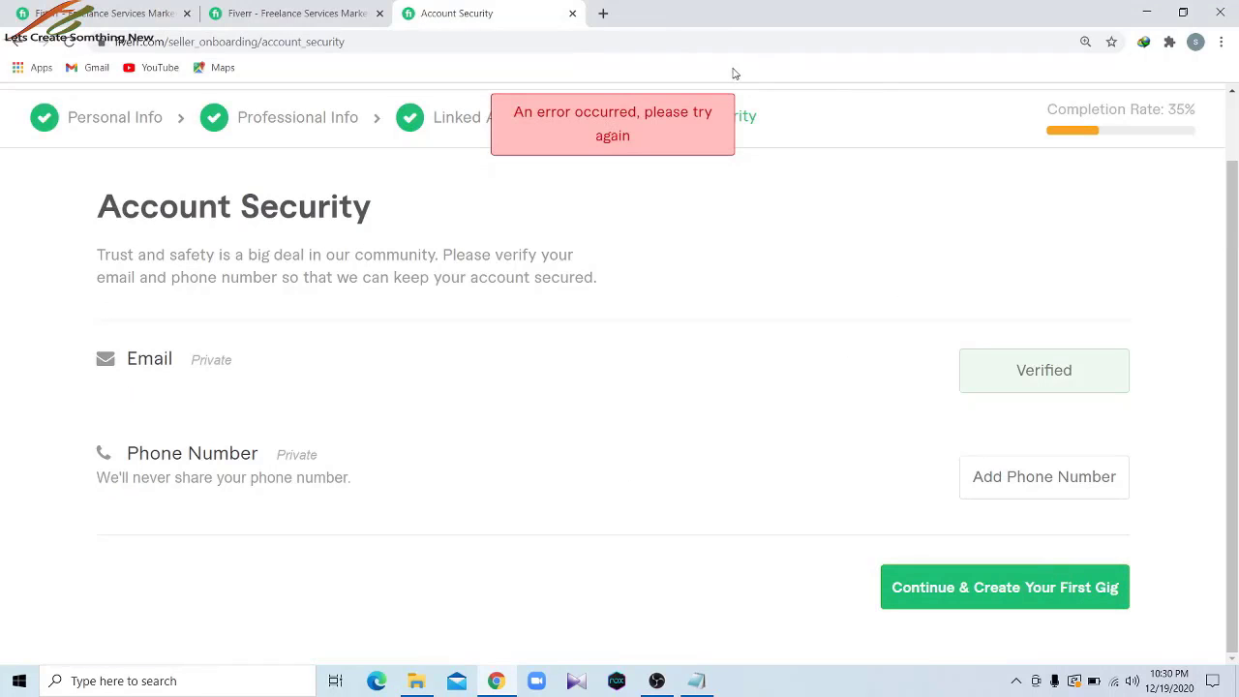
pyautogui.click(1016, 490)
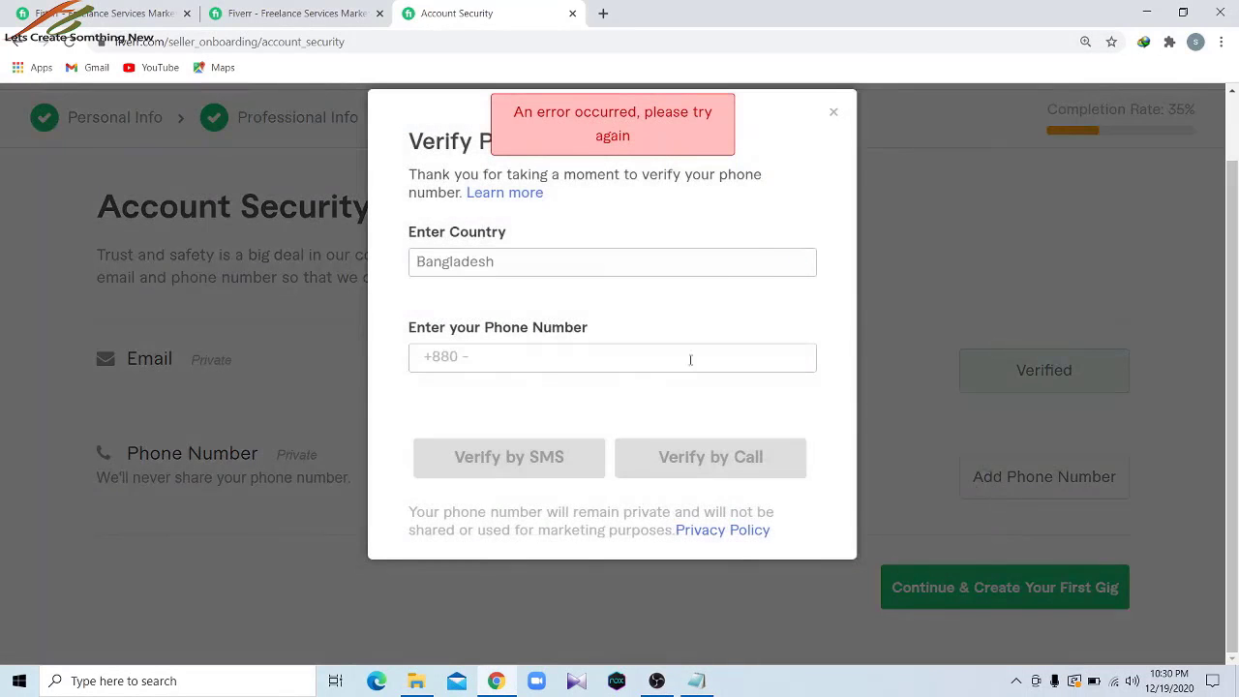
pyautogui.click(489, 353)
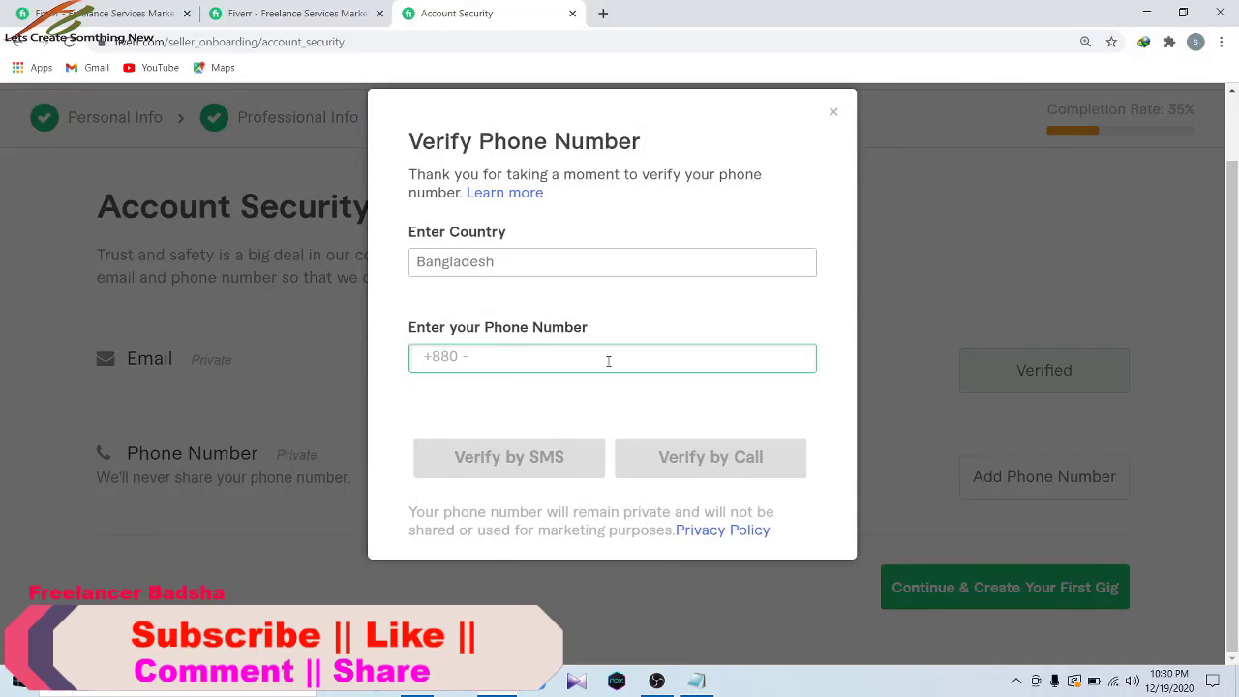
pyautogui.write('75676')
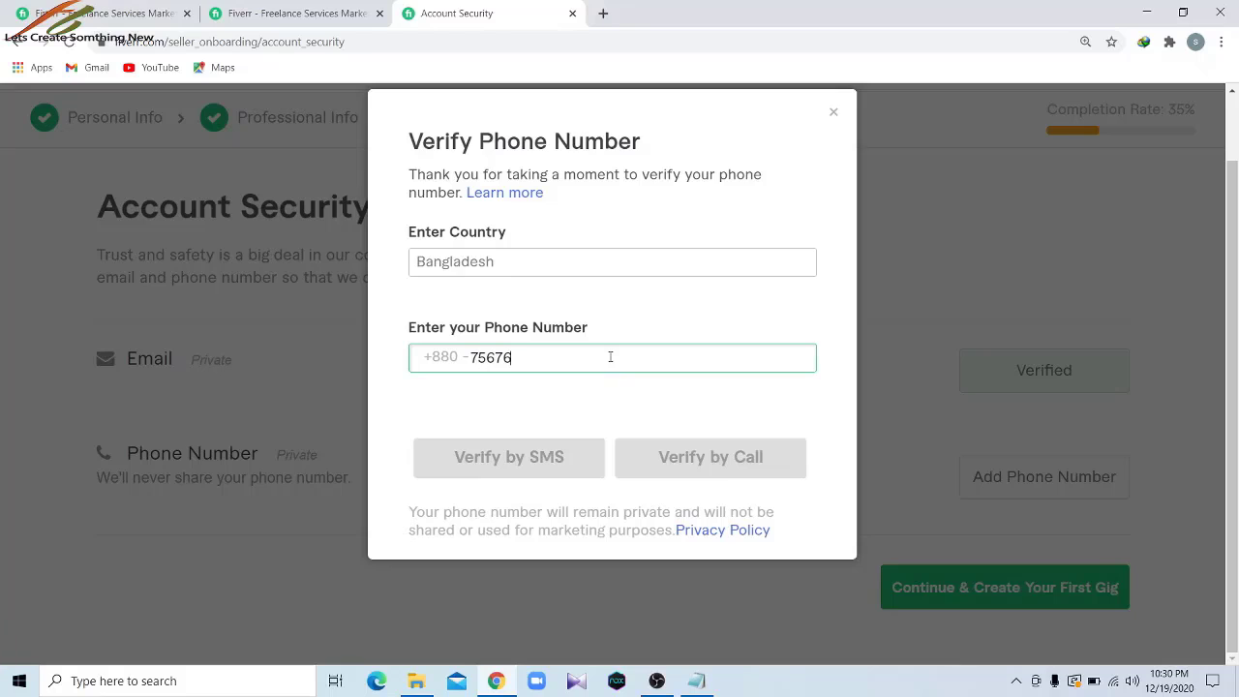
pyautogui.press('BackSpace')
pyautogui.press('BackSpace')
pyautogui.press('BackSpace')
pyautogui.press('BackSpace')
pyautogui.write('8878')
pyautogui.press('BackSpace')
pyautogui.press('BackSpace')
pyautogui.press('BackSpace')
pyautogui.press('BackSpace')
pyautogui.write('11')
pyautogui.press('BackSpace')
pyautogui.press('BackSpace')
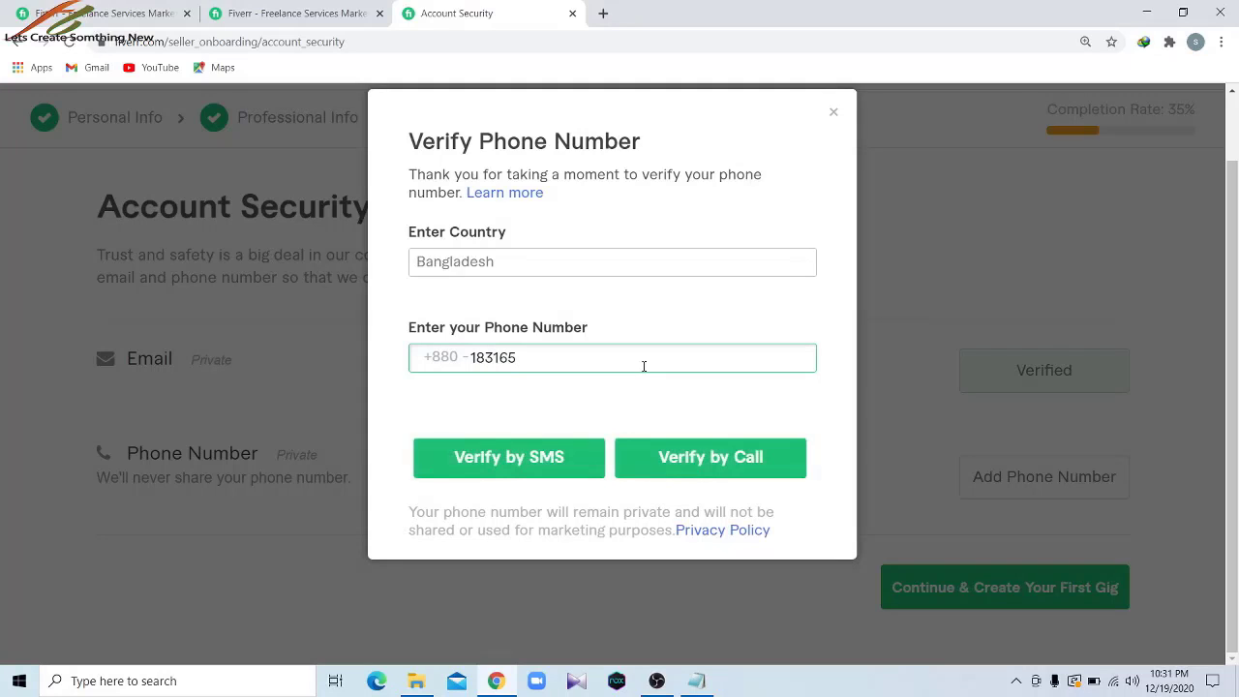
# - Enter the seller's phone number and request a verification code by SMS
pyautogui.press('BackSpace')
pyautogui.click(513, 465)
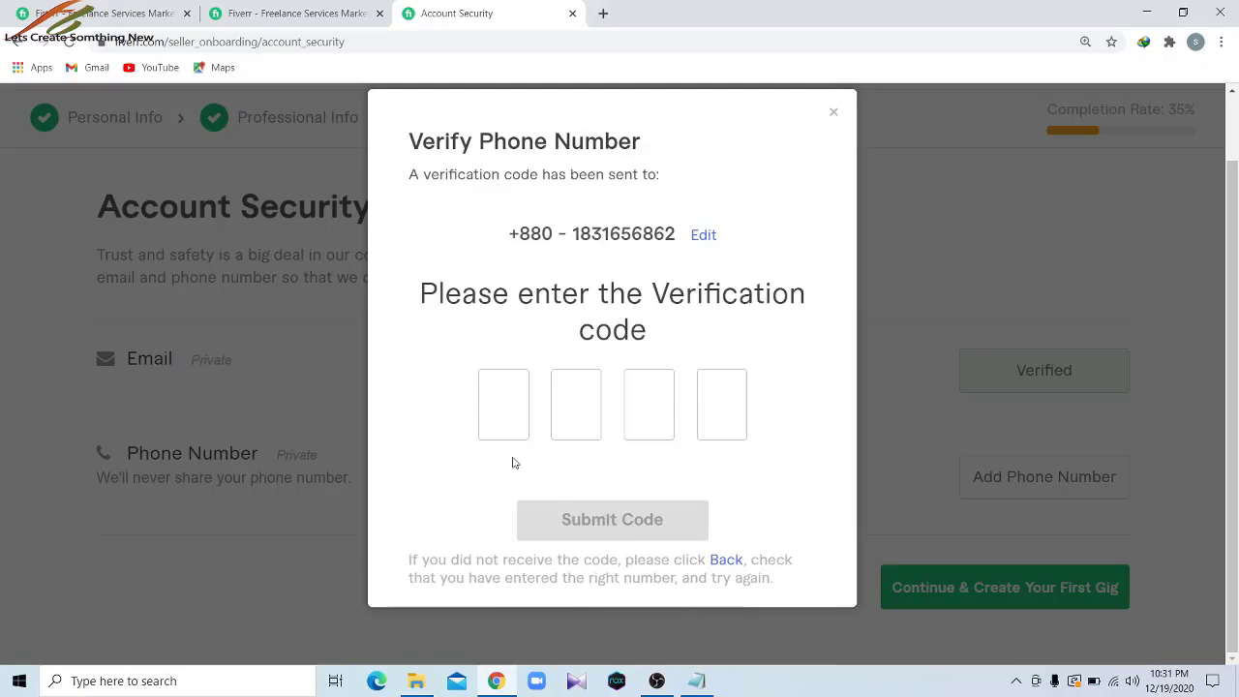
# - Edit the submitted phone number, replace all digits after the first two with the corrected ones, and request the SMS verification code again
pyautogui.click(505, 407)
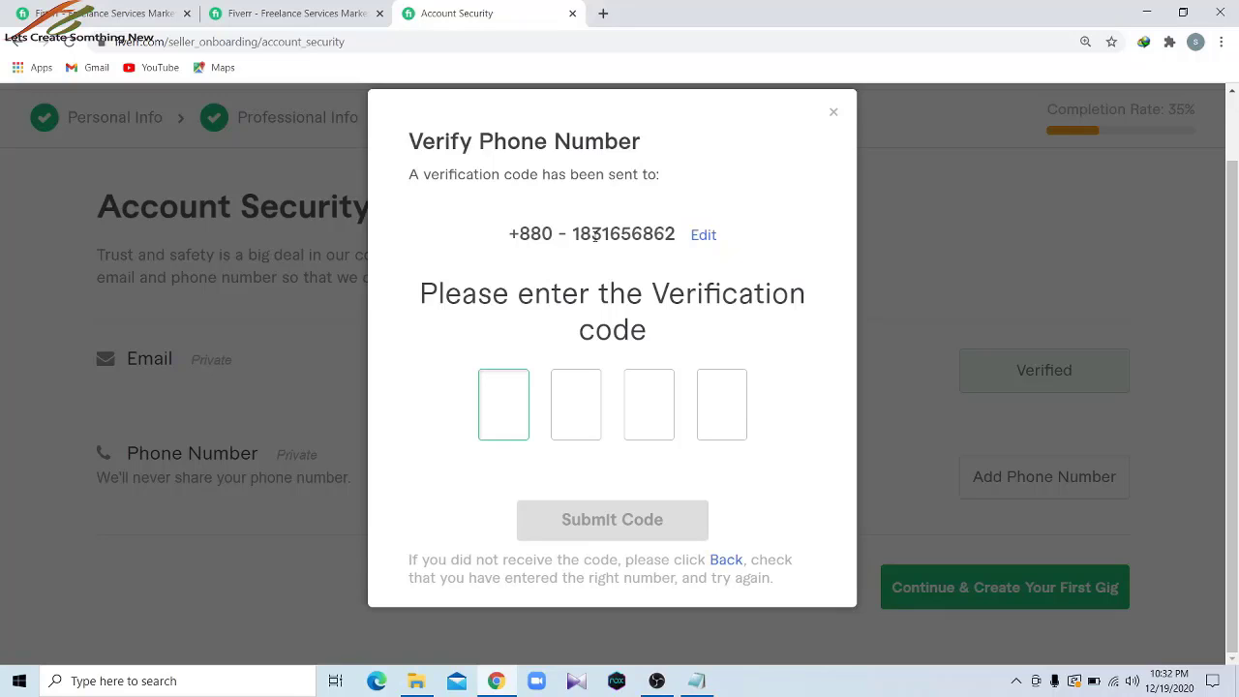
pyautogui.click(705, 237)
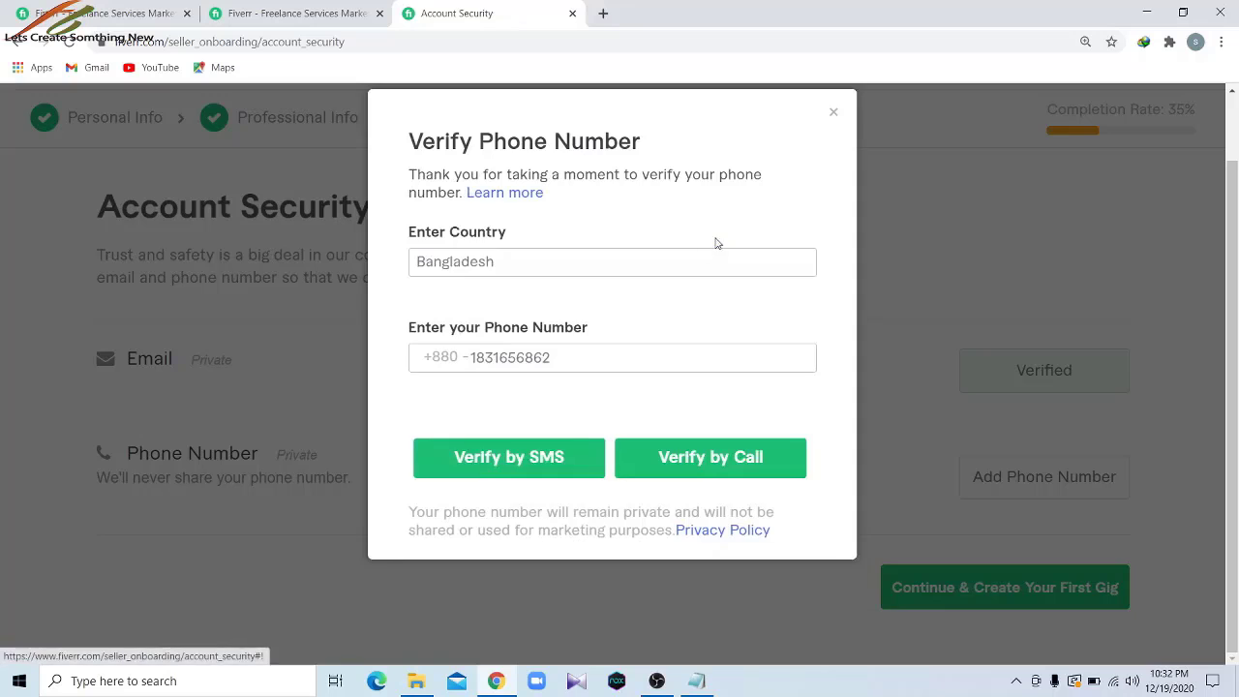
pyautogui.click(489, 354)
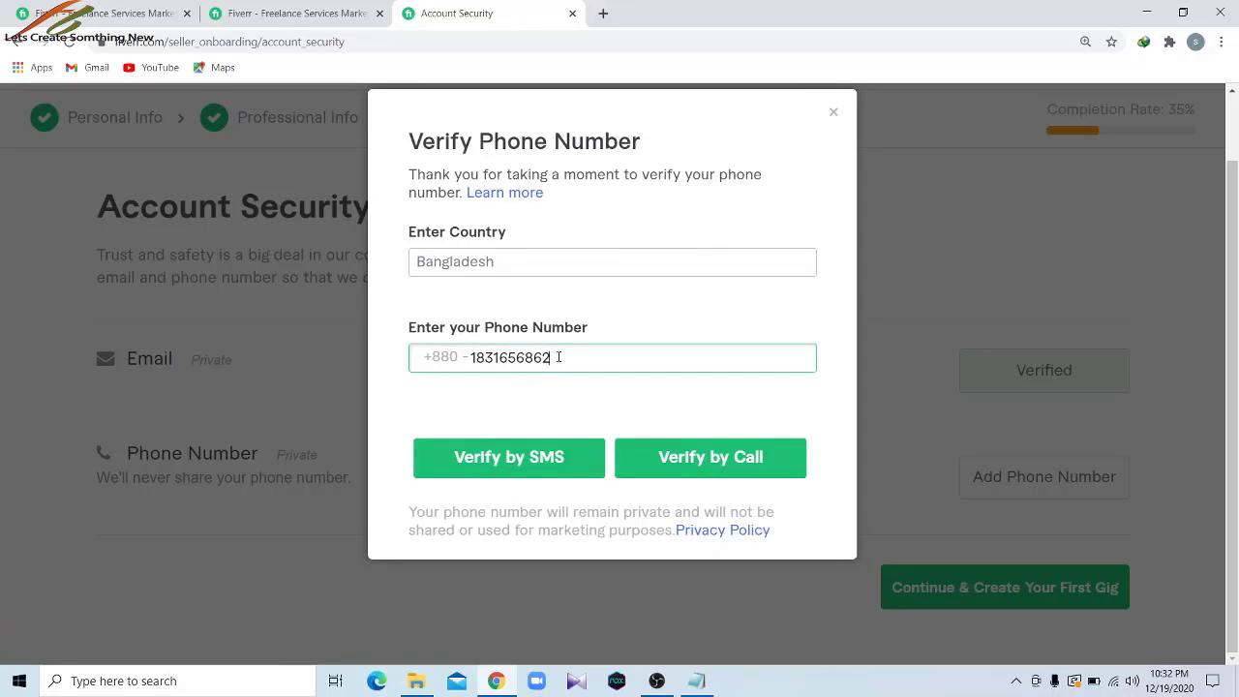
pyautogui.moveTo(555, 356); pyautogui.dragTo(511, 341)
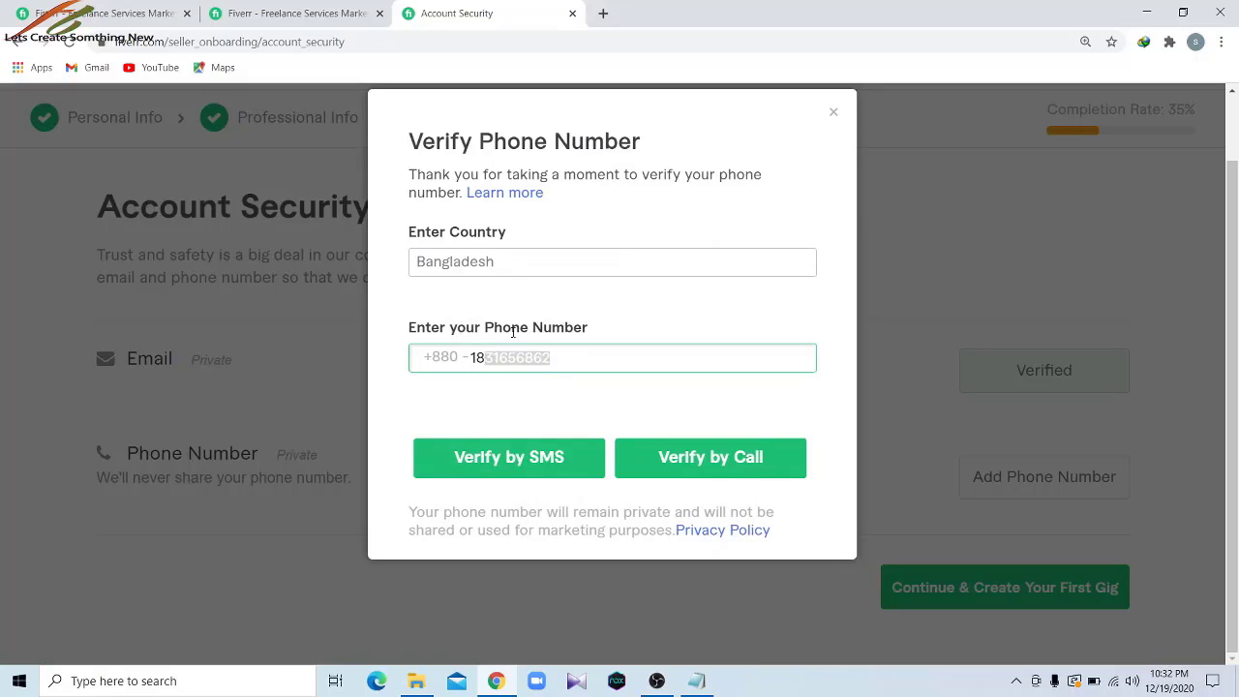
pyautogui.press('BackSpace')
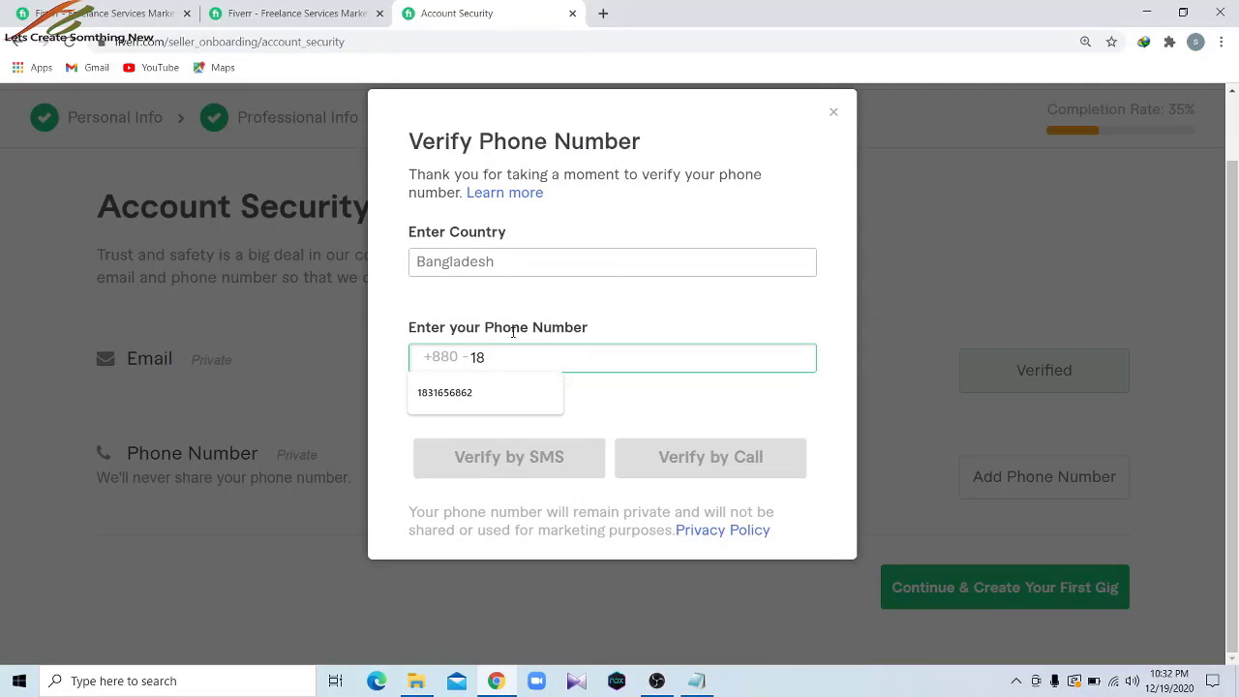
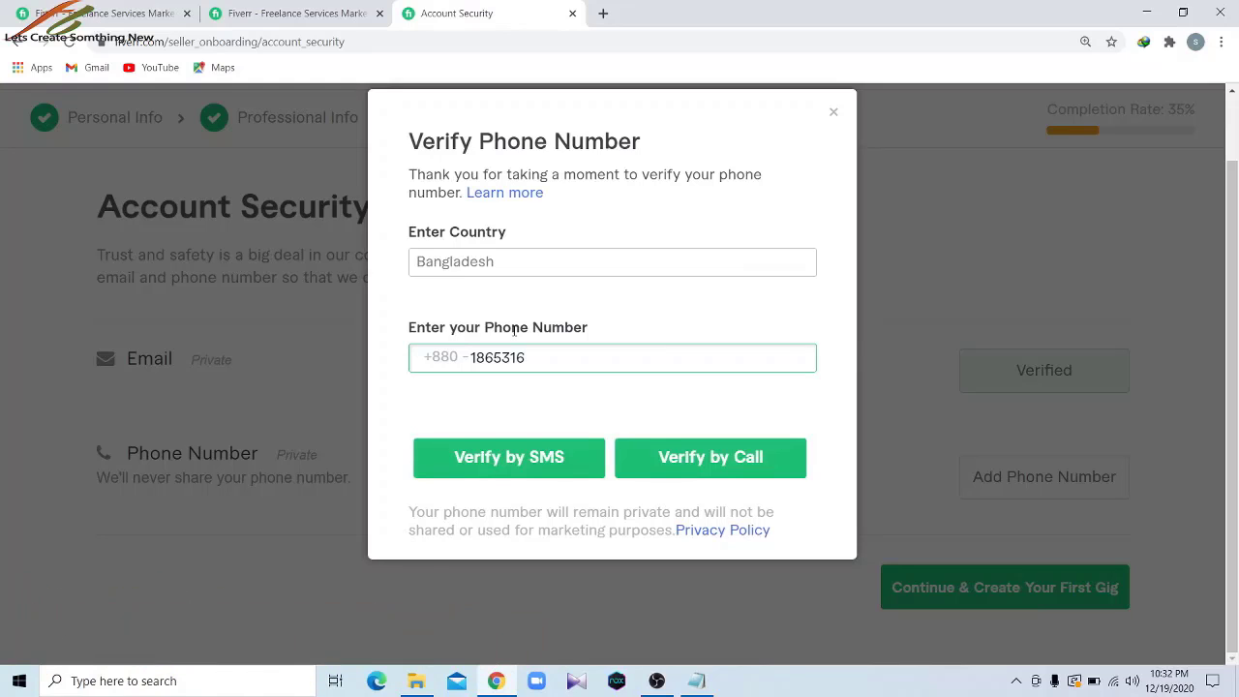
pyautogui.click(522, 475)
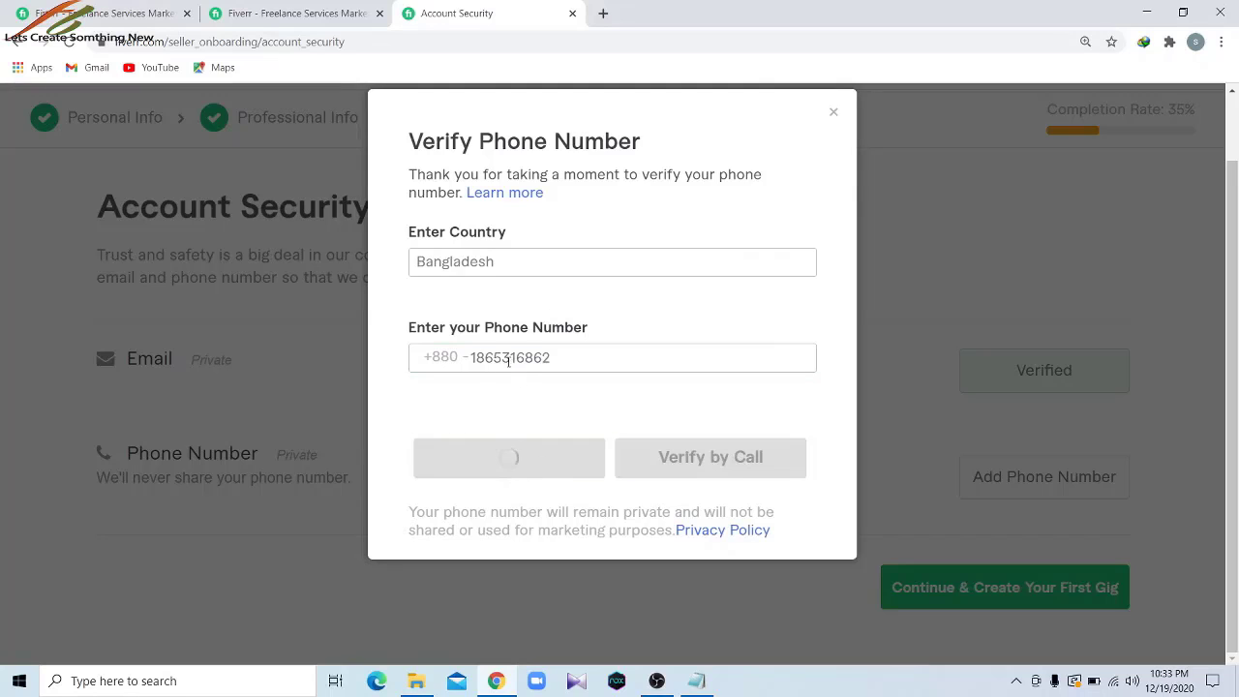
# - Enter the SMS verification code, submit it and acknowledge the completed phone verification
pyautogui.click(512, 426)
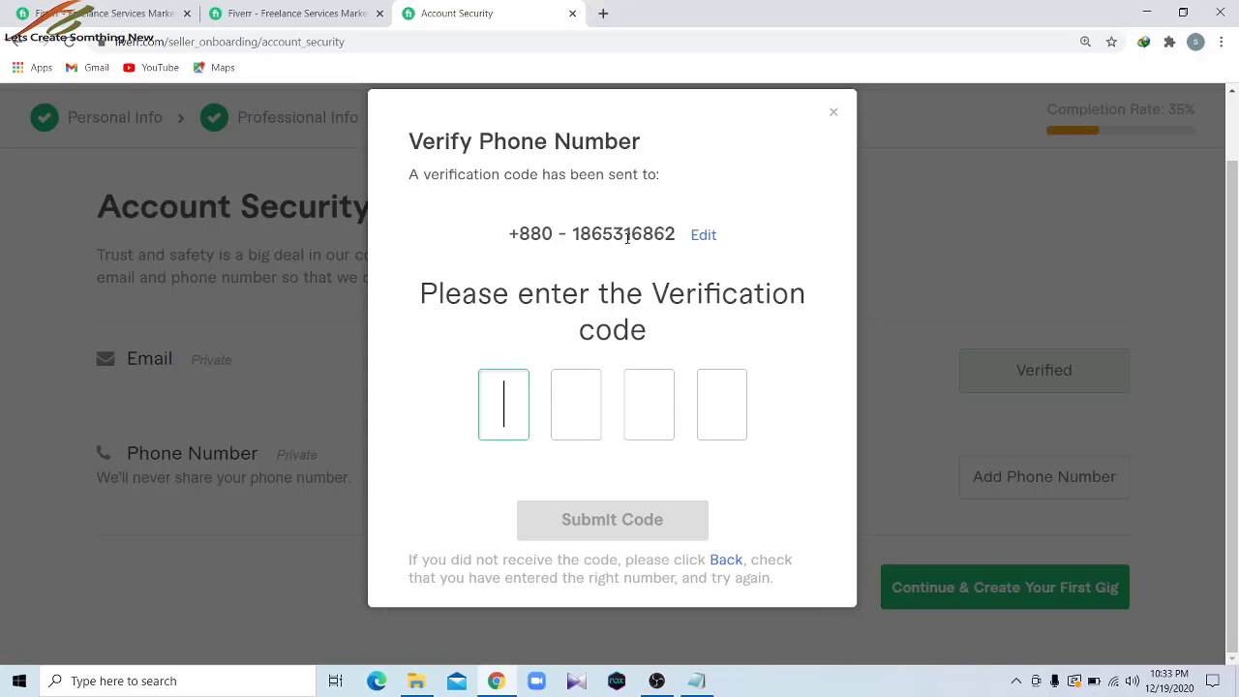
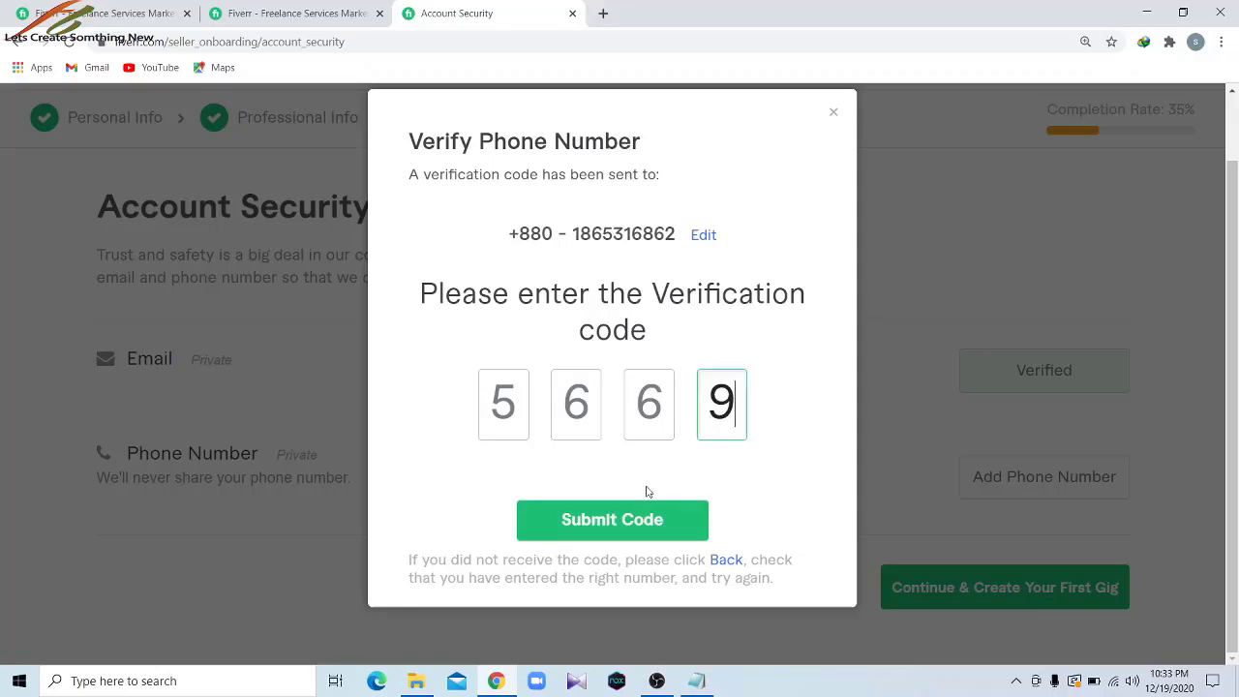
pyautogui.click(625, 523)
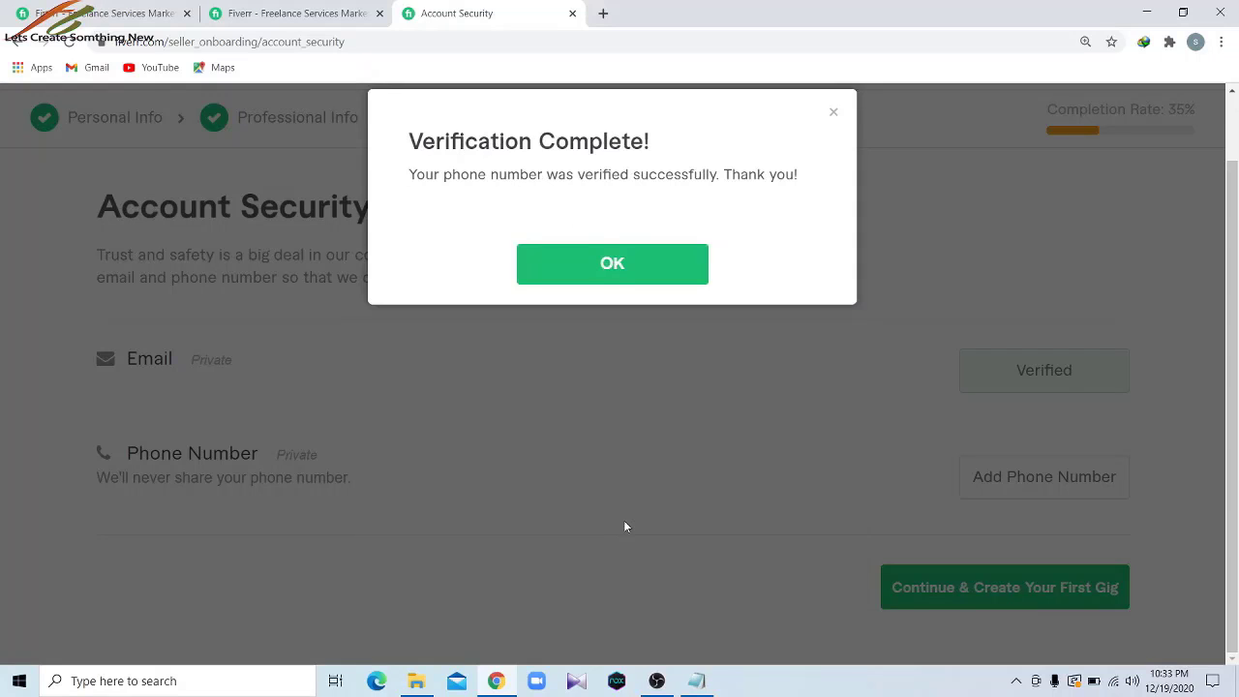
pyautogui.click(654, 272)
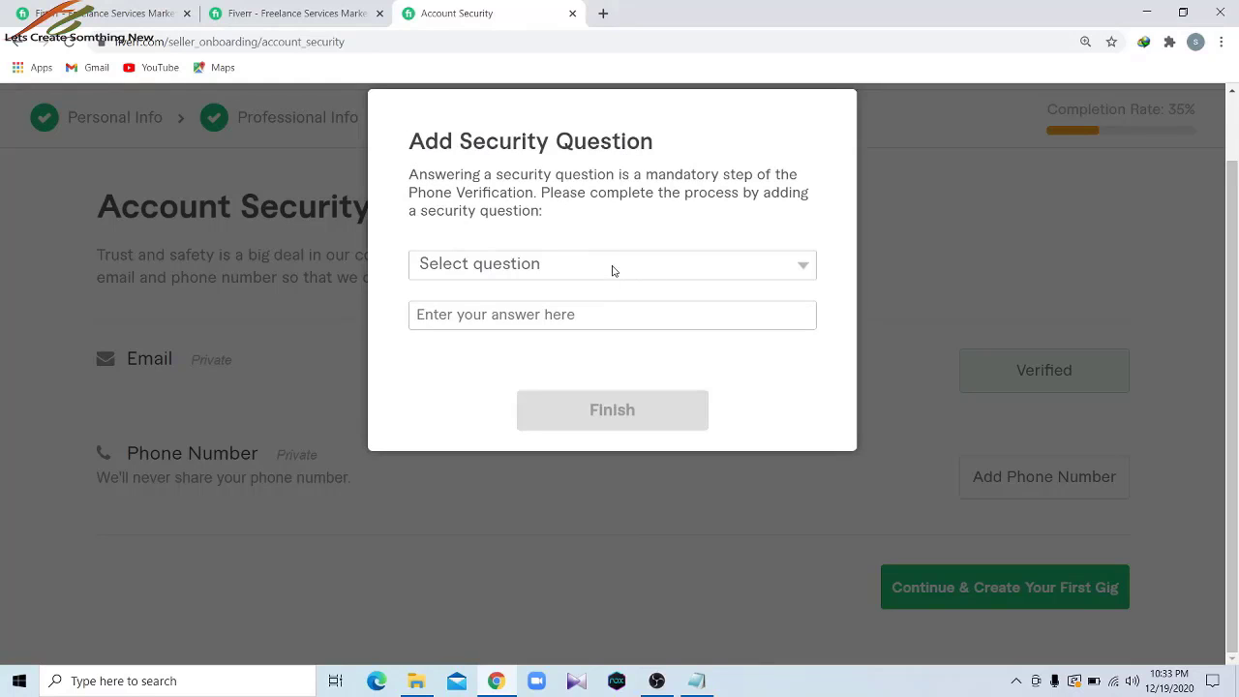
# - Choose the security question "What was the name of your elementary school?", enter the security answer, and finish adding it
pyautogui.click(611, 269)
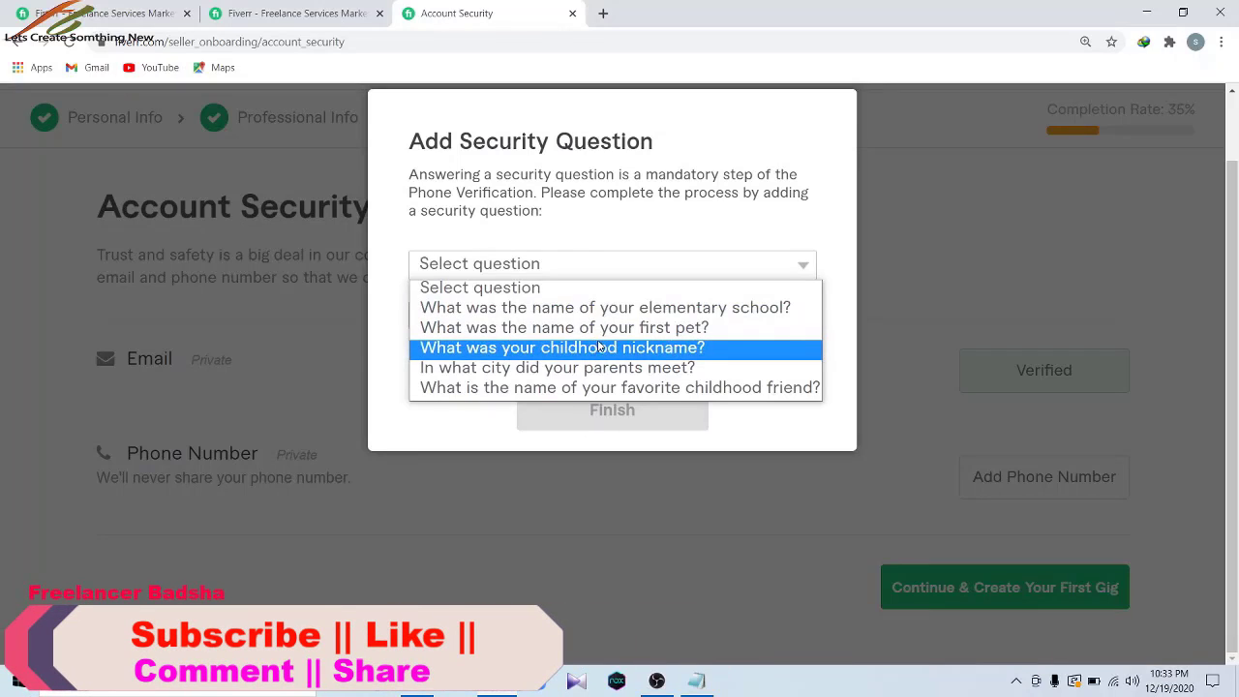
pyautogui.click(609, 310)
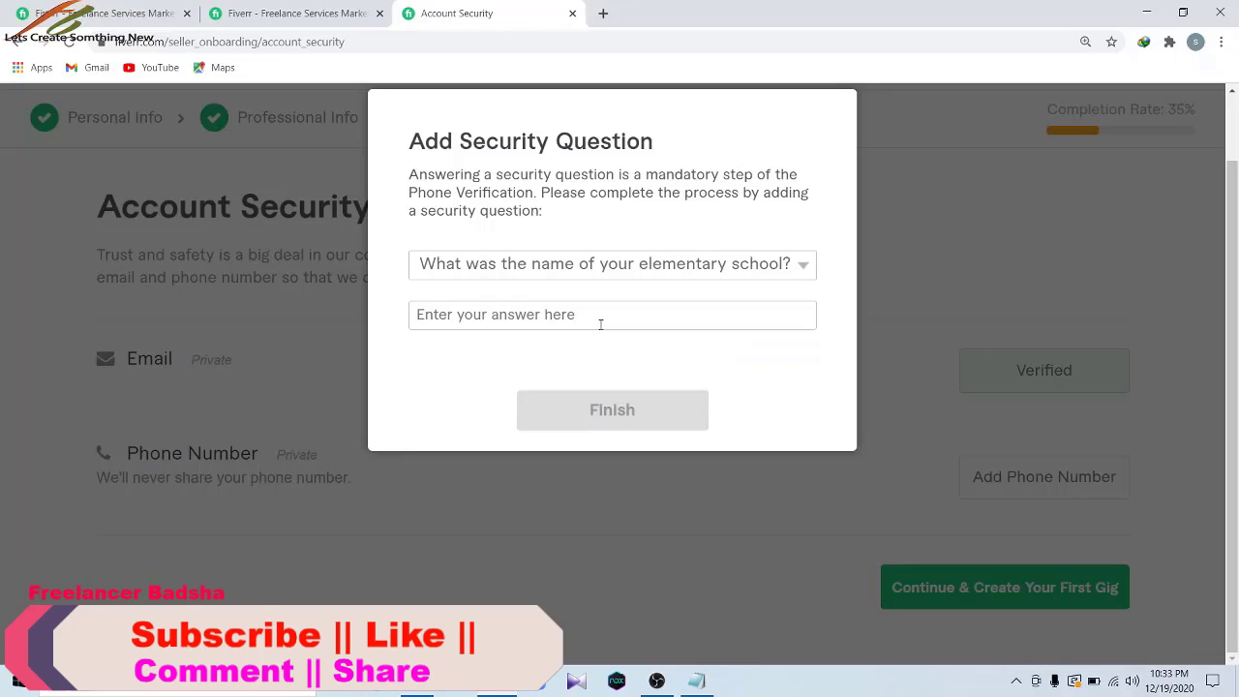
pyautogui.click(592, 314)
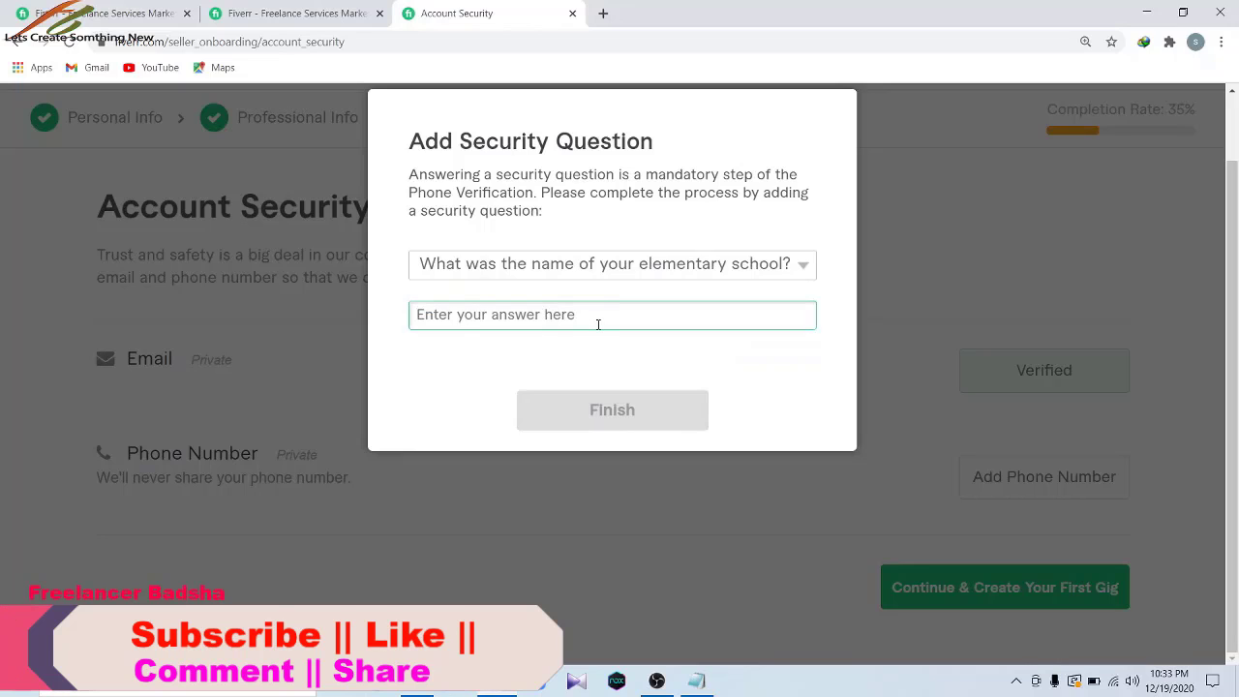
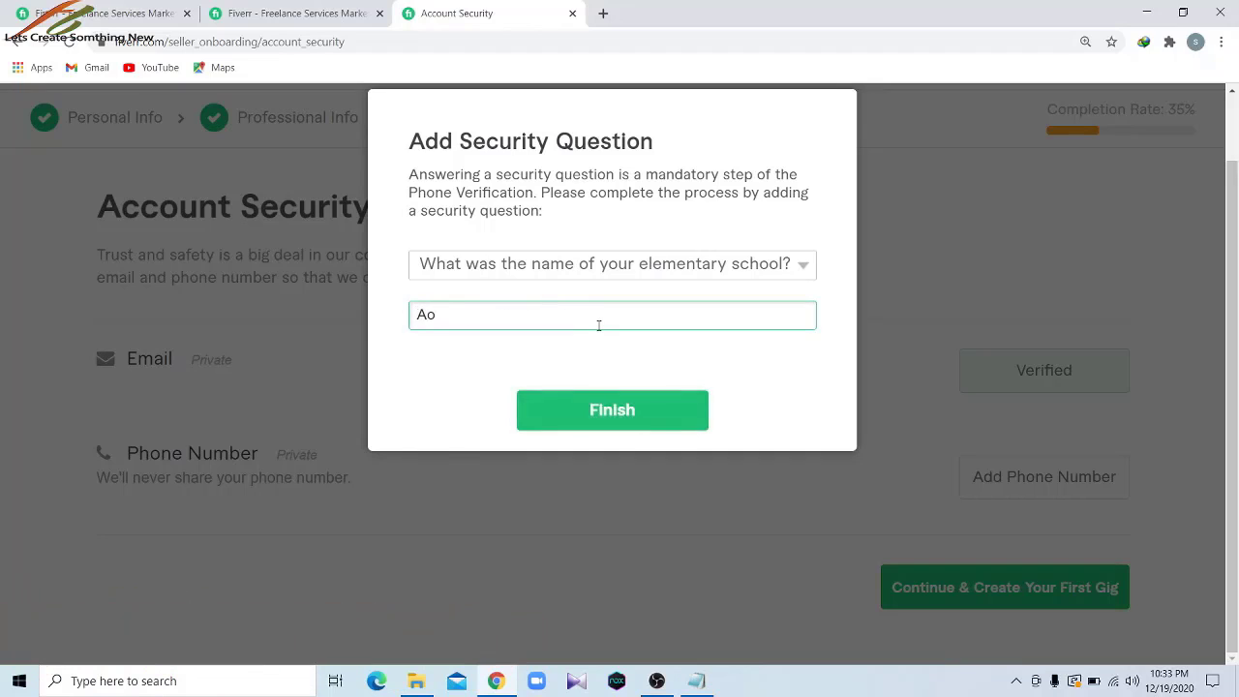
pyautogui.click(605, 414)
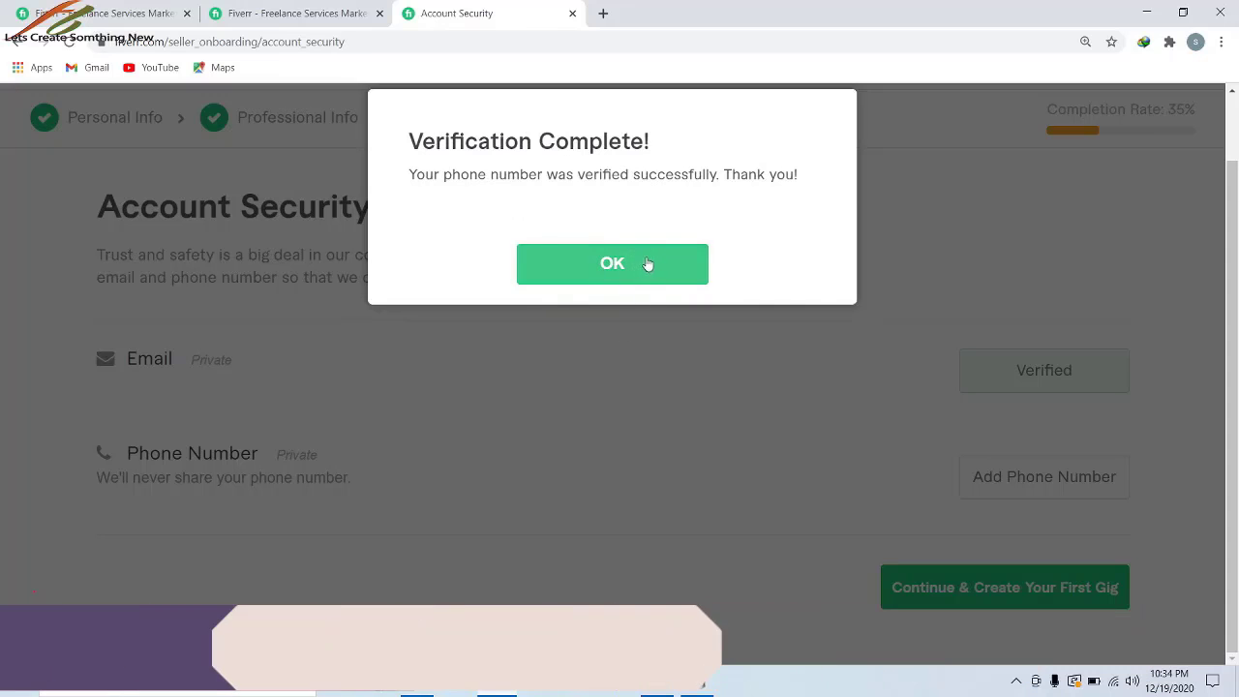
pyautogui.click(644, 265)
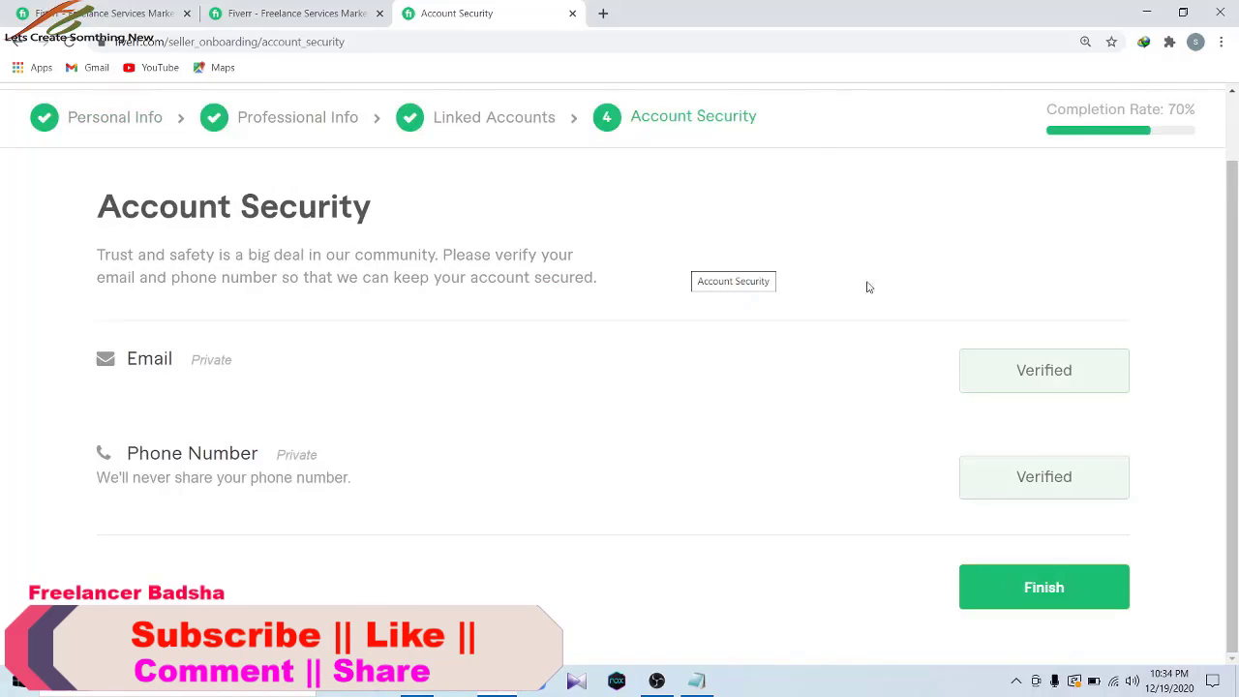
# - Finish the Account Security stage and the completed profile setup, and look over the new Gig's Overview form
pyautogui.click(1053, 584)
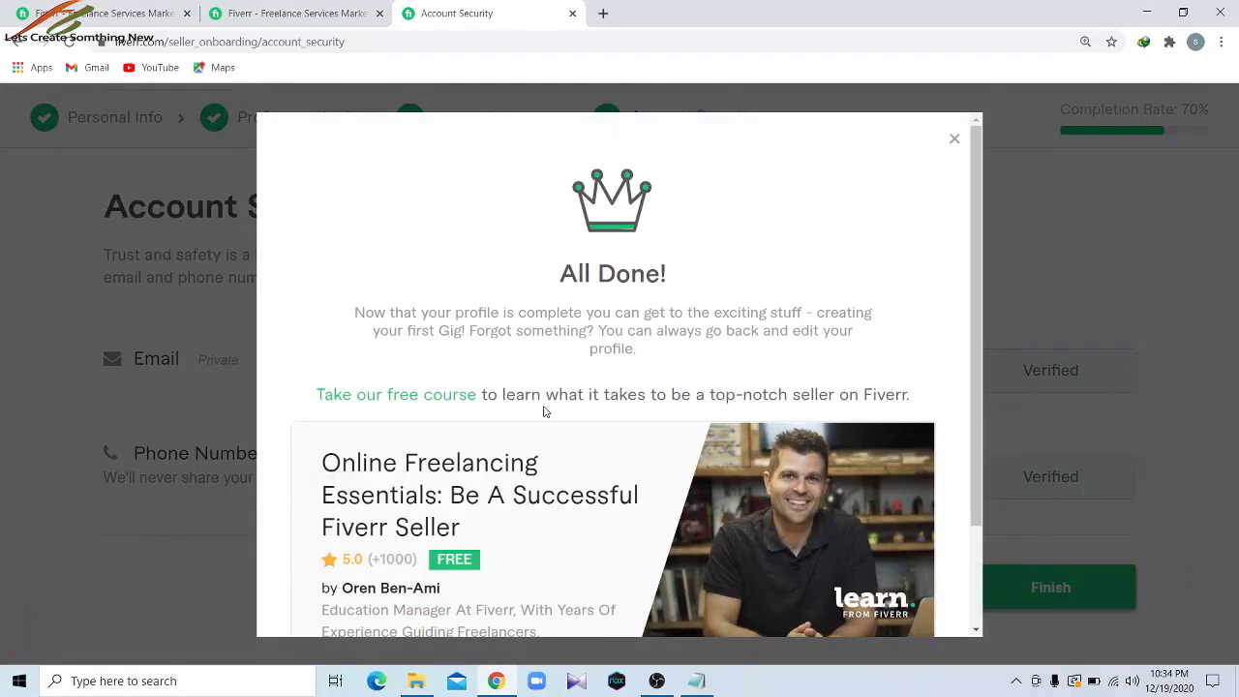
pyautogui.scroll(-2, 544, 416)
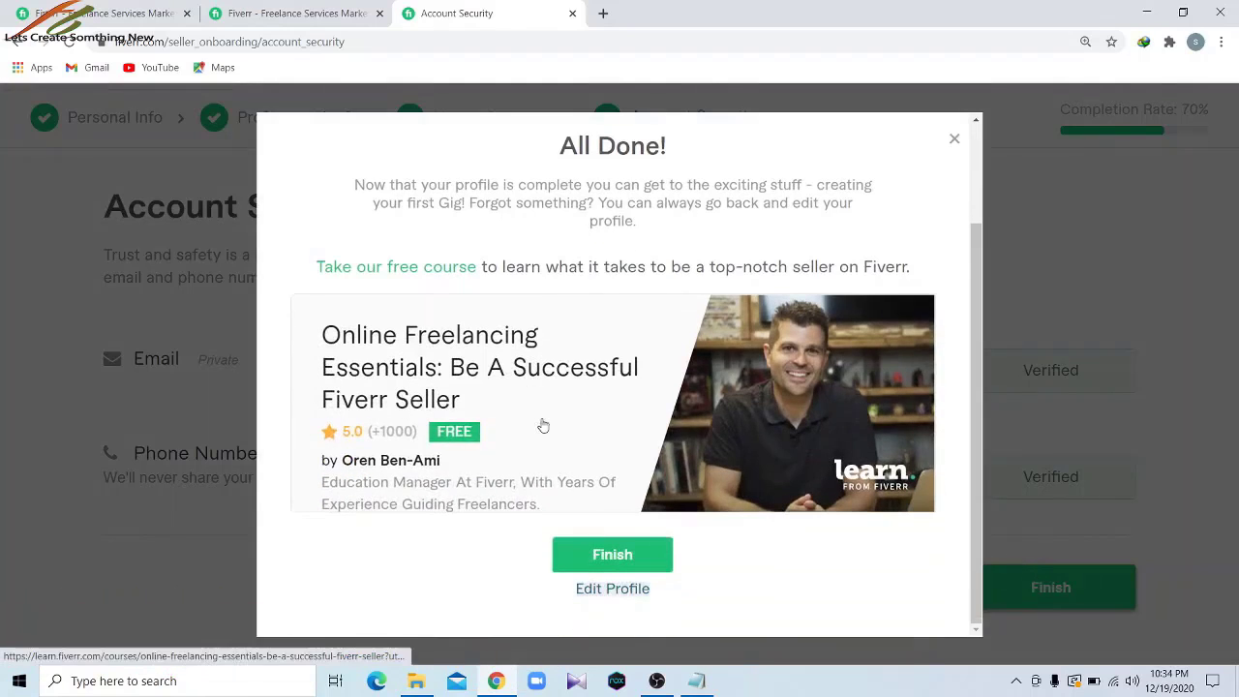
pyautogui.click(626, 555)
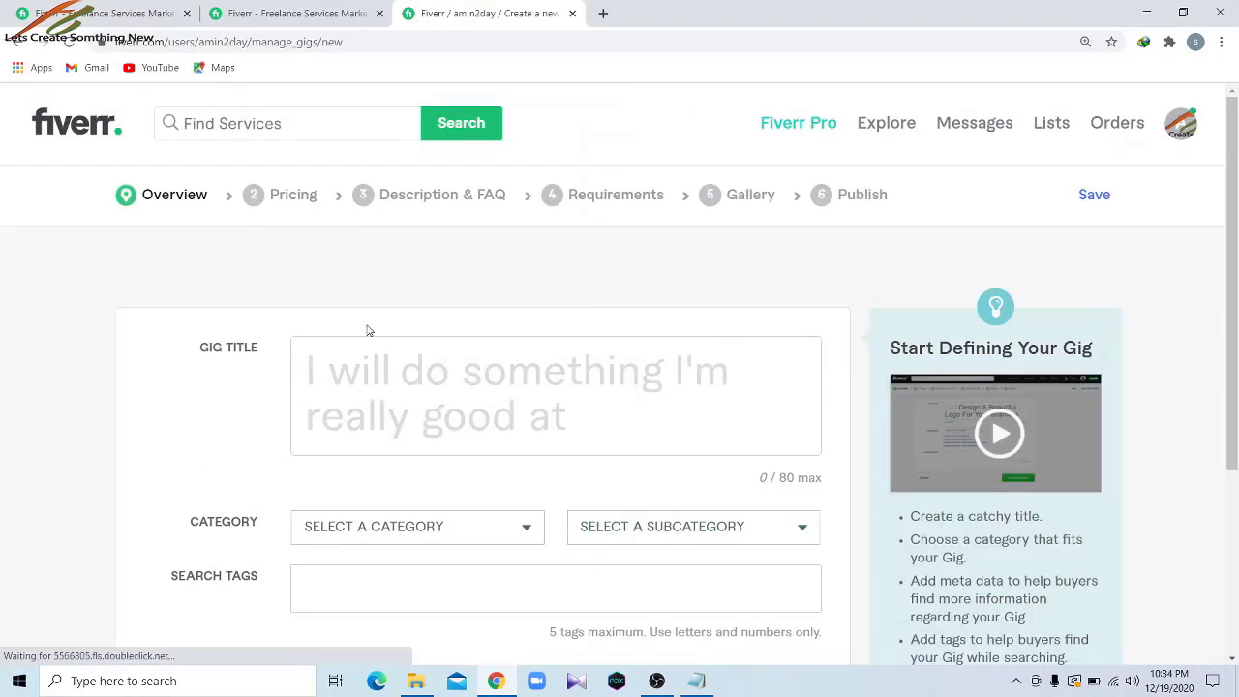
pyautogui.scroll(-2, 382, 337)
pyautogui.scroll(-2, 484, 315)
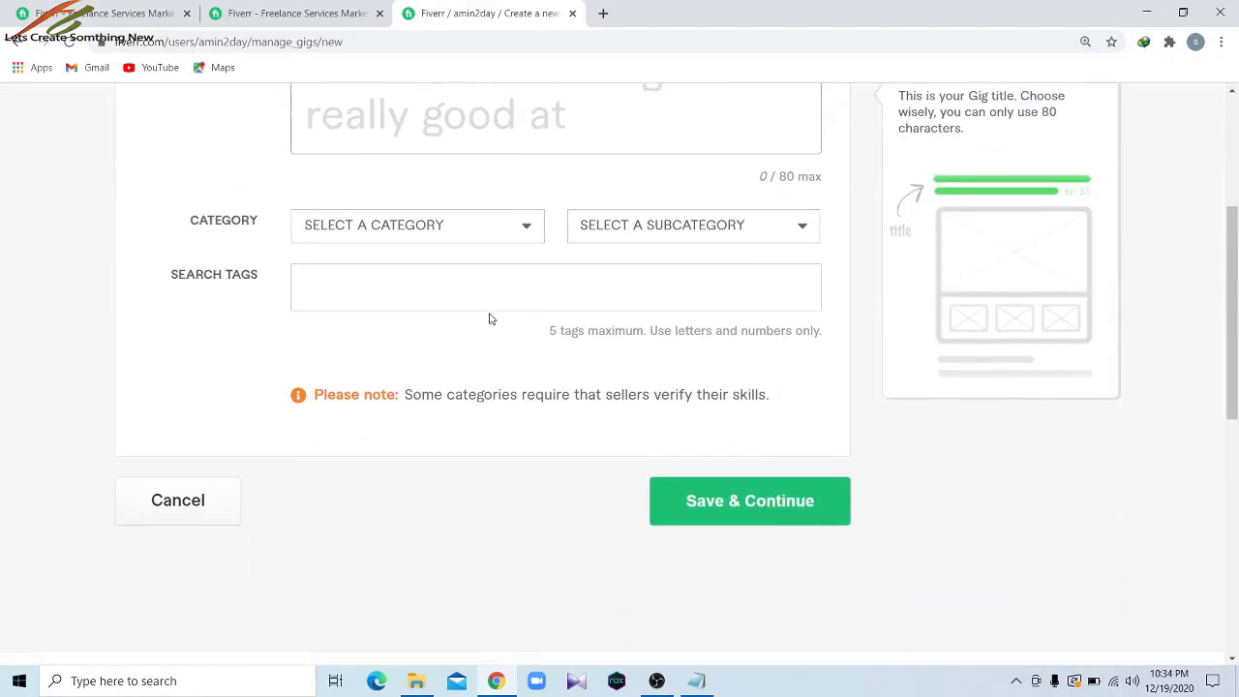
pyautogui.scroll(-1, 513, 368)
pyautogui.scroll(4, 717, 630)
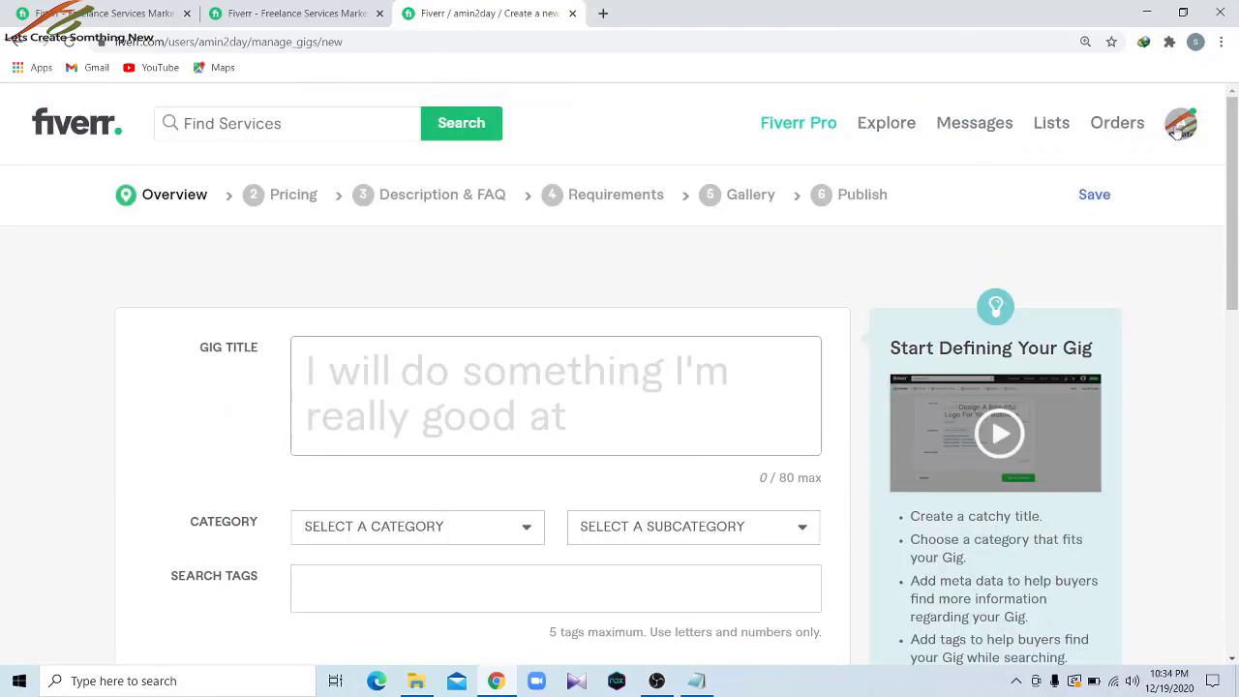
# - Open the seller's own profile page and review its profile information, description and Gig sections
pyautogui.click(1175, 133)
pyautogui.click(1032, 178)
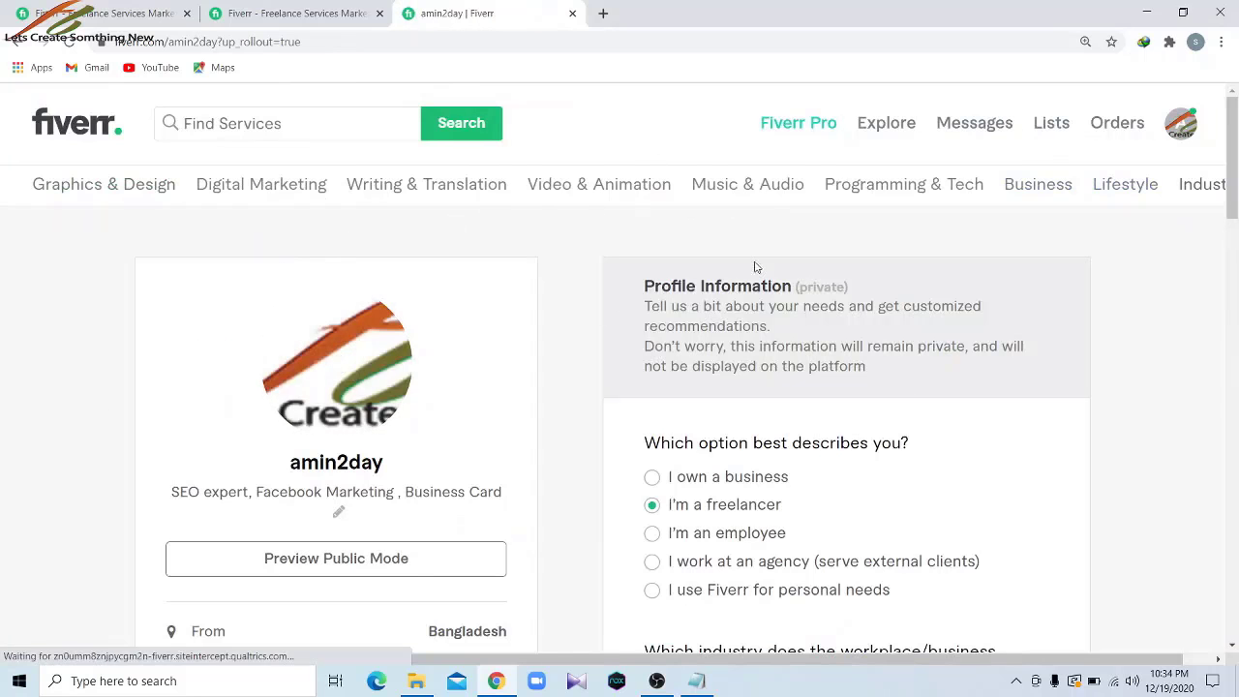
pyautogui.scroll(-5, 760, 261)
pyautogui.scroll(-3, 759, 262)
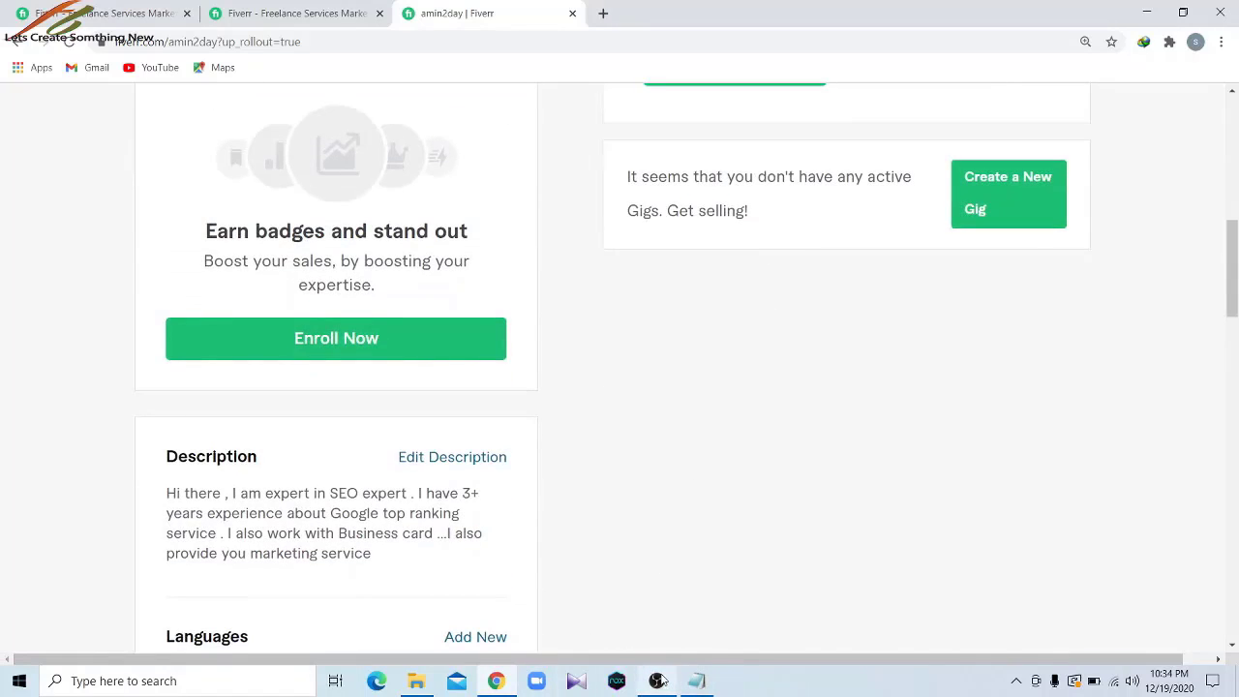
pyautogui.moveTo(659, 681)
pyautogui.scroll(5, 885, 470)
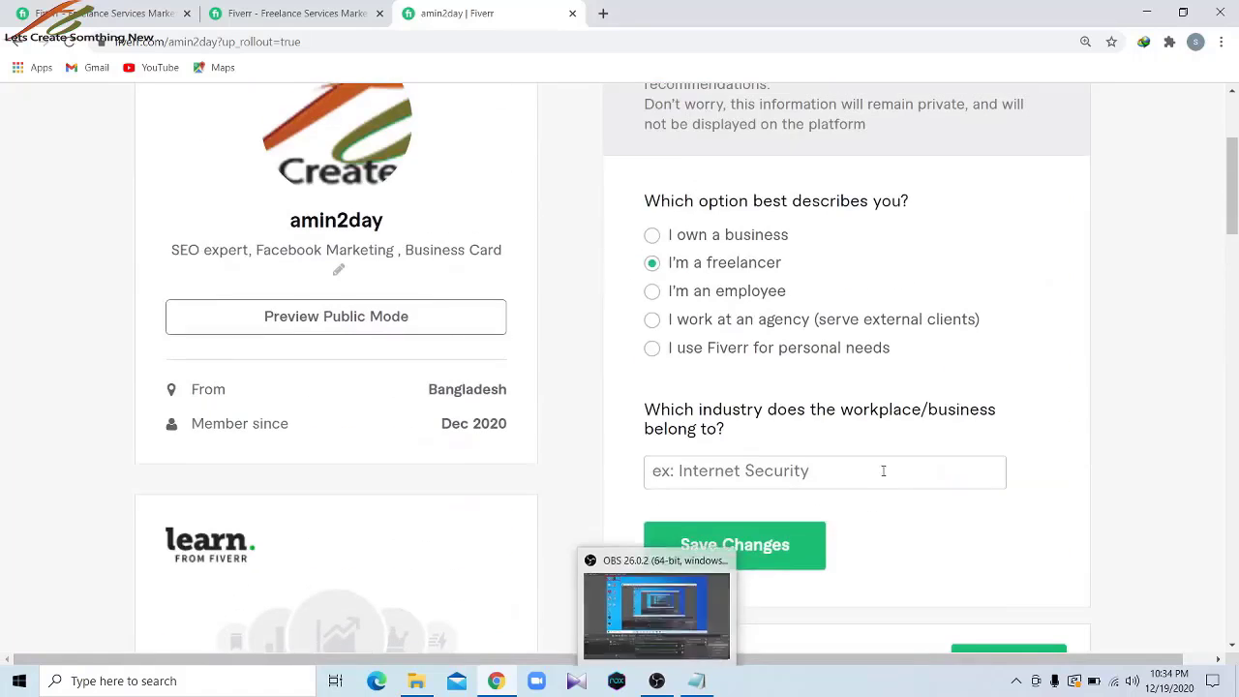
pyautogui.click(617, 681)
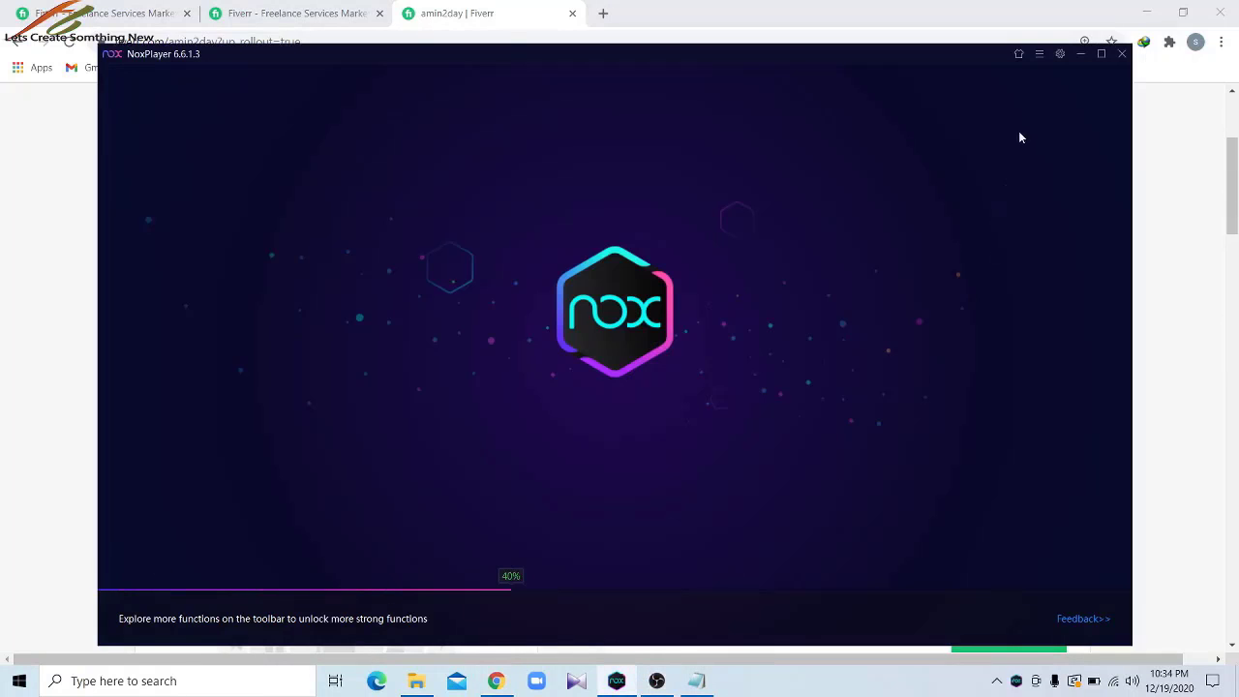
pyautogui.click(1120, 56)
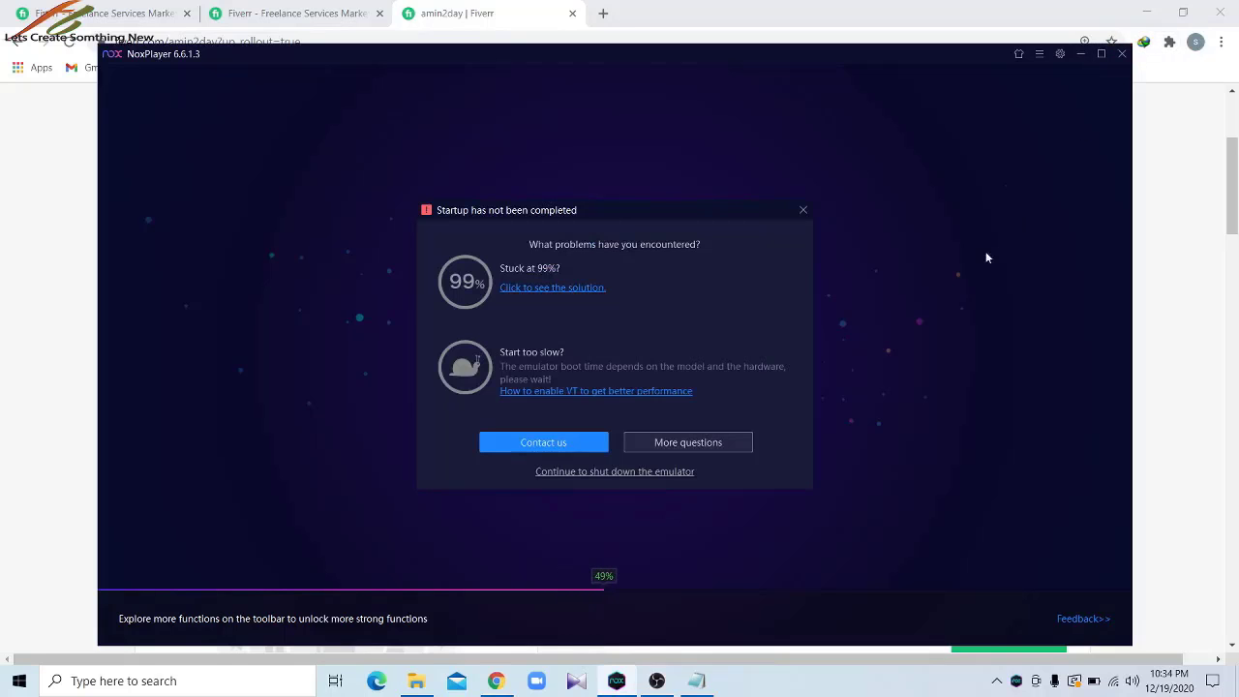
pyautogui.click(802, 210)
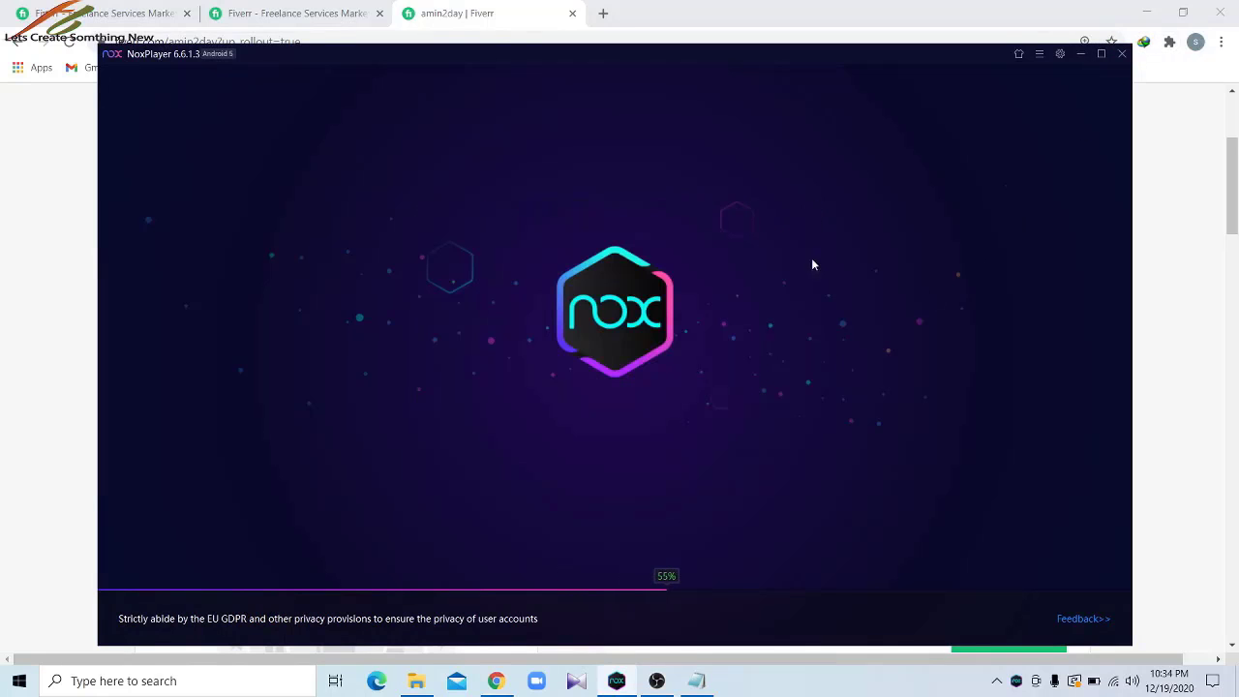
pyautogui.click(657, 681)
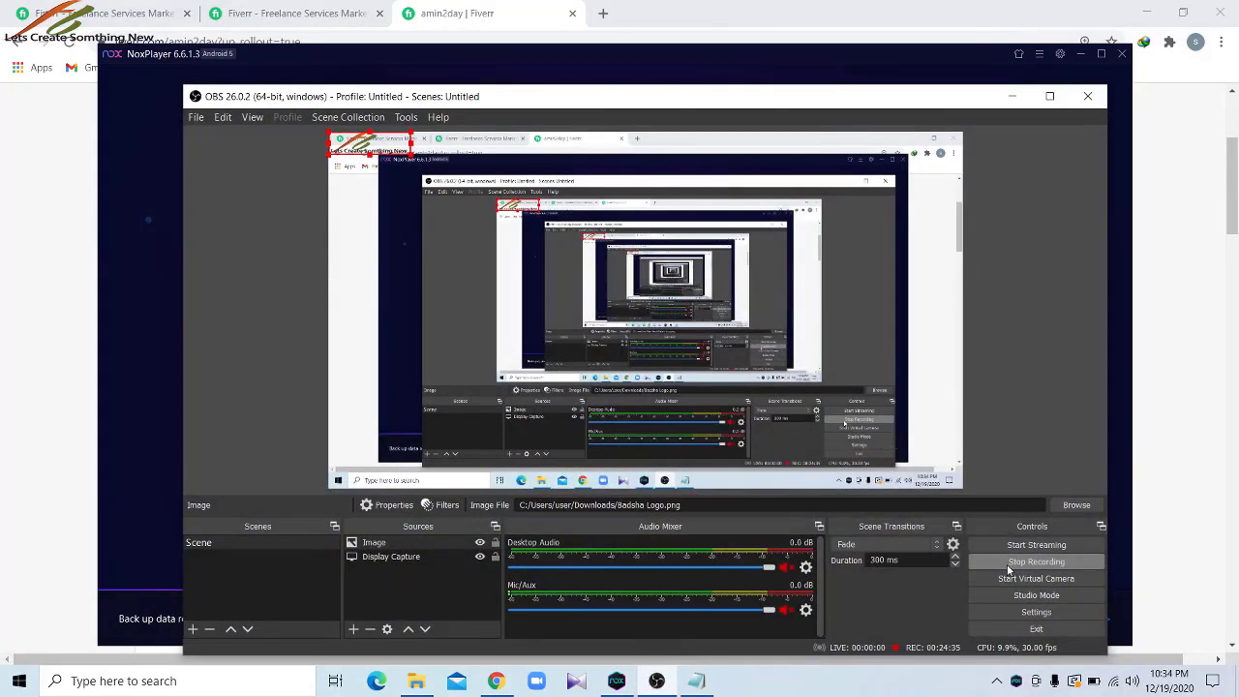